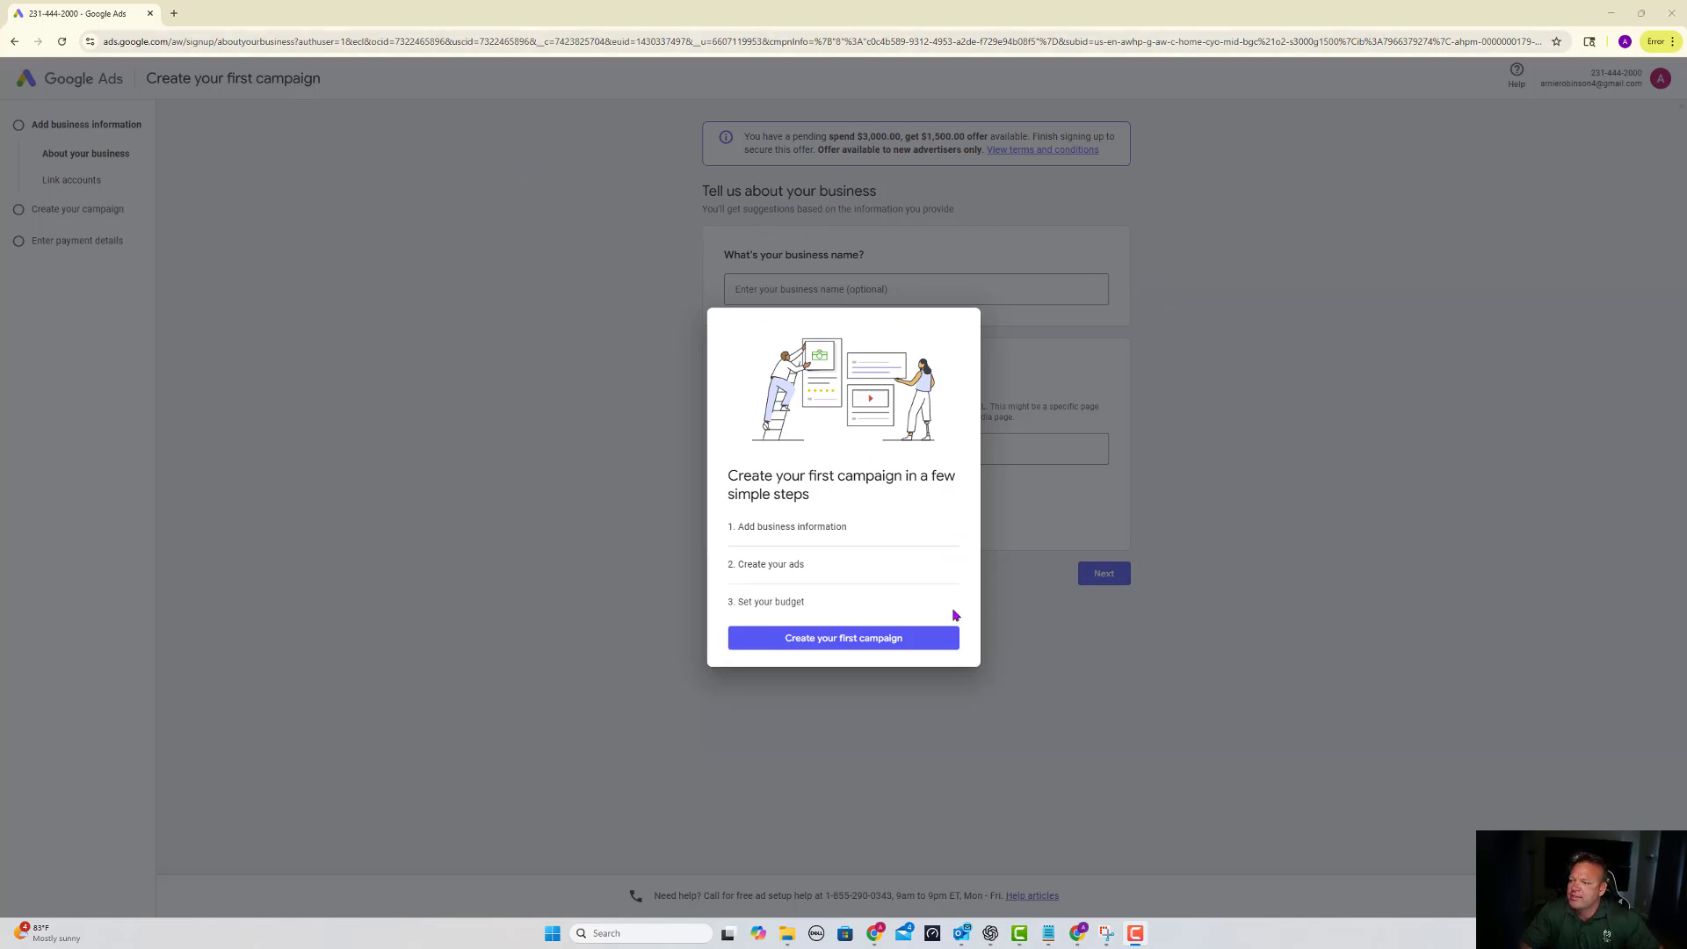
pyautogui.click(876, 644)
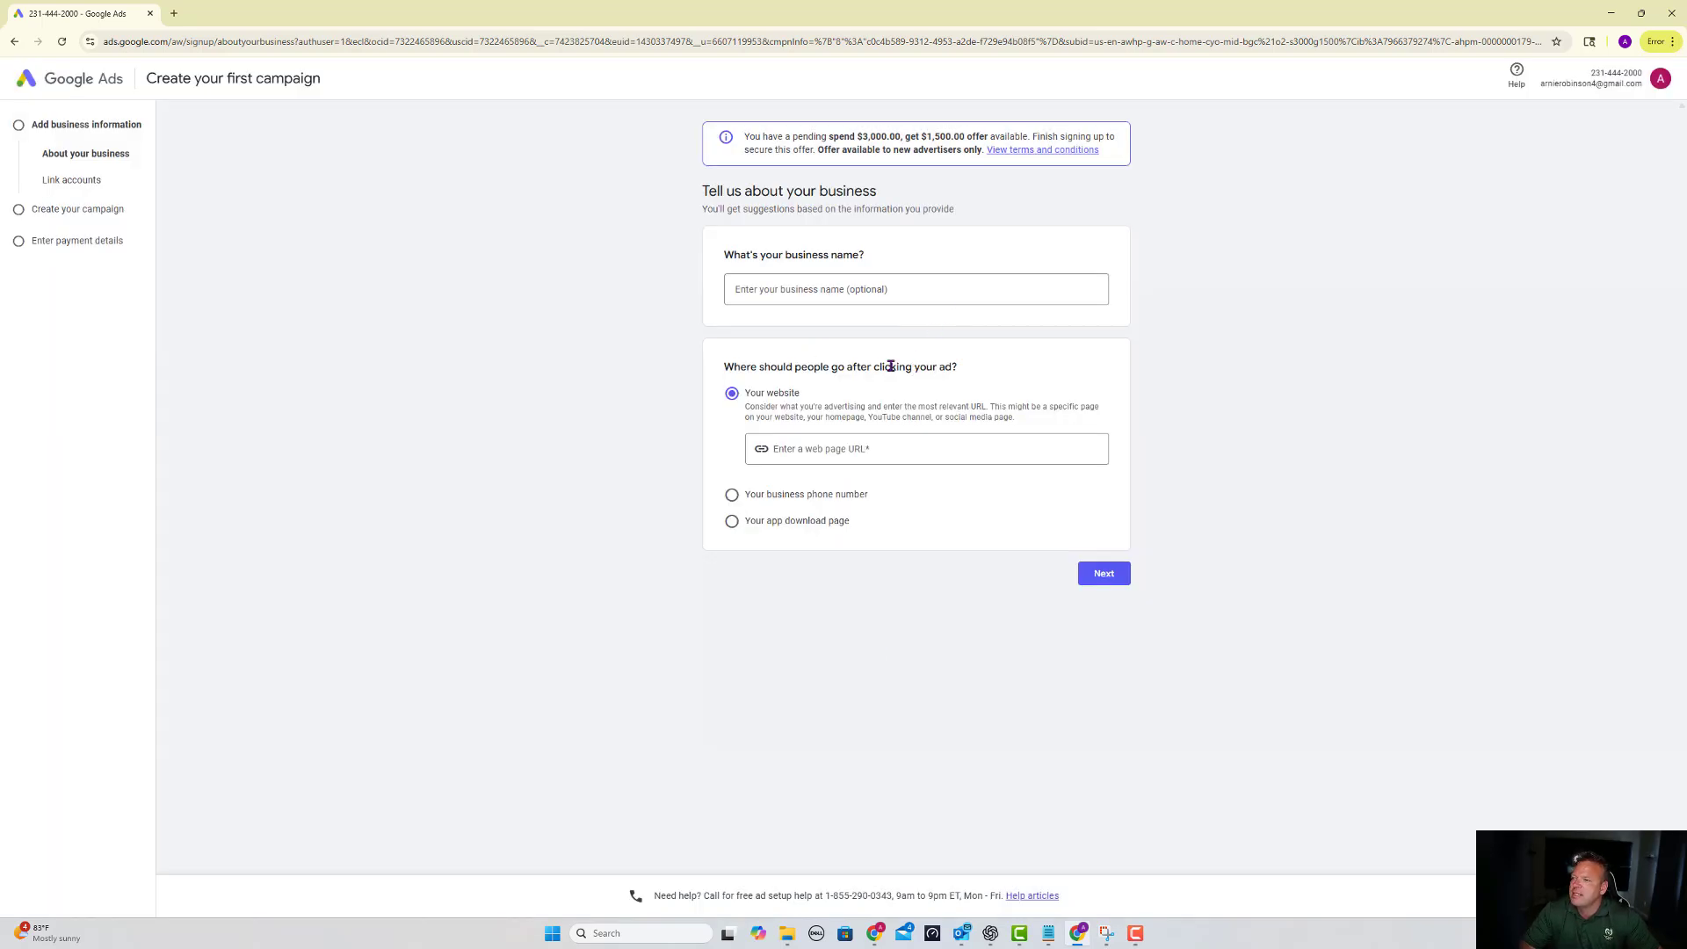
pyautogui.click(850, 301)
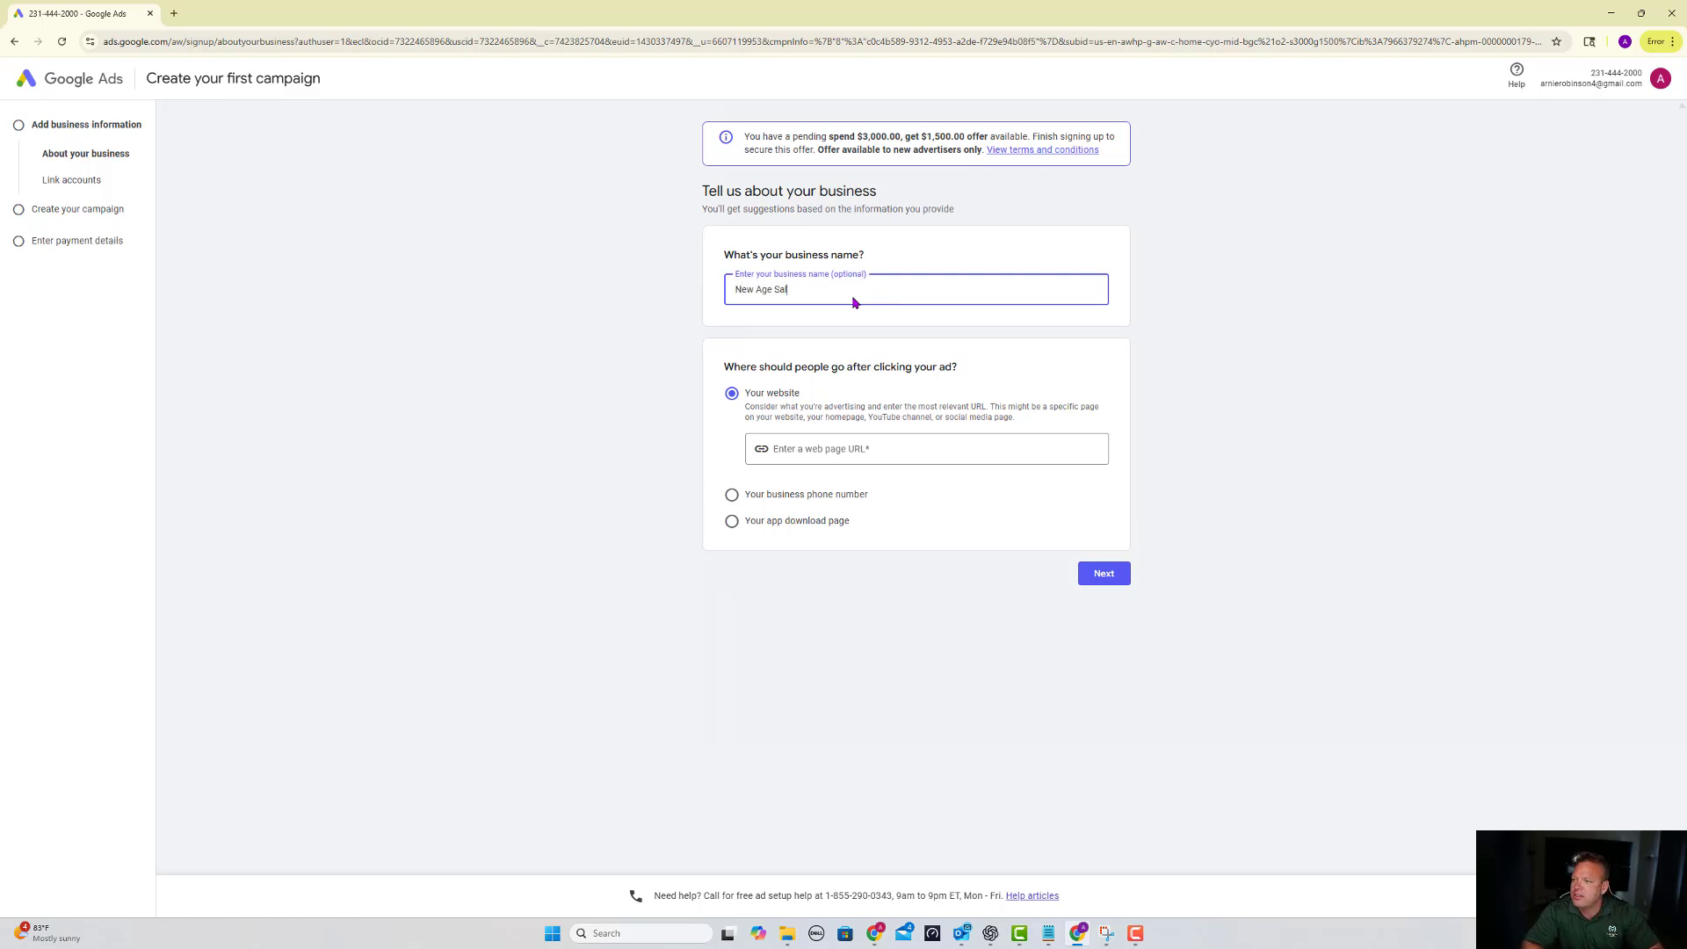
pyautogui.write('New Age Salon')
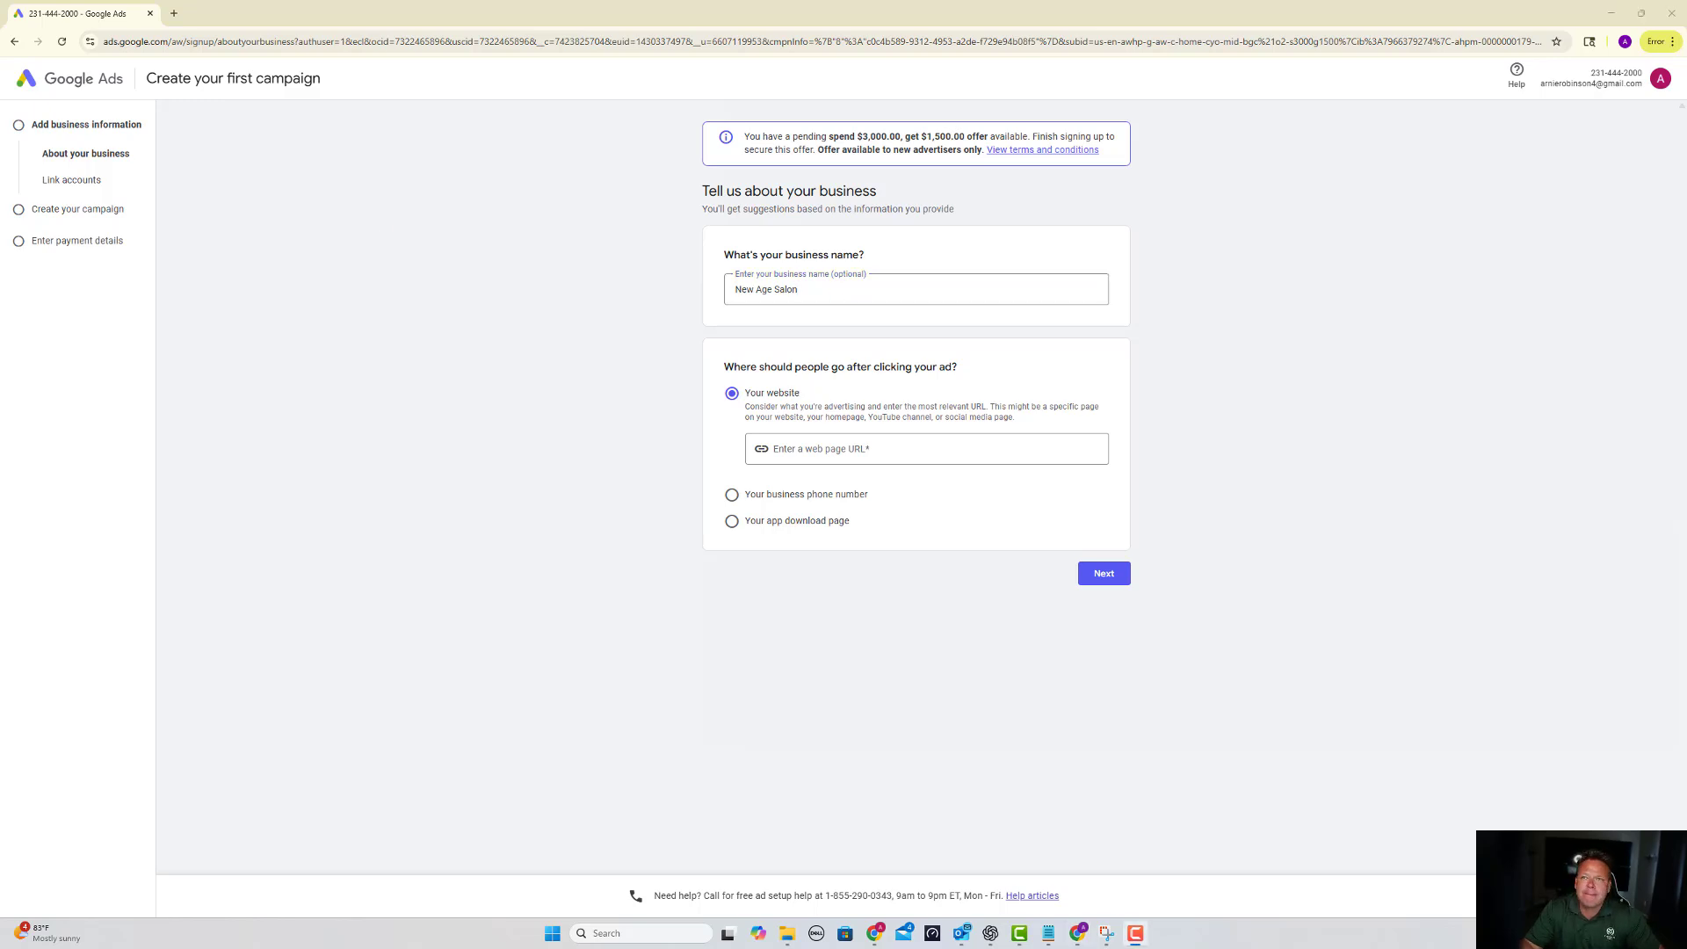
pyautogui.click(905, 451)
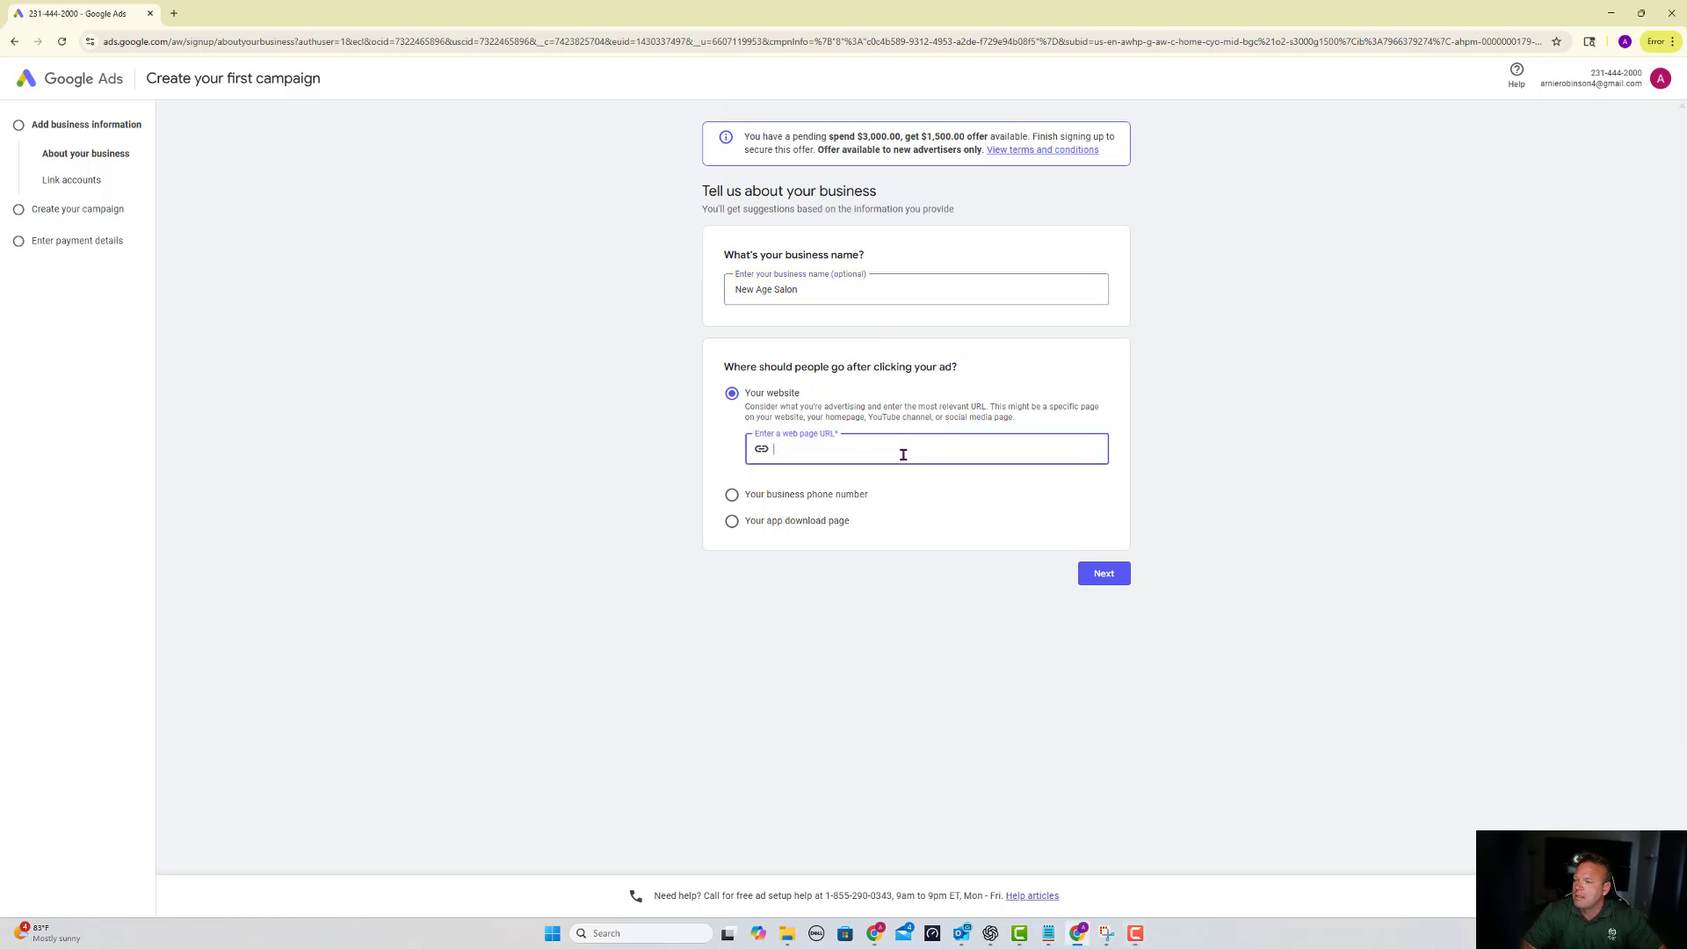
pyautogui.write('https://www.thenewagesalon.com/')
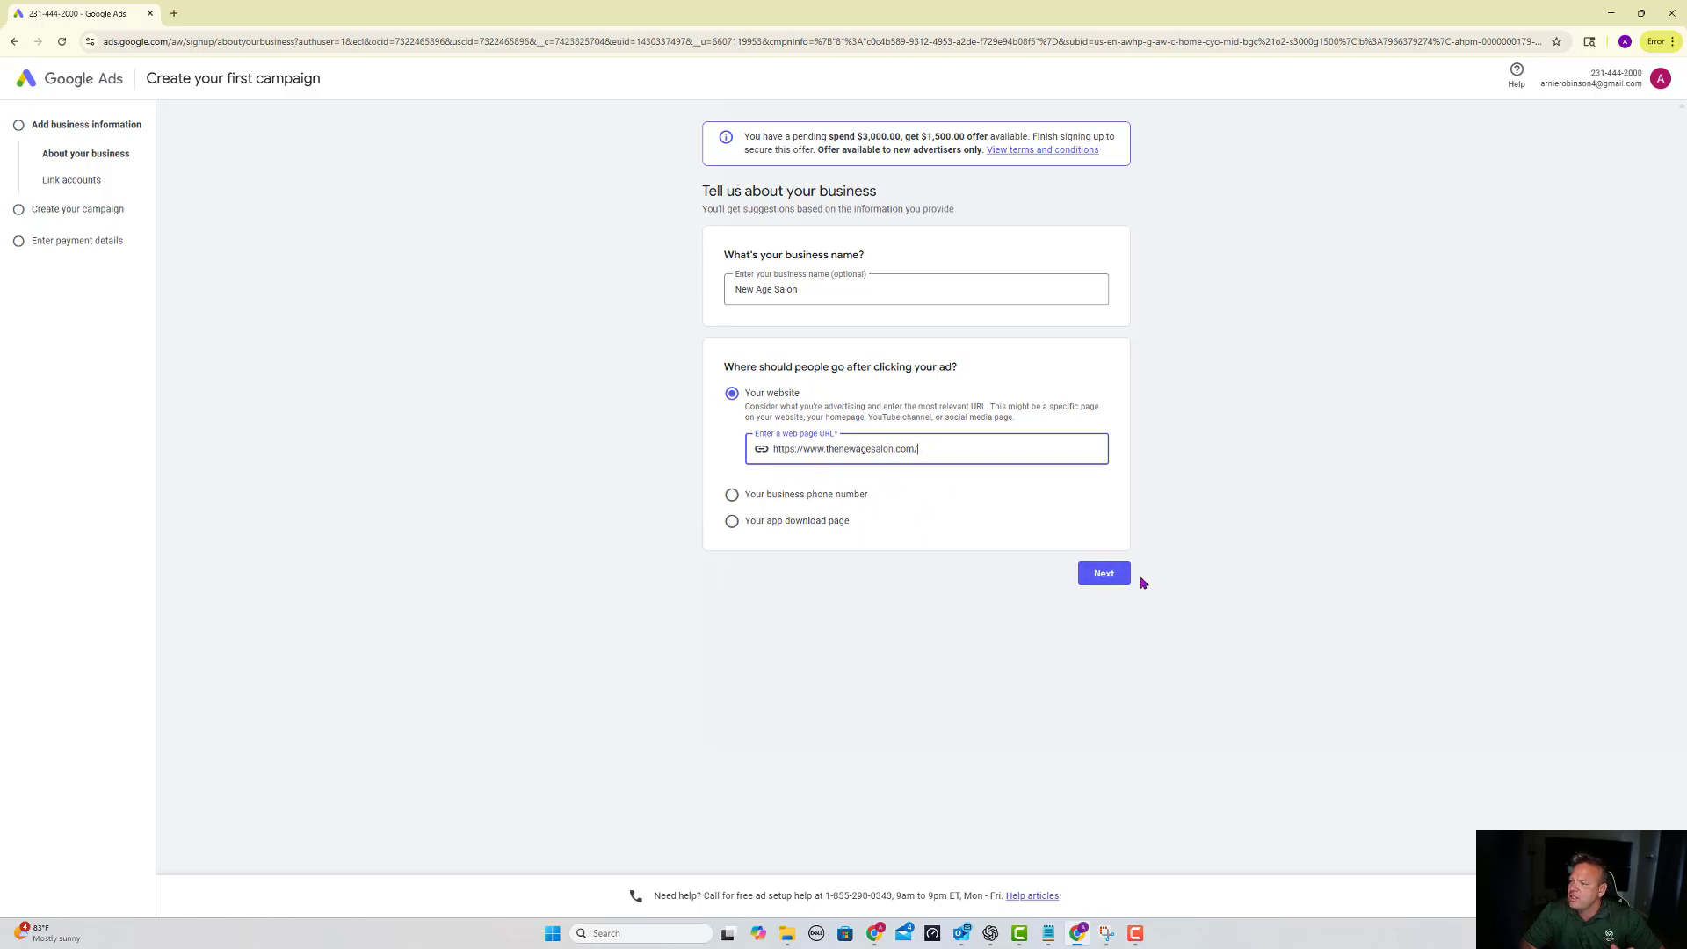
pyautogui.click(1111, 578)
pyautogui.click(1114, 579)
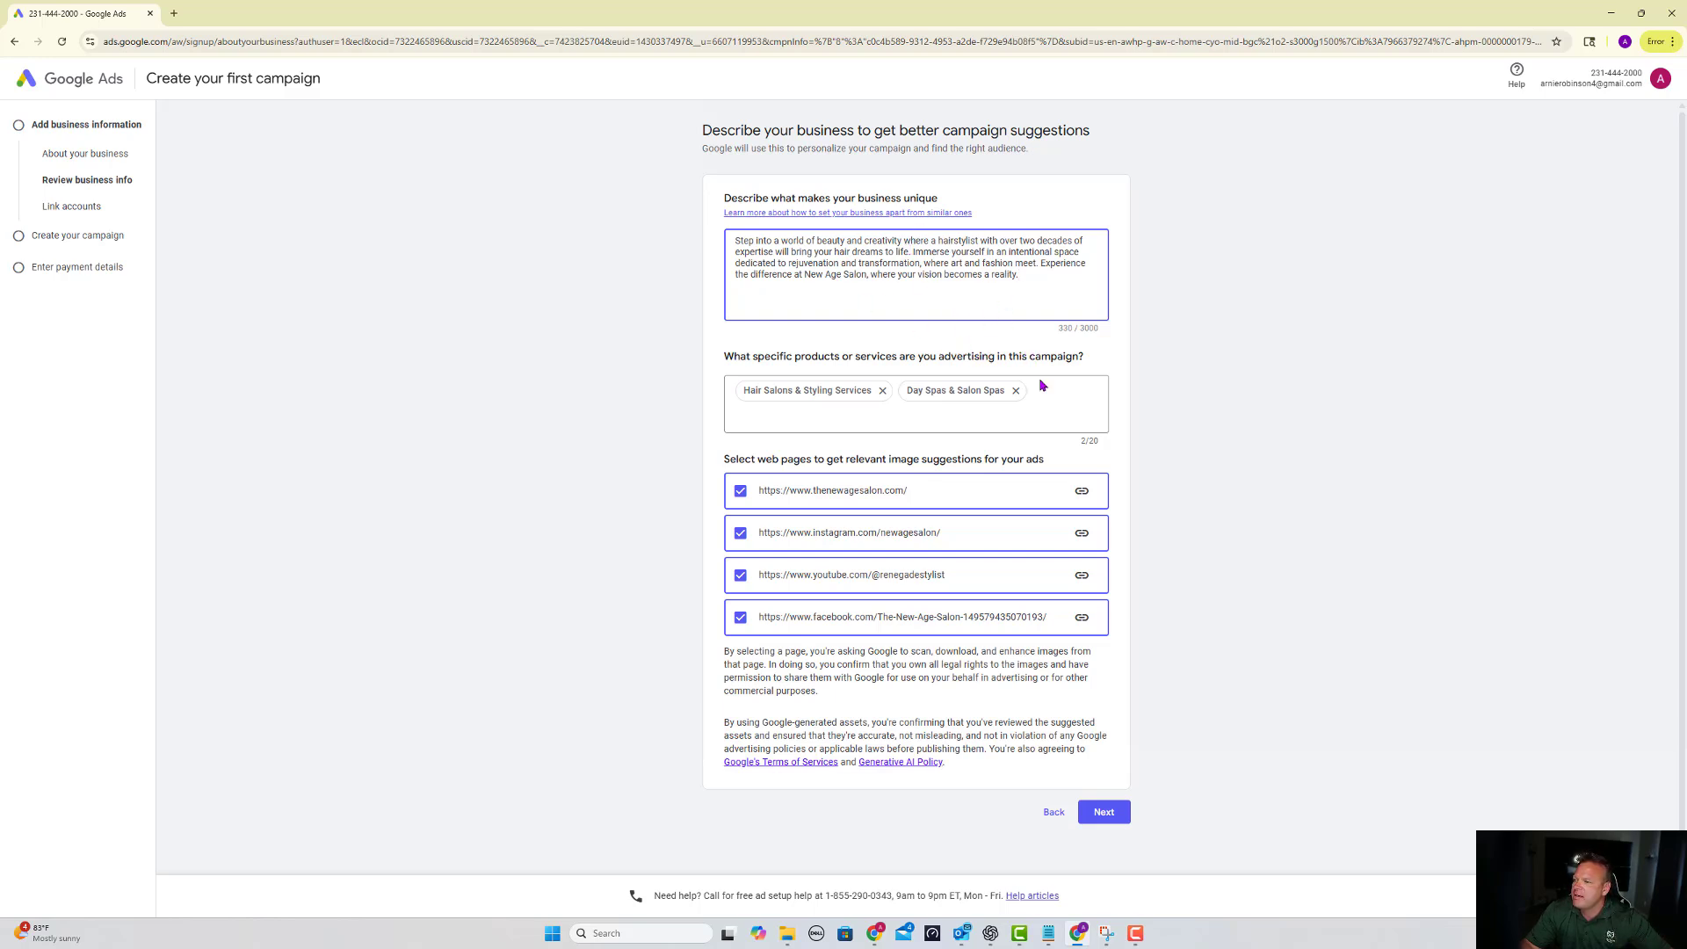
# - Replace the suggested advertised services with "hair extensions" and continue to the advertising objective
pyautogui.click(882, 391)
pyautogui.press('BackSpace')
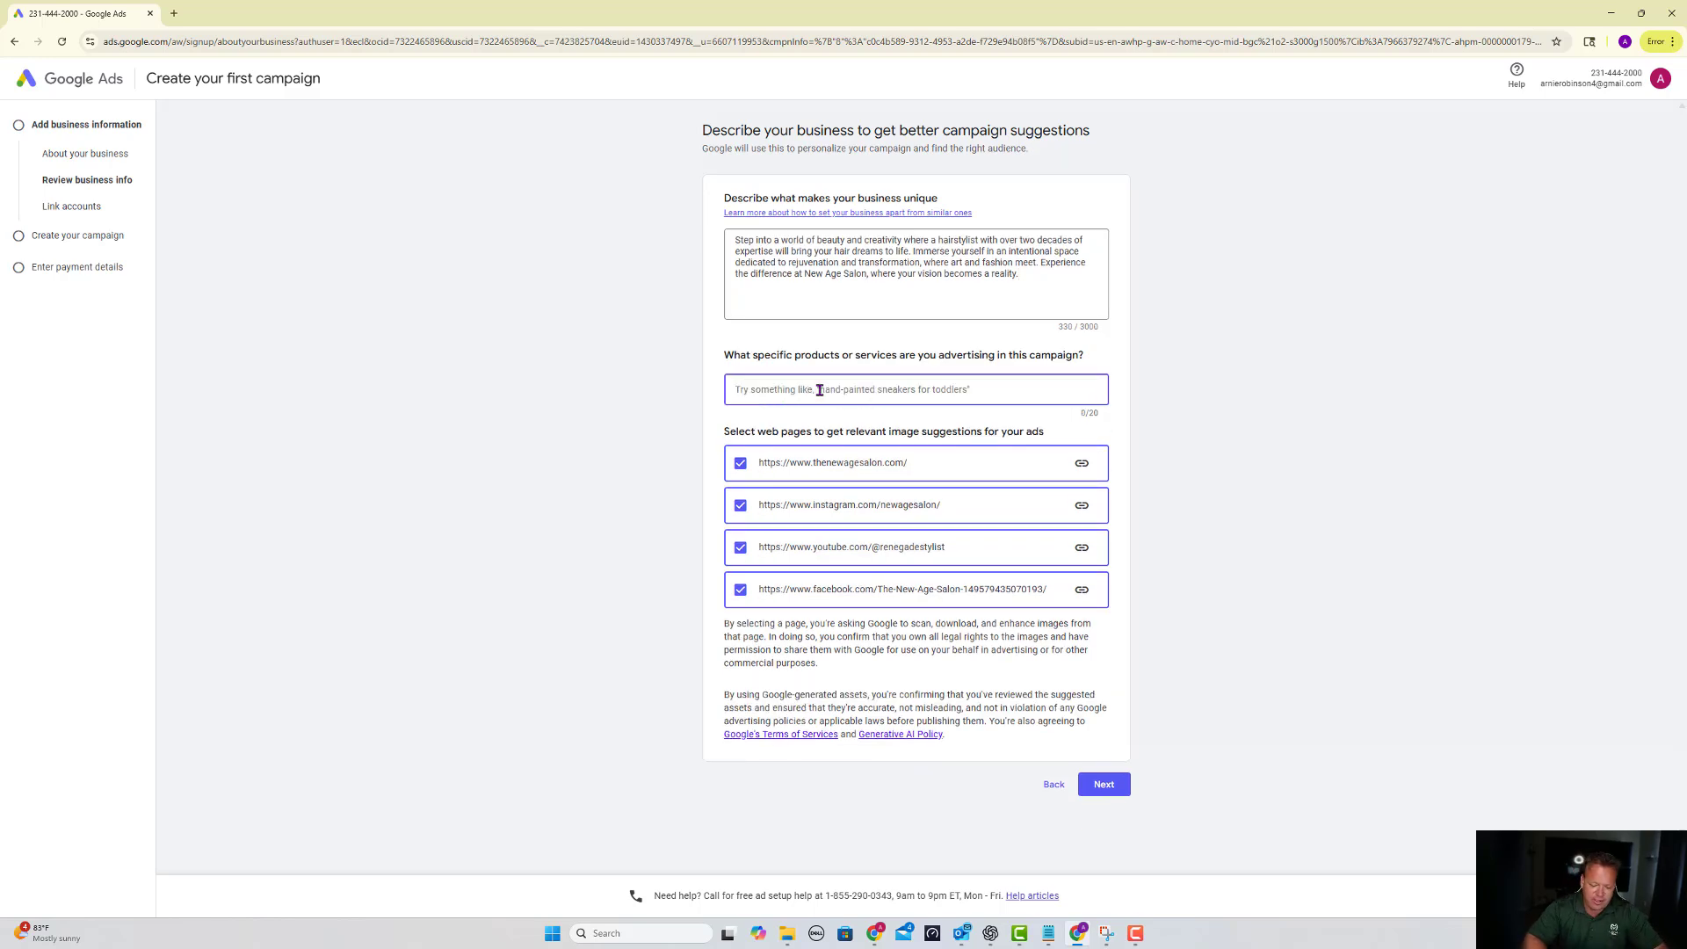
pyautogui.write('hair e')
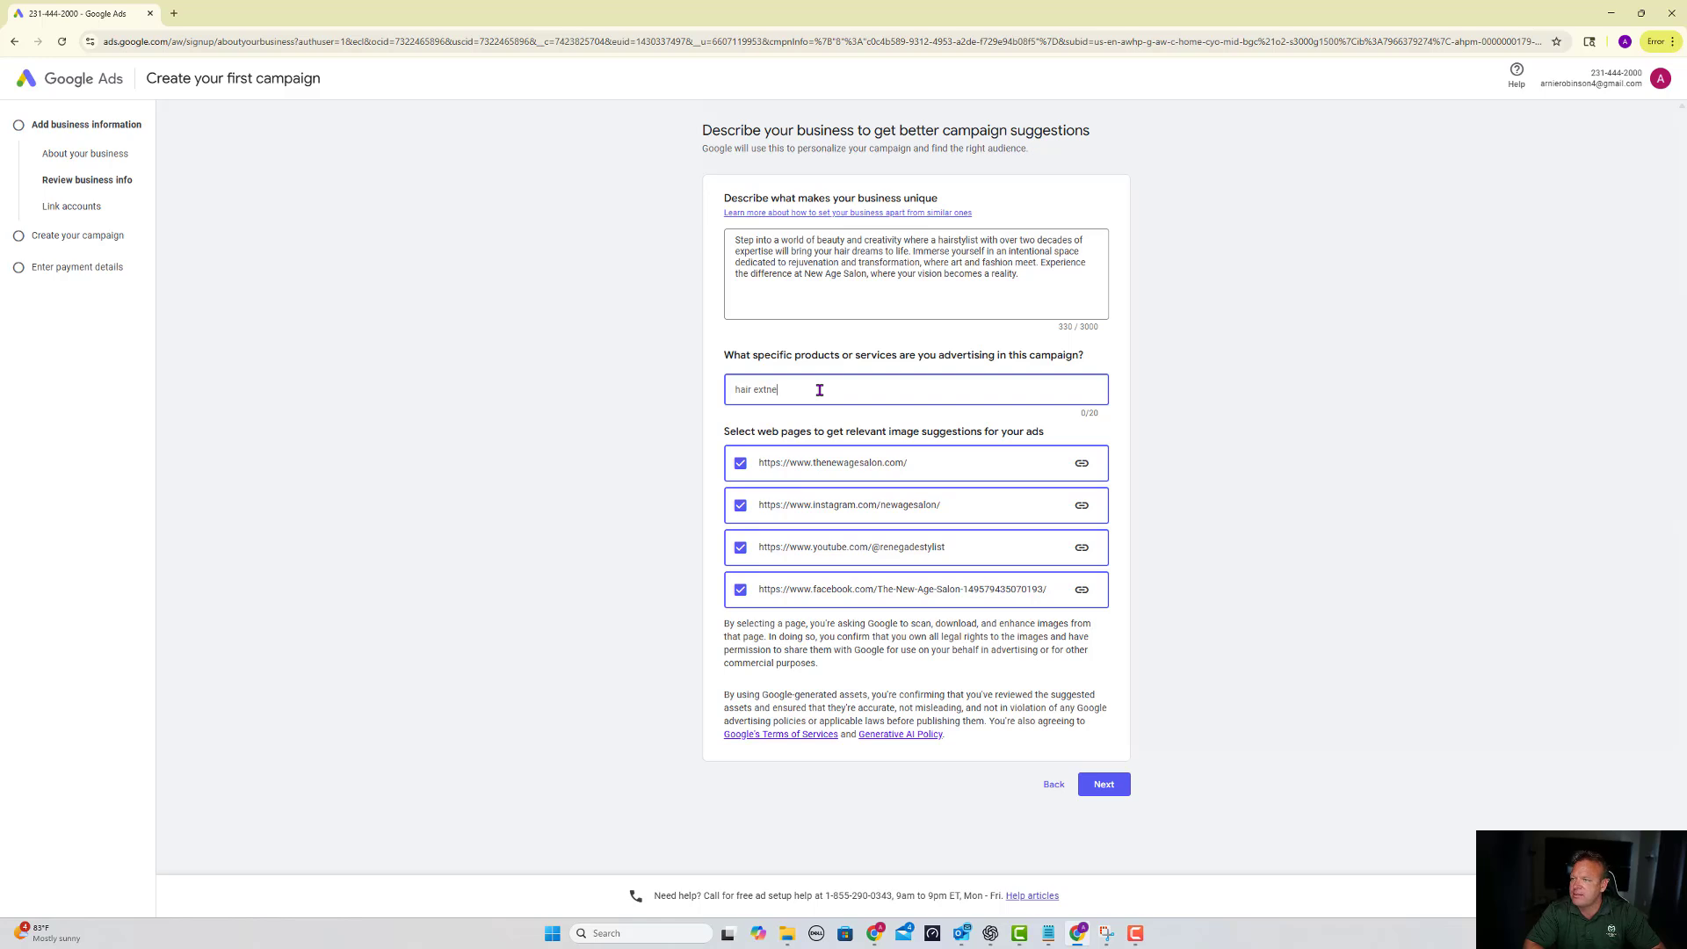
pyautogui.write('xtensions')
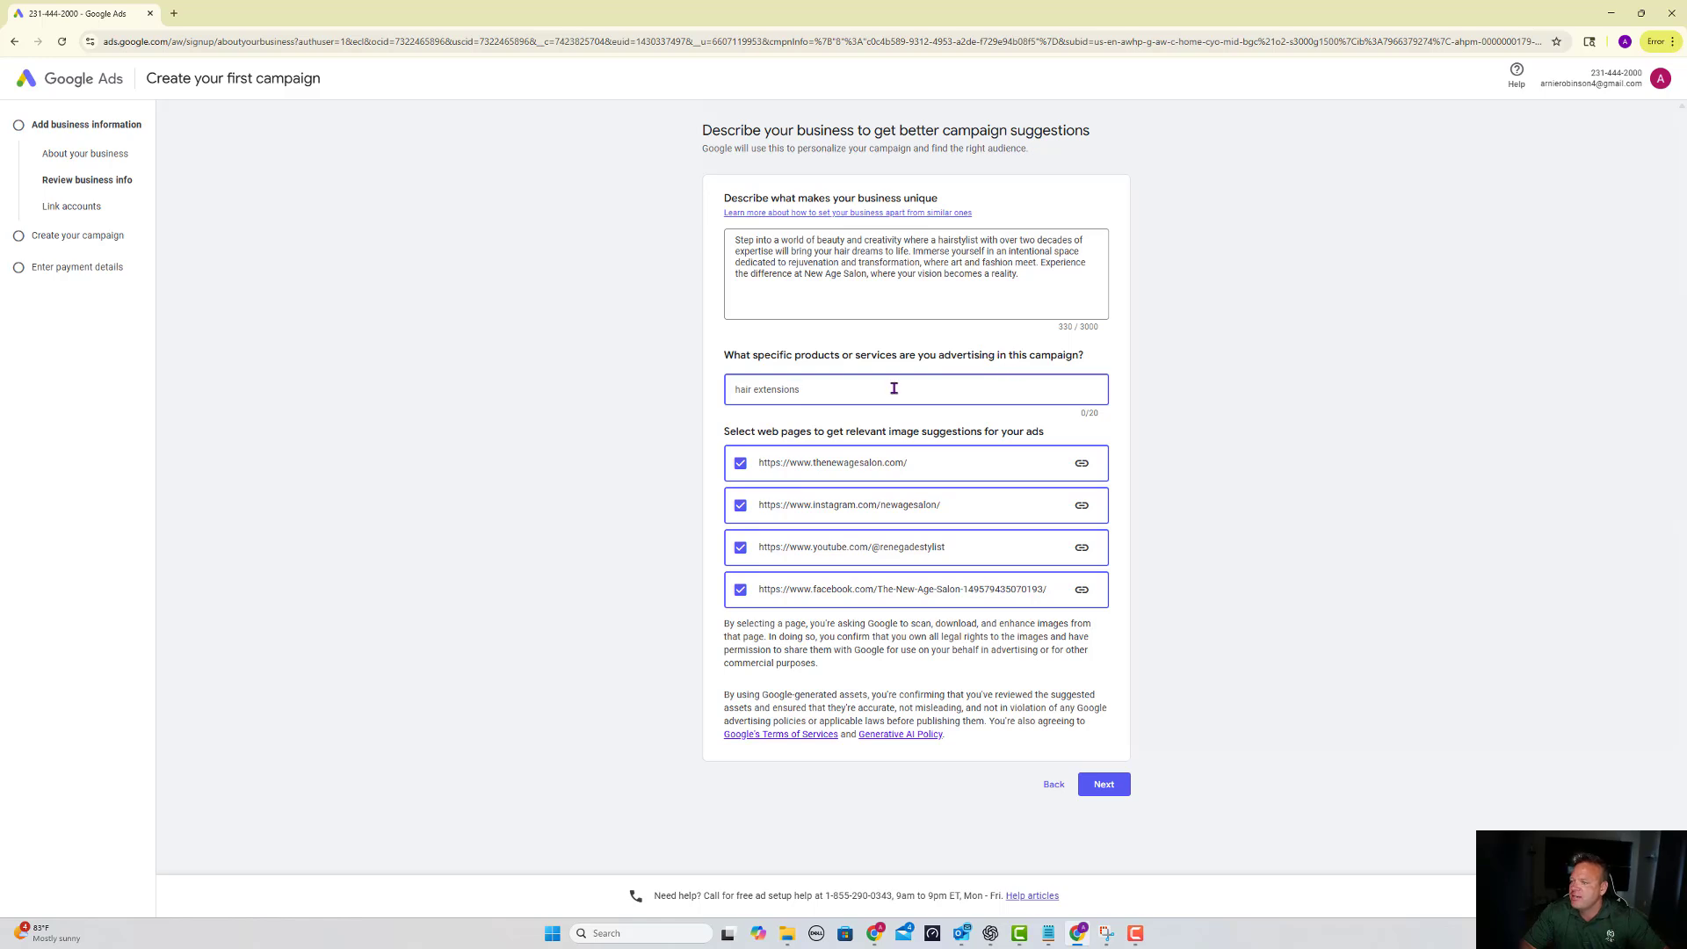
pyautogui.press('Tab')
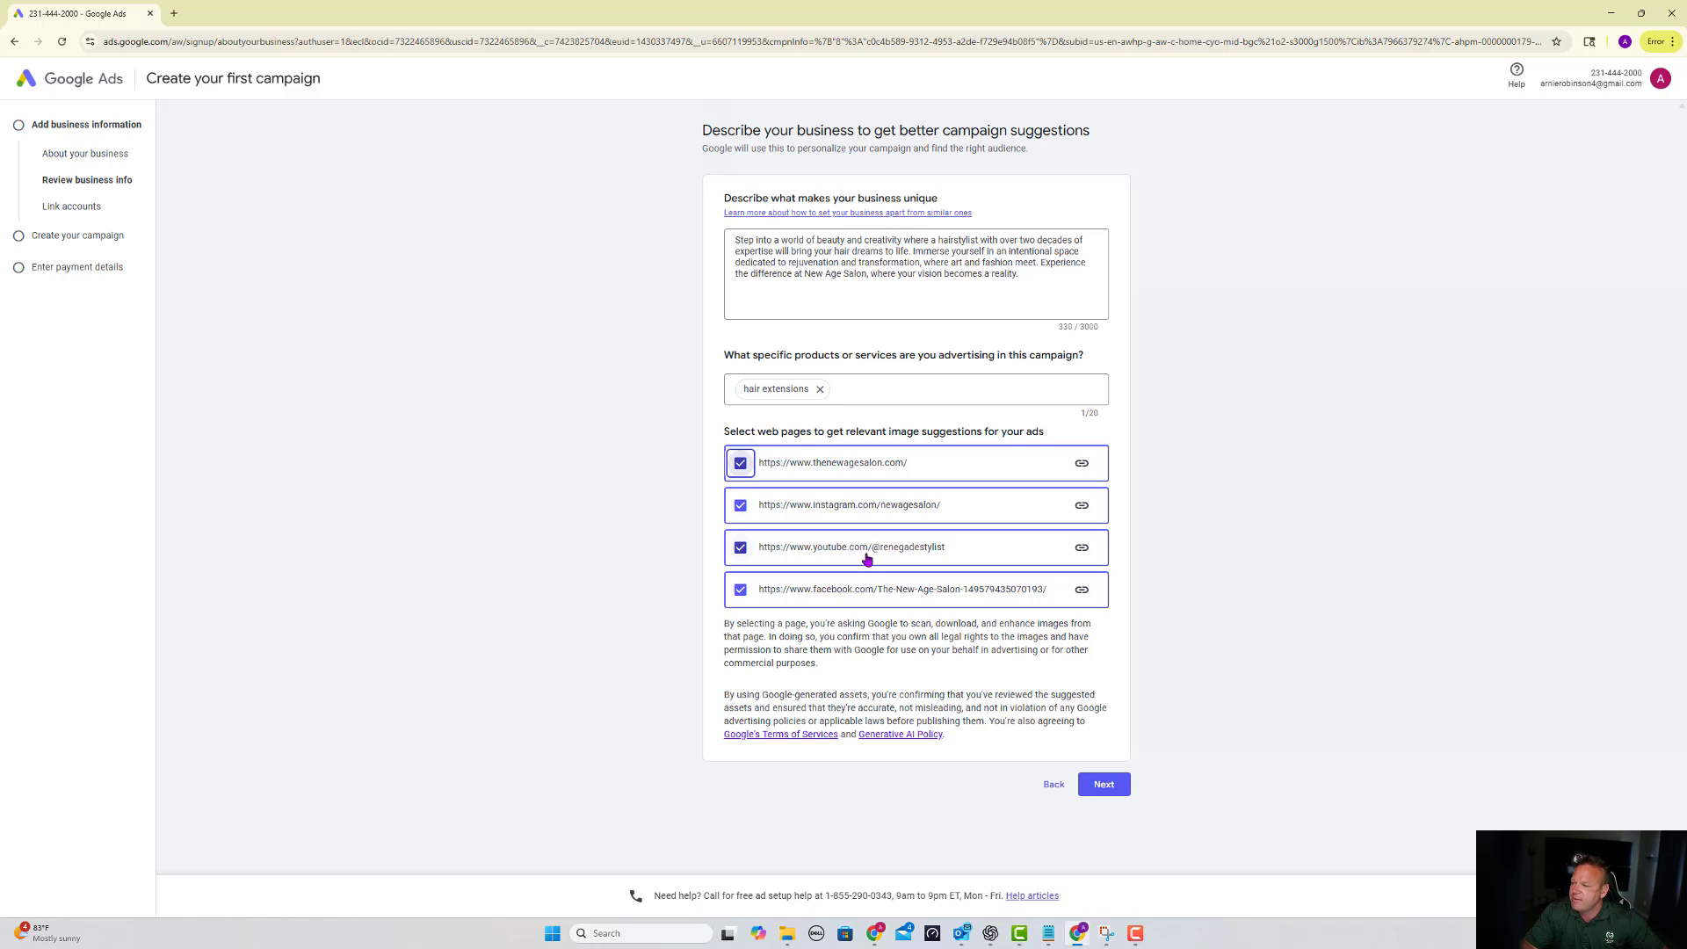
pyautogui.click(1106, 784)
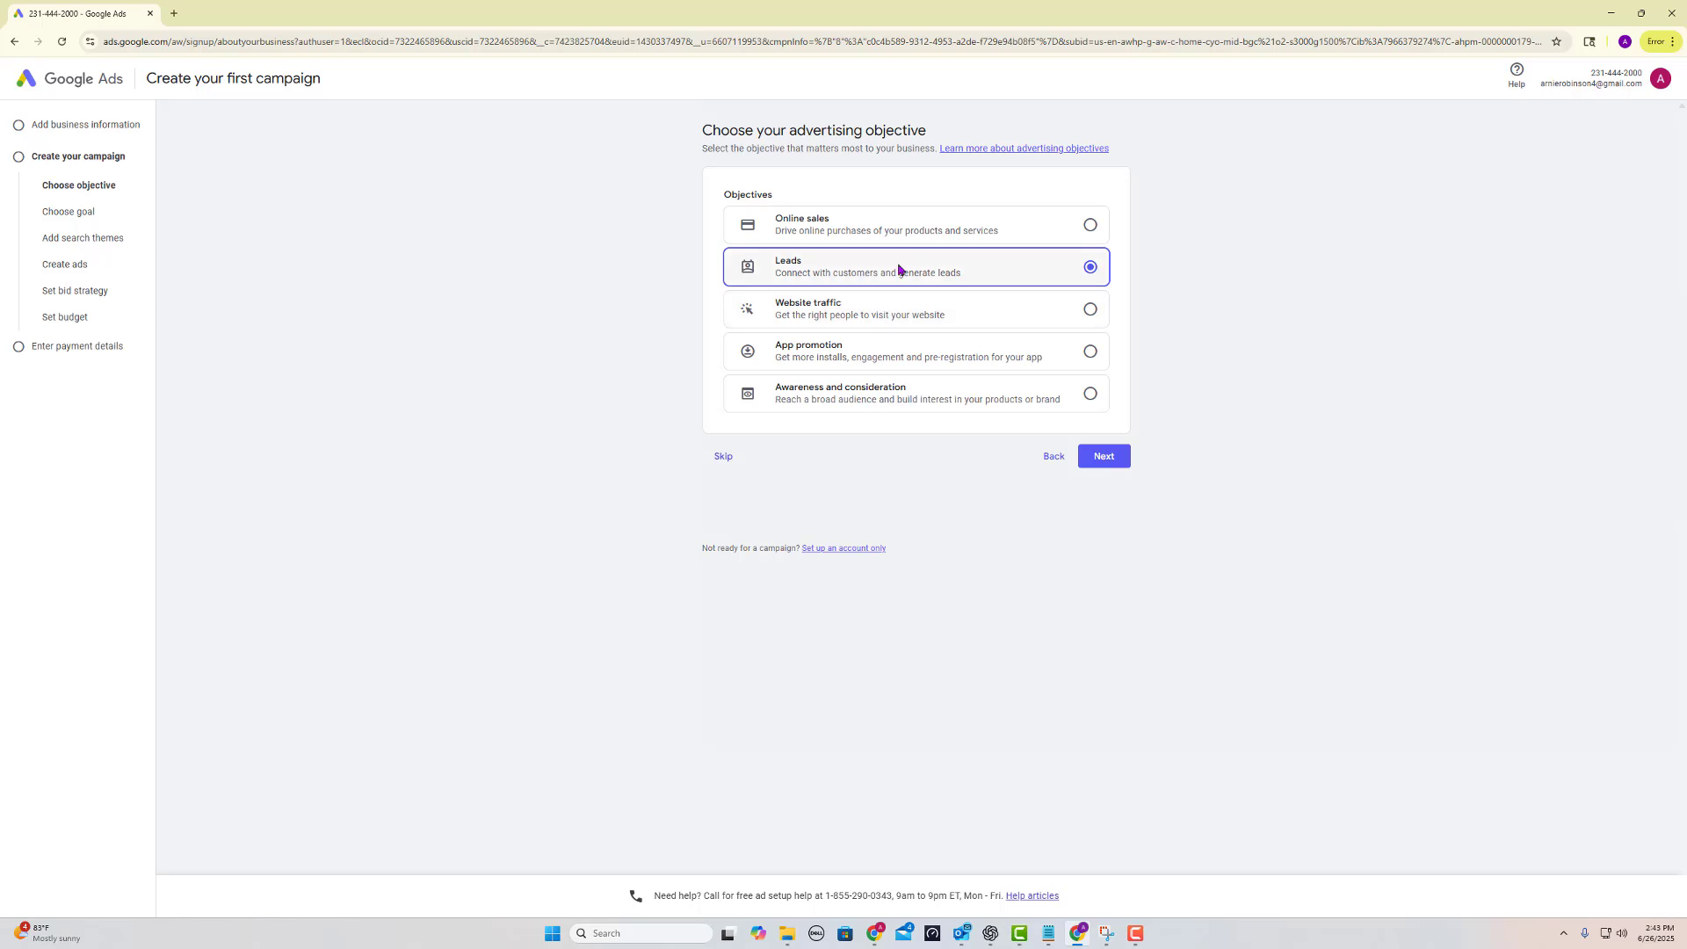
pyautogui.click(1090, 310)
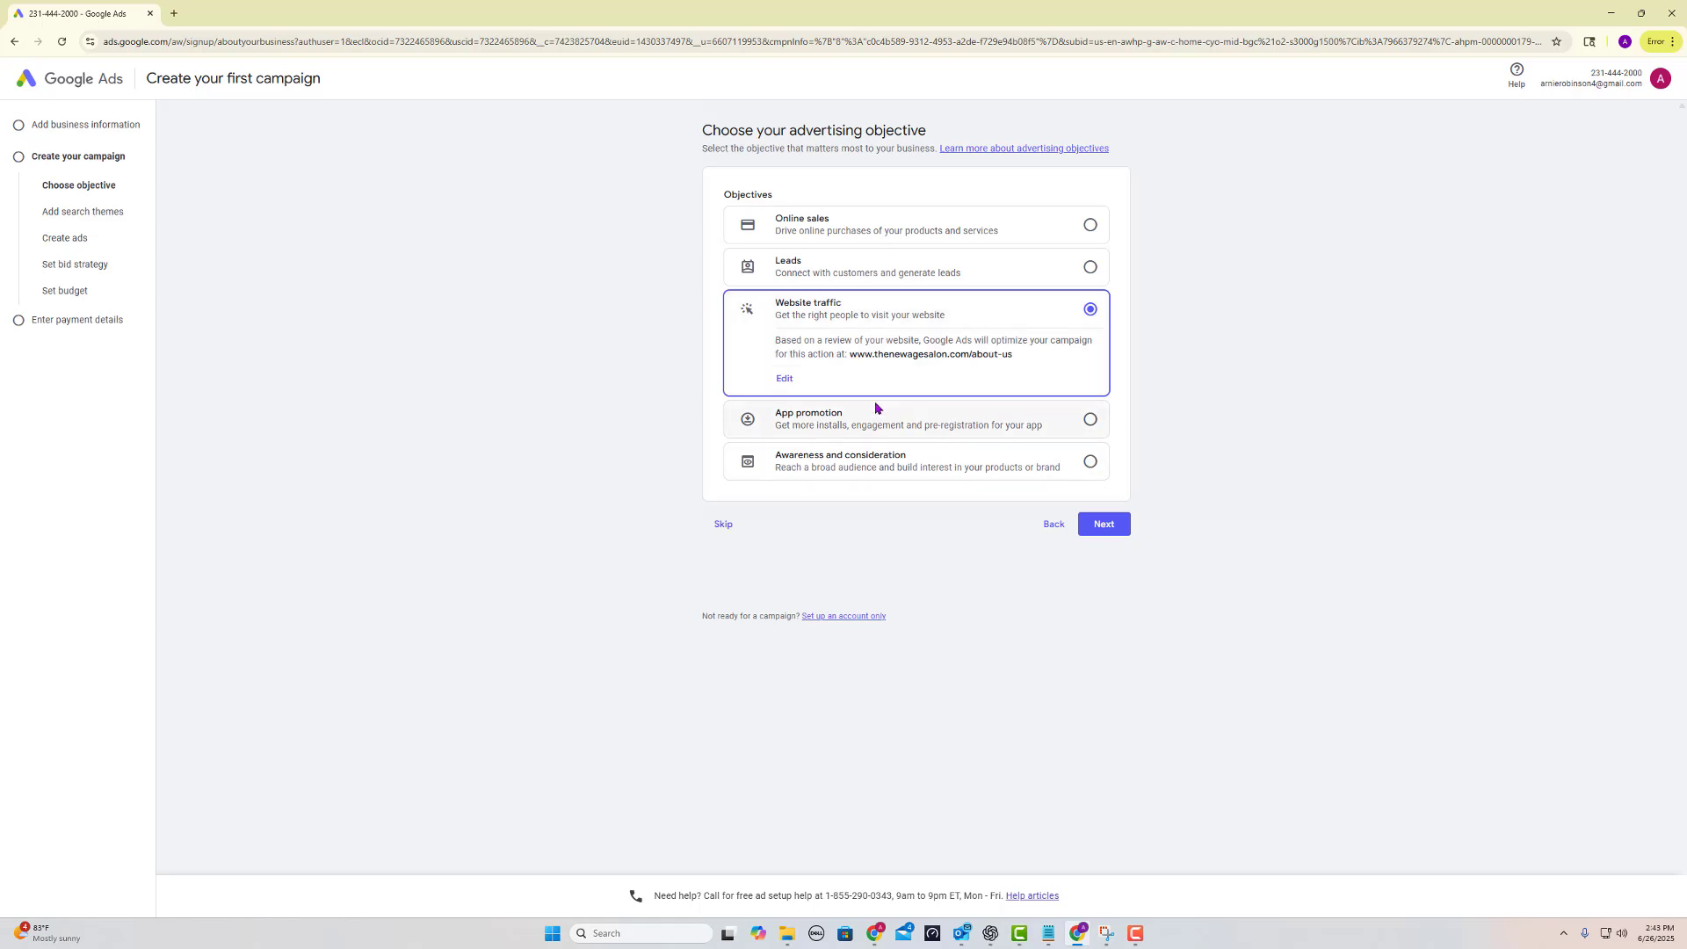
pyautogui.click(1090, 529)
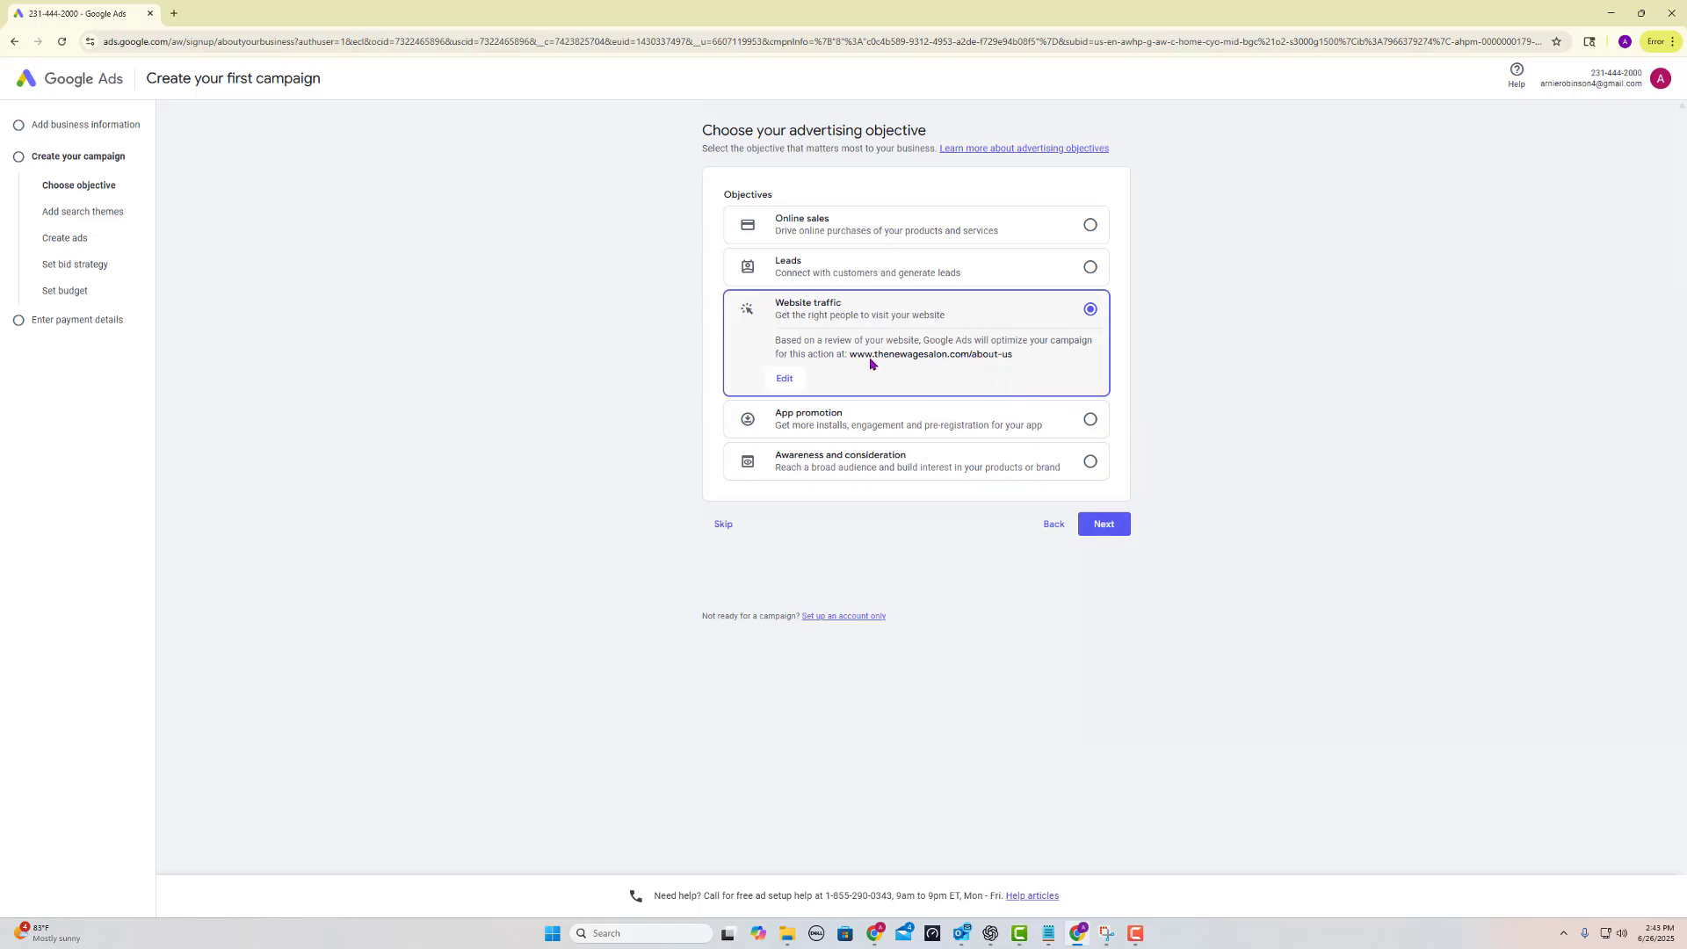
pyautogui.click(785, 380)
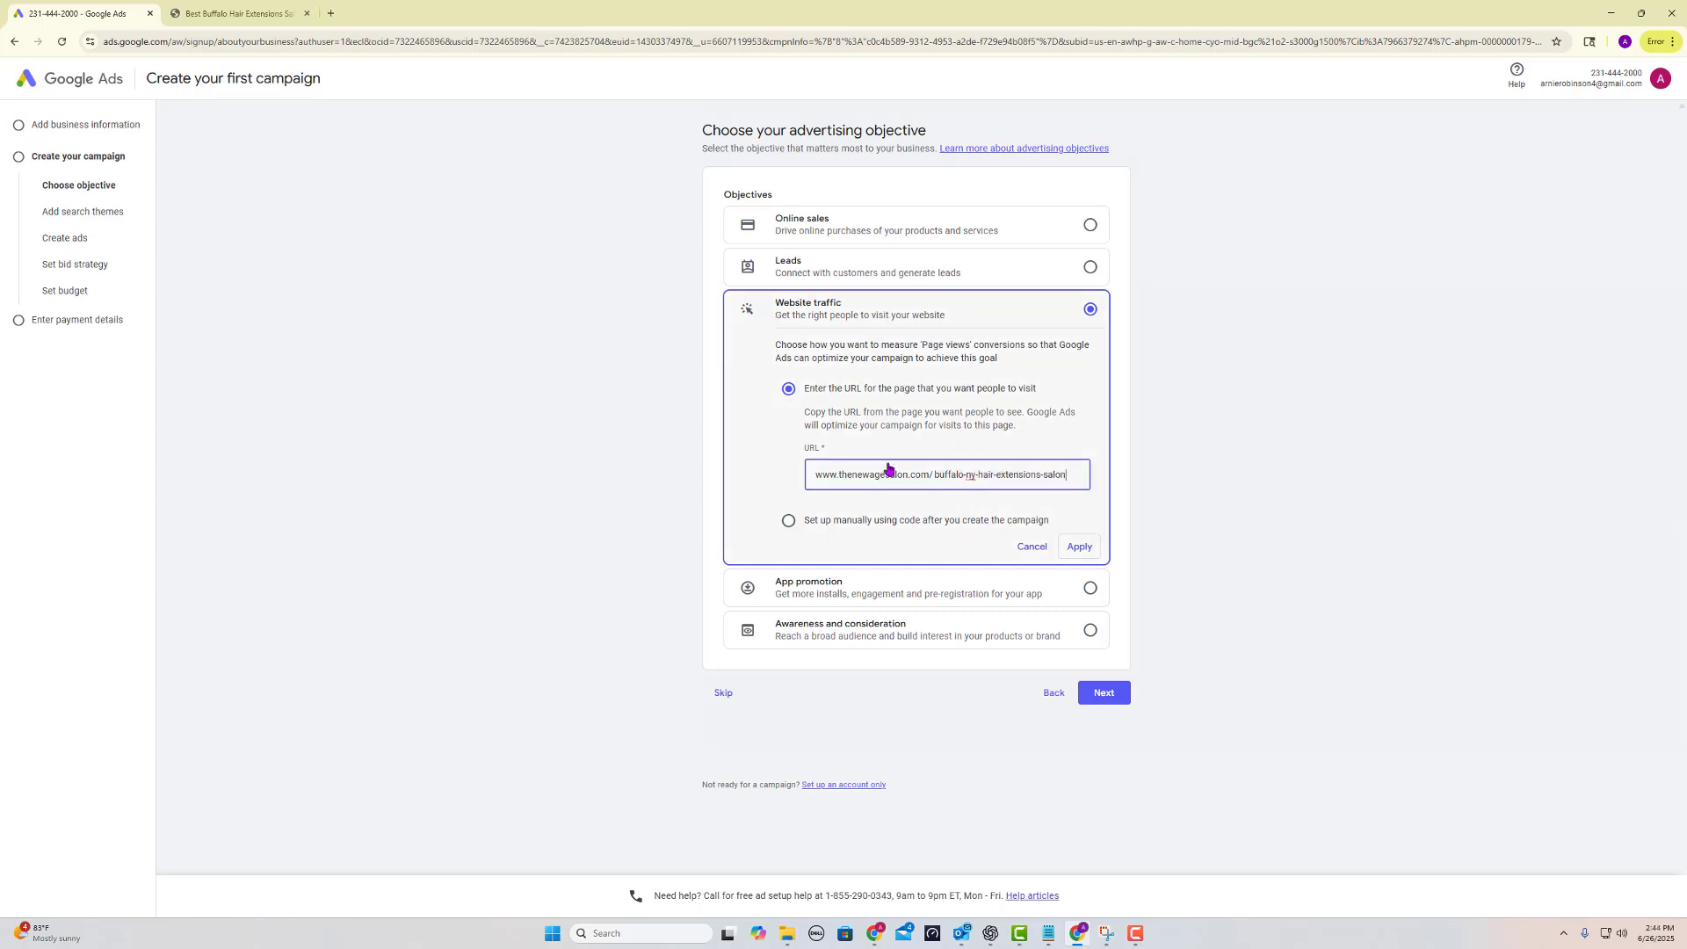
pyautogui.moveTo(956, 474); pyautogui.dragTo(935, 475)
pyautogui.click(1084, 551)
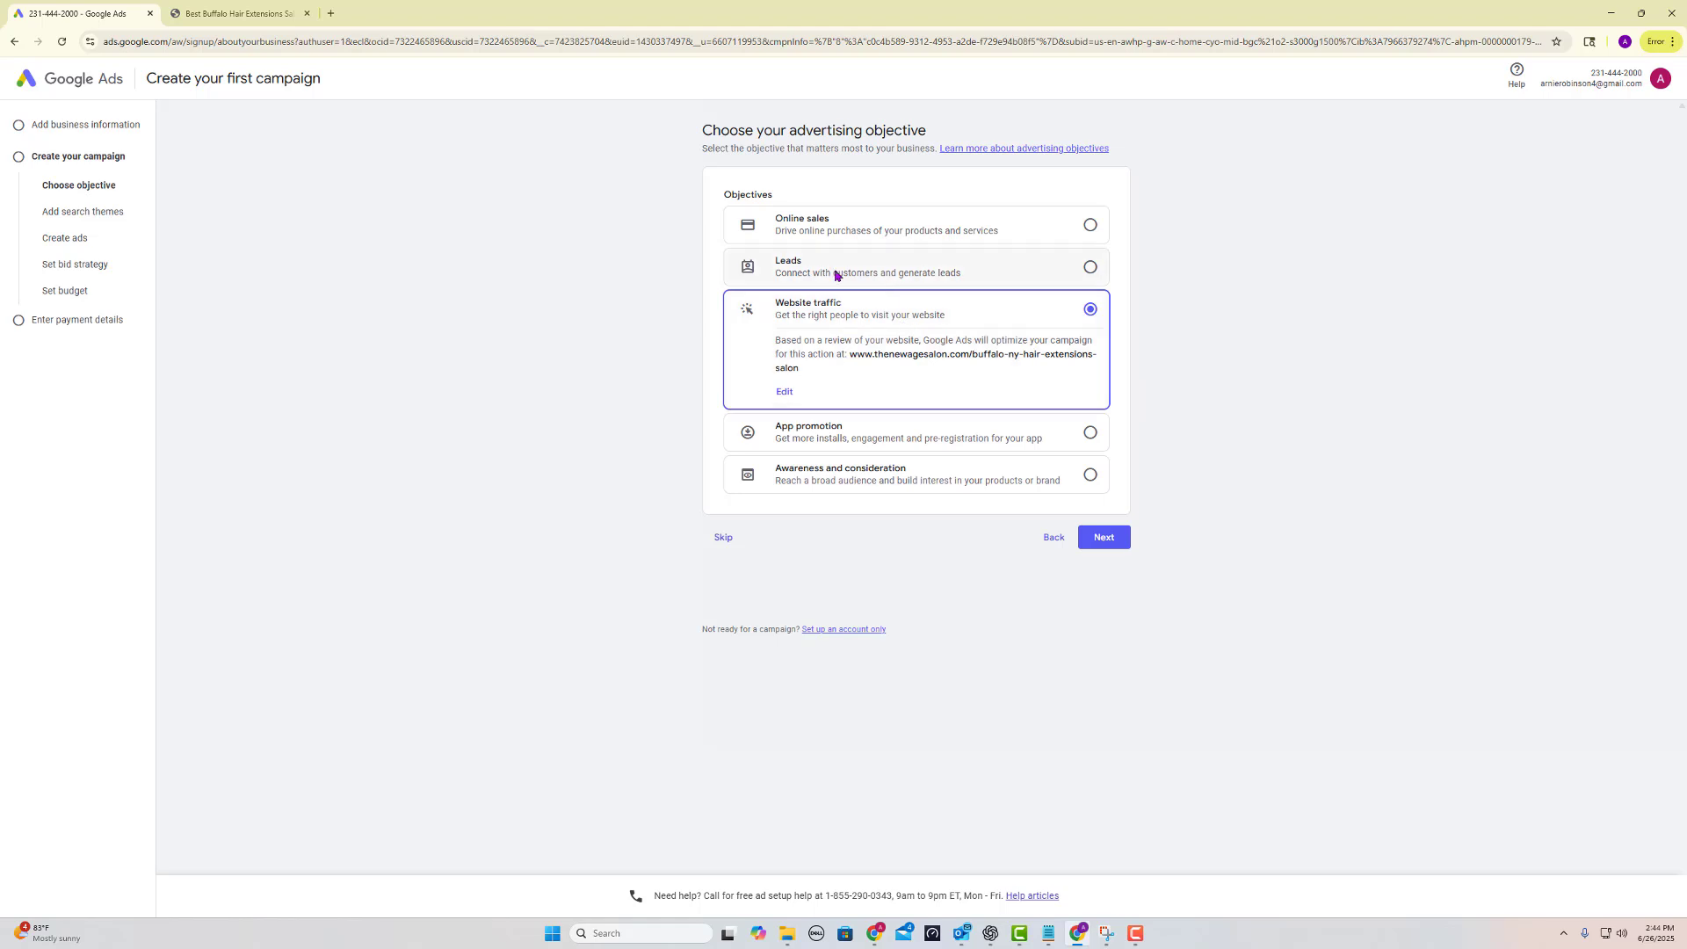
pyautogui.click(1105, 538)
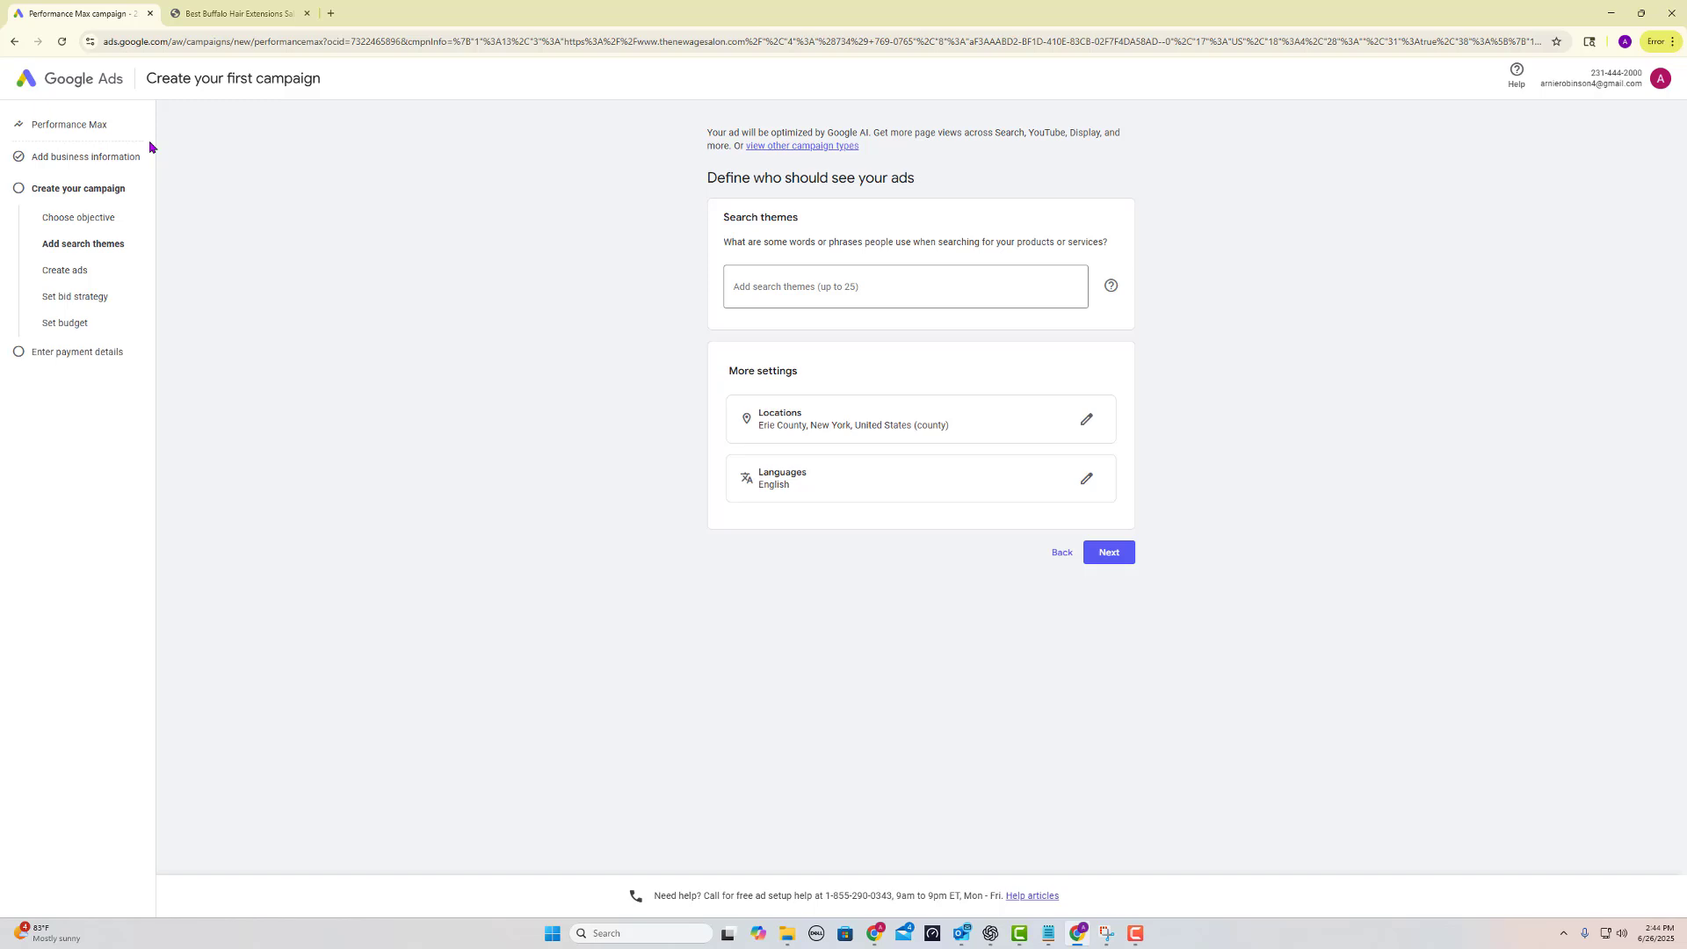
# - View the other campaign types, choose Search instead of Performance Max, and continue to the keywords
pyautogui.click(823, 146)
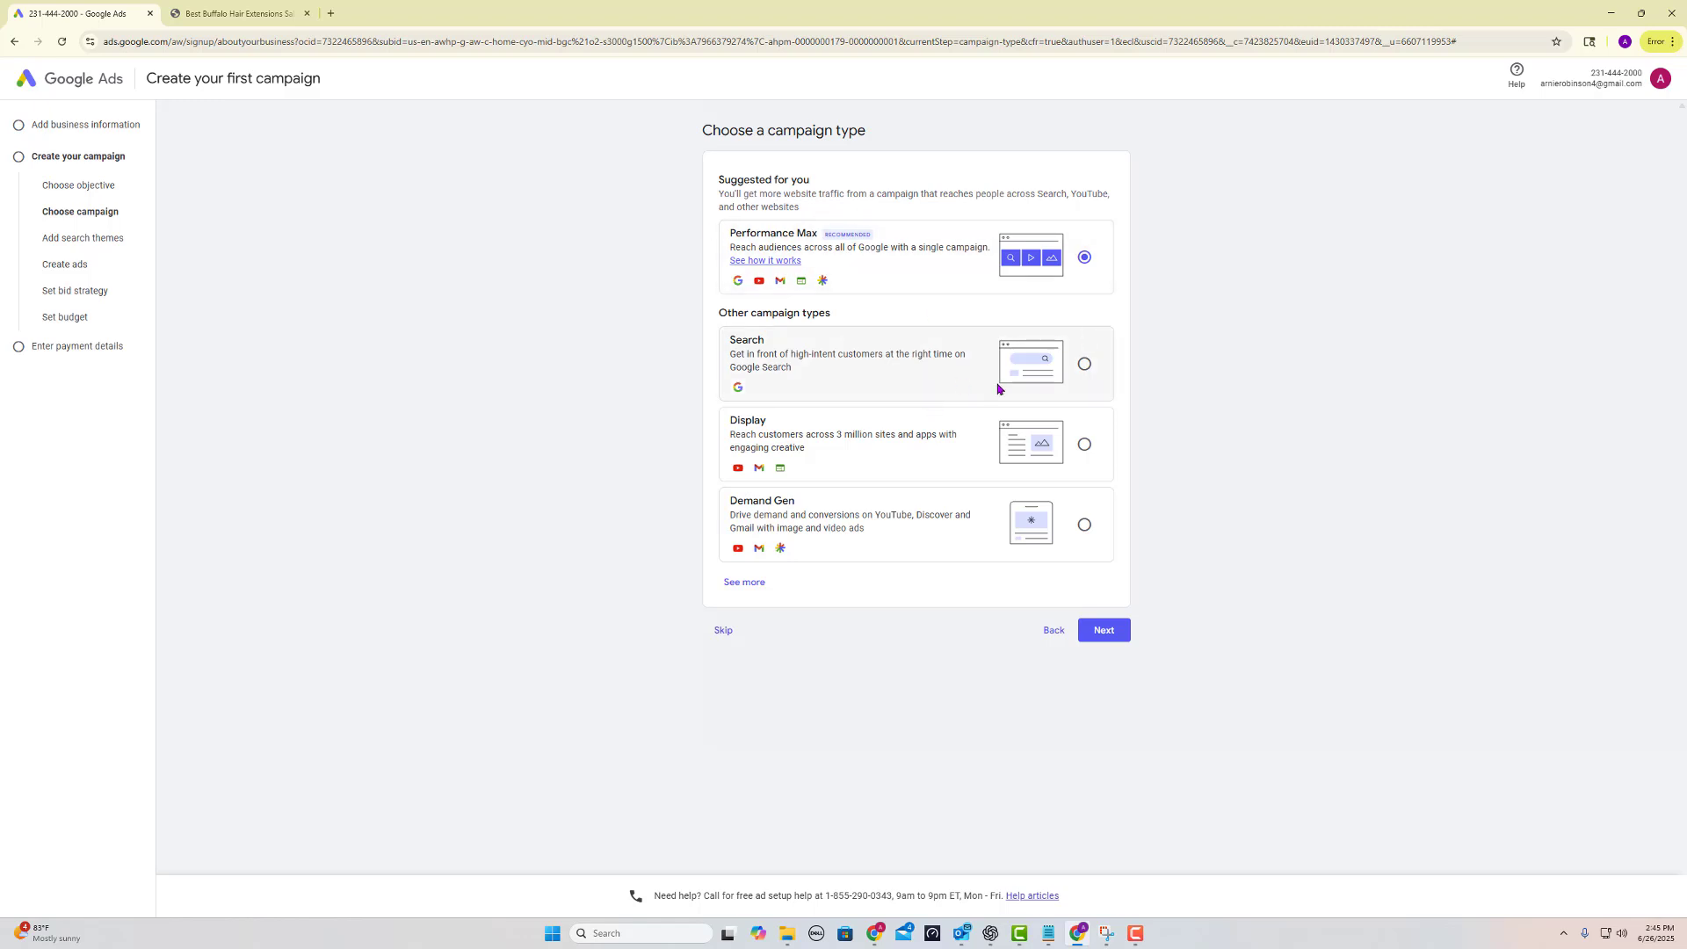
pyautogui.click(1084, 366)
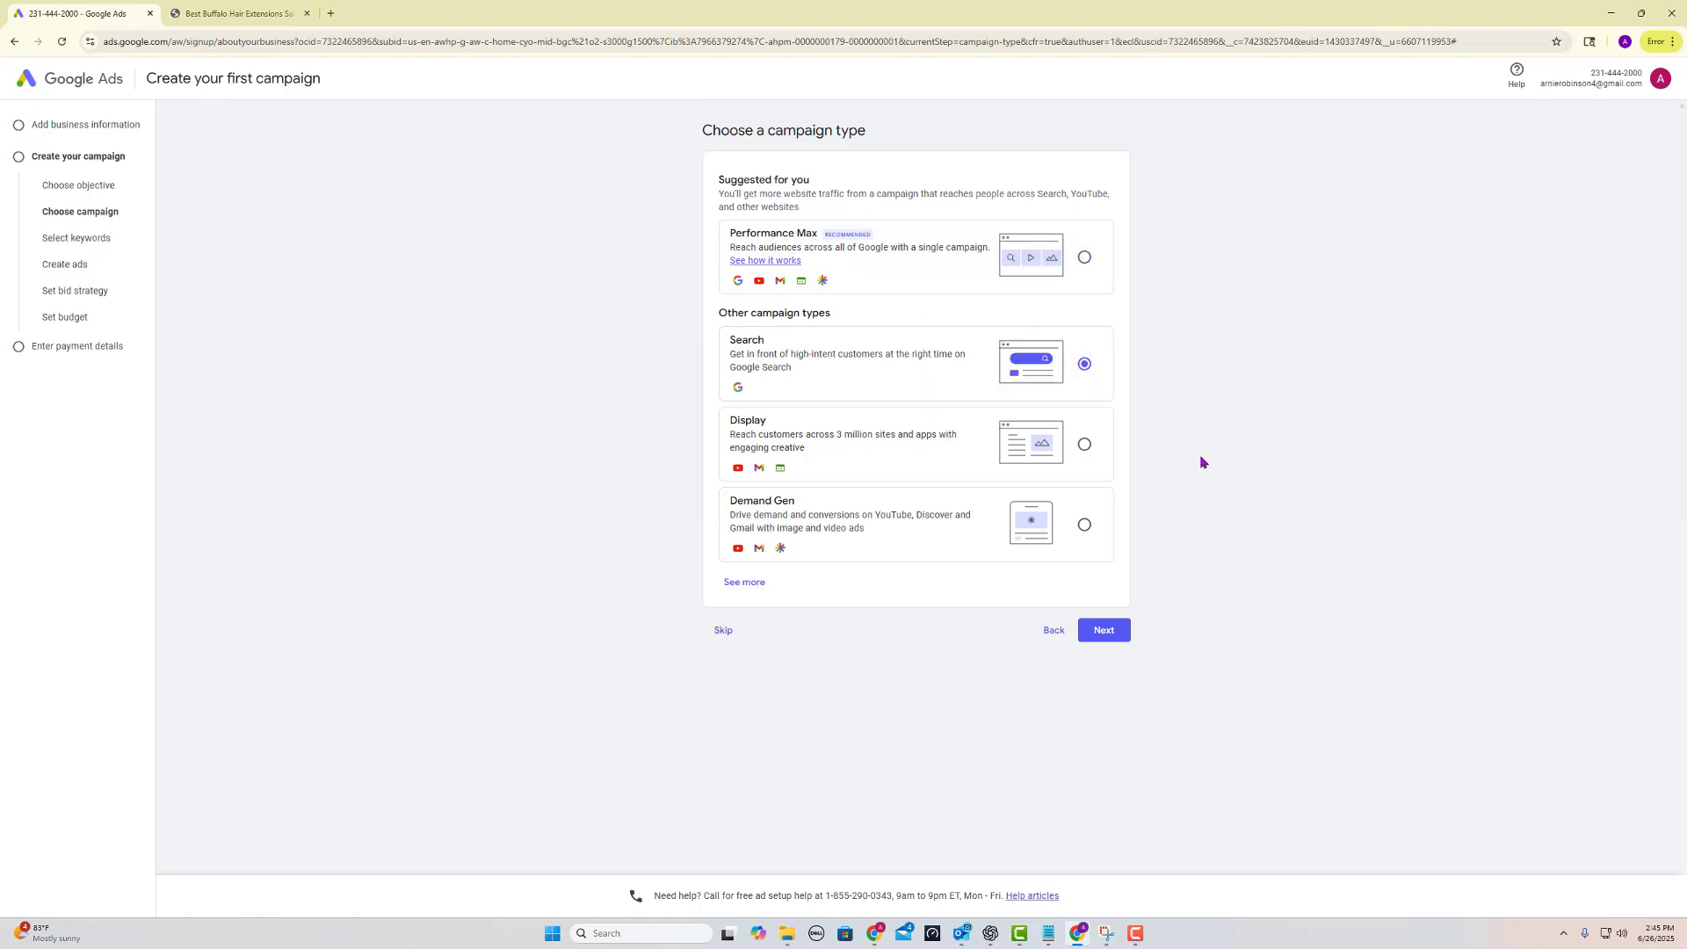
pyautogui.click(1126, 627)
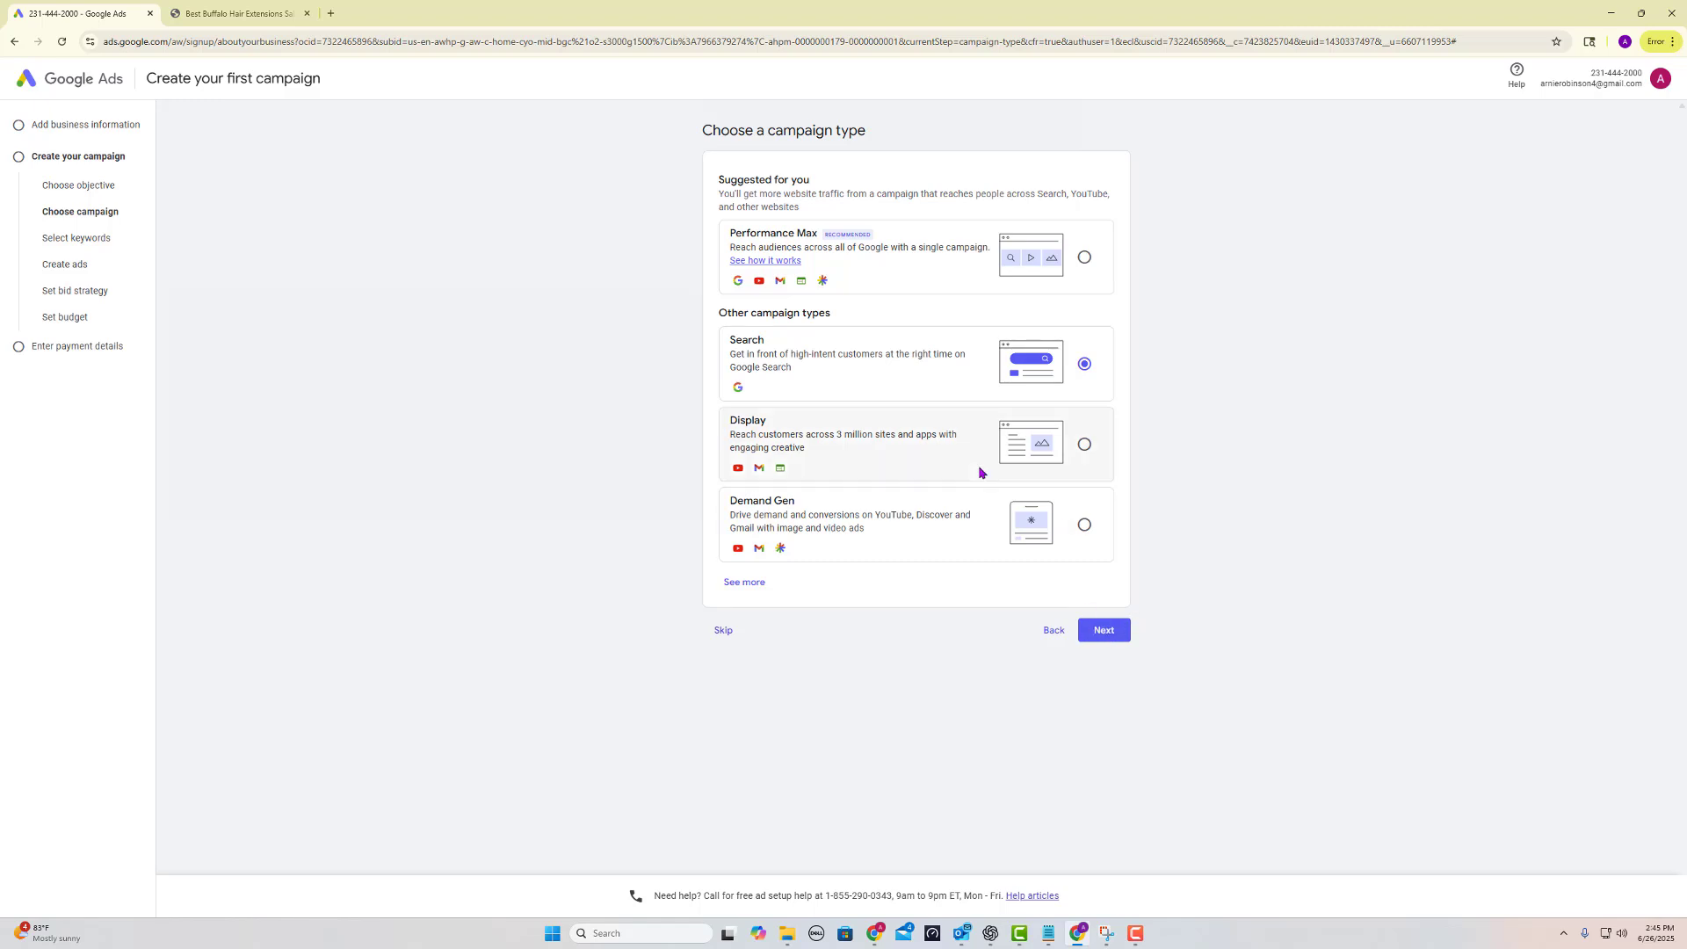
pyautogui.click(1121, 631)
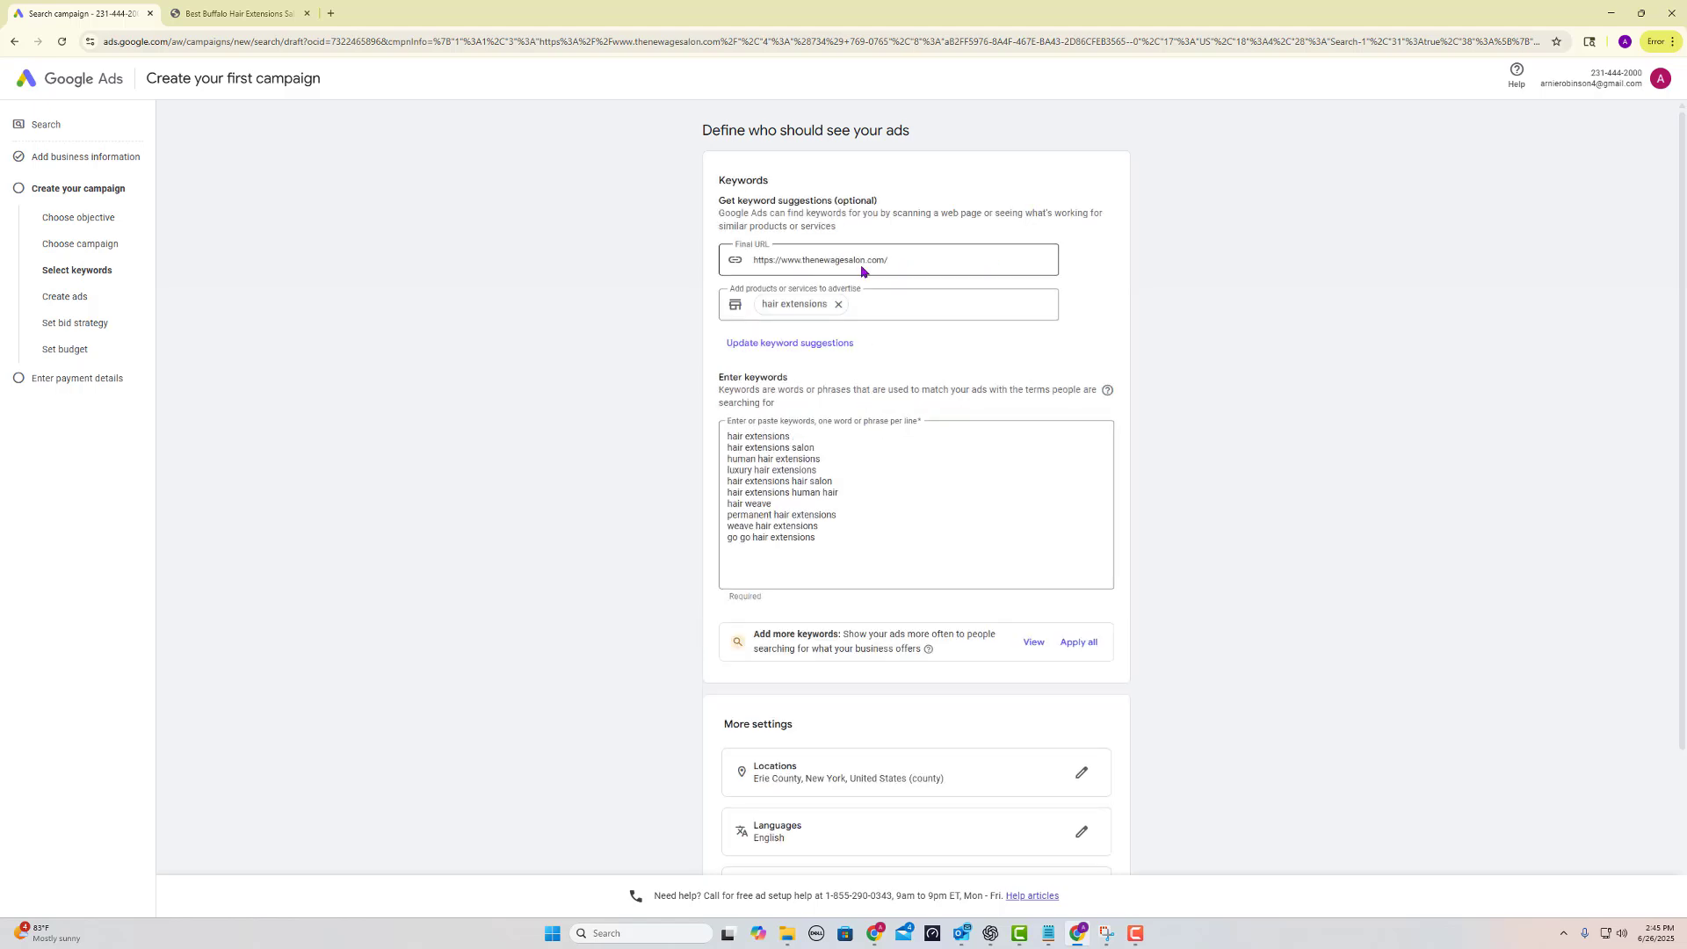
pyautogui.tripleClick(889, 263)
pyautogui.write('https://www.thenewagesalon.com/buffalo-ny-hair-extensions-salon/')
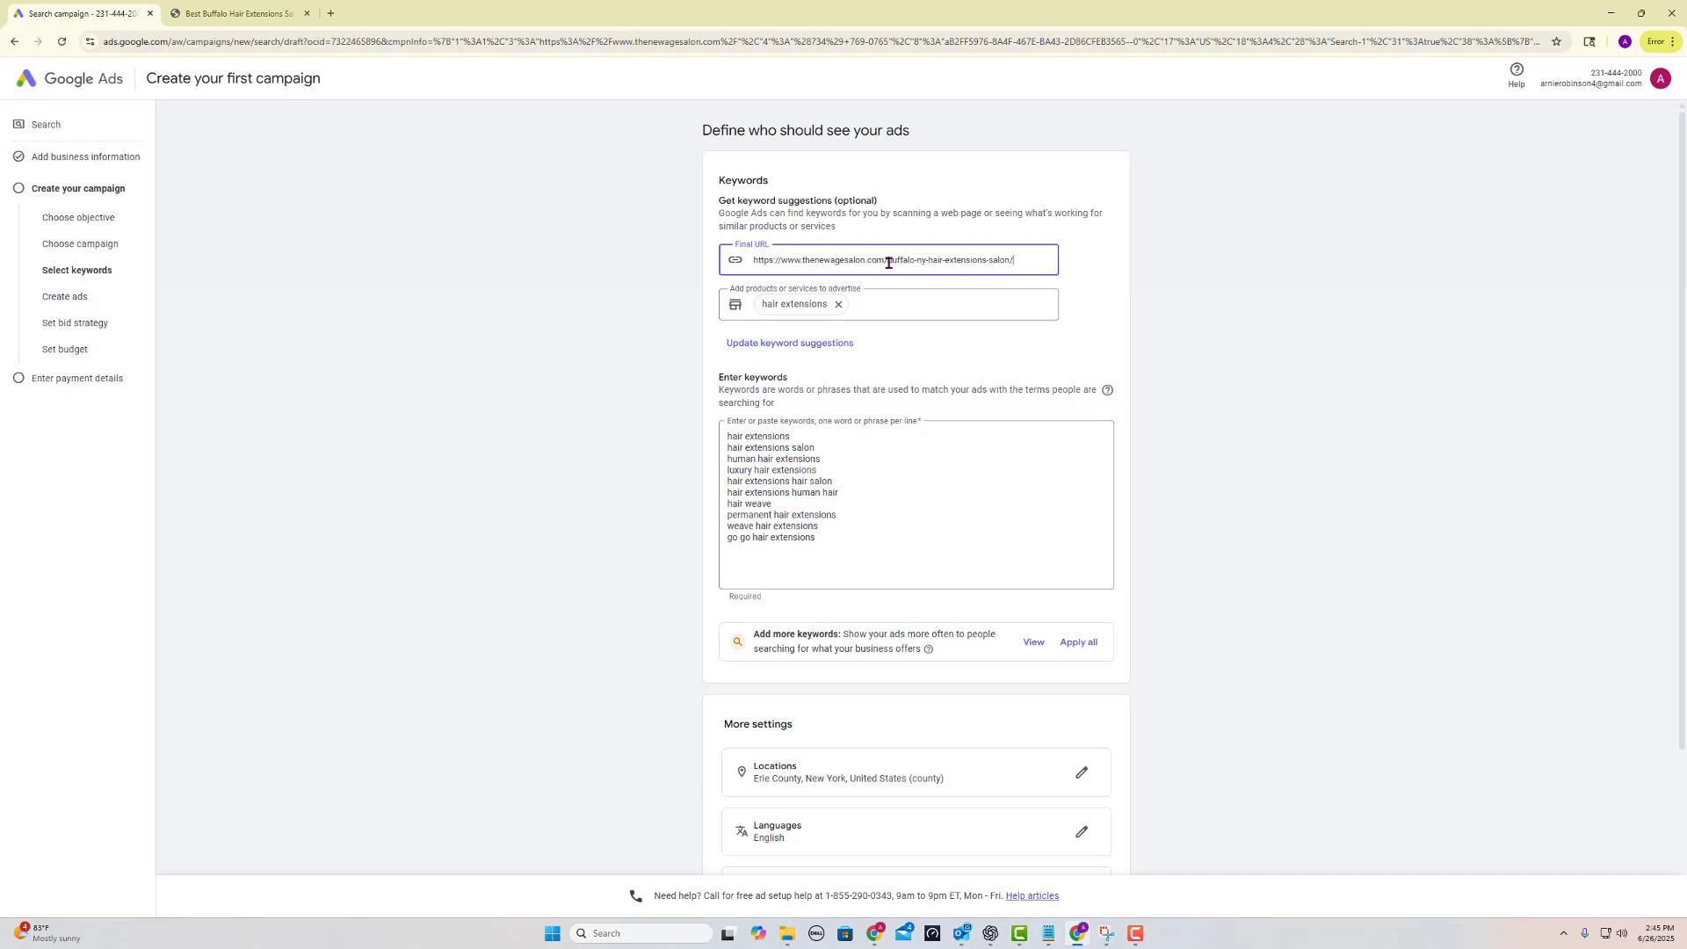
pyautogui.click(1168, 276)
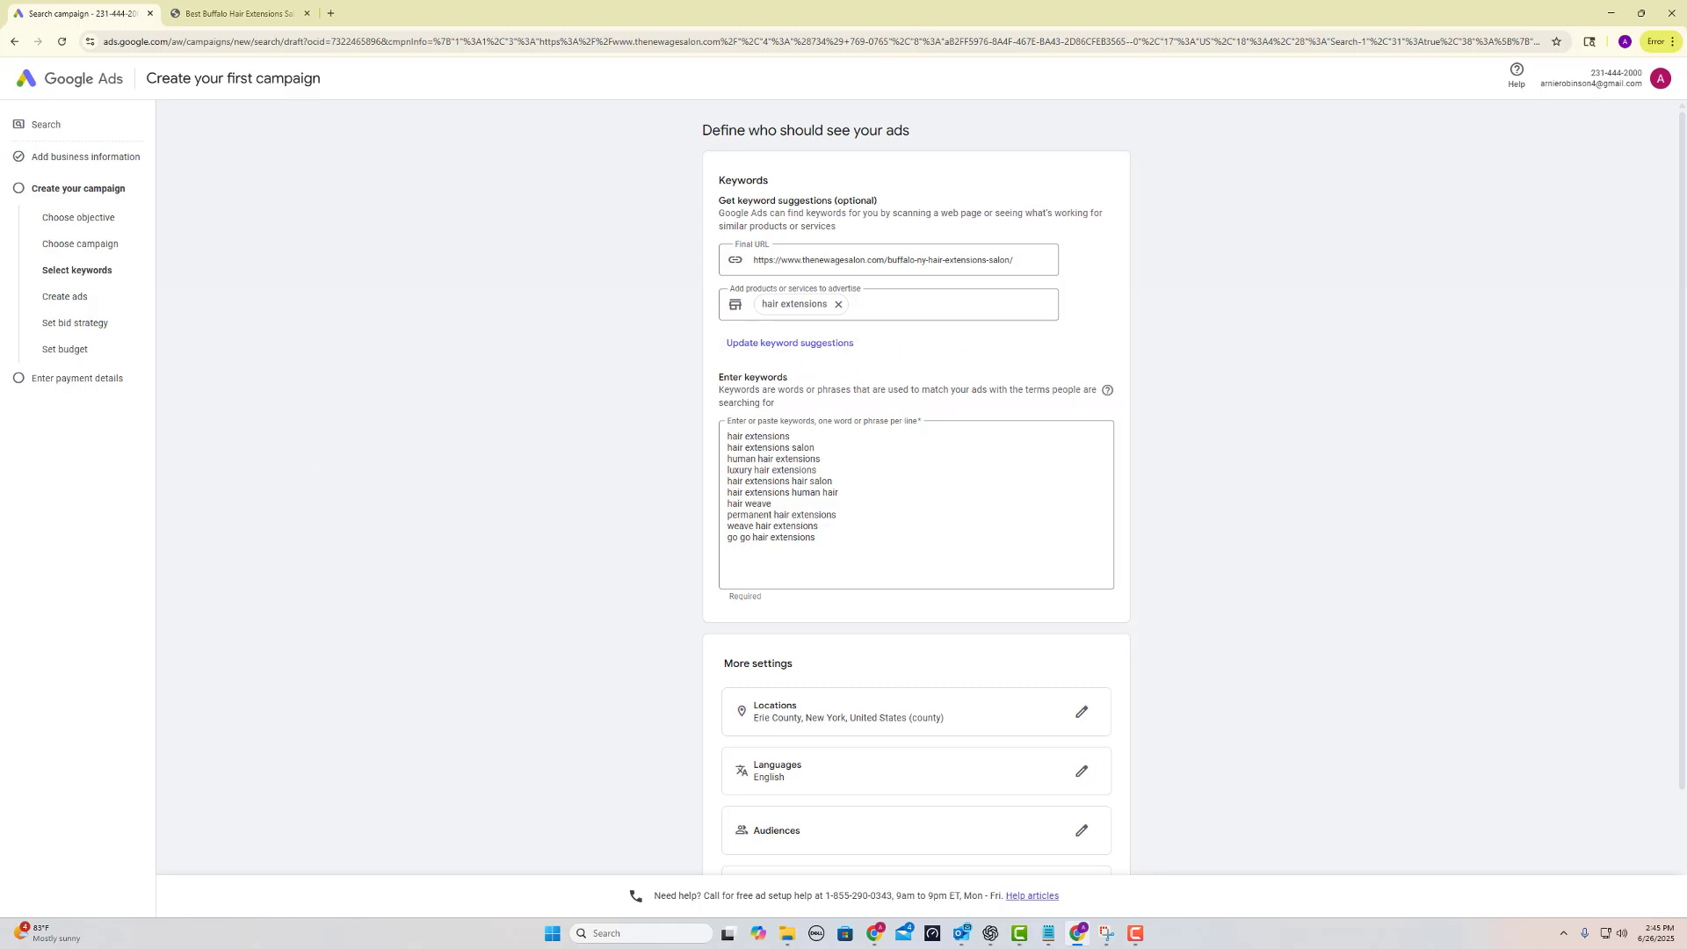
# - Replace the suggested keywords with quoted phrases: "hair extensions near me", "hair extensions salon", "hair extensions professional", "hair extensions buffalo", "buffalo hair extensions"
pyautogui.hotkey('alt', 'Tab')
pyautogui.scroll(-2, 1028, 391)
pyautogui.scroll(2, 1027, 391)
pyautogui.scroll(-2, 821, 501)
pyautogui.scroll(2, 949, 540)
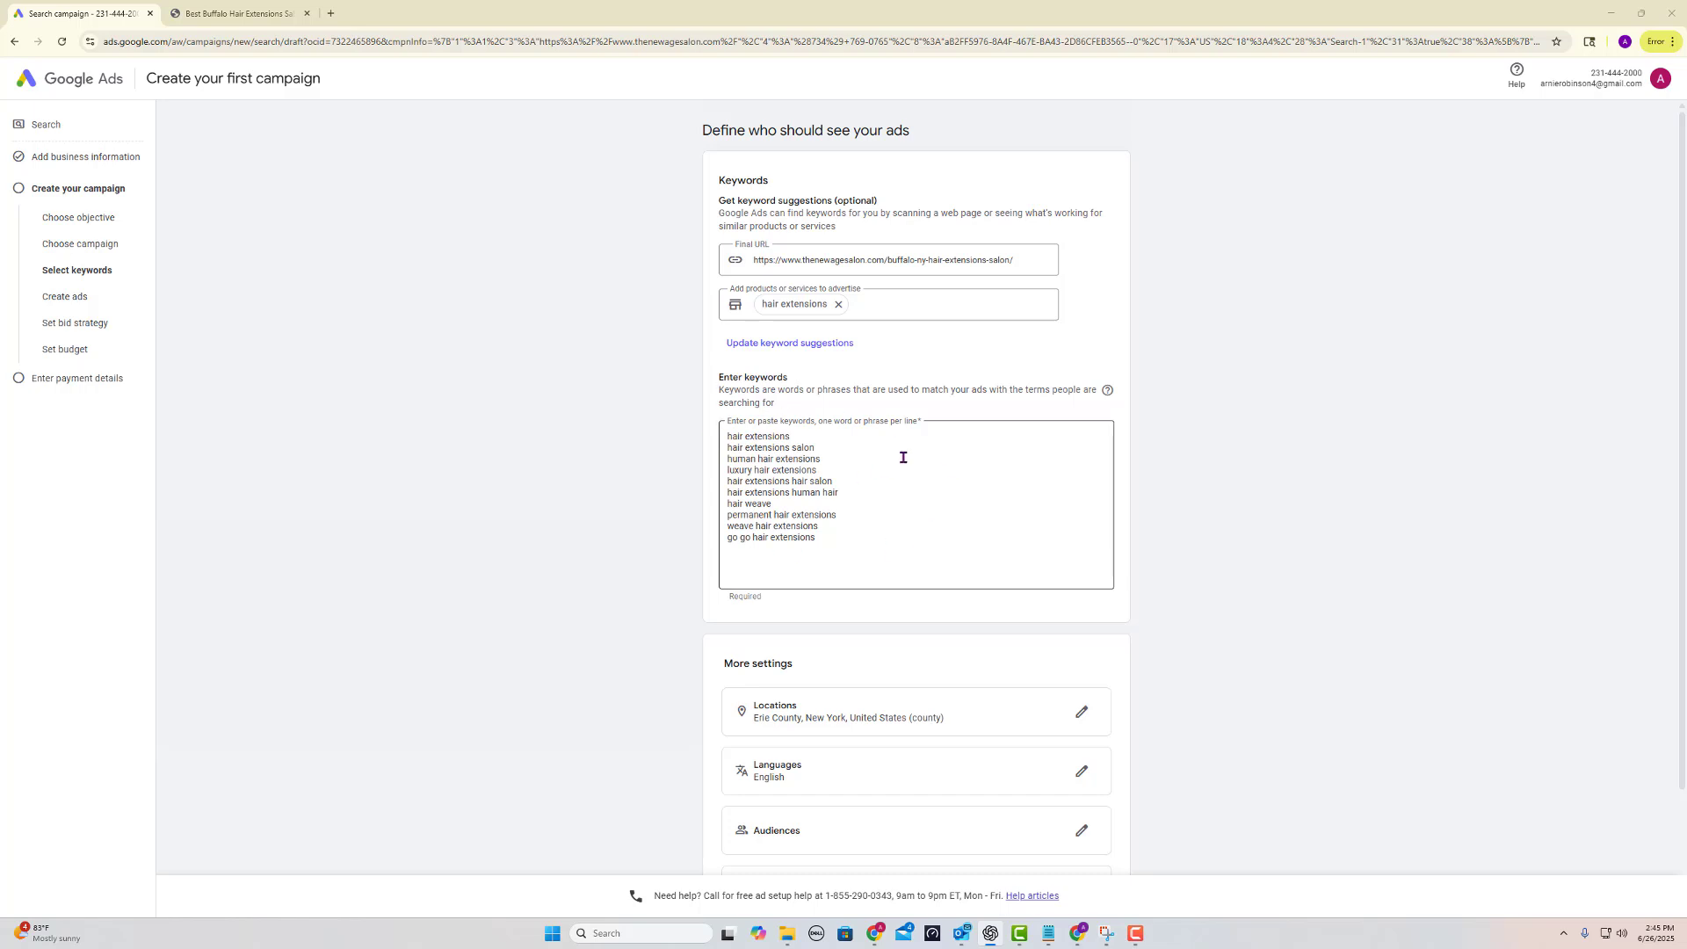
pyautogui.click(875, 549)
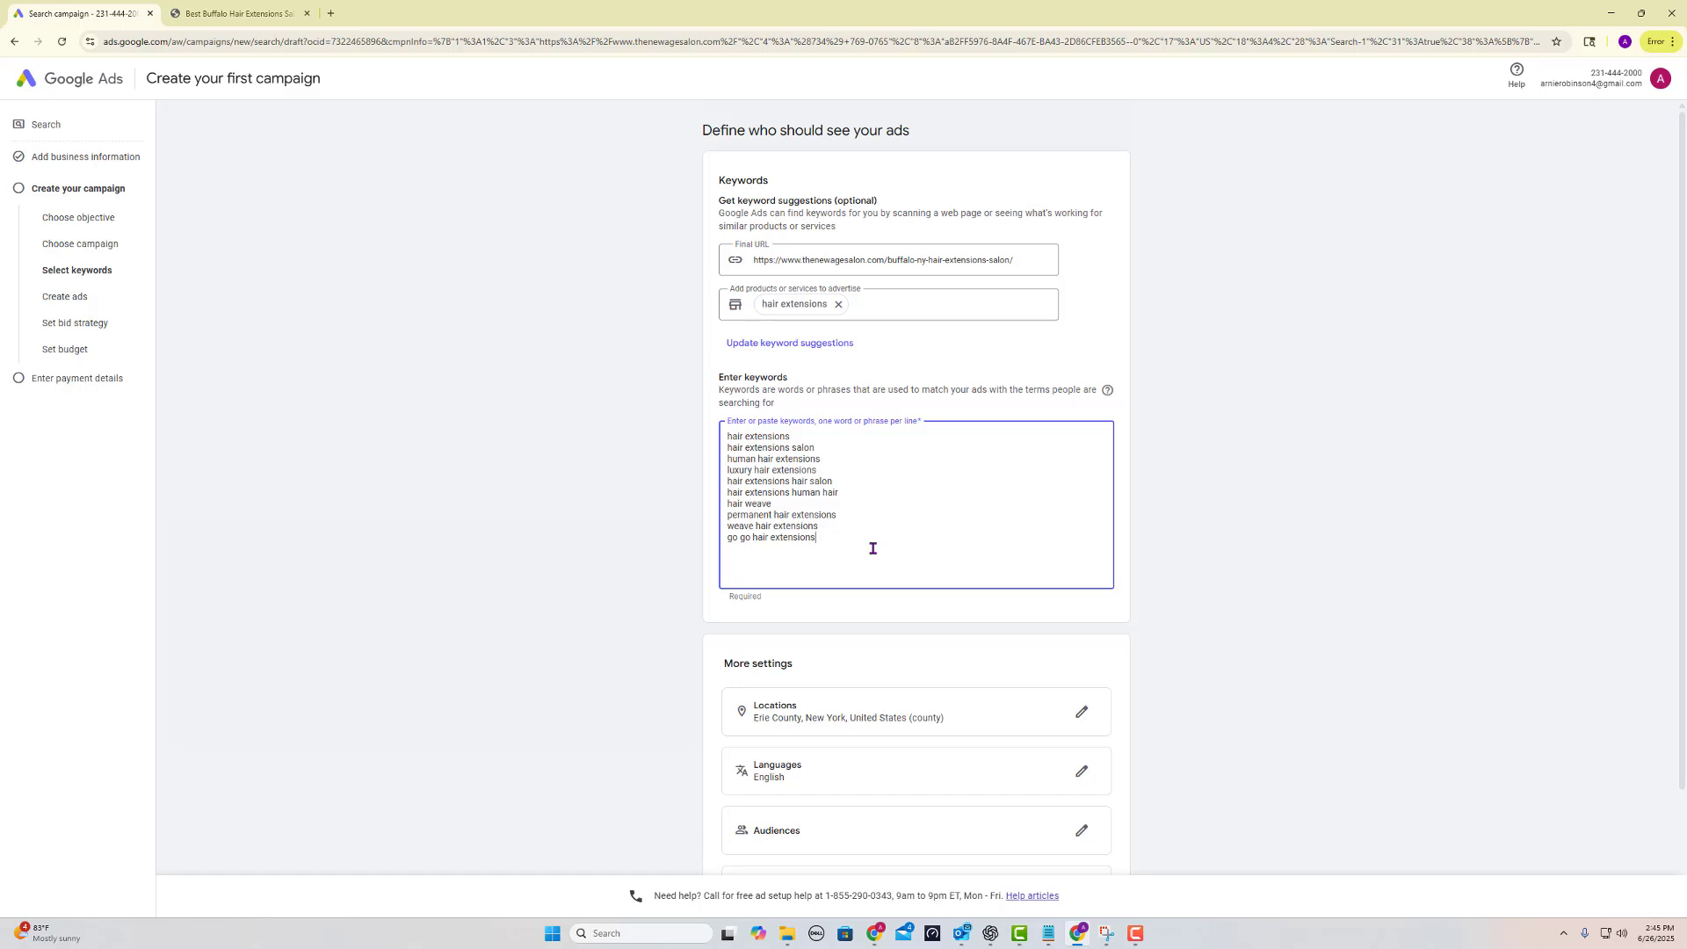
pyautogui.moveTo(872, 548); pyautogui.dragTo(700, 416)
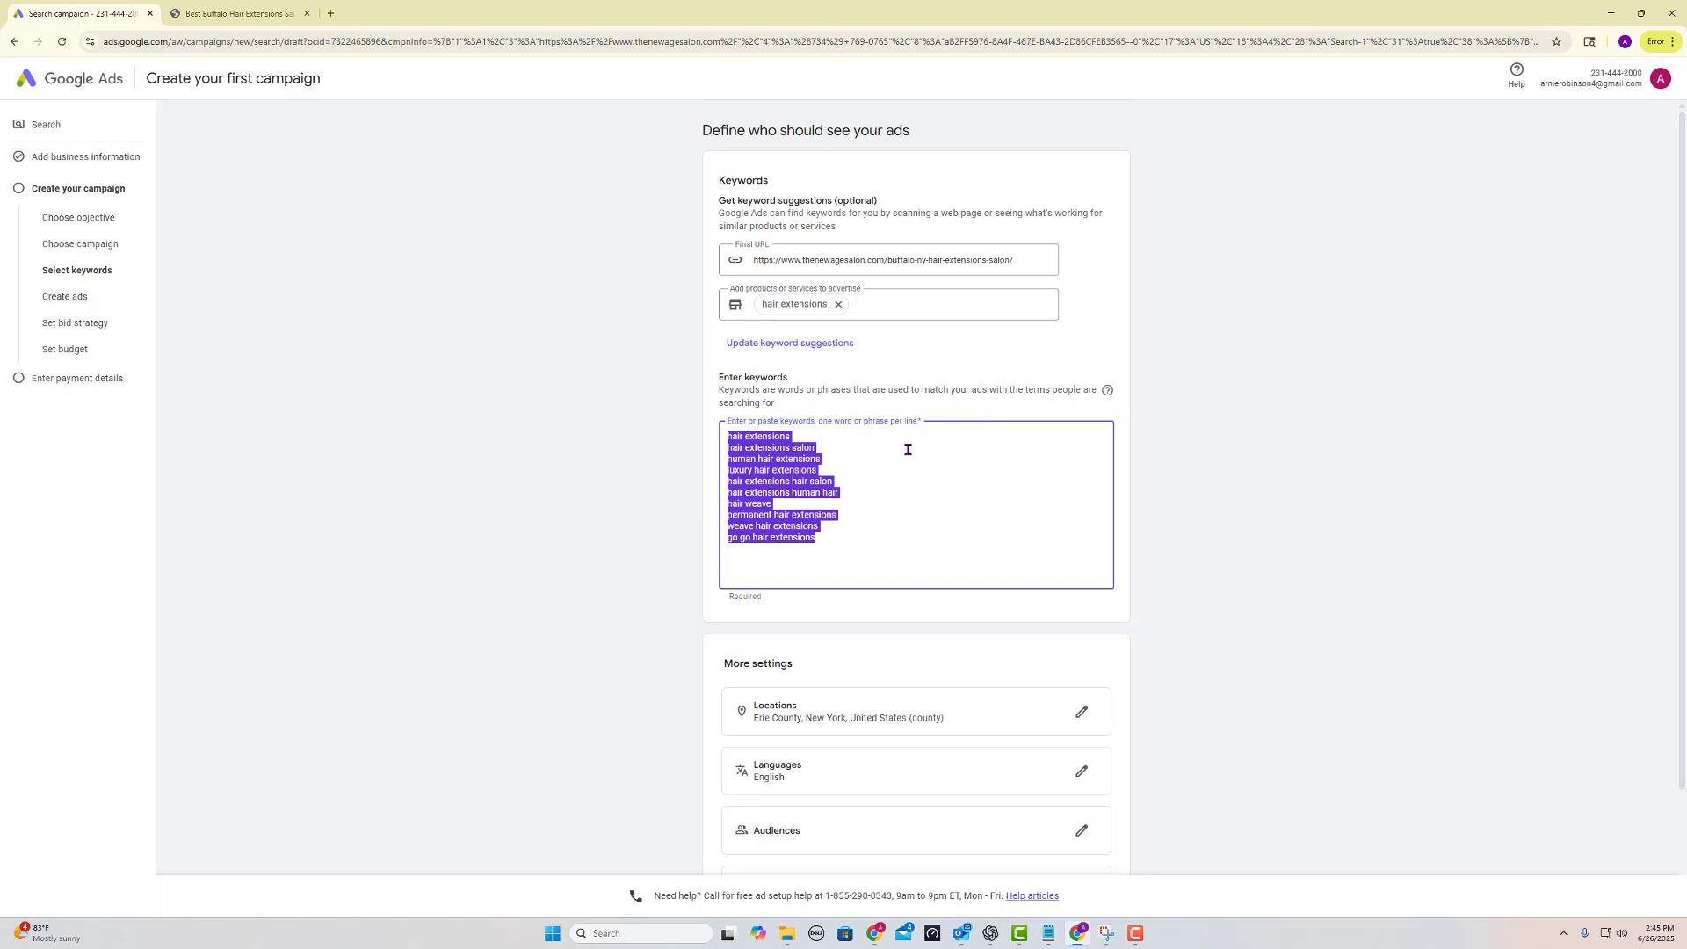
pyautogui.write('"hair extensions near me" "hair extensions salon" "hair extensions professional" "hair extensions buffalo" "buffalo hair extensions"')
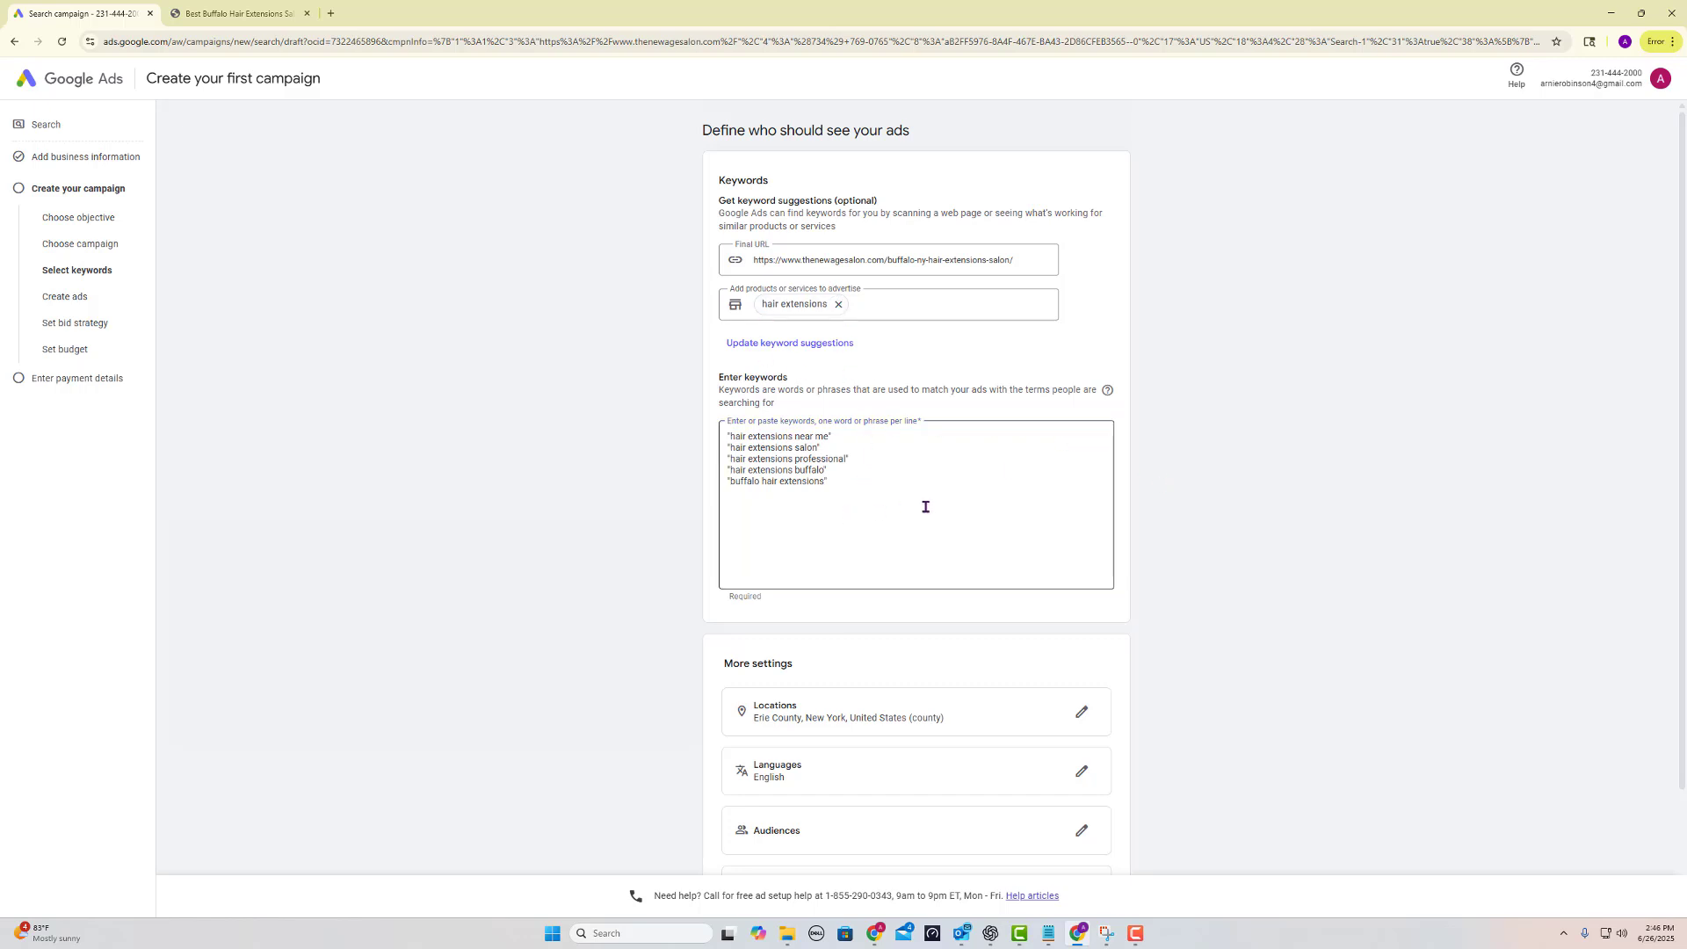
# - Edit the campaign's locations and add a 20-mile radius target around the salon's street address through the advanced search
pyautogui.scroll(-2, 923, 501)
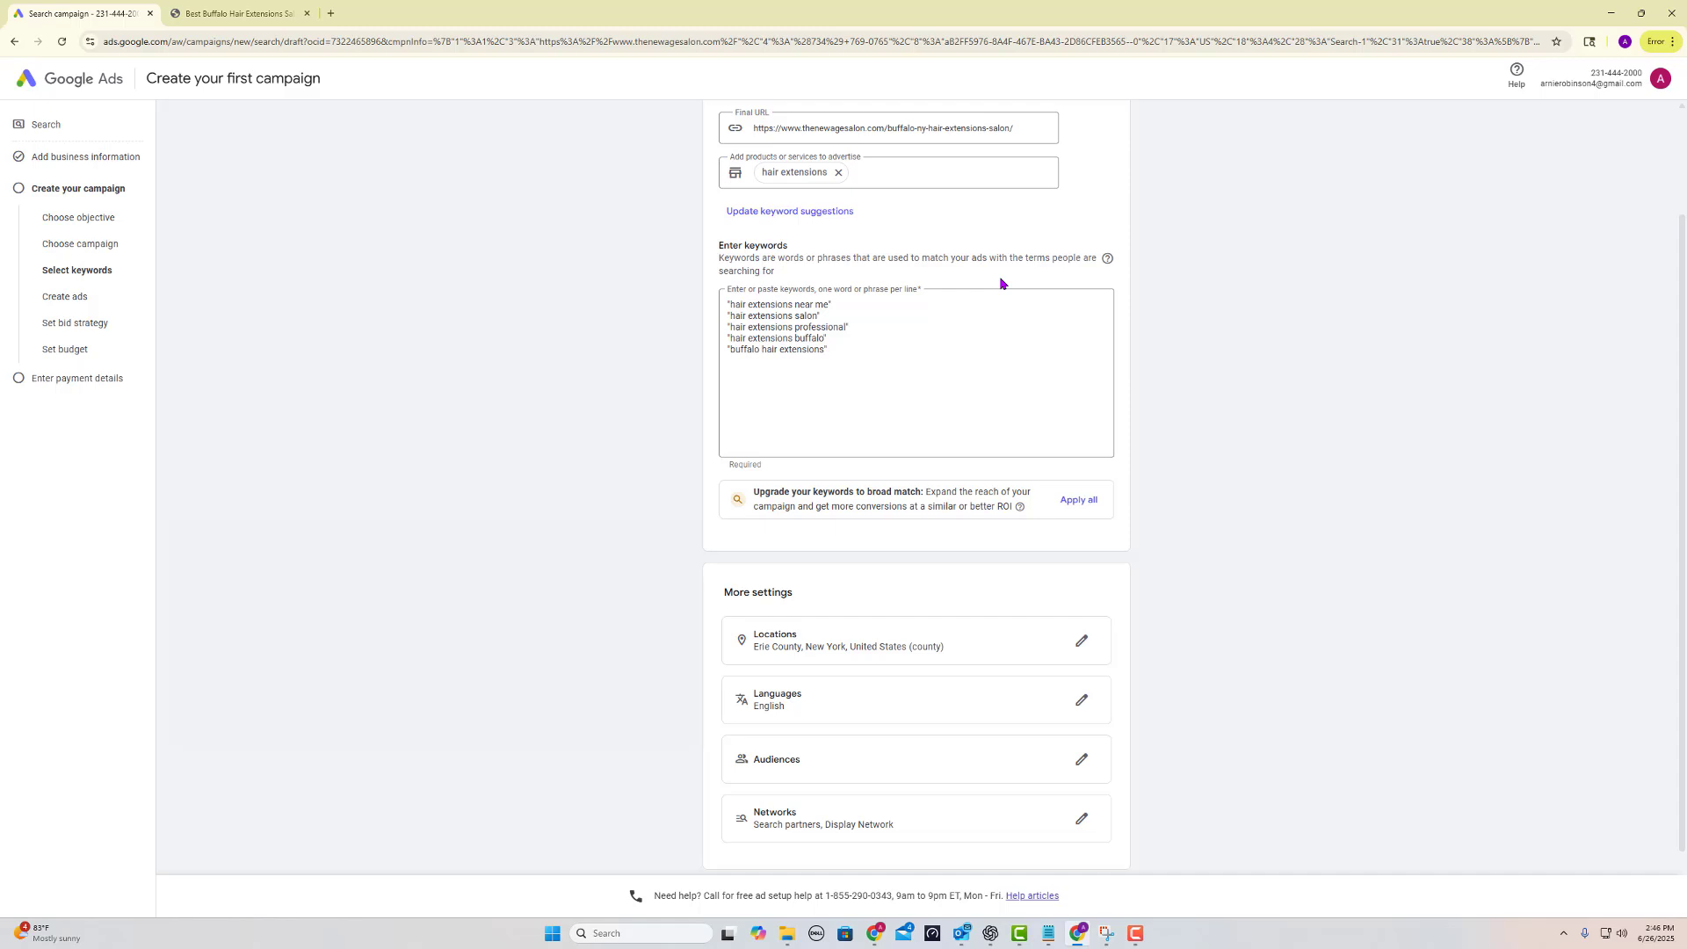
pyautogui.scroll(-1, 954, 386)
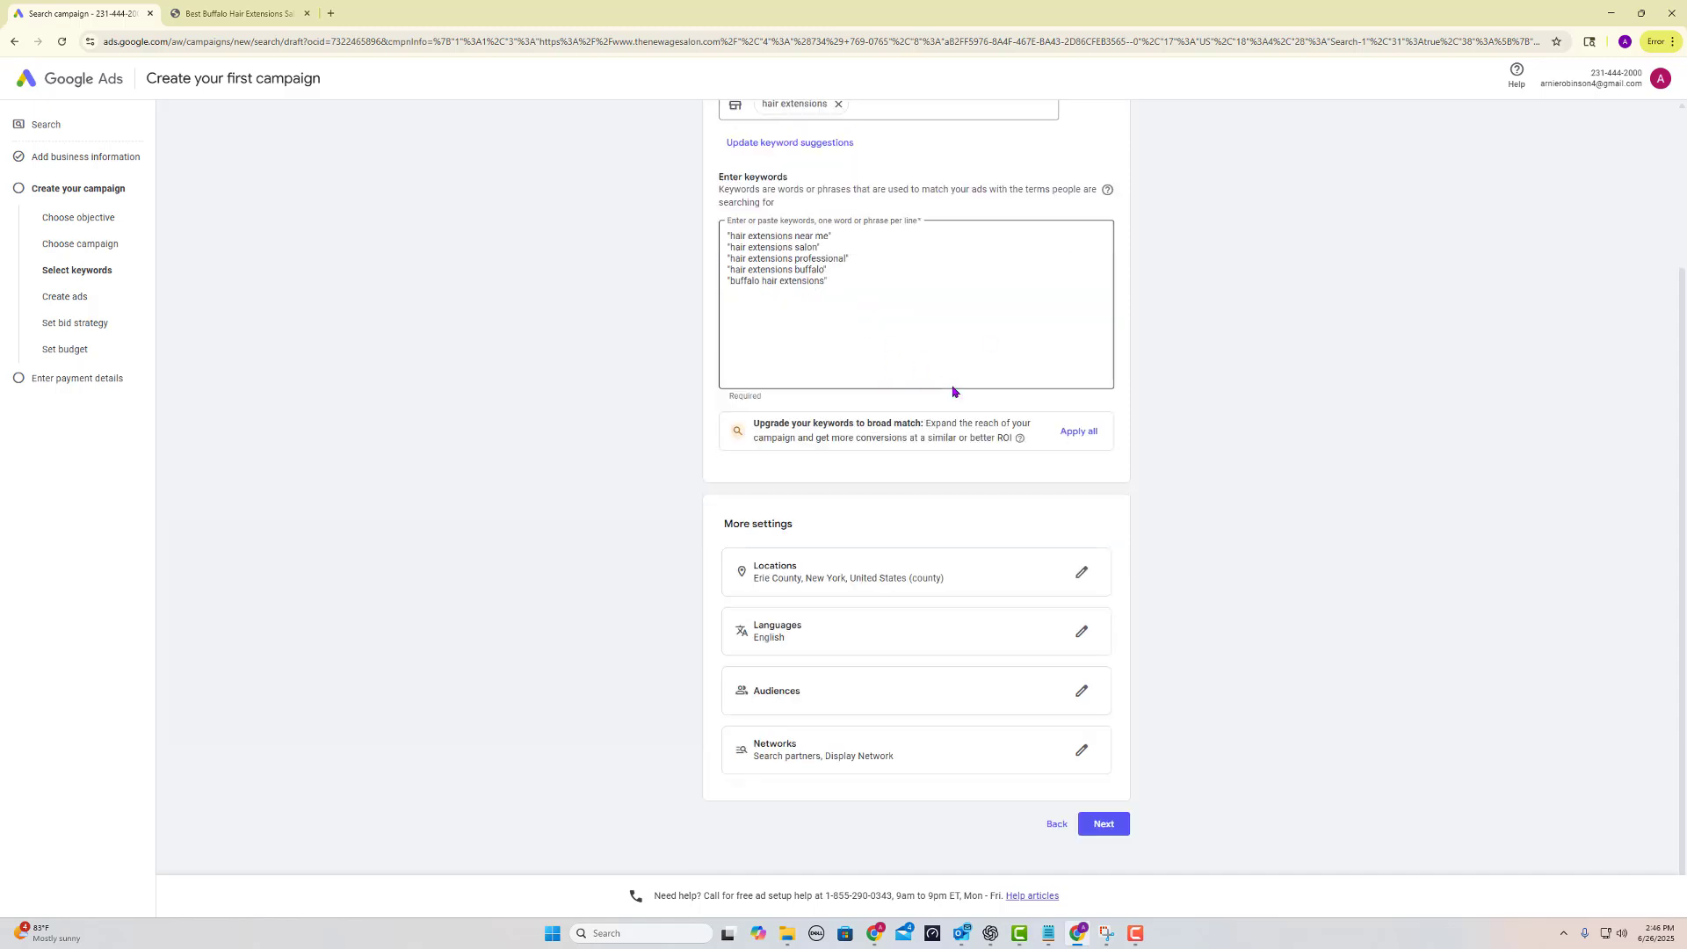
pyautogui.scroll(3, 954, 386)
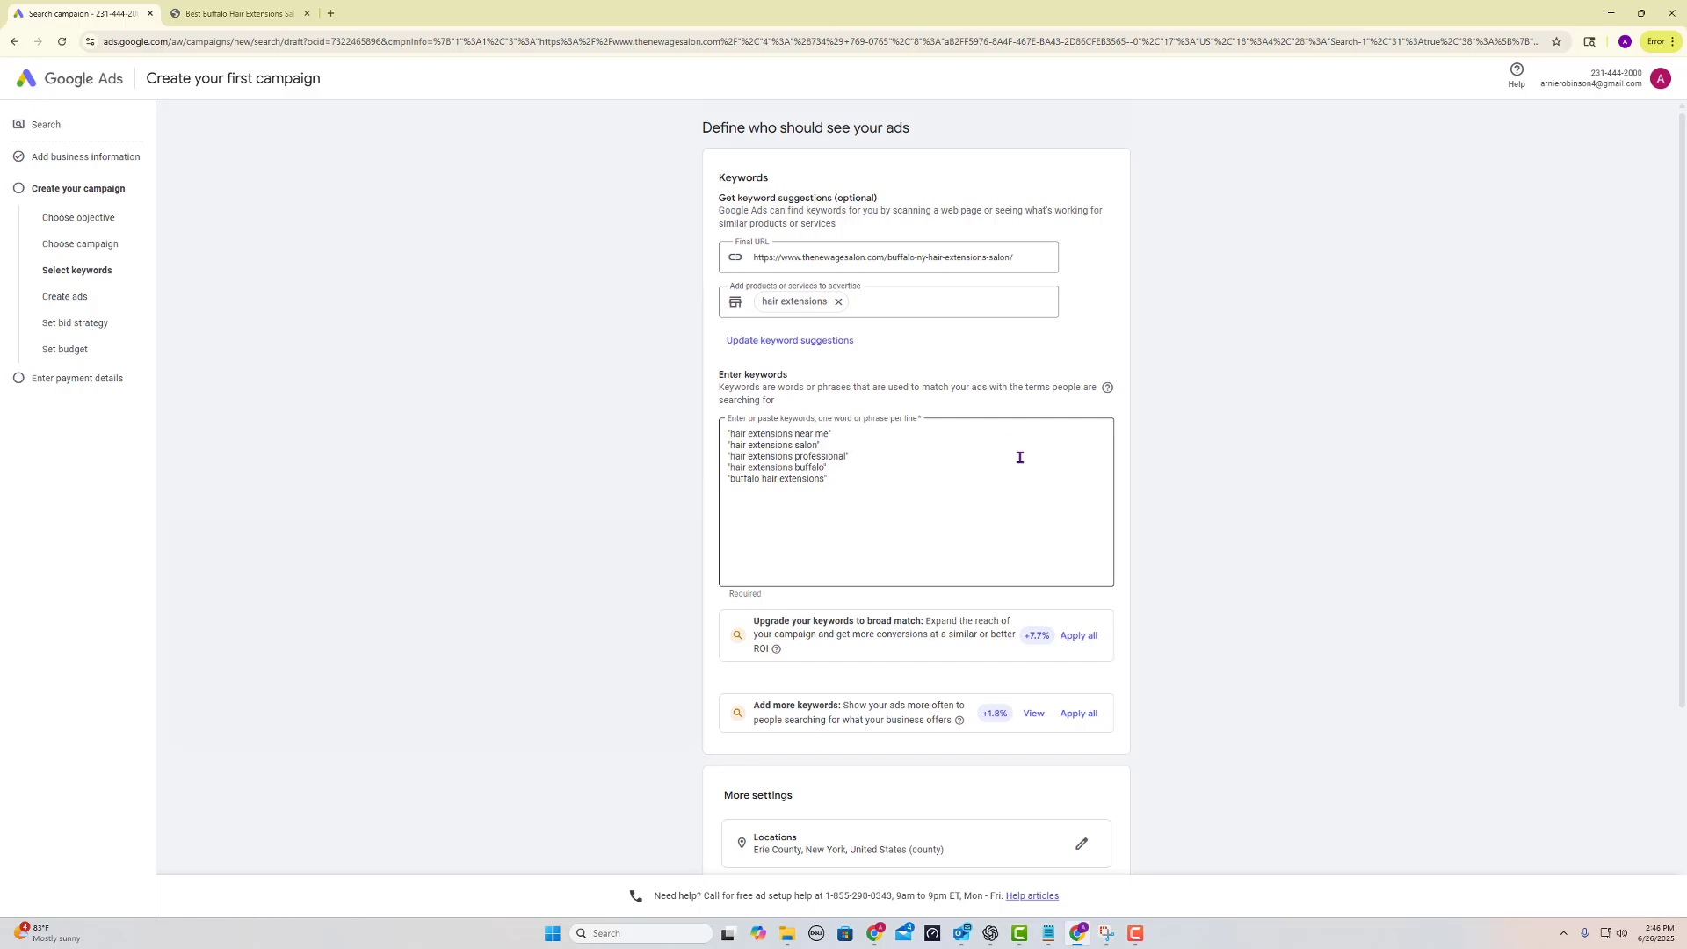
pyautogui.scroll(-1, 1029, 461)
pyautogui.scroll(-1, 955, 526)
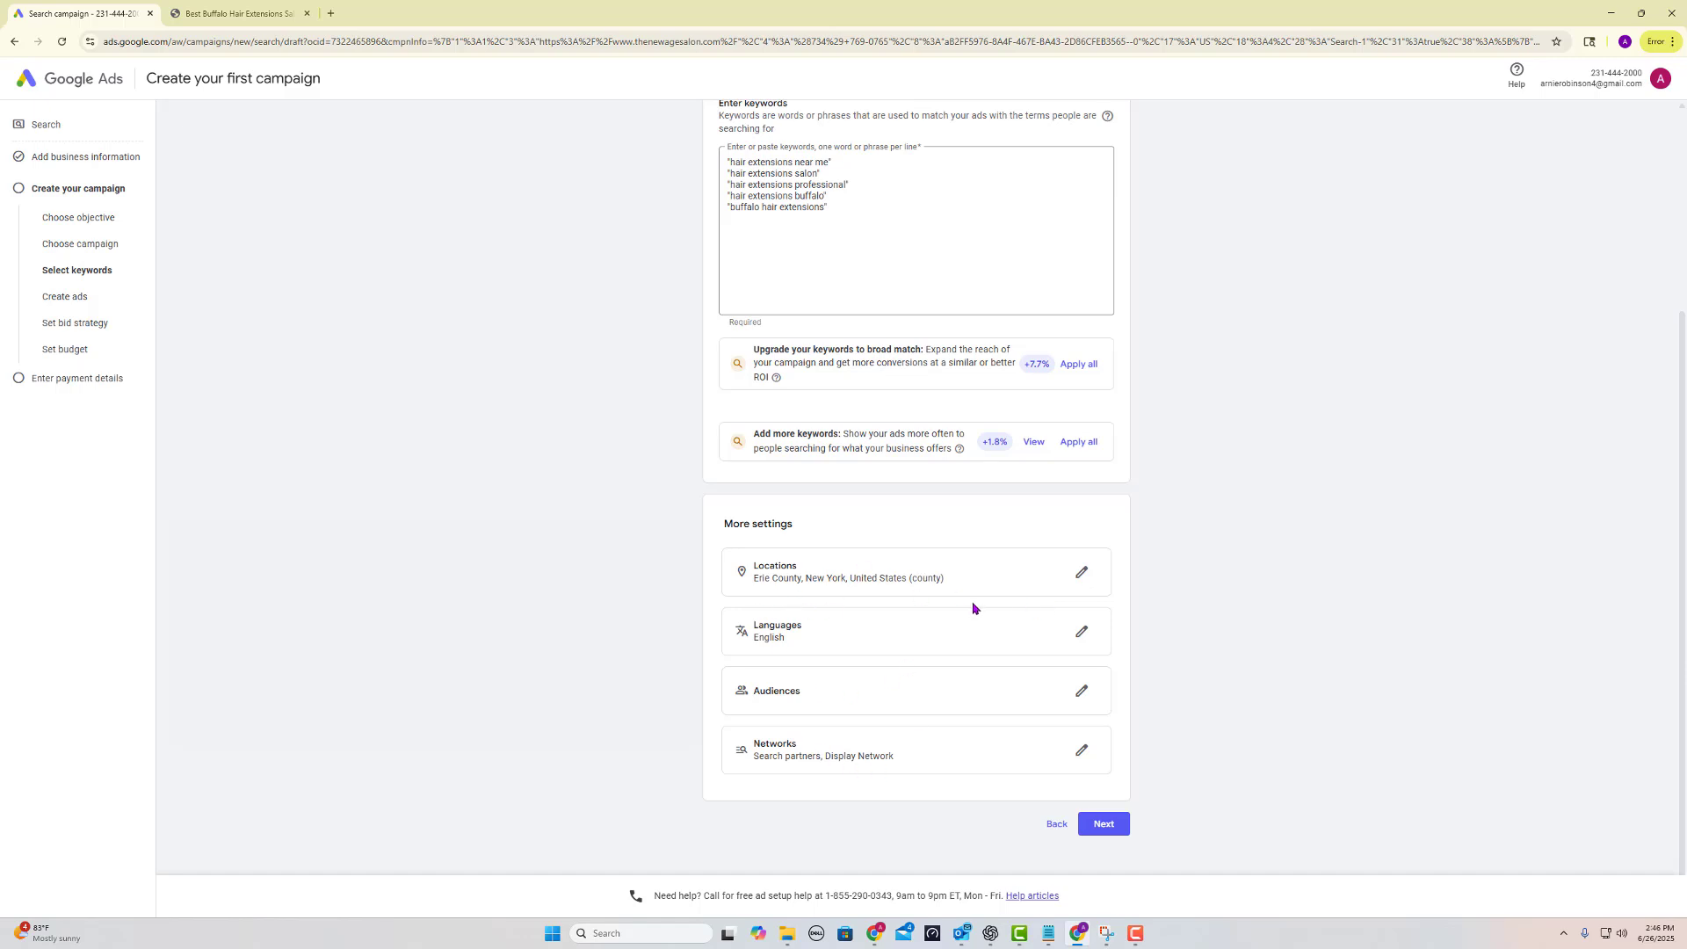
pyautogui.click(1081, 574)
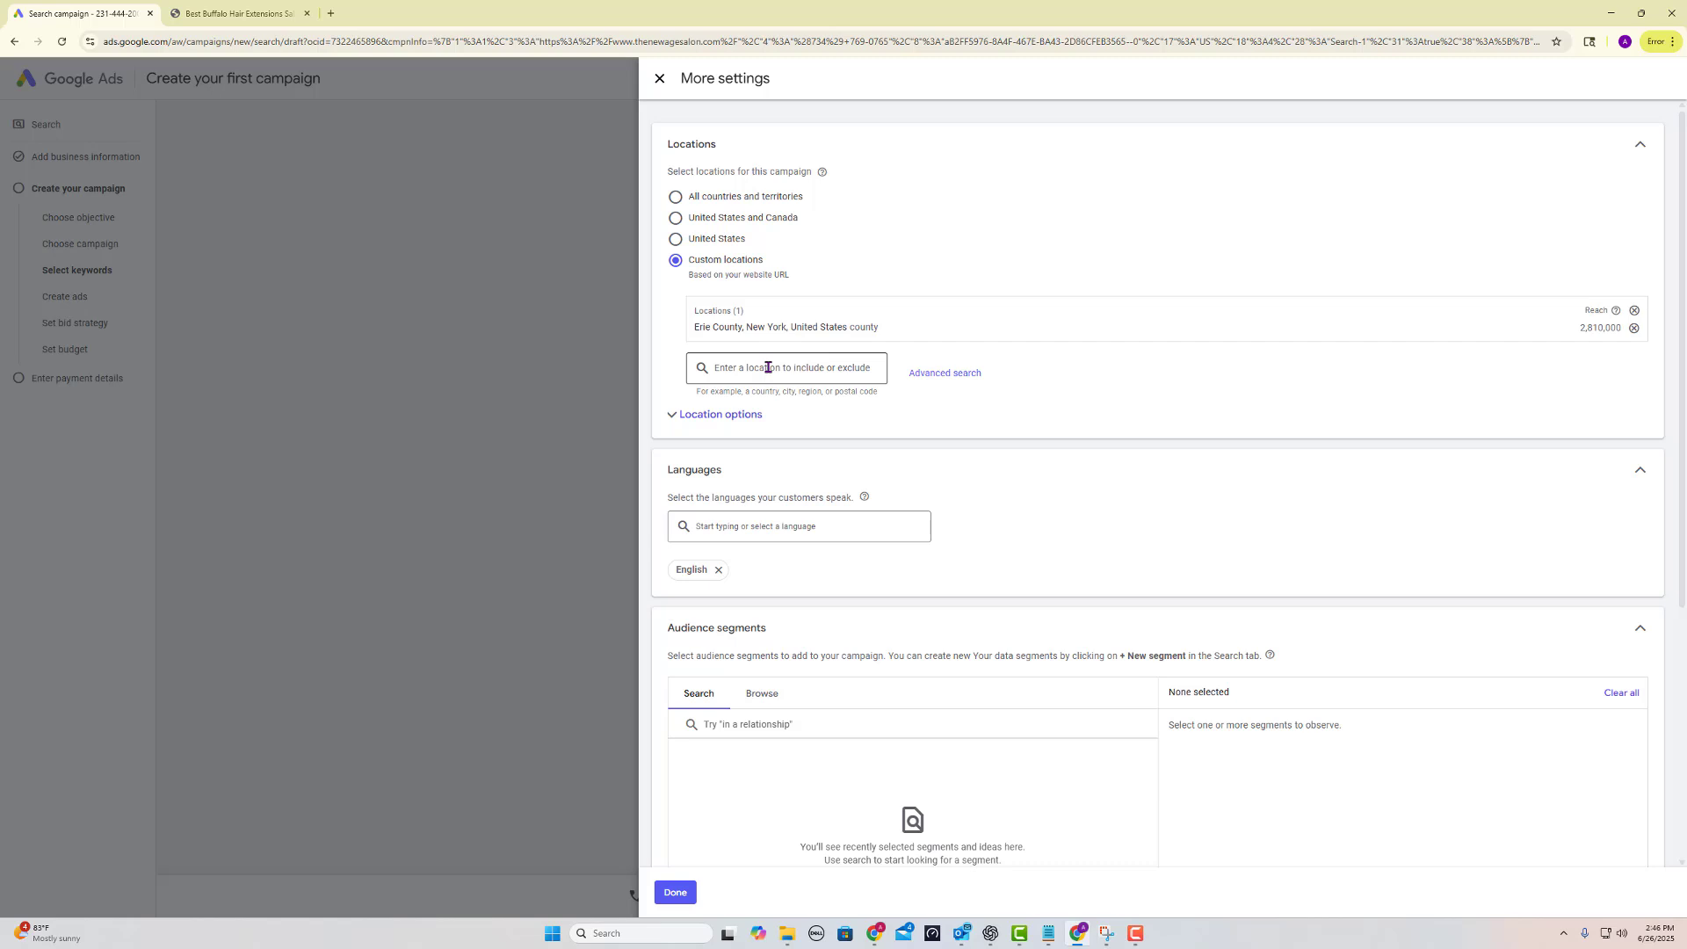
pyautogui.click(829, 364)
pyautogui.click(824, 371)
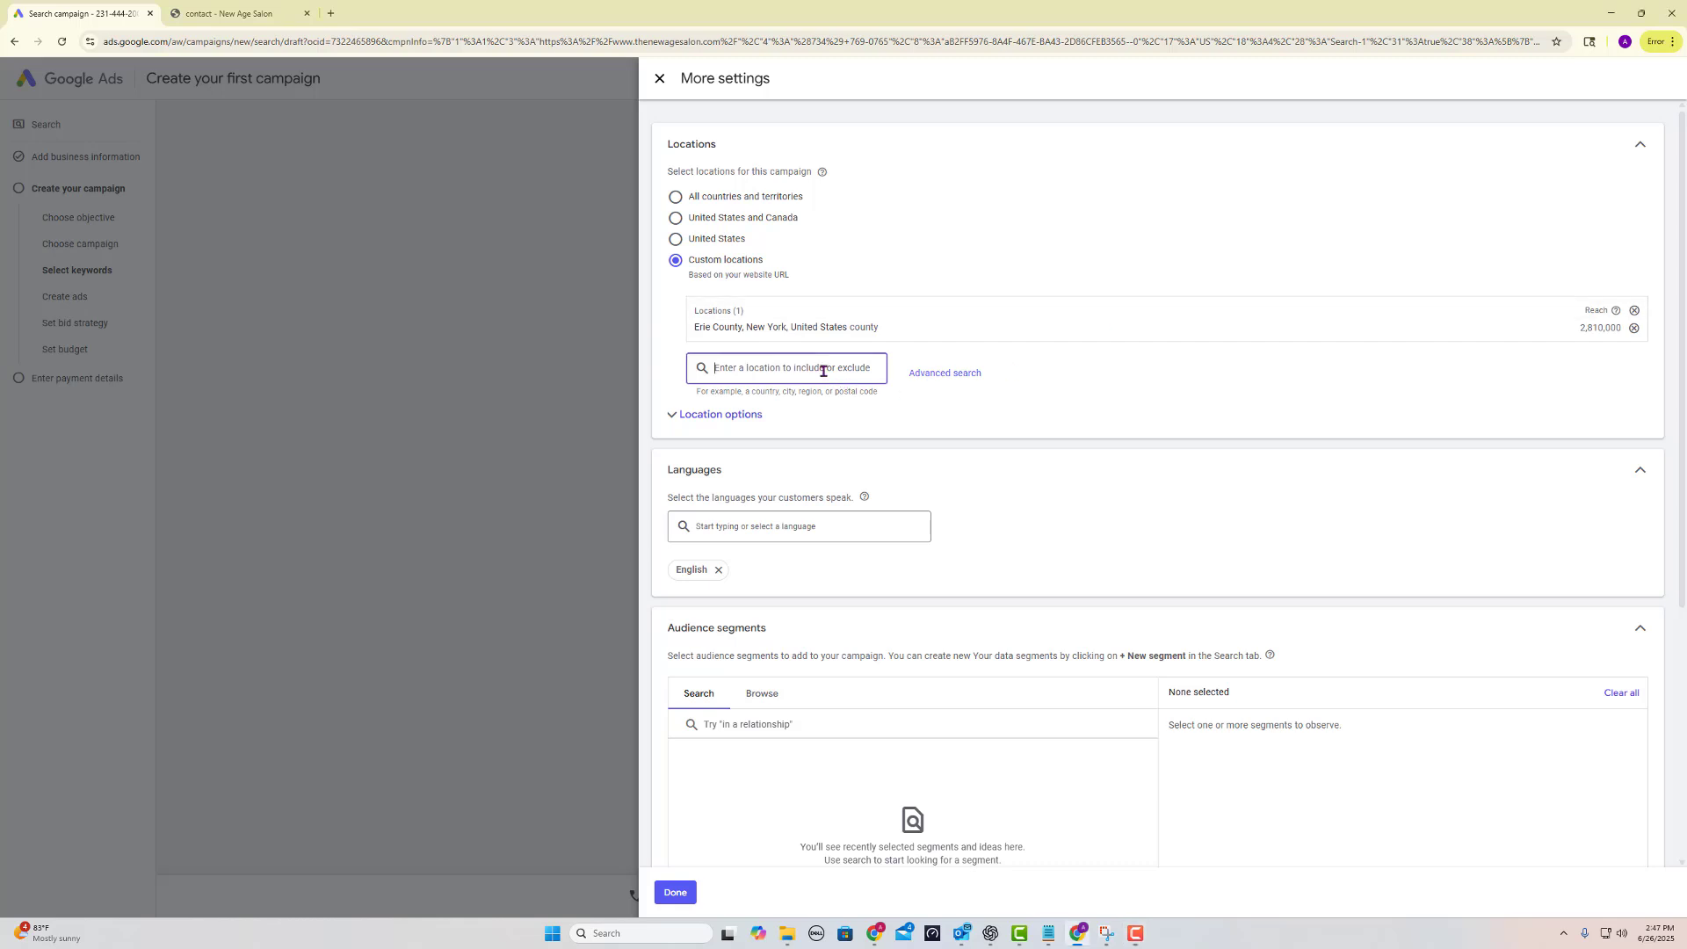
pyautogui.click(946, 379)
pyautogui.click(560, 316)
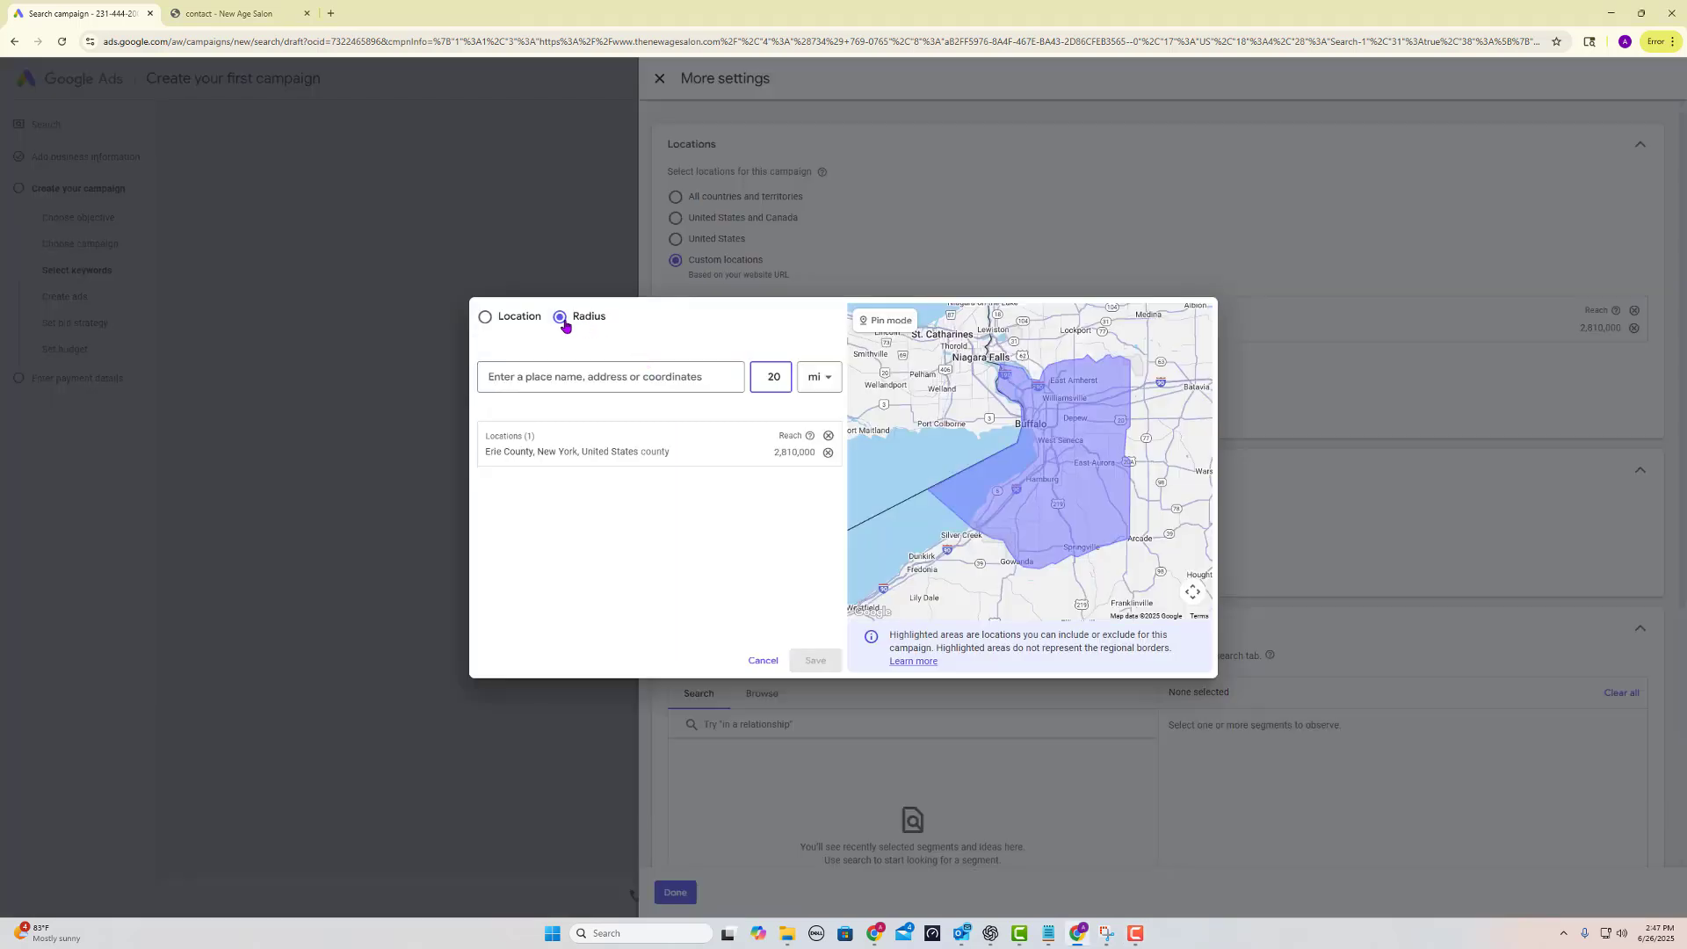
pyautogui.click(640, 374)
pyautogui.write('1534 Hertel Ave Buffalo, NY 14216')
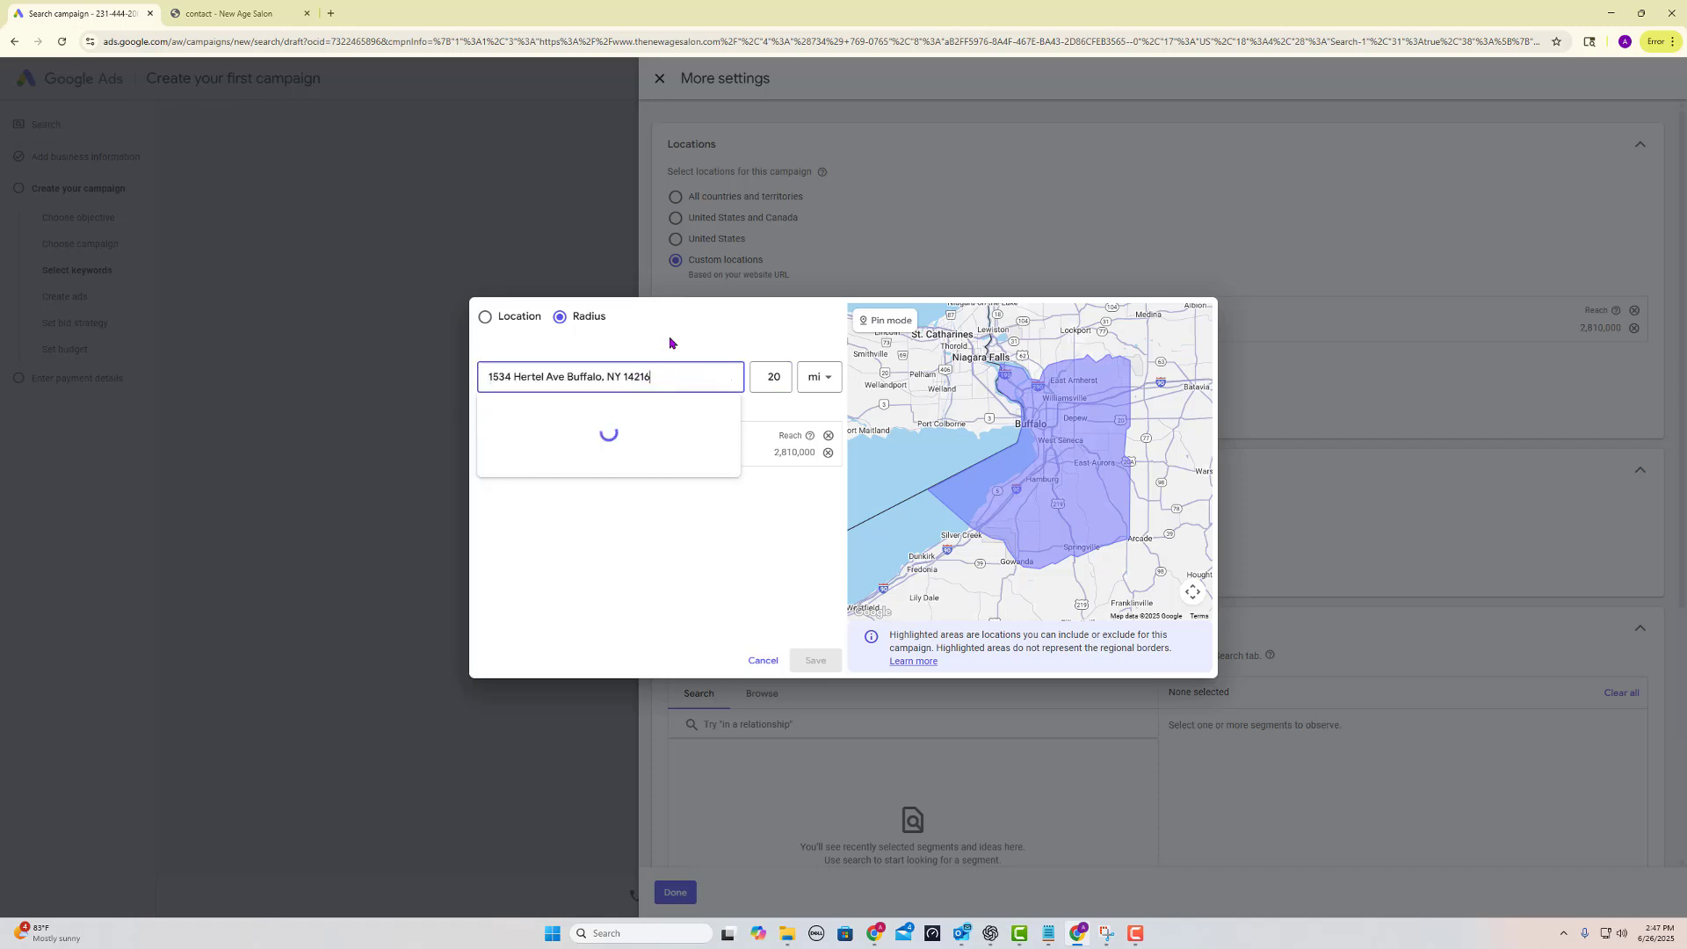
pyautogui.click(616, 433)
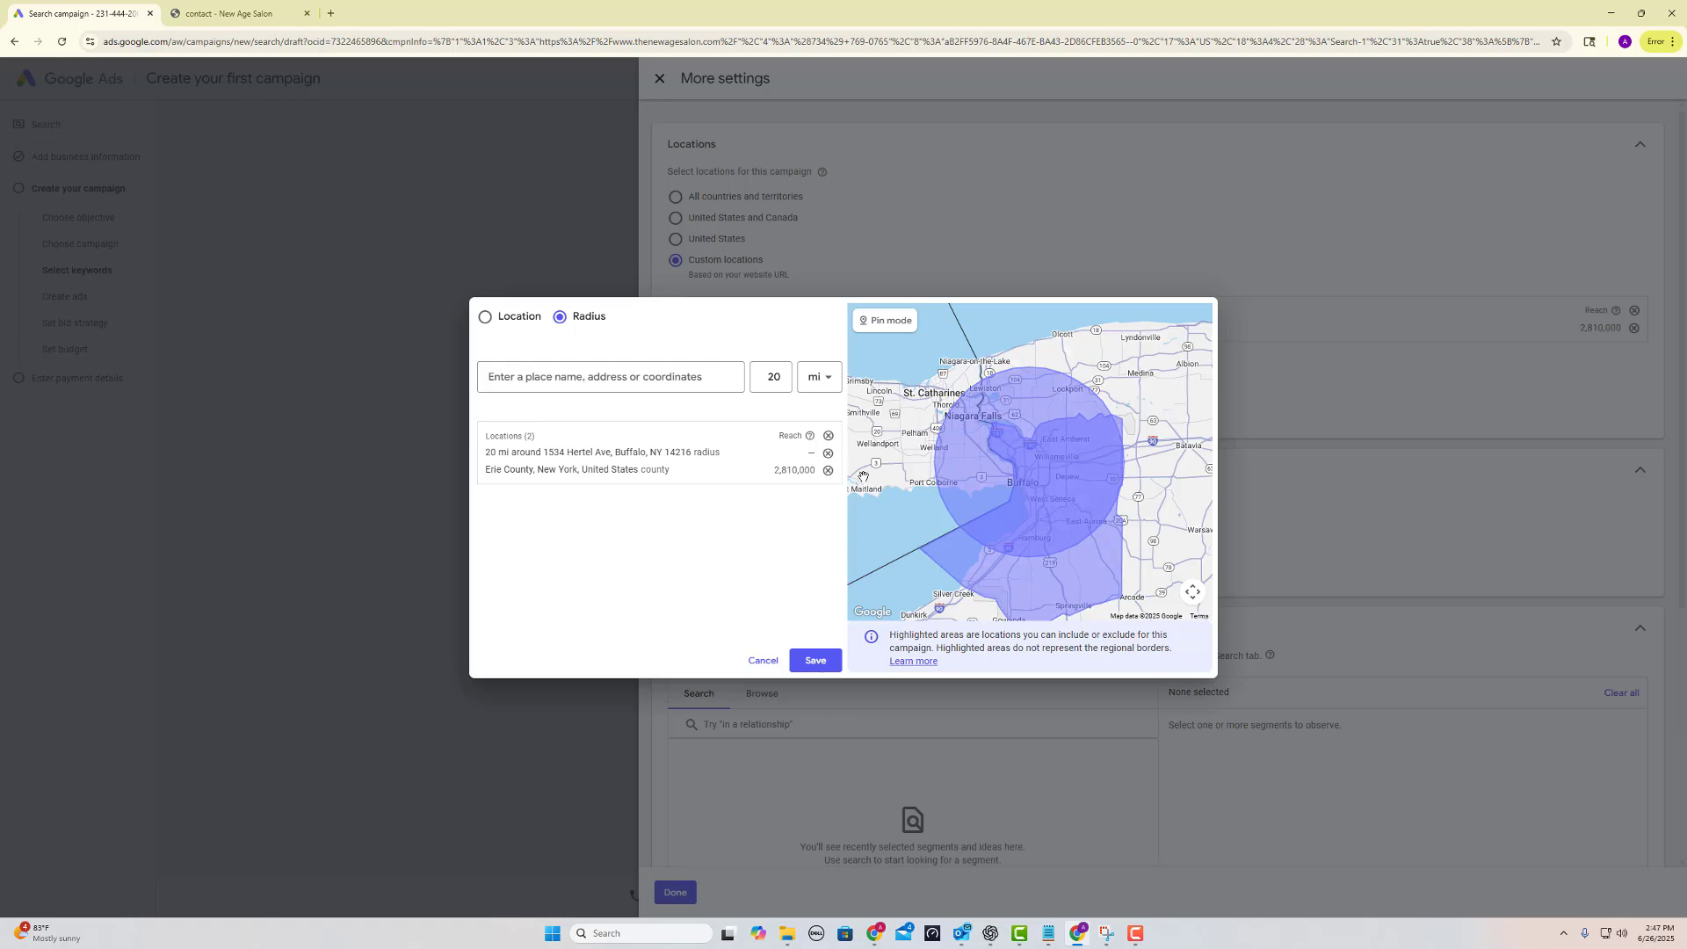
# - Remove the Erie County, New York target from the campaign's locations
pyautogui.click(827, 474)
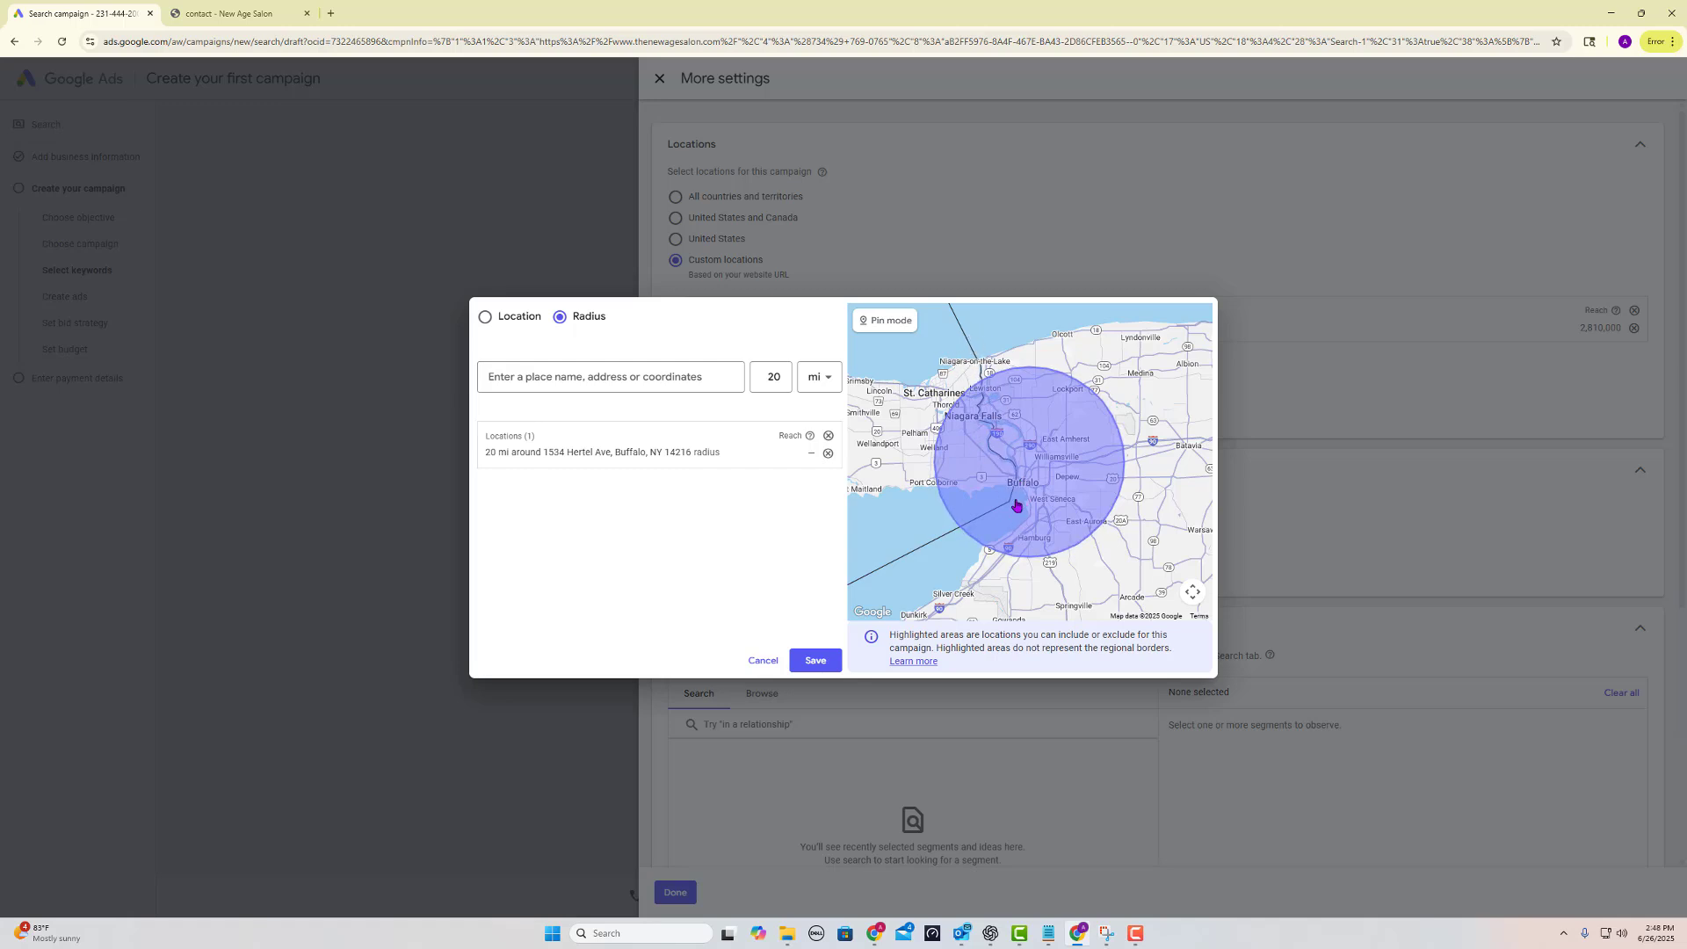
pyautogui.click(687, 373)
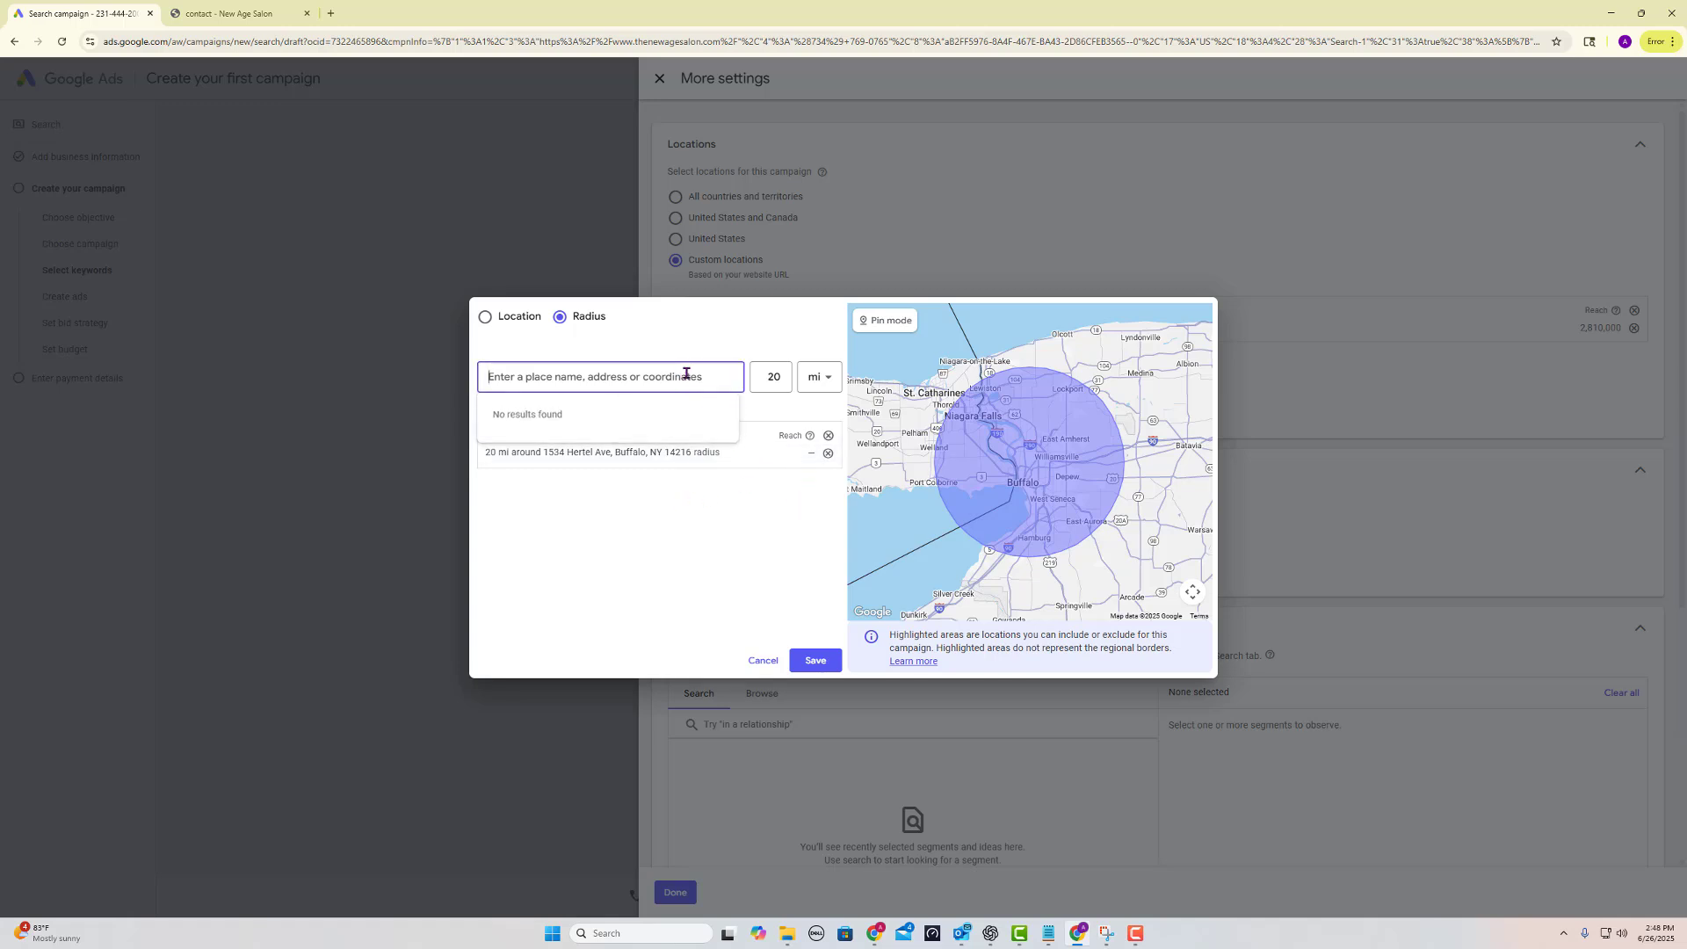
pyautogui.write('ca')
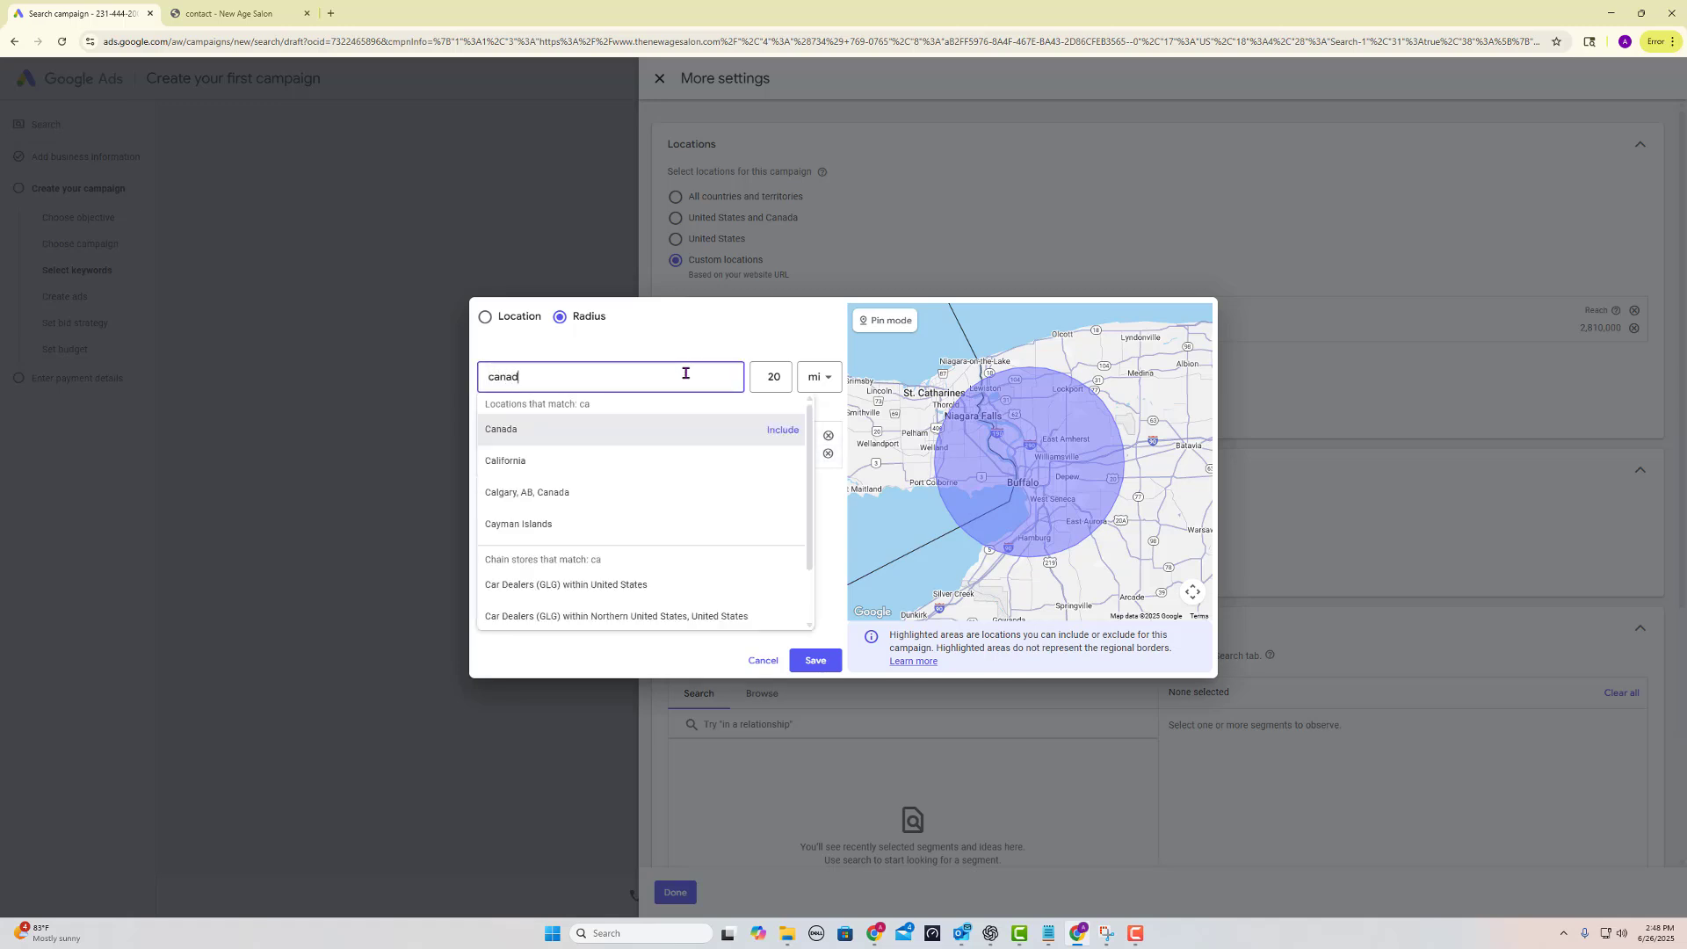
pyautogui.write('nad')
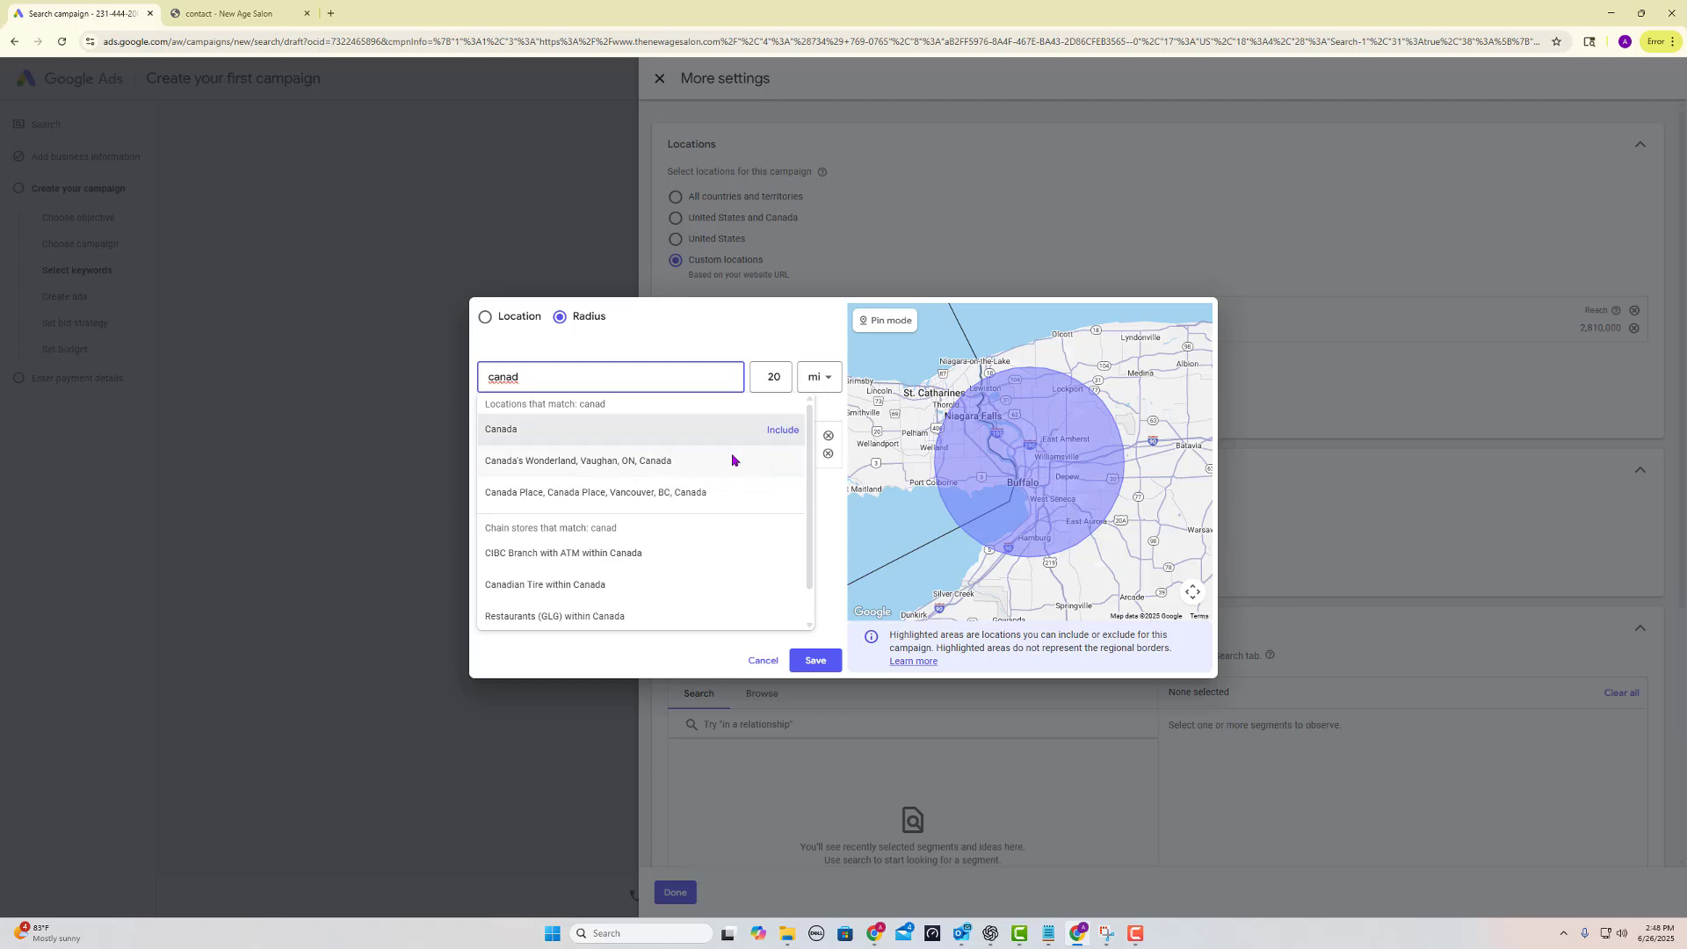
pyautogui.click(778, 429)
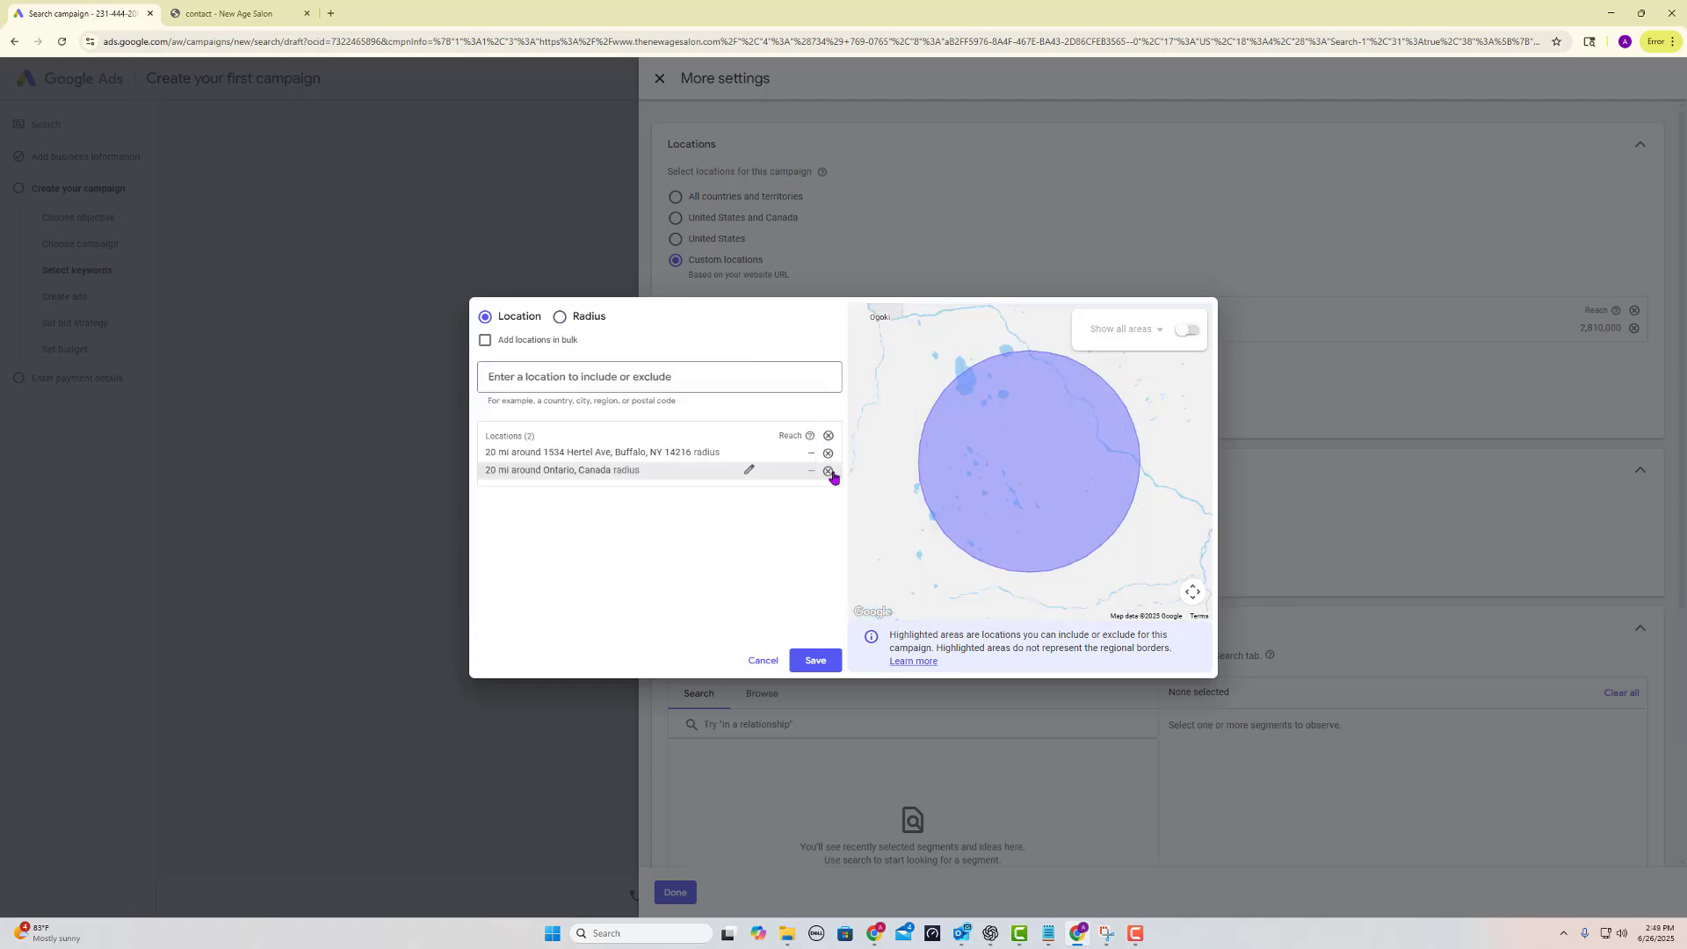
pyautogui.click(829, 473)
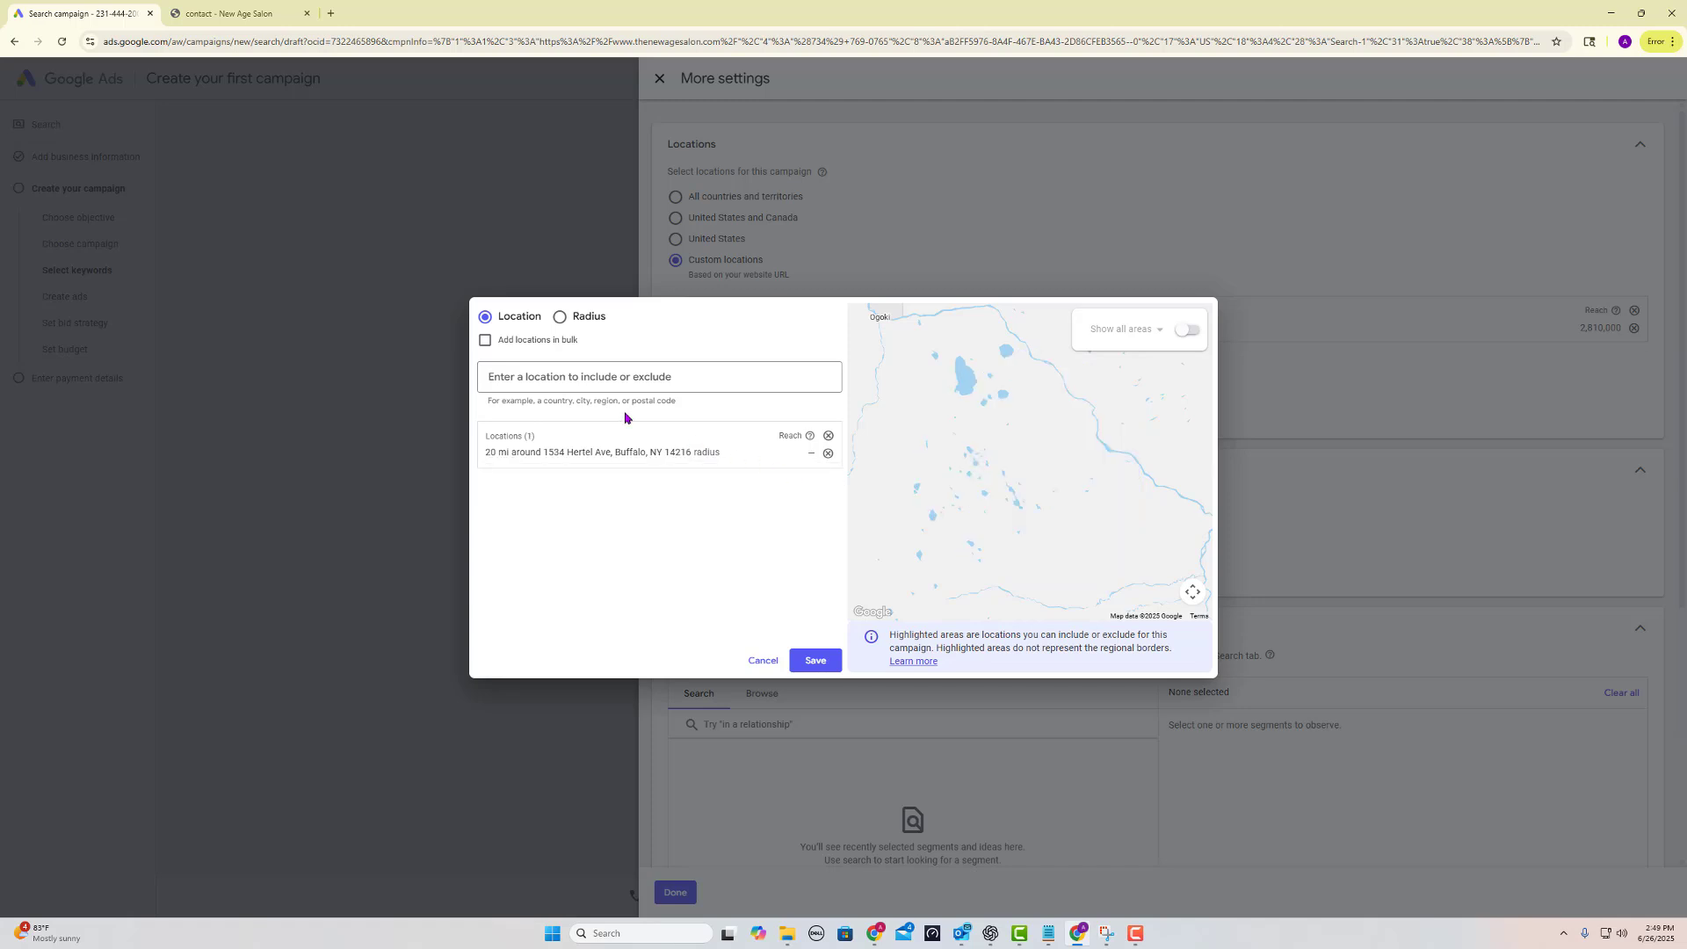
# - Exclude the province of Ontario, Canada from the campaign's locations, then save the location targeting and finish the settings
pyautogui.click(579, 377)
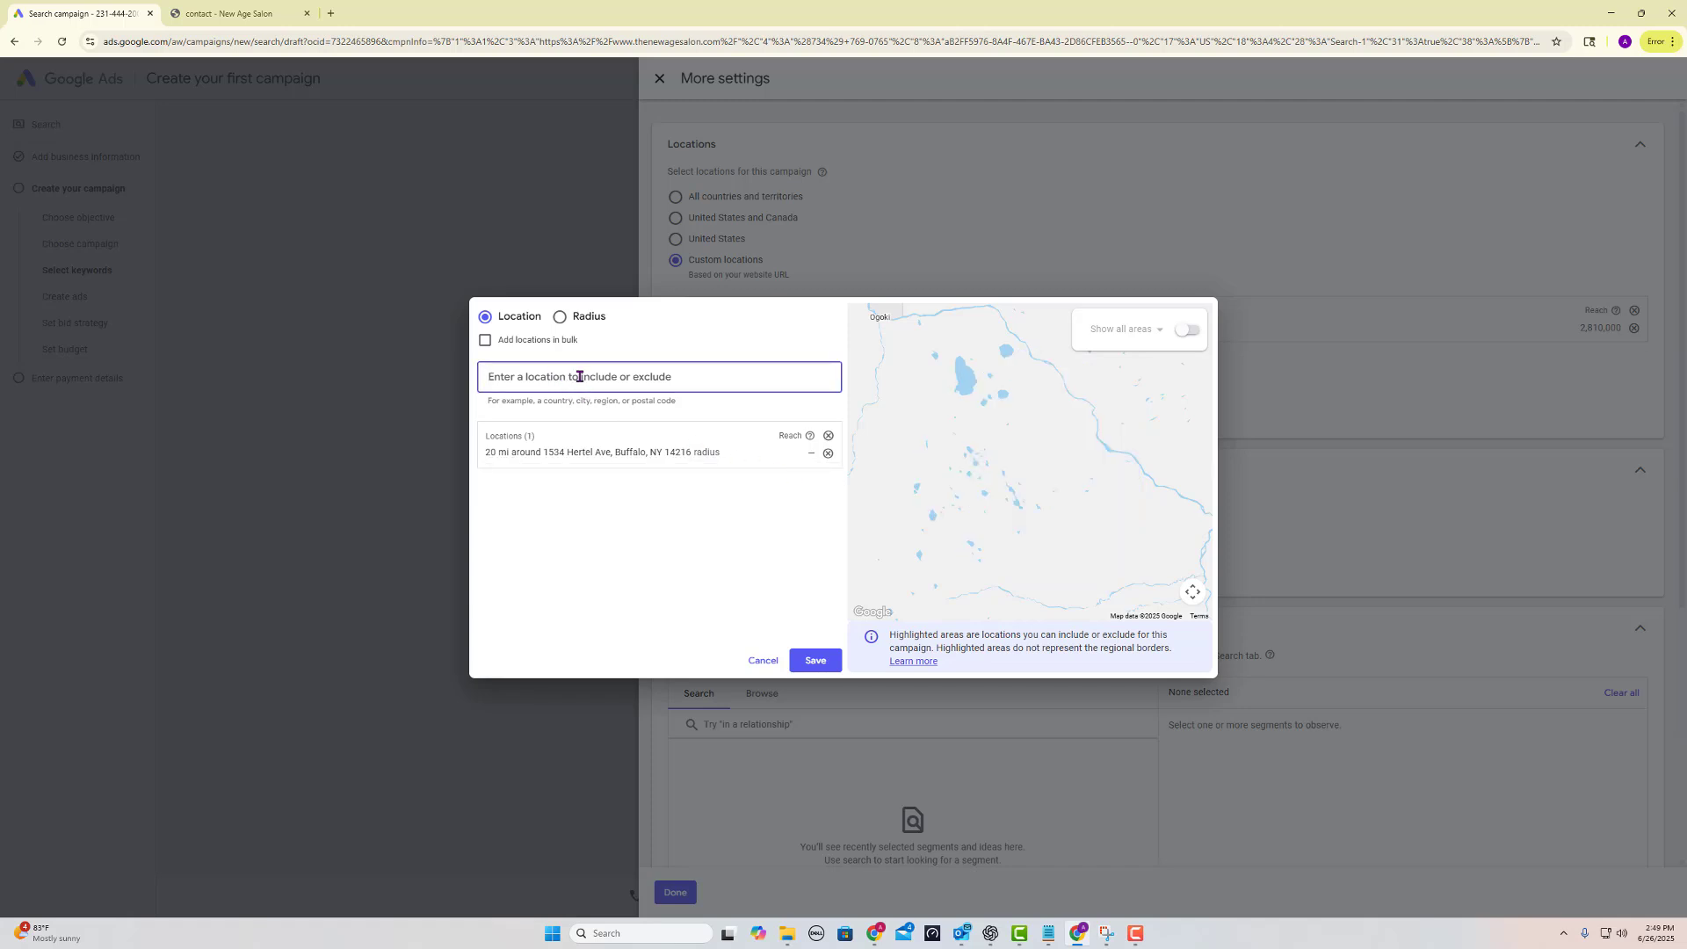
pyautogui.write('ont')
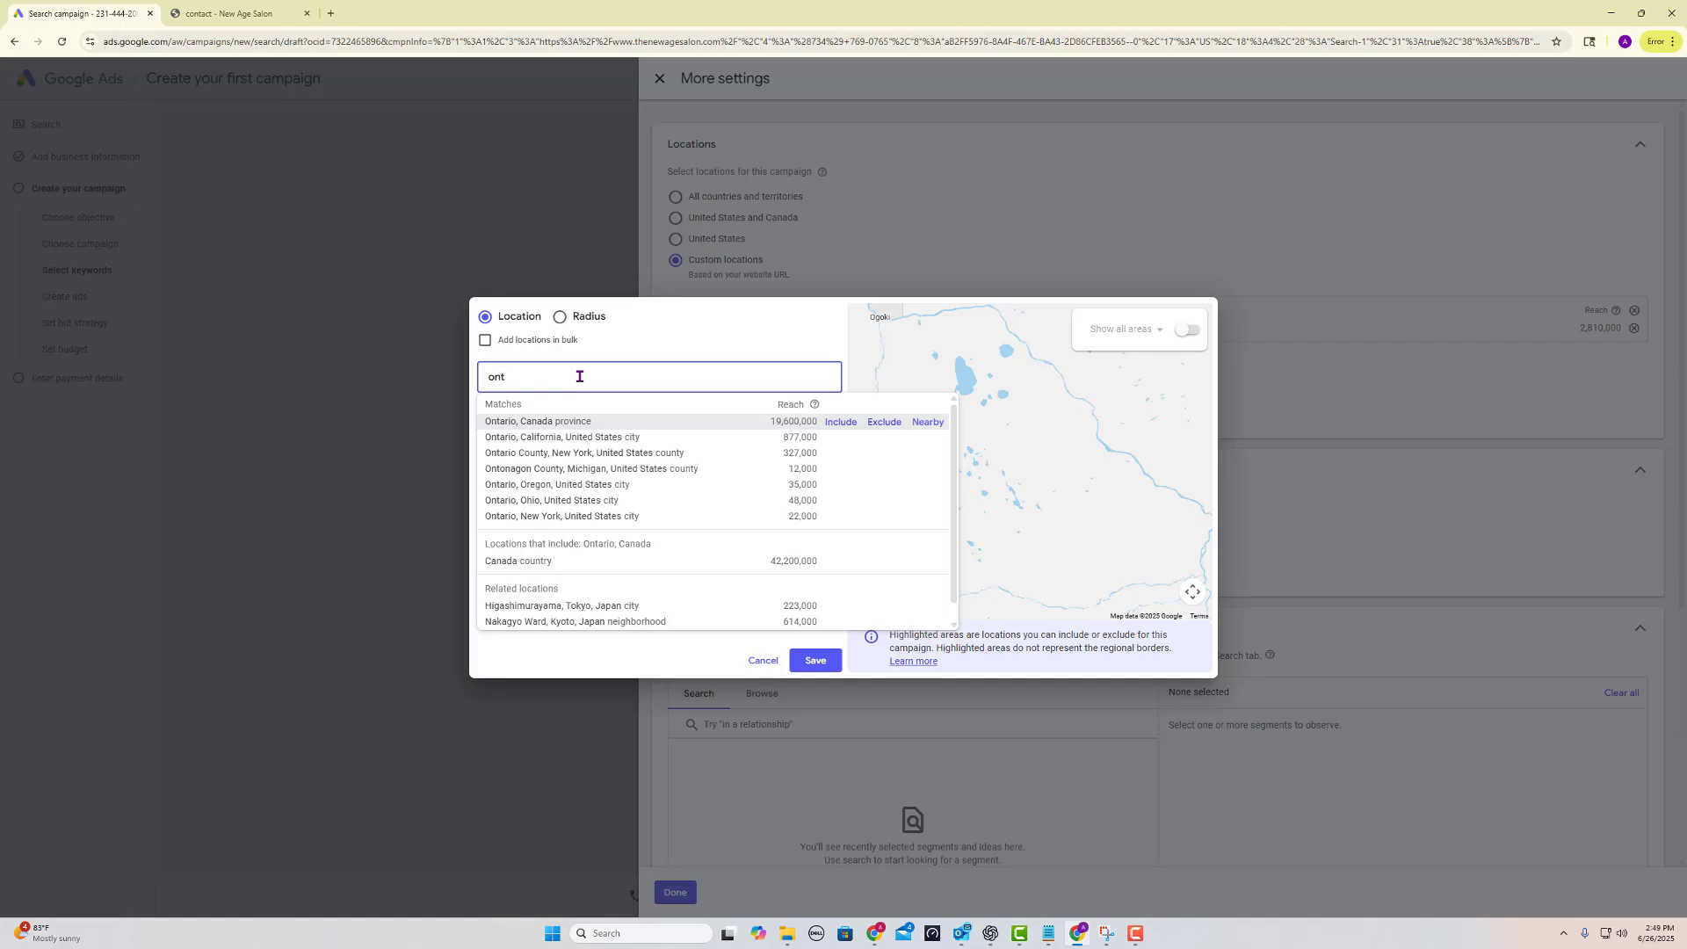
pyautogui.click(885, 423)
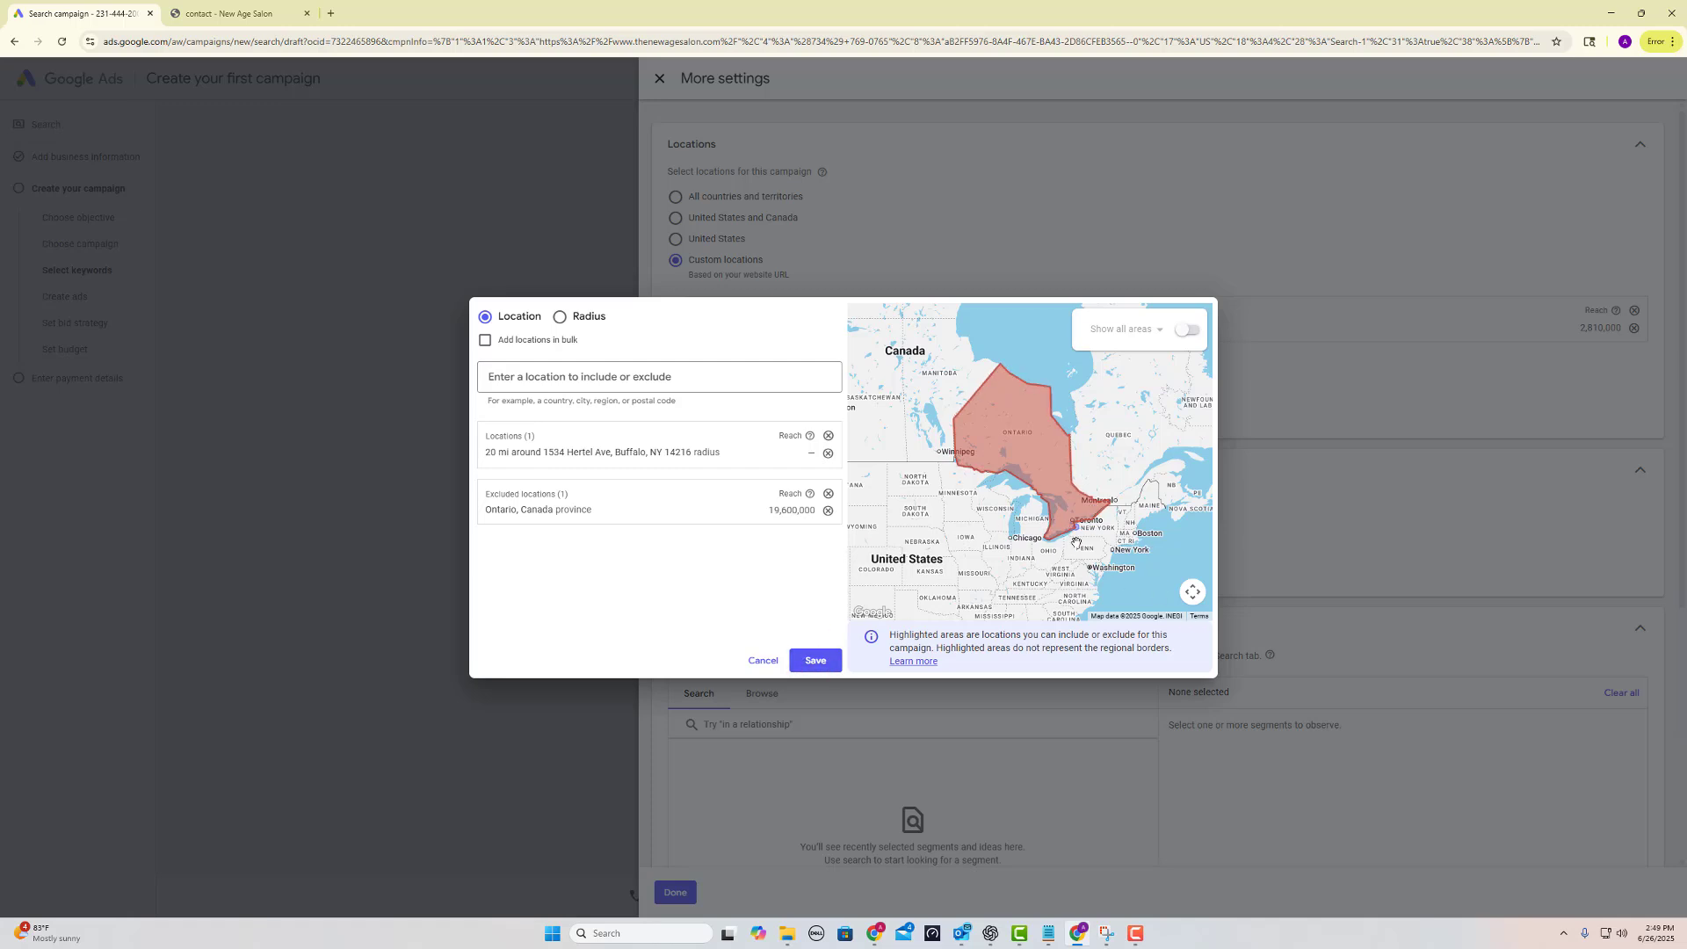
pyautogui.scroll(2, 1116, 523)
pyautogui.scroll(4, 1081, 501)
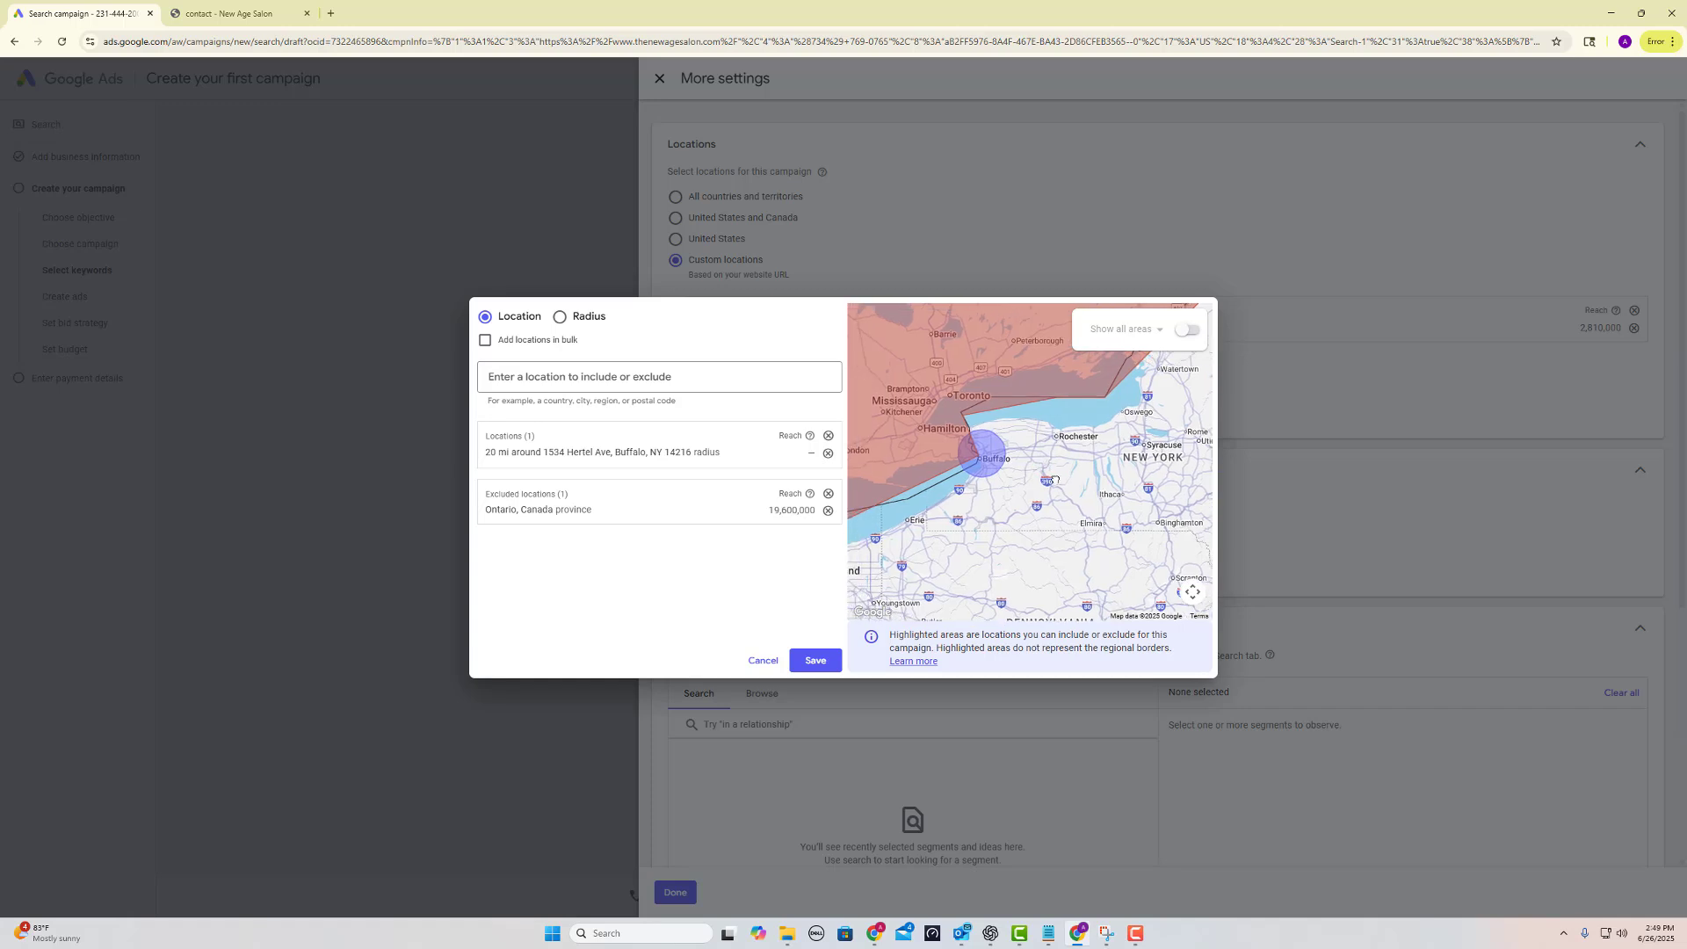
pyautogui.scroll(3, 1008, 472)
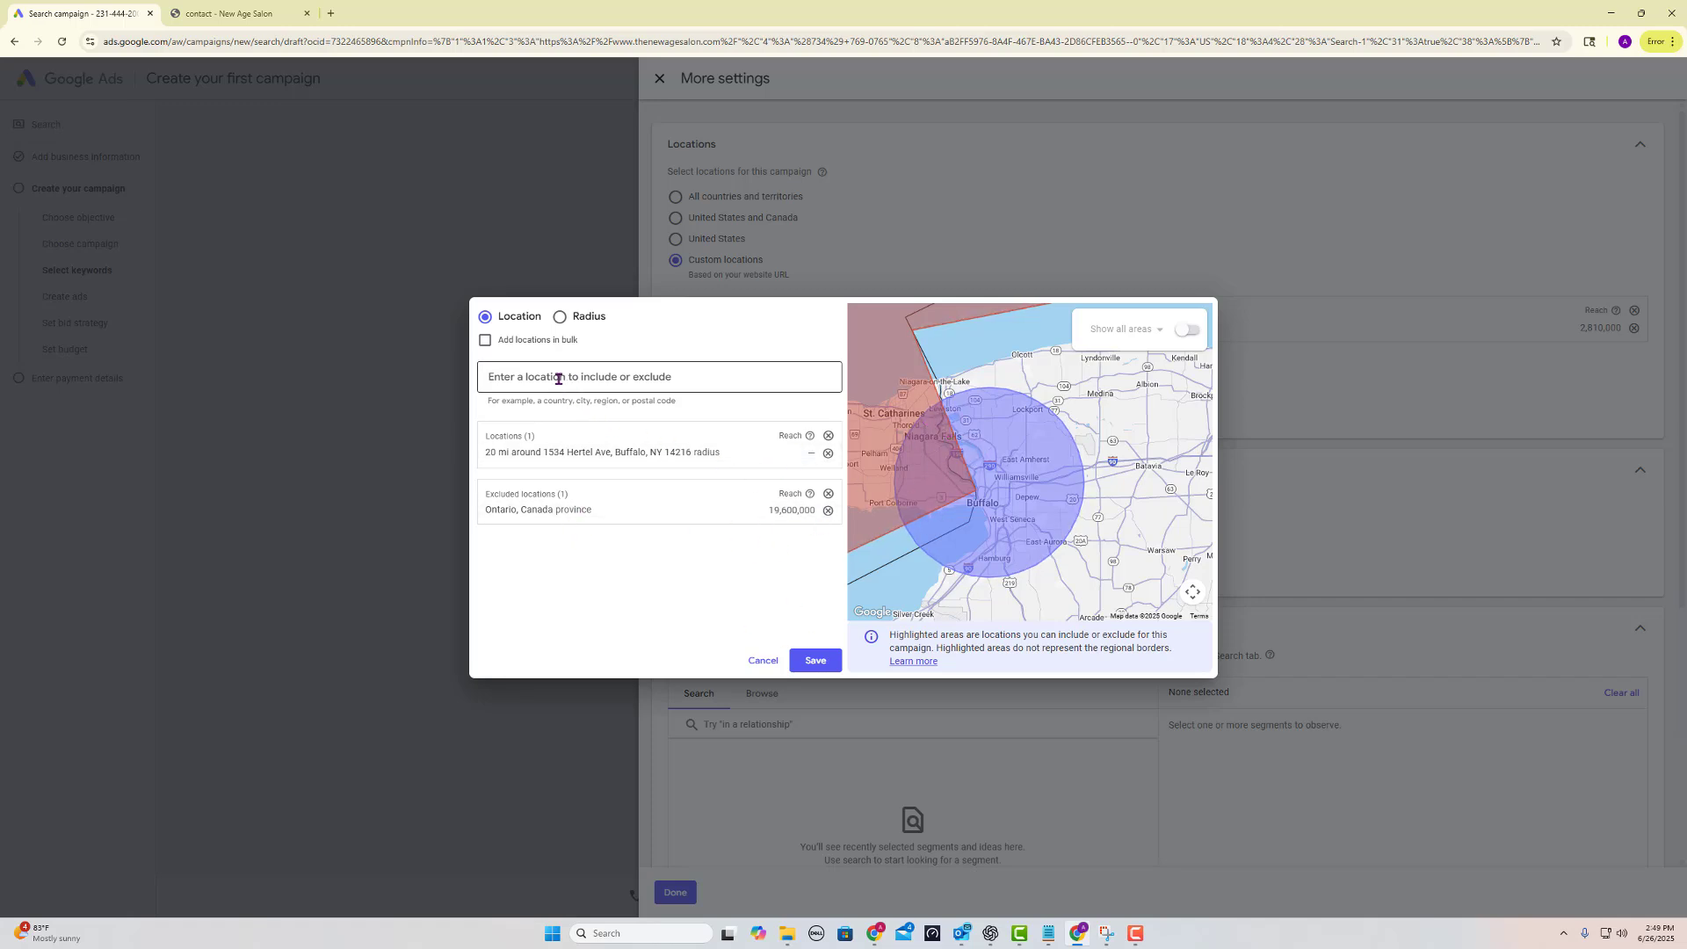
pyautogui.click(813, 662)
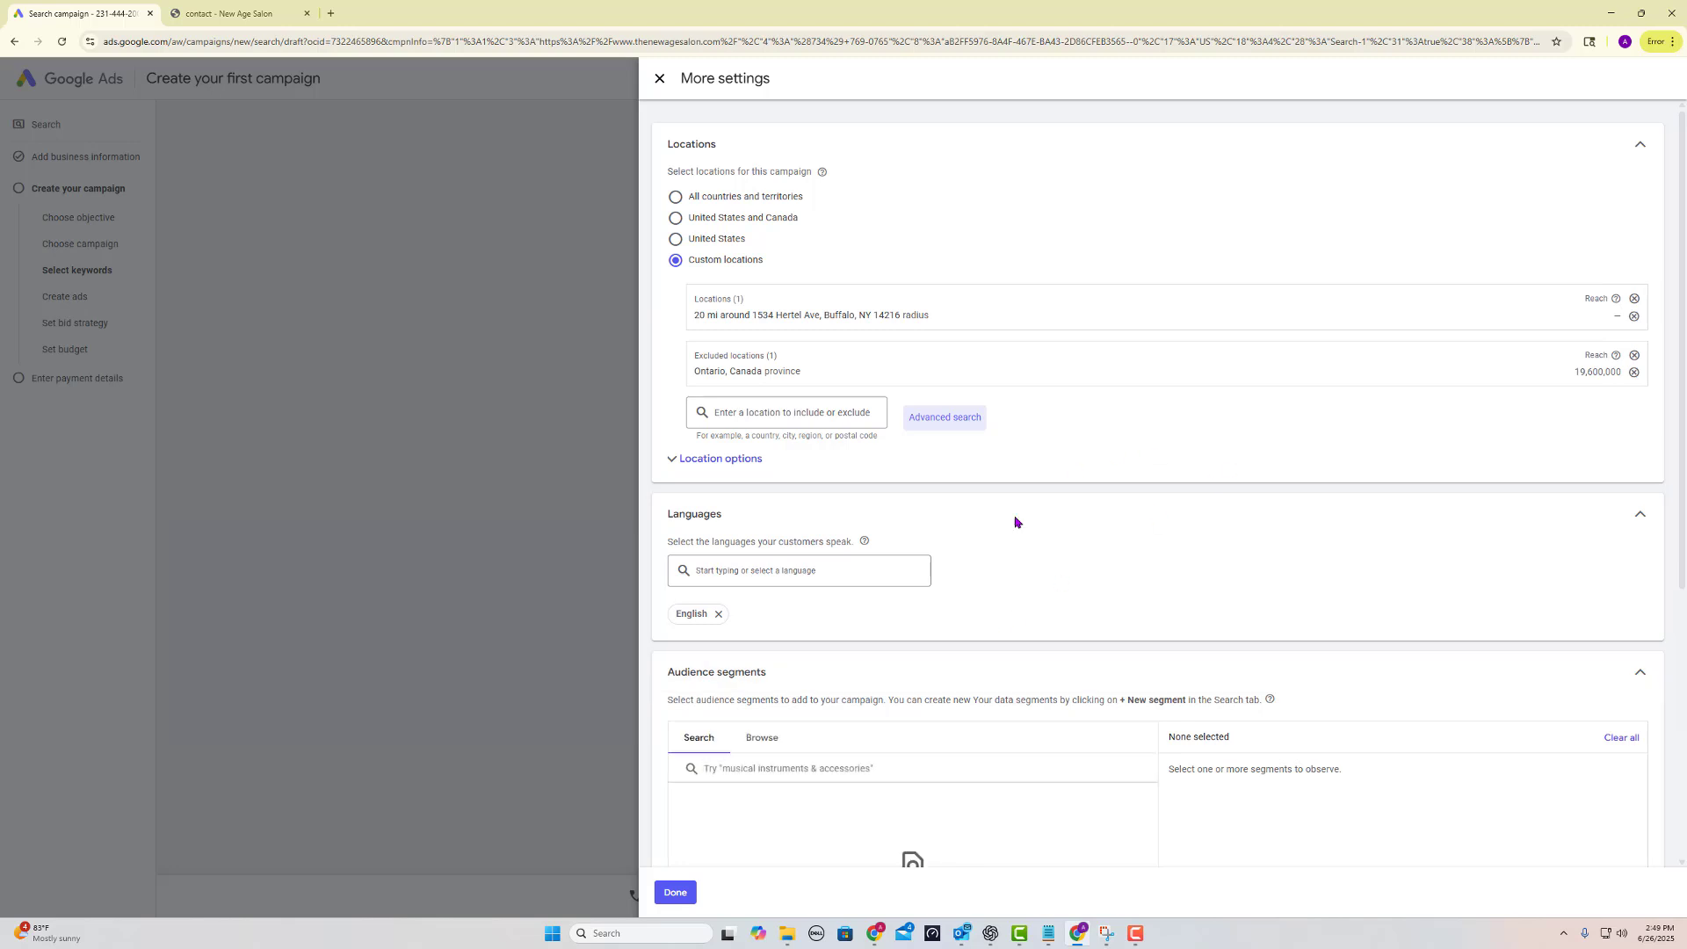
pyautogui.scroll(-2, 1323, 532)
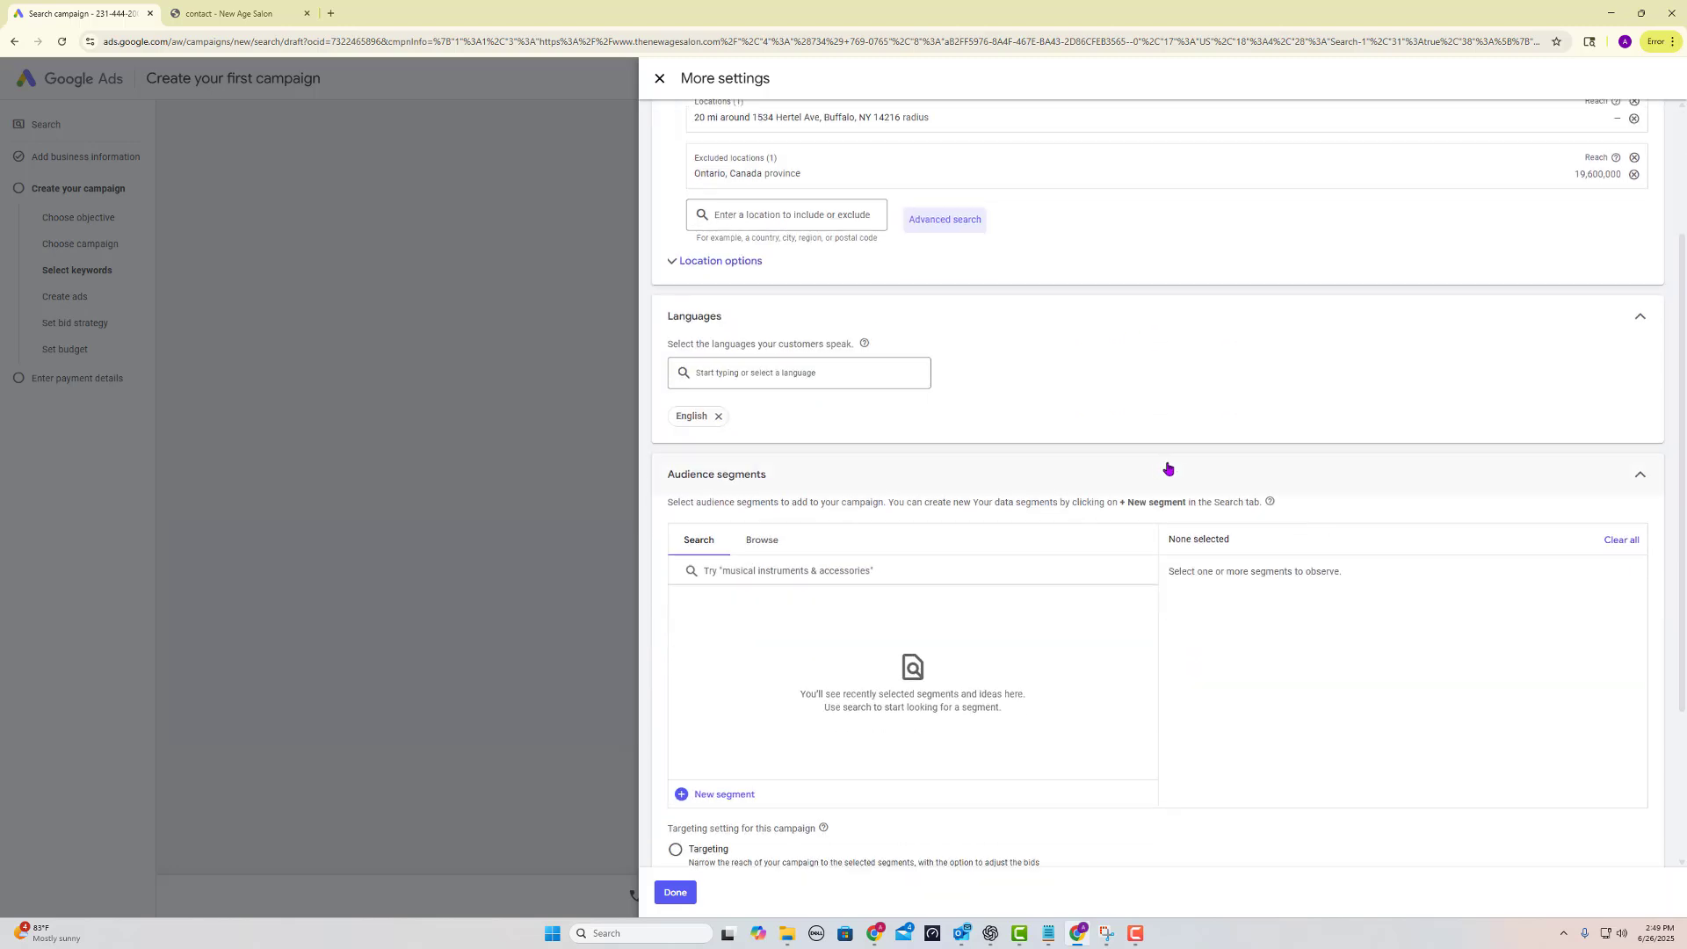
pyautogui.scroll(2, 1169, 468)
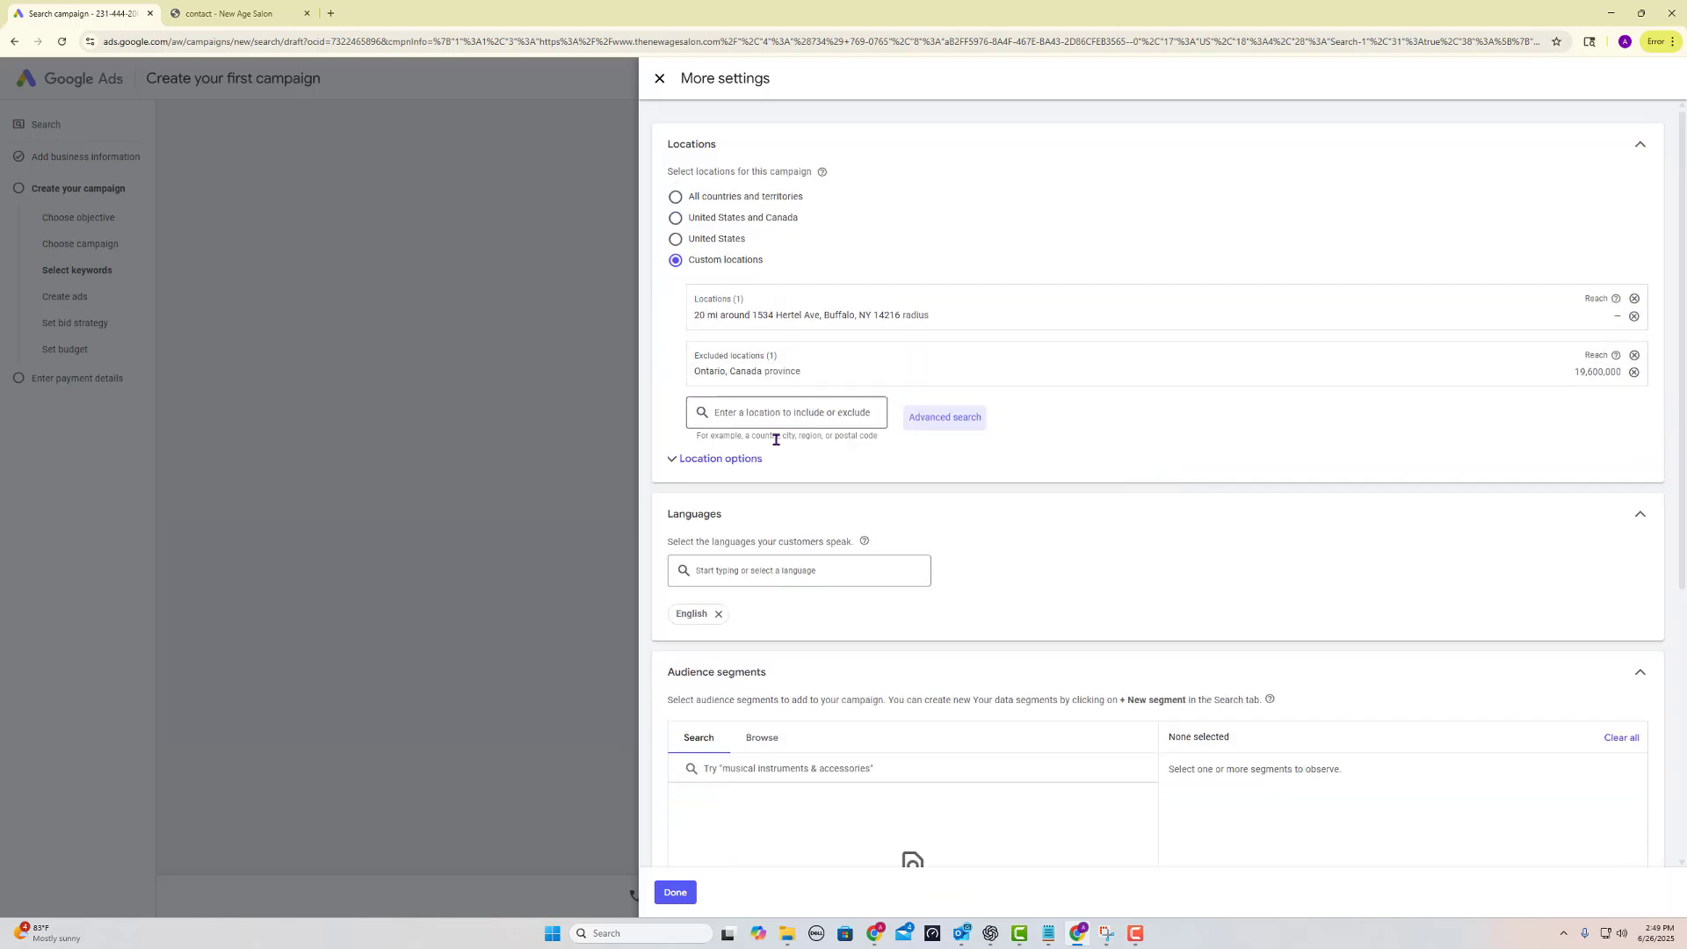
pyautogui.scroll(-5, 776, 440)
pyautogui.click(675, 891)
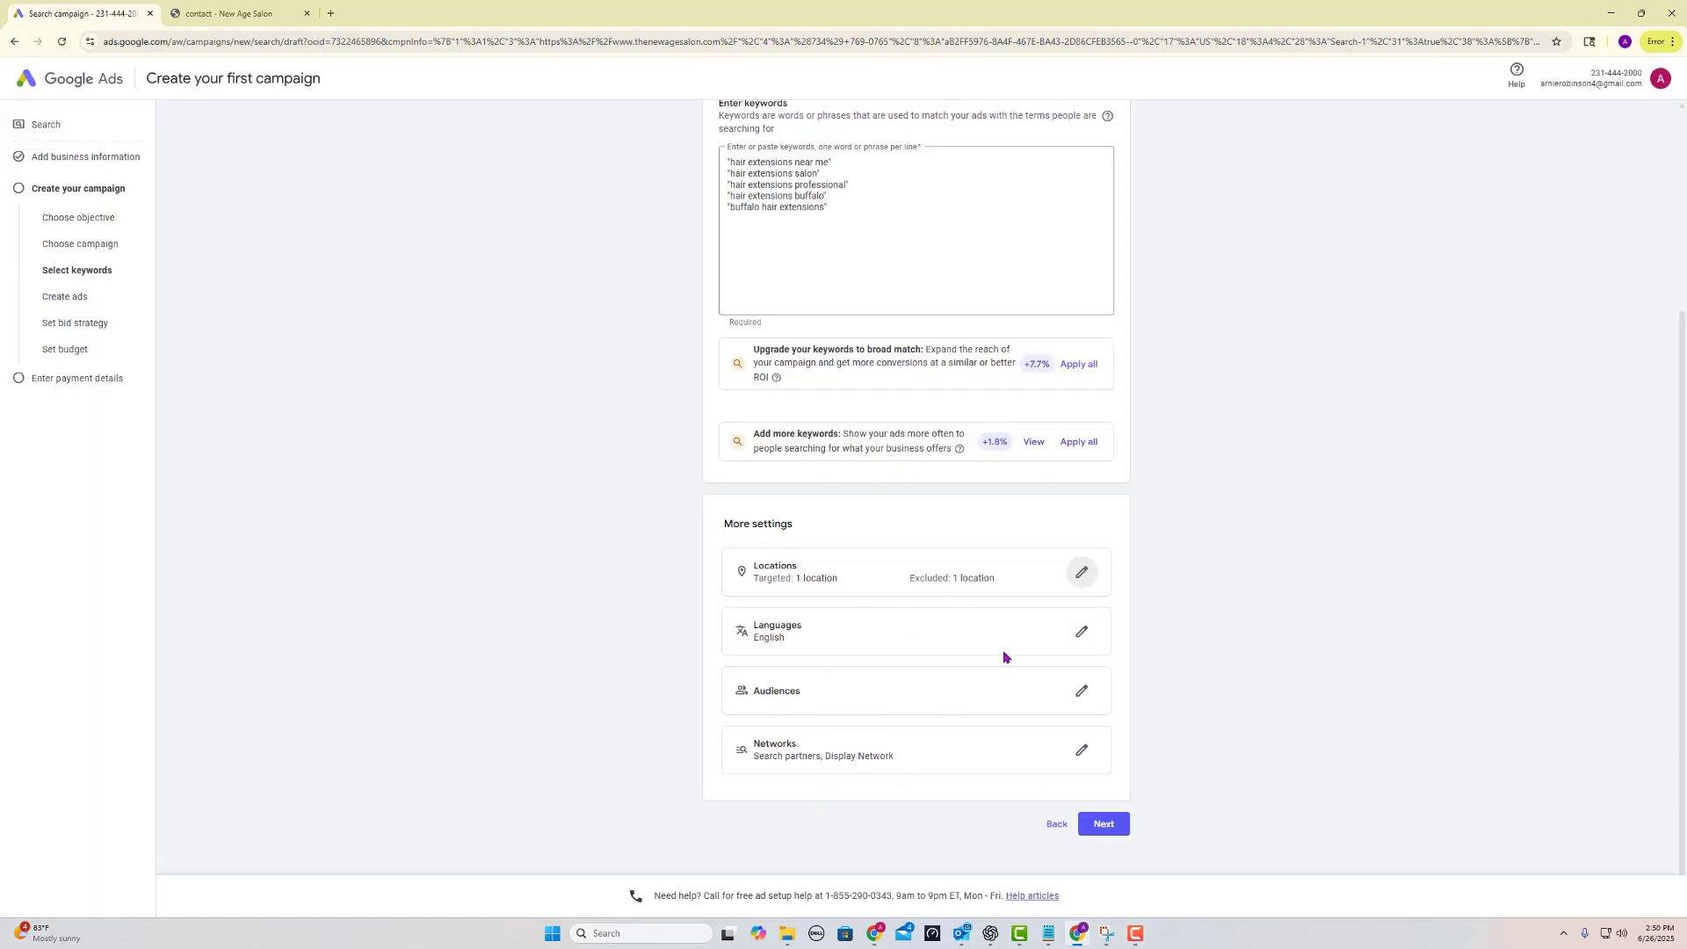
# - Turn off both the Google Display Network and the Google Search Partners Network for the campaign, and continue to ad creation
pyautogui.click(1083, 752)
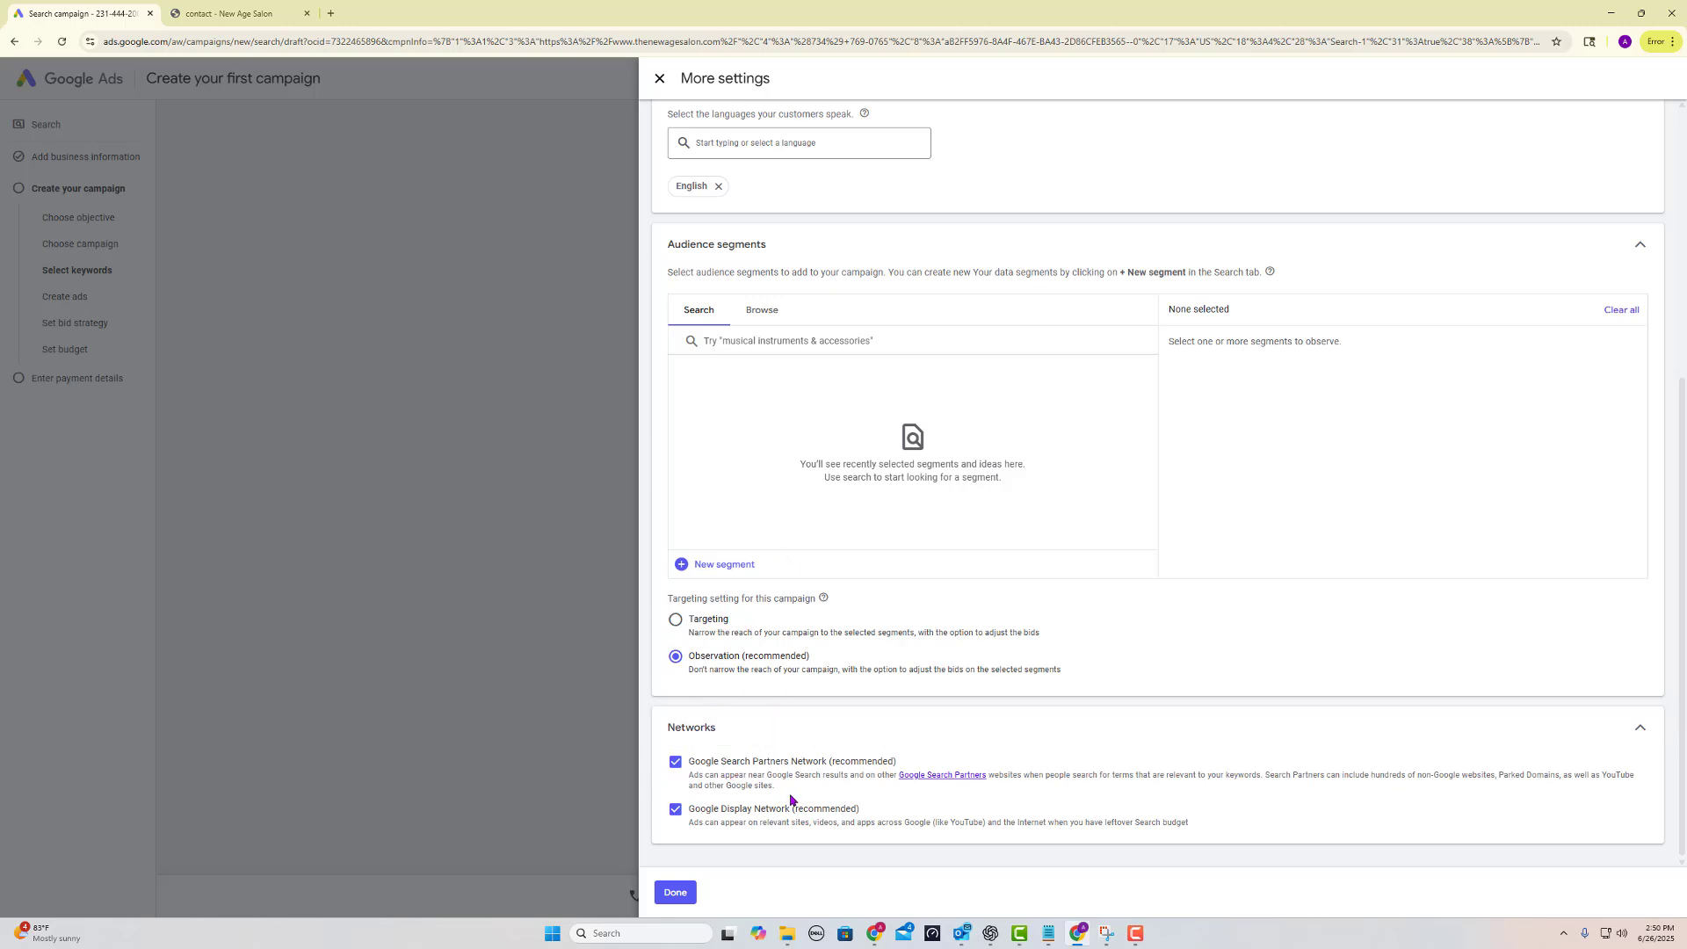
pyautogui.click(676, 814)
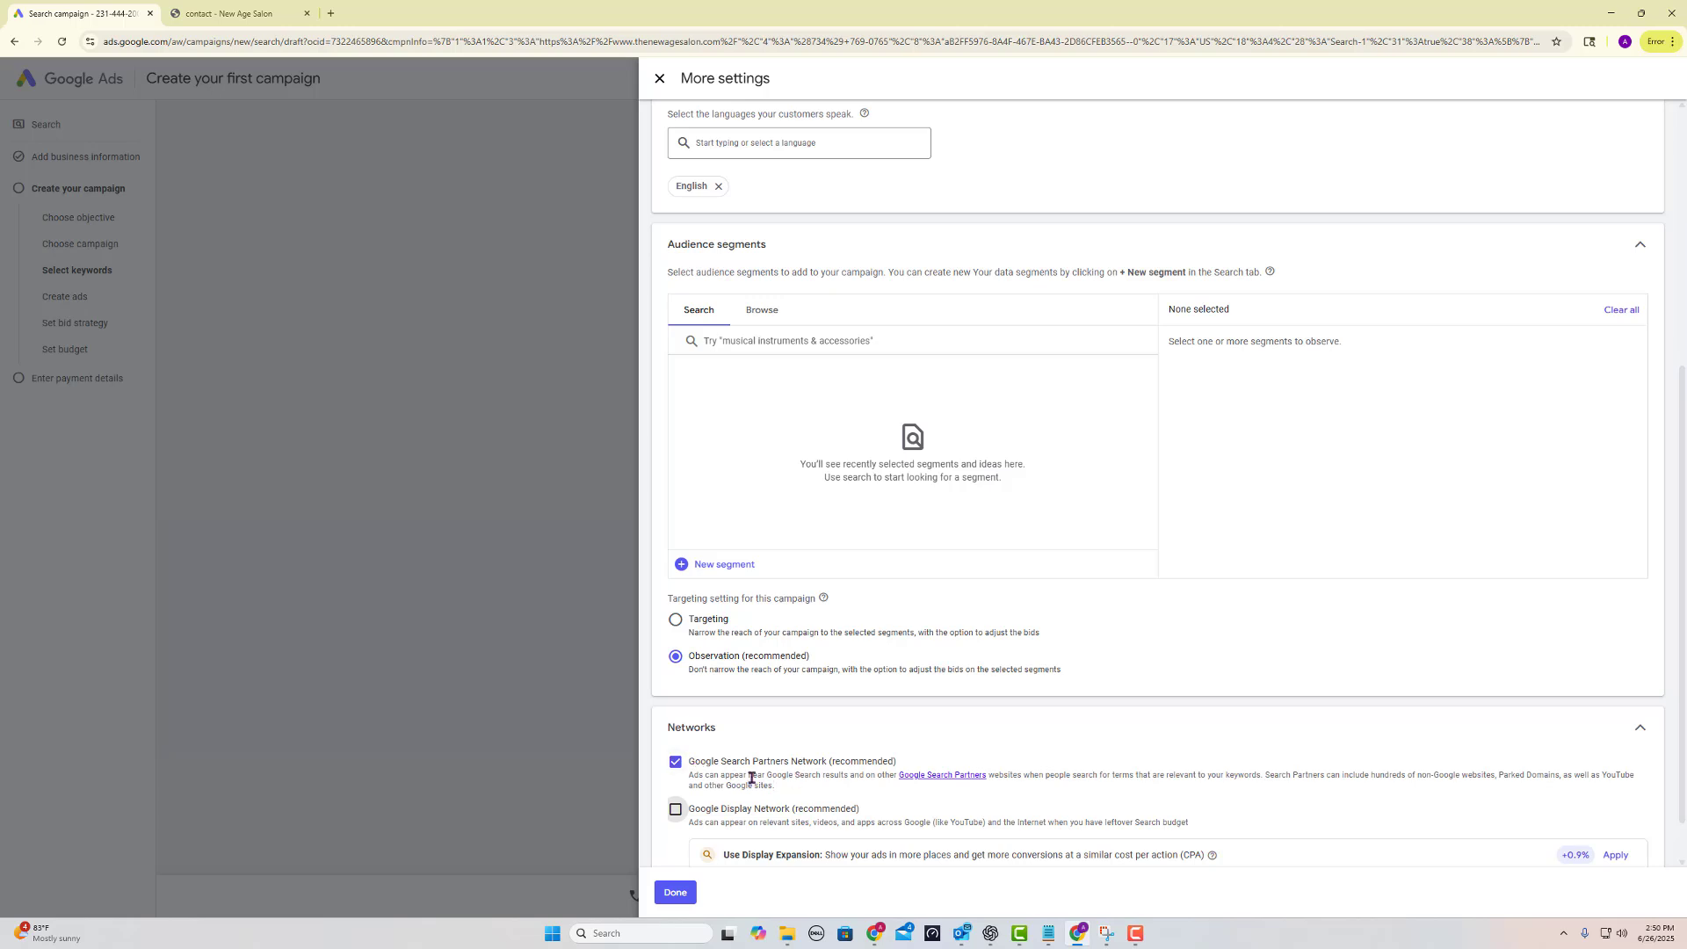
pyautogui.click(675, 762)
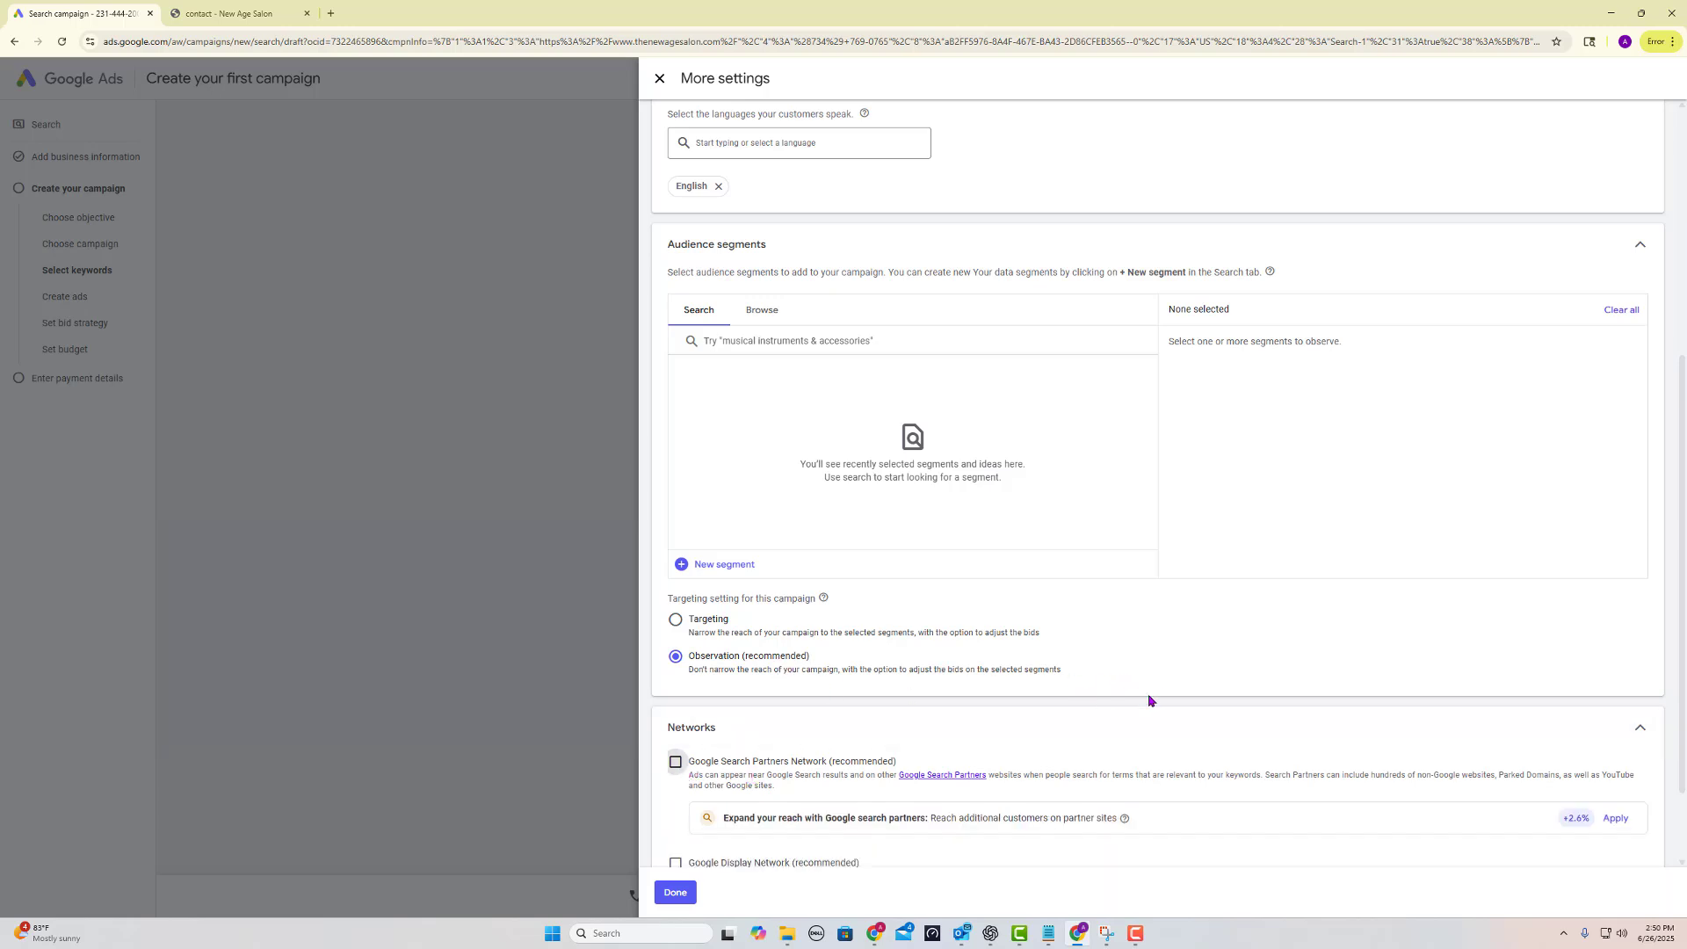
pyautogui.scroll(-2, 1063, 695)
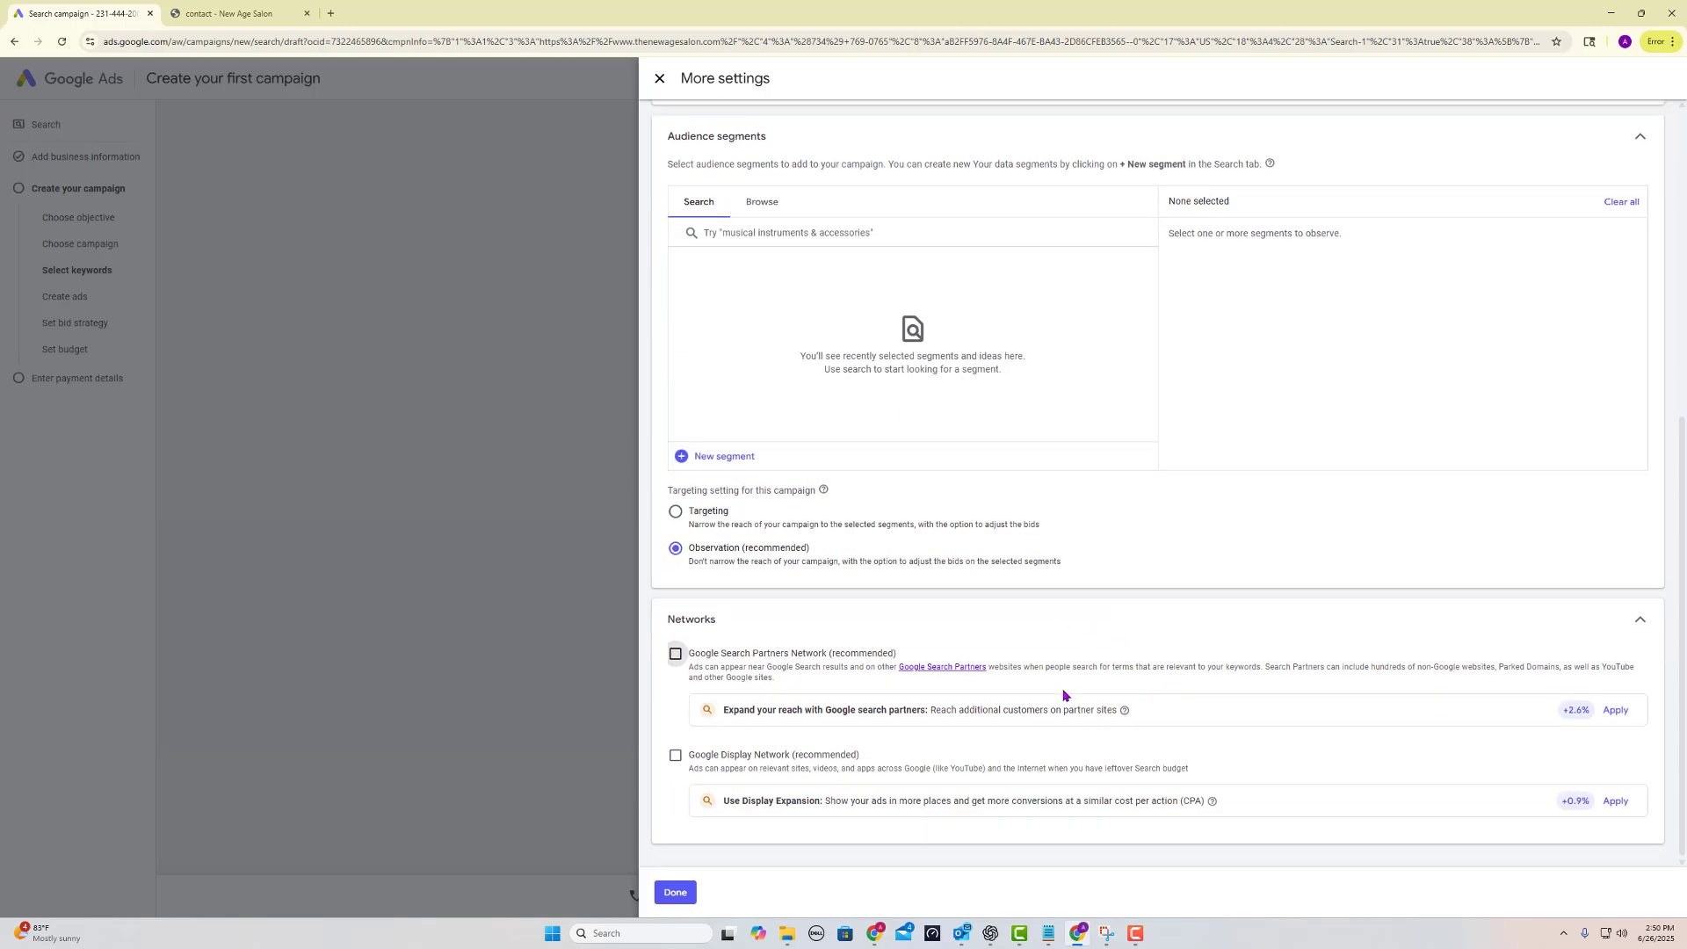
pyautogui.click(672, 893)
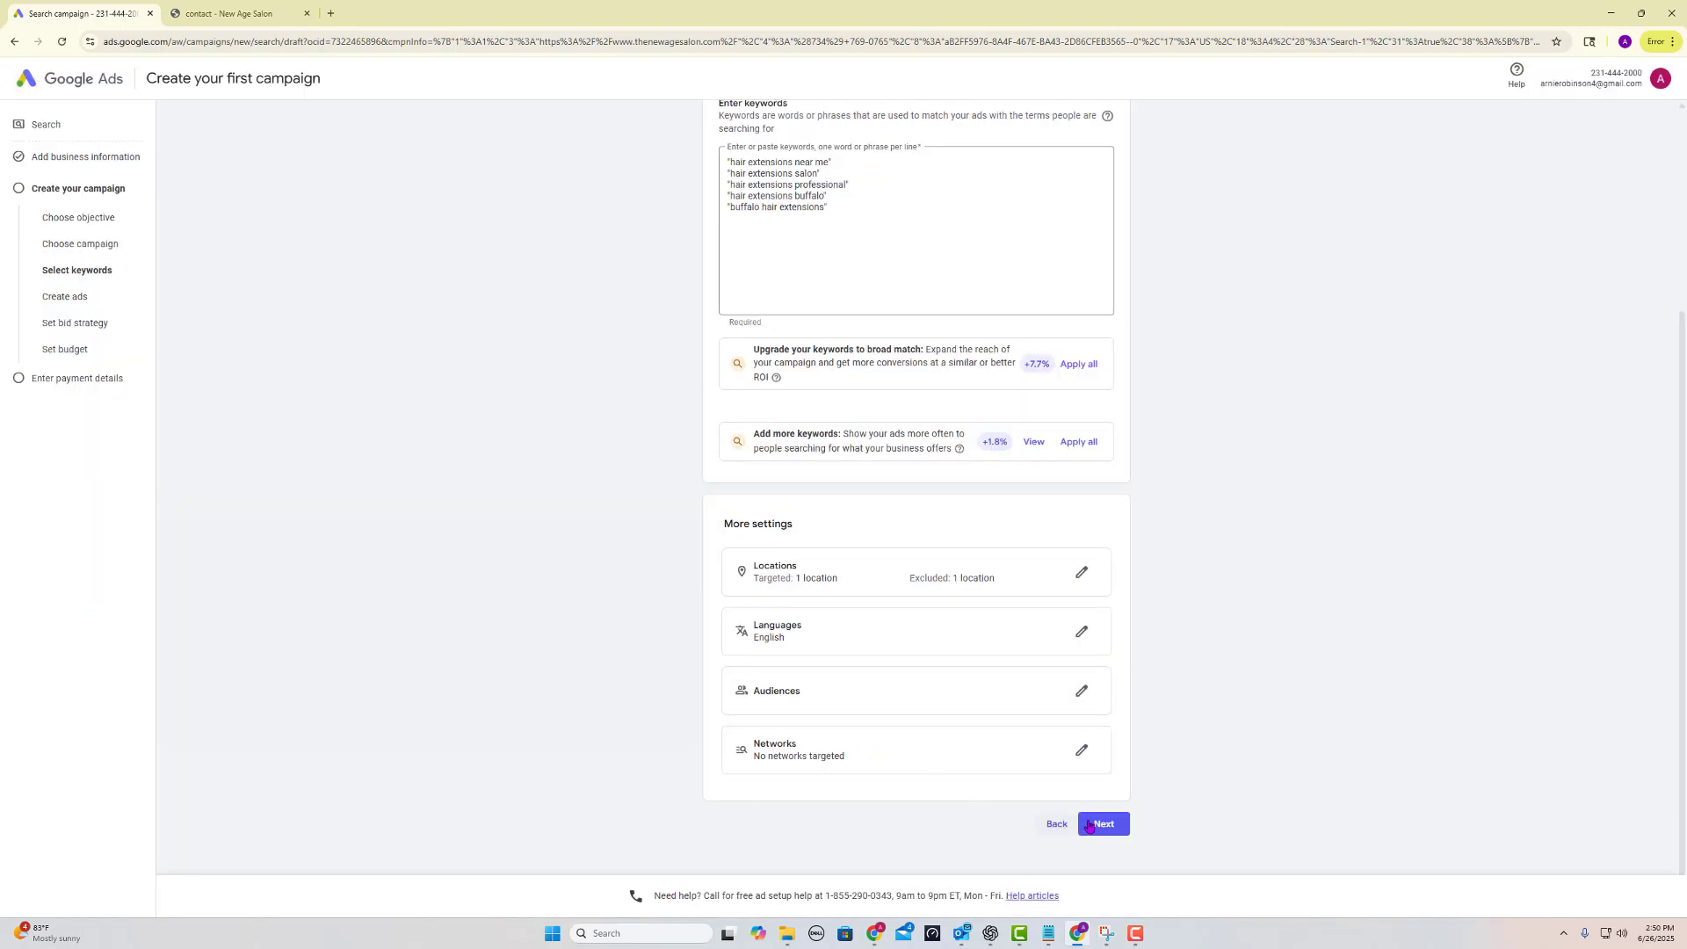
pyautogui.click(1109, 828)
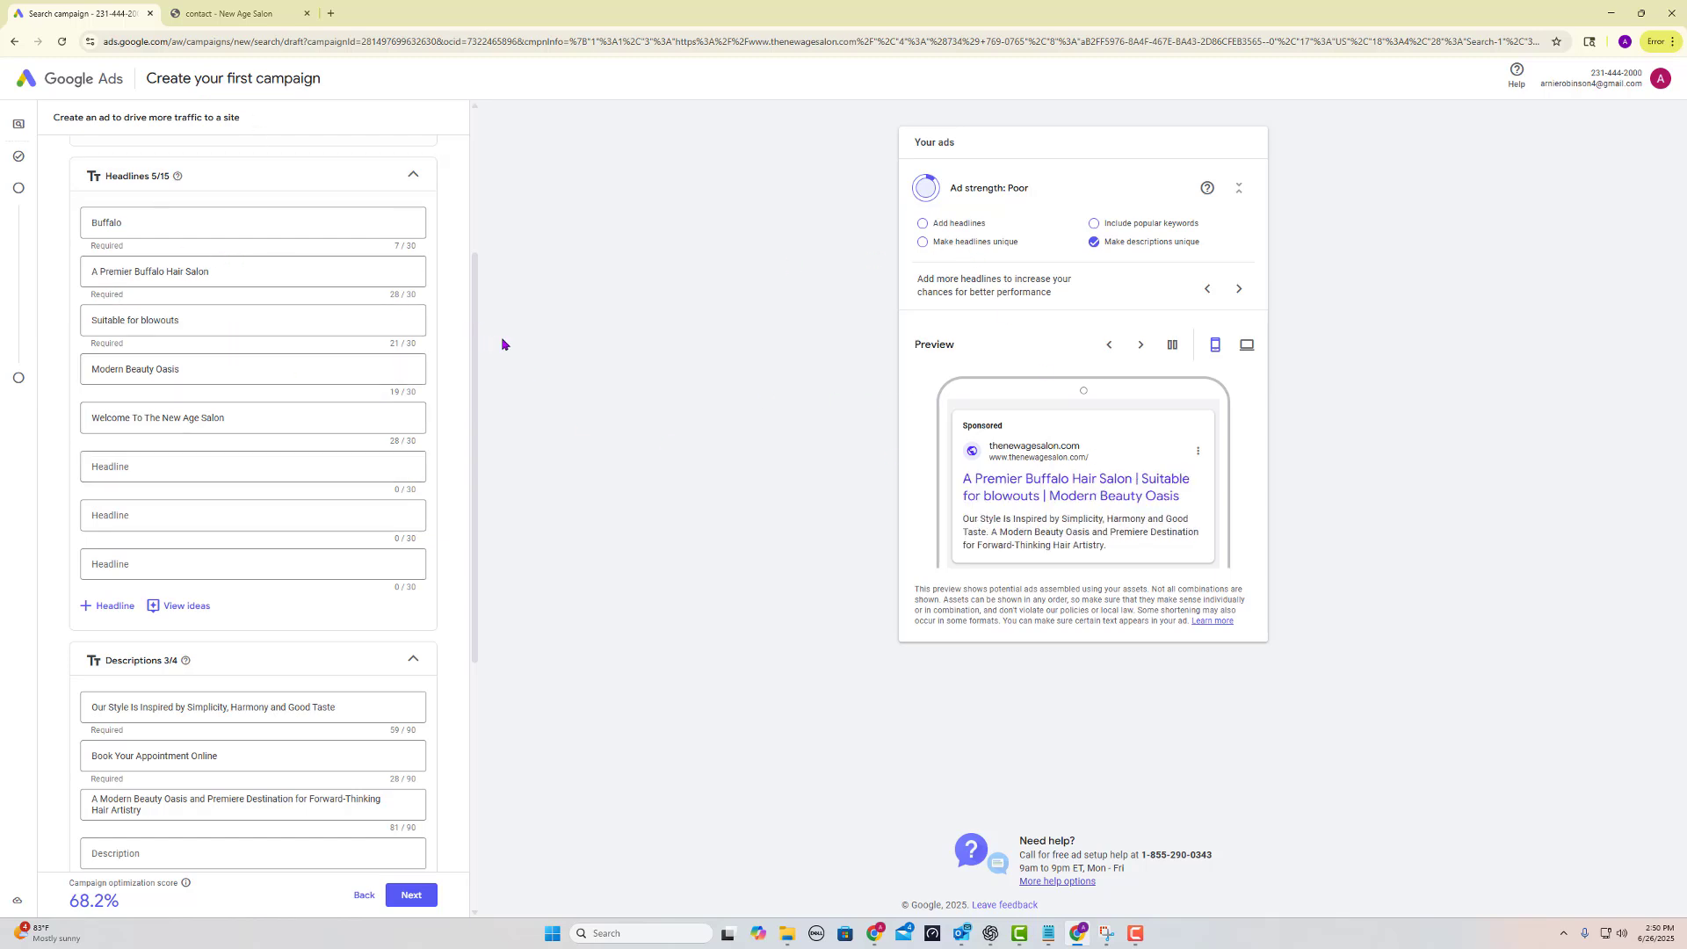
# - Review the ad's final URL, display path, suggested headlines, descriptions and sitelink slots alongside the ad preview
pyautogui.scroll(-5, 351, 402)
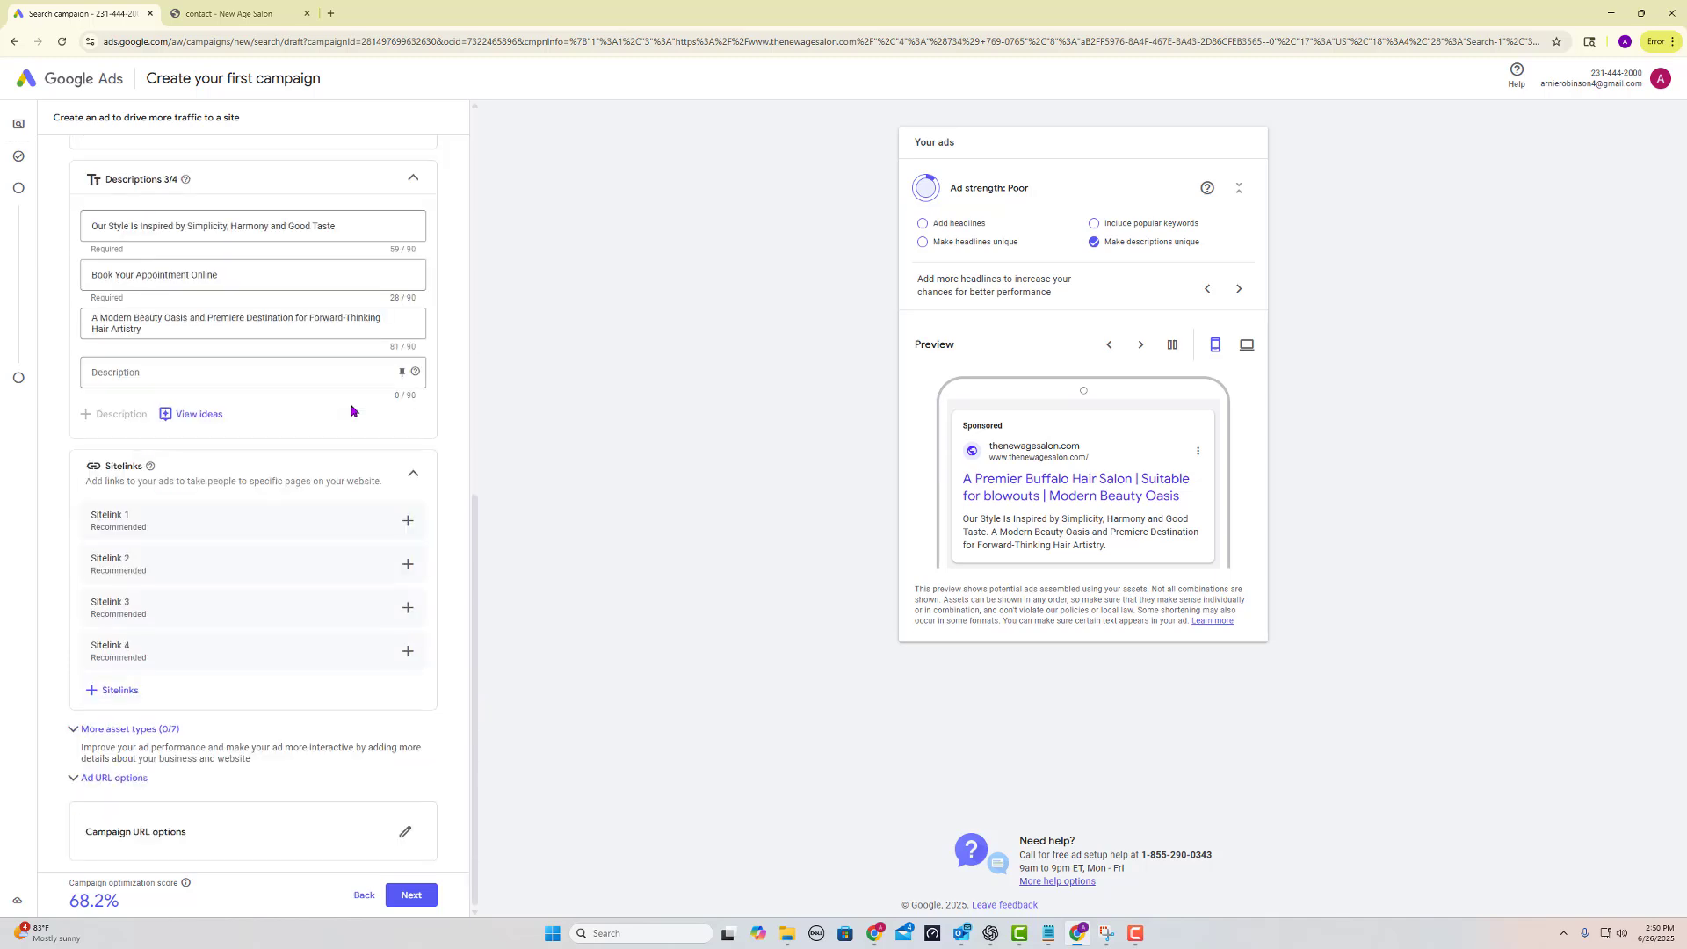
pyautogui.scroll(2, 351, 408)
pyautogui.scroll(6, 351, 410)
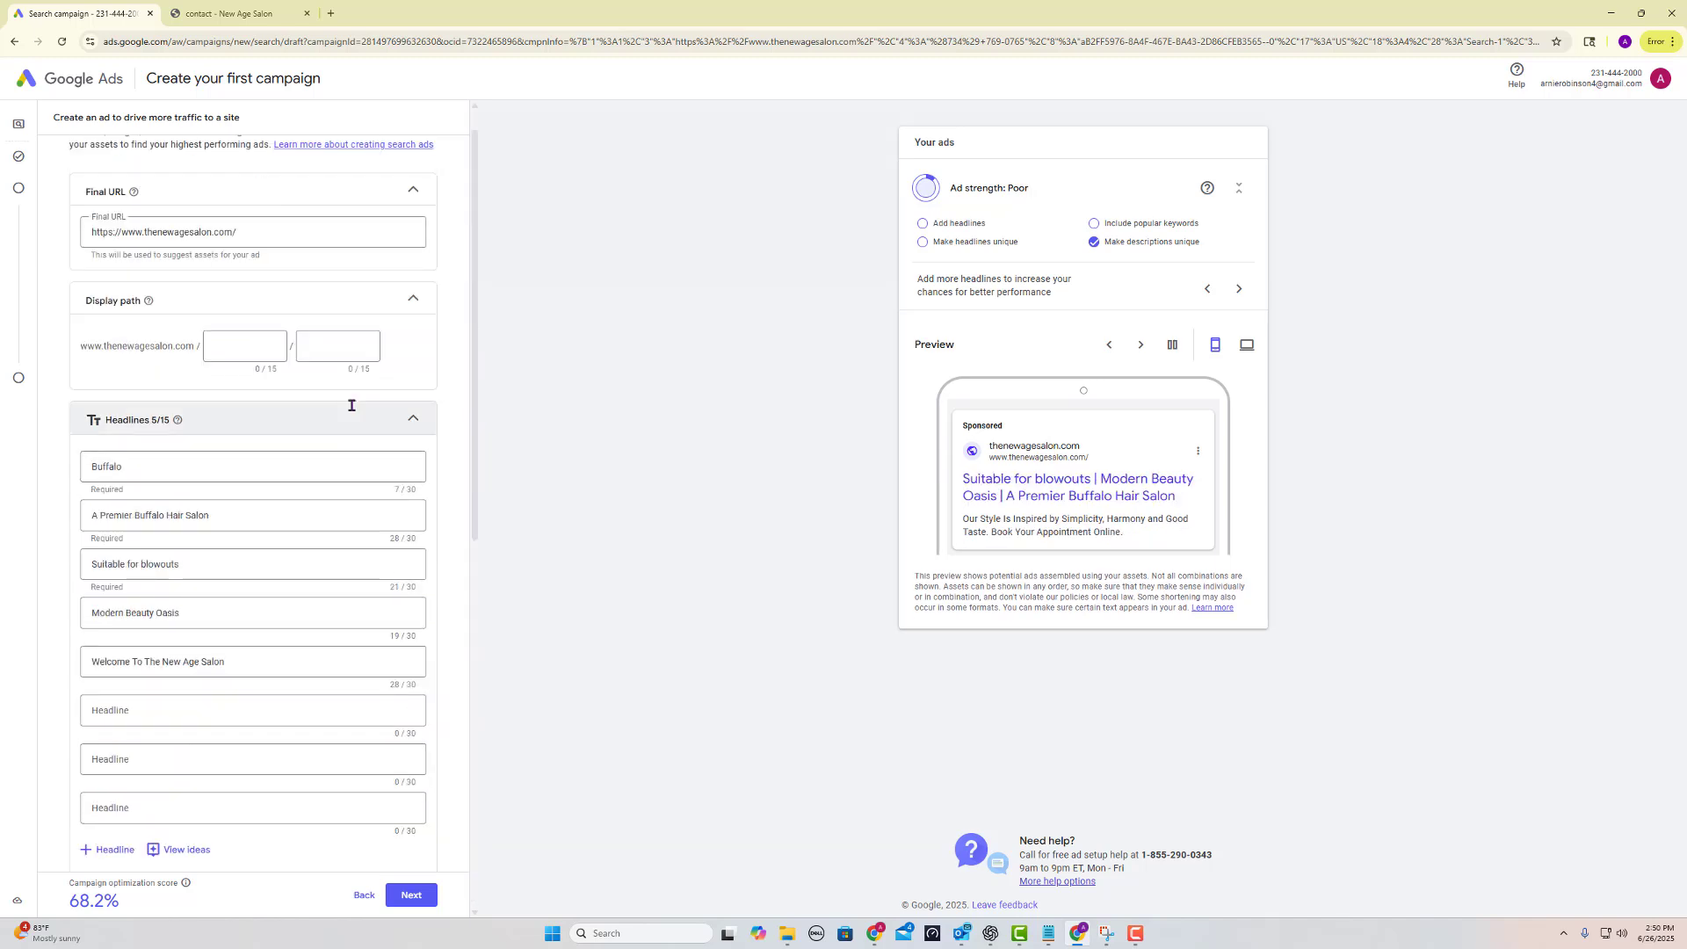
pyautogui.scroll(-4, 352, 408)
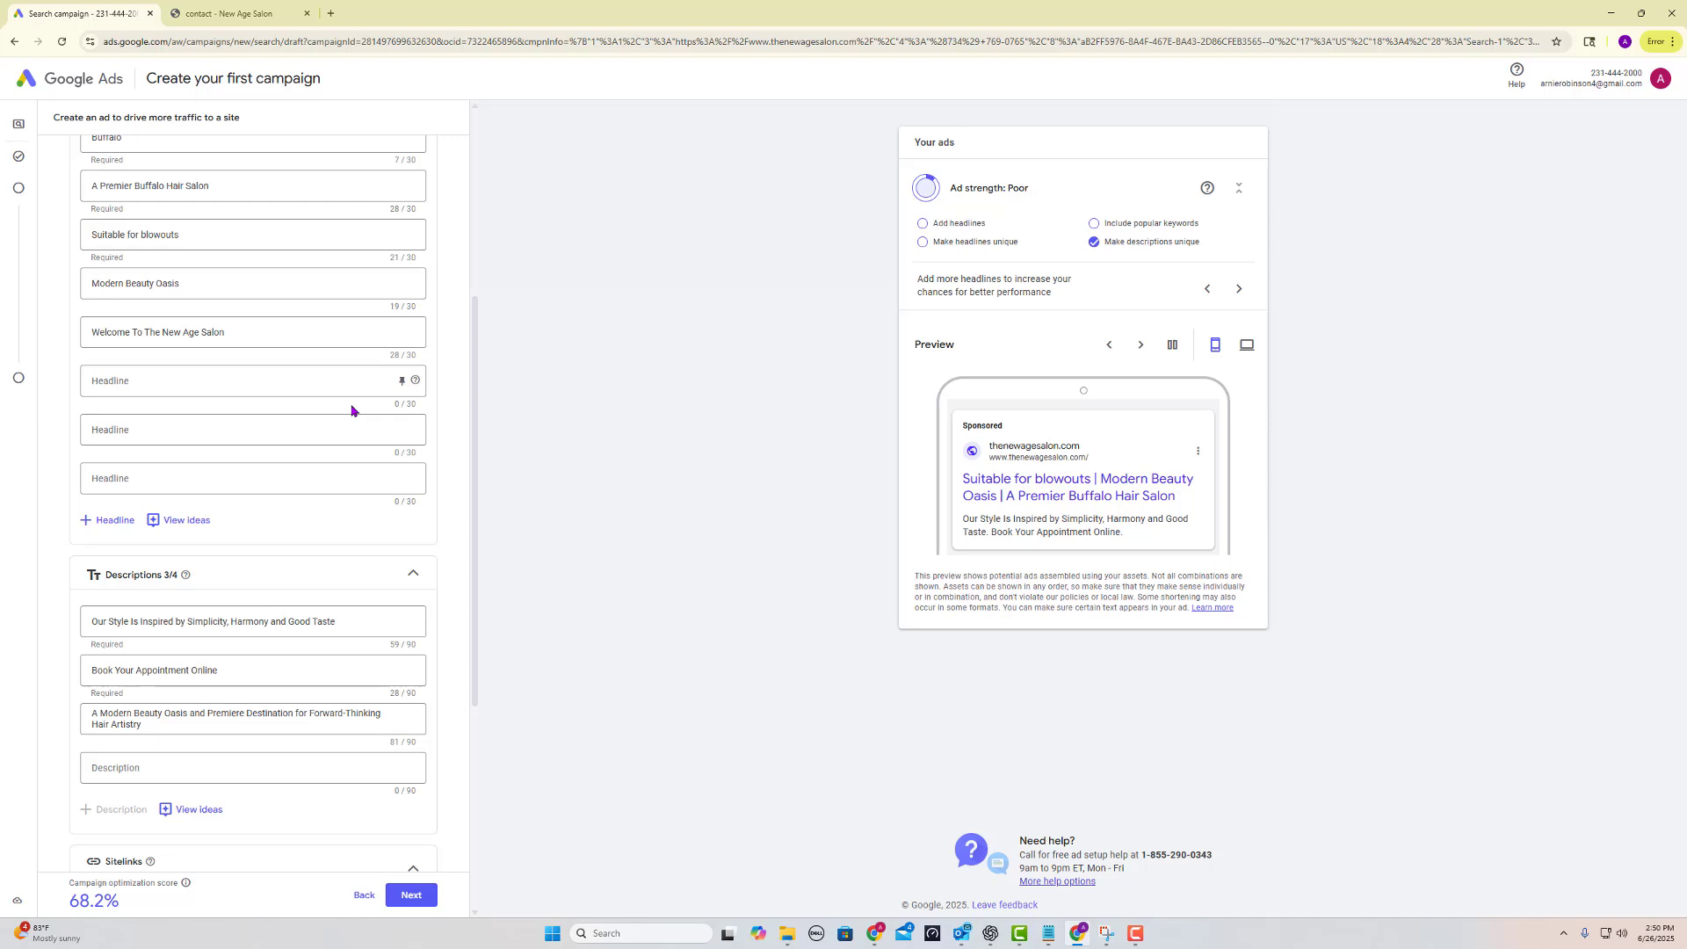
pyautogui.scroll(-2, 351, 410)
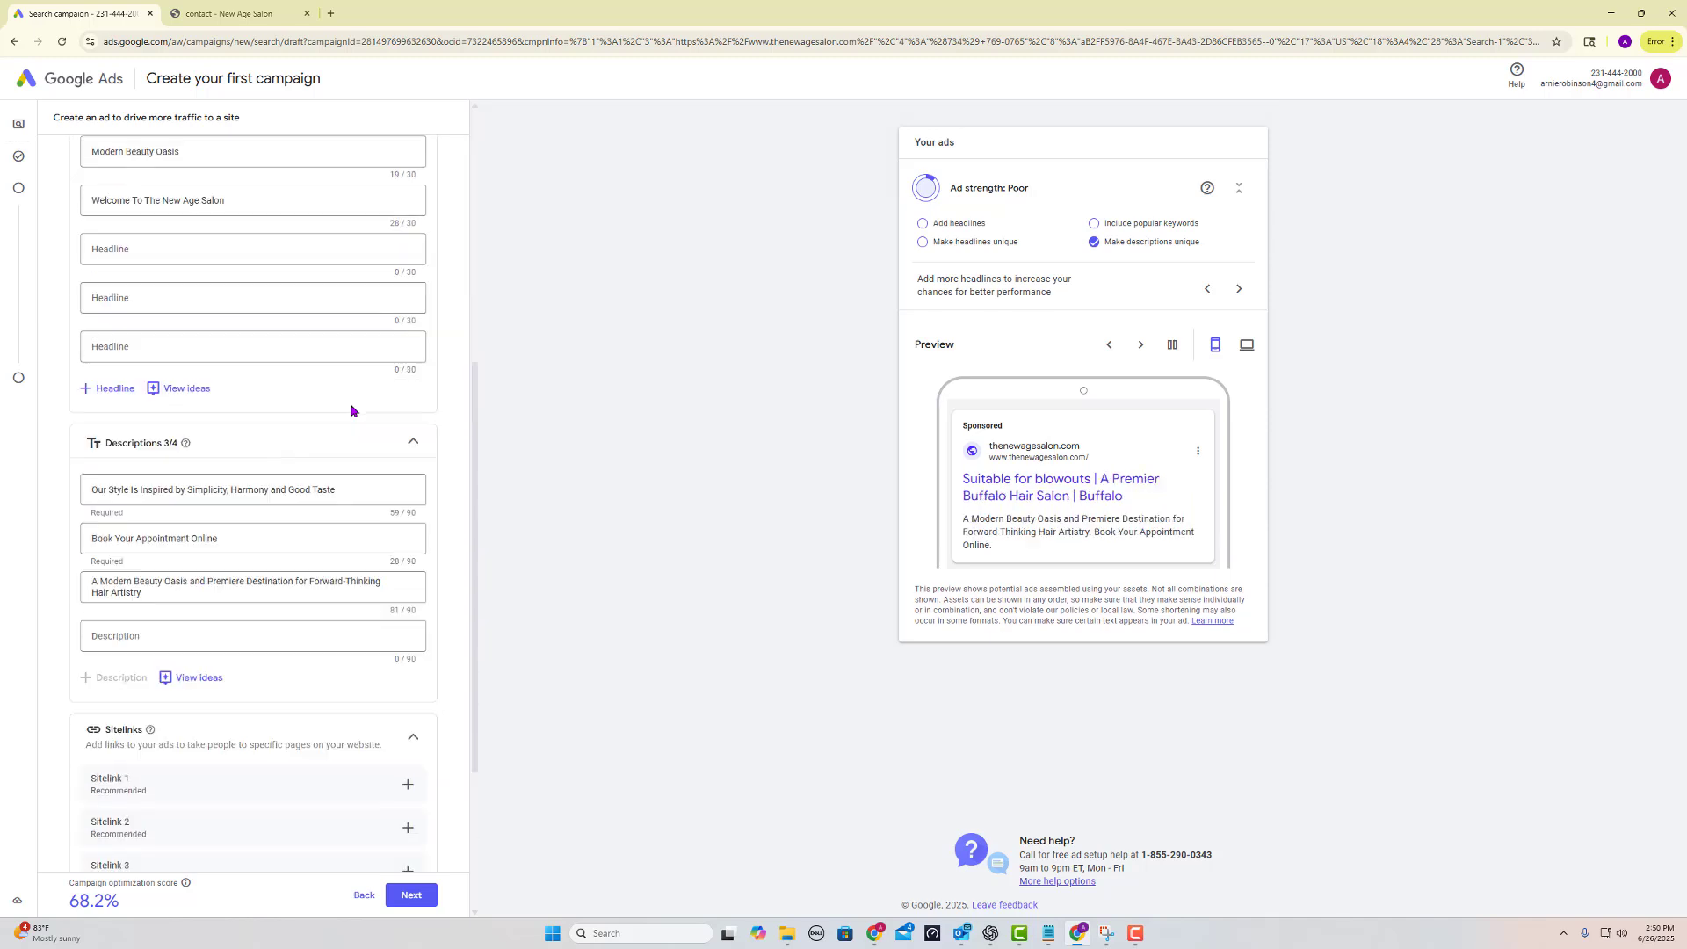
pyautogui.scroll(7, 352, 406)
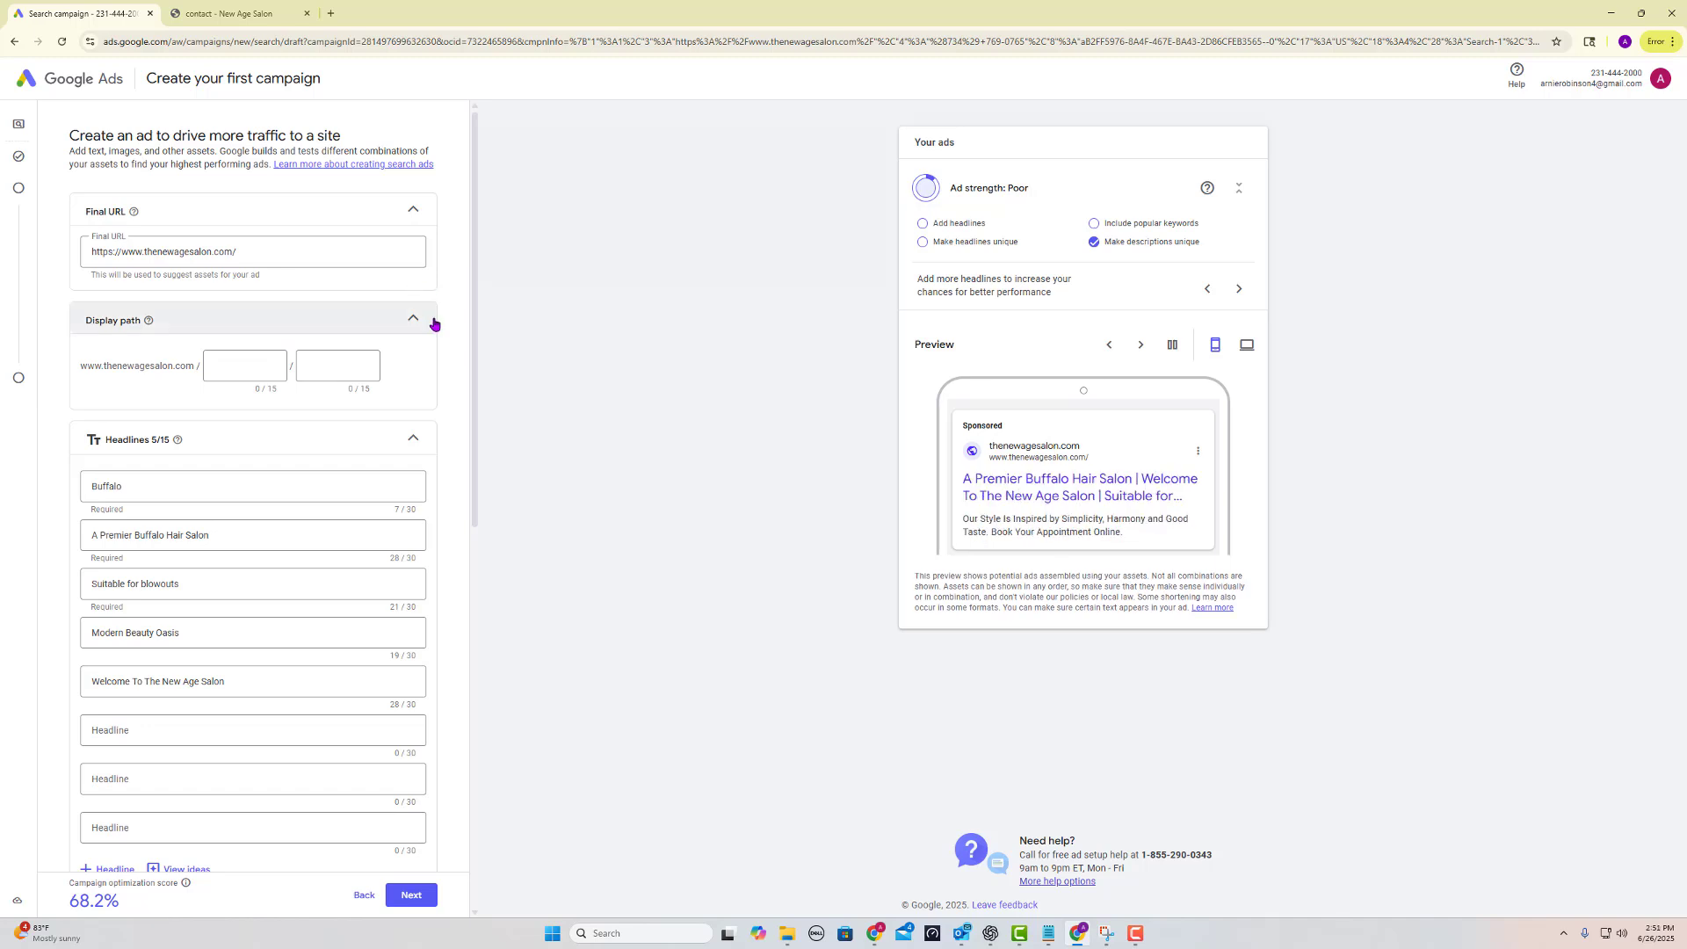
pyautogui.scroll(-4, 320, 464)
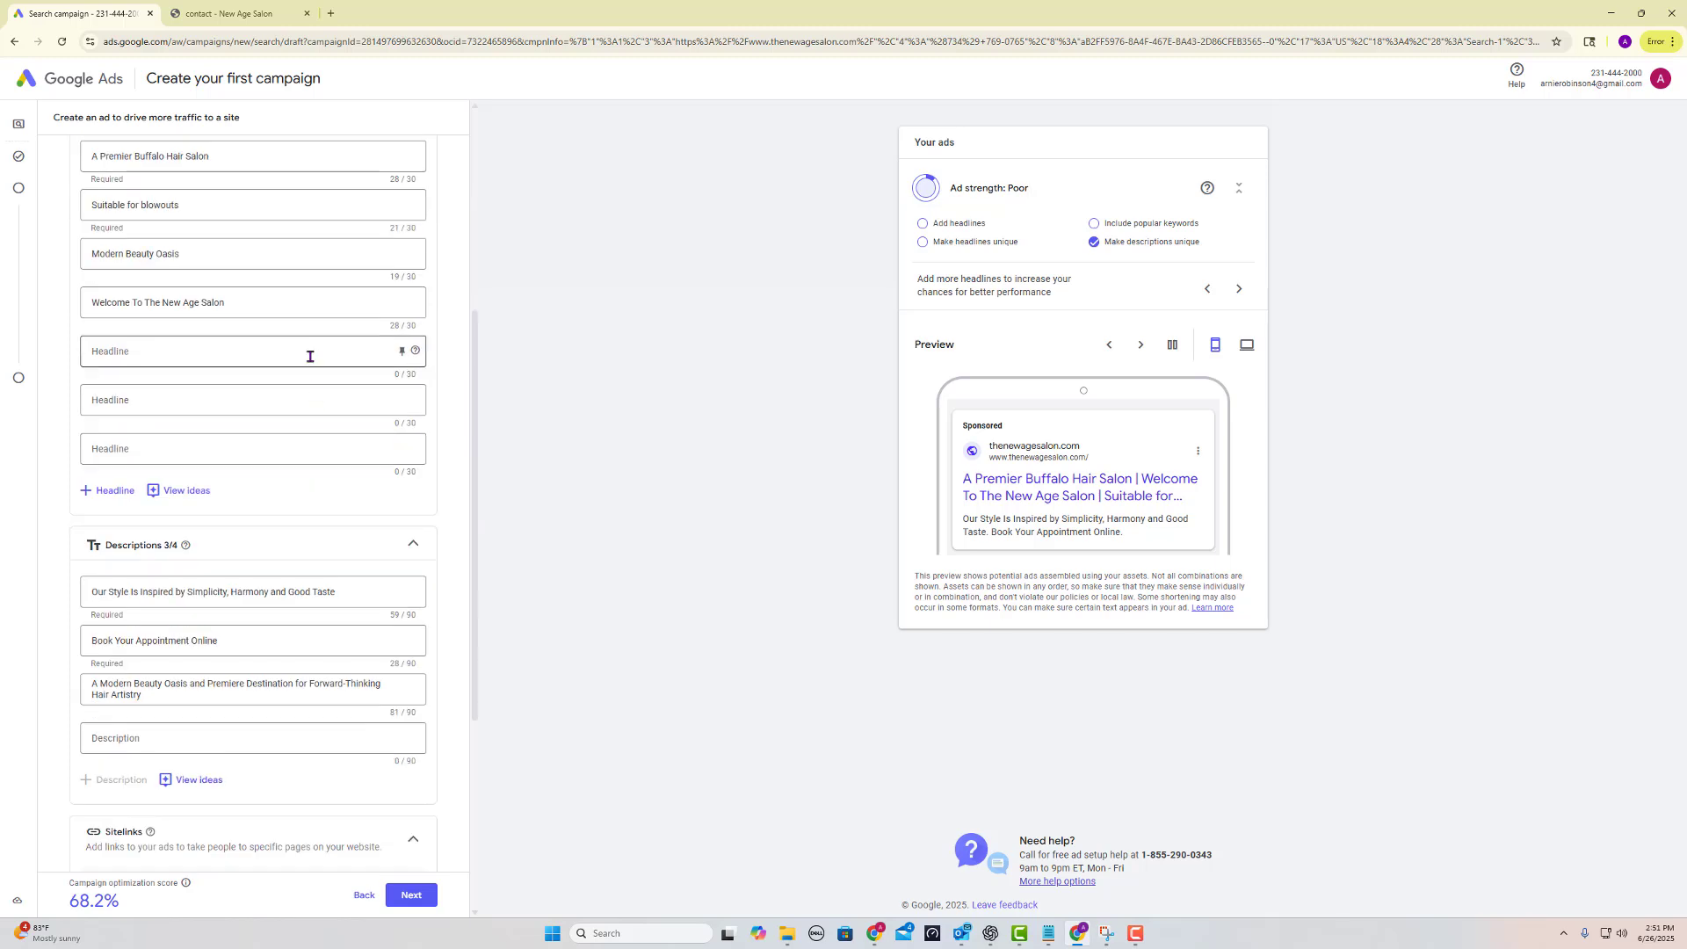
pyautogui.scroll(3, 310, 356)
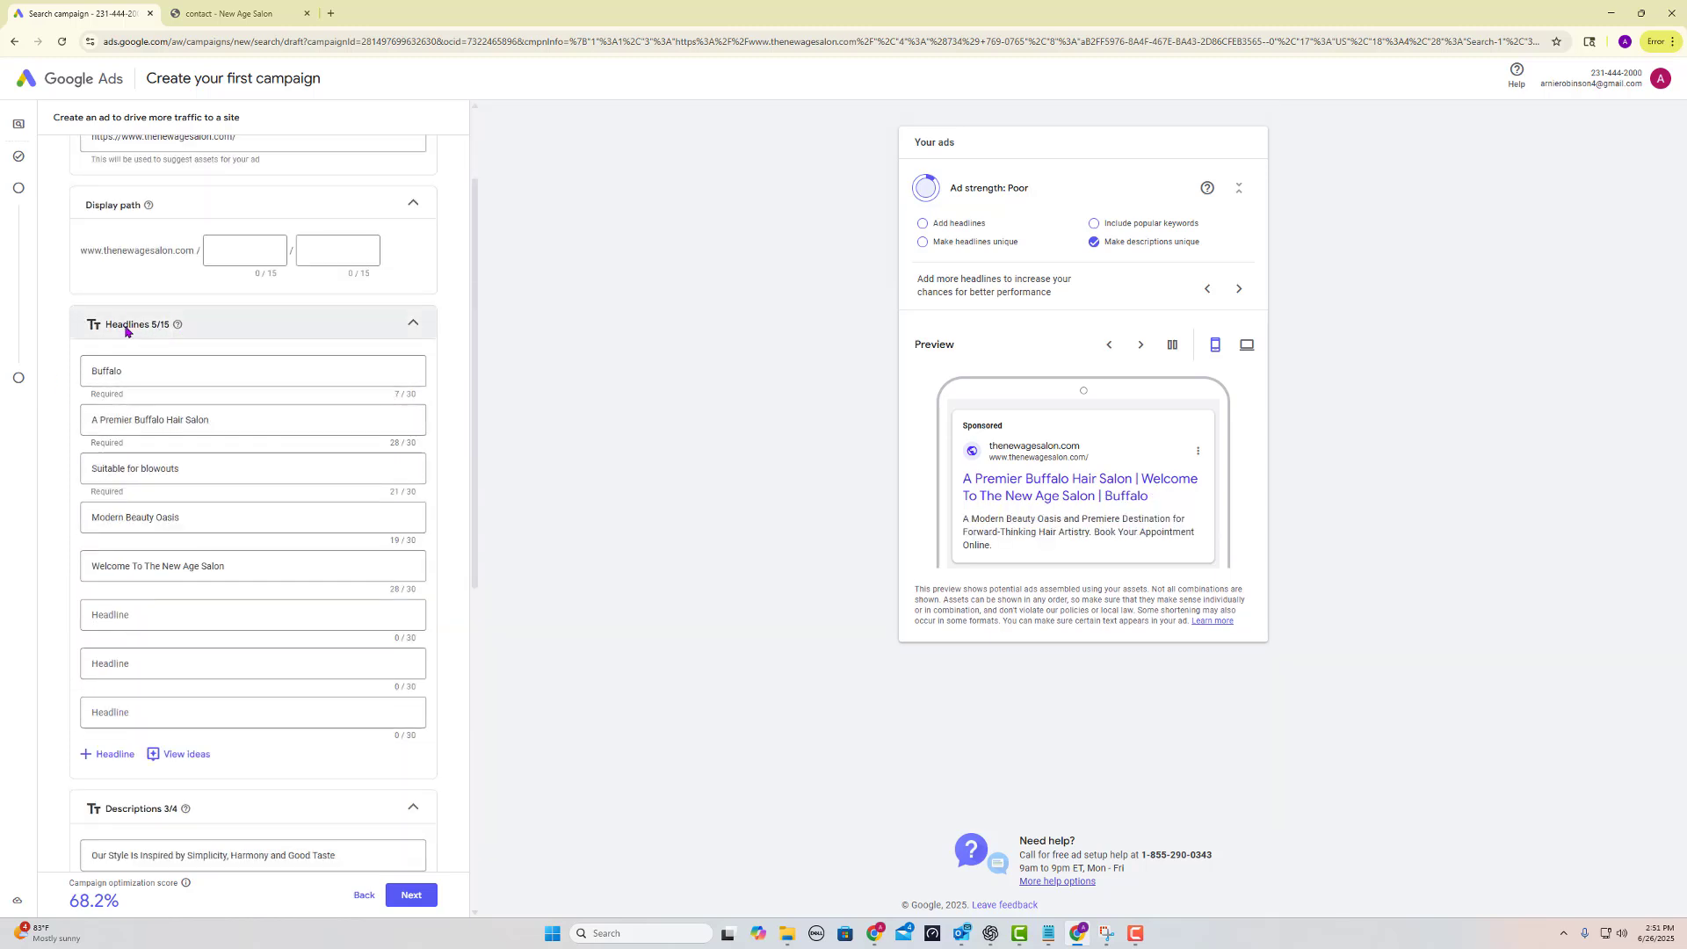
pyautogui.scroll(-5, 185, 580)
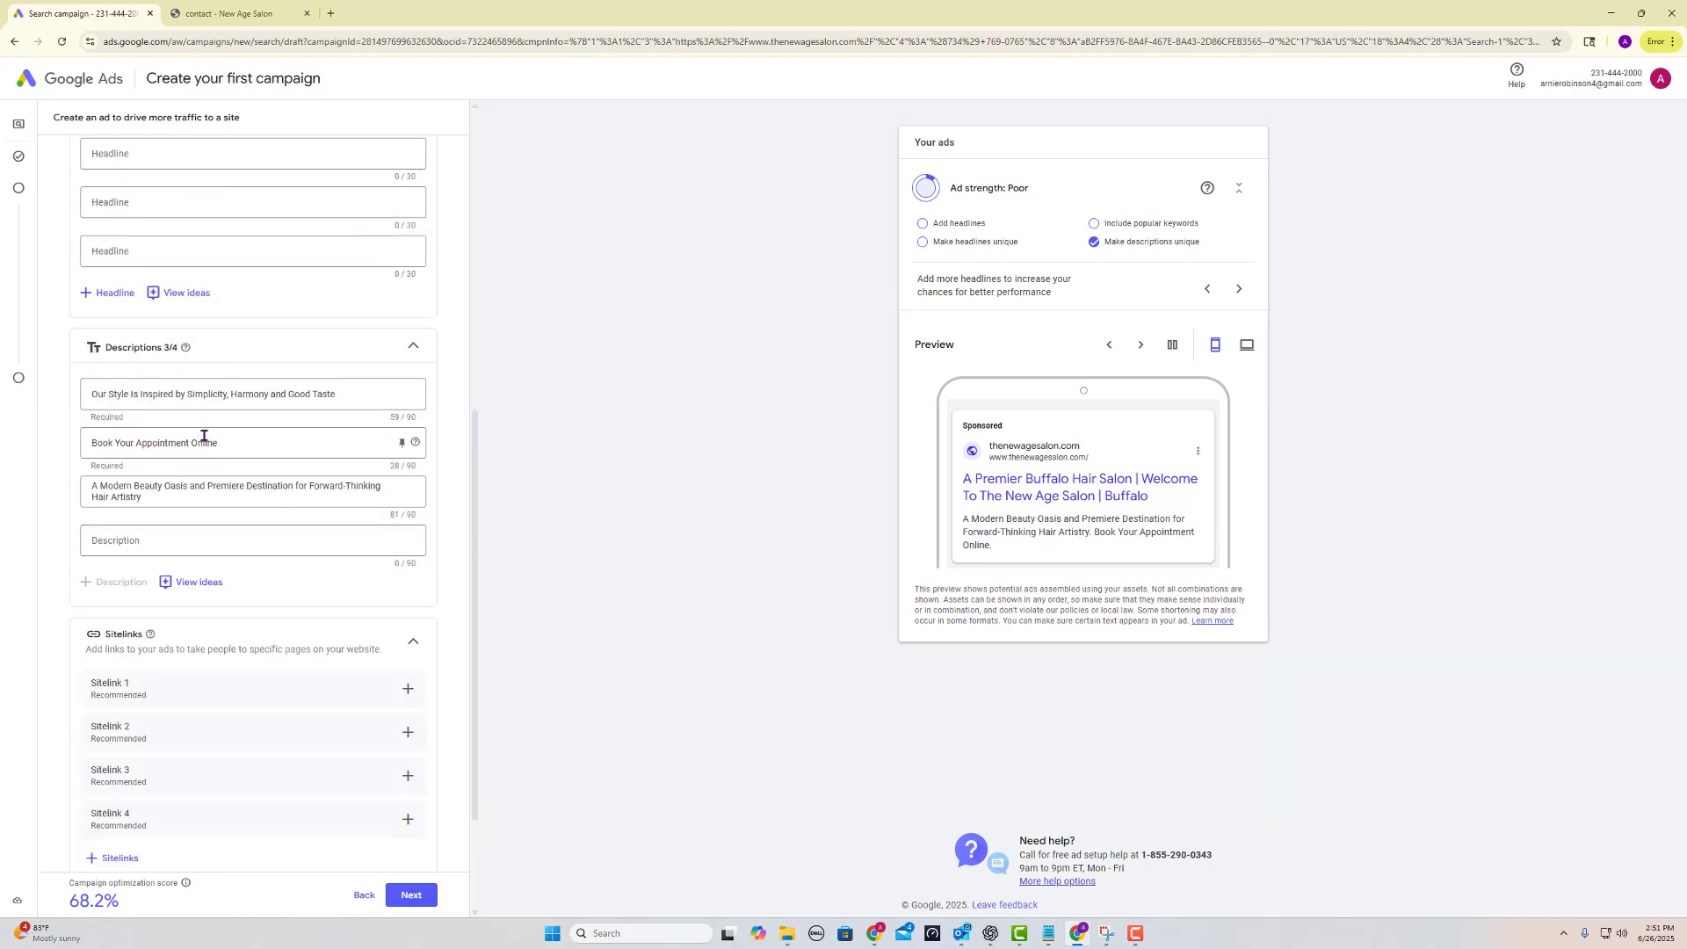
pyautogui.scroll(4, 269, 408)
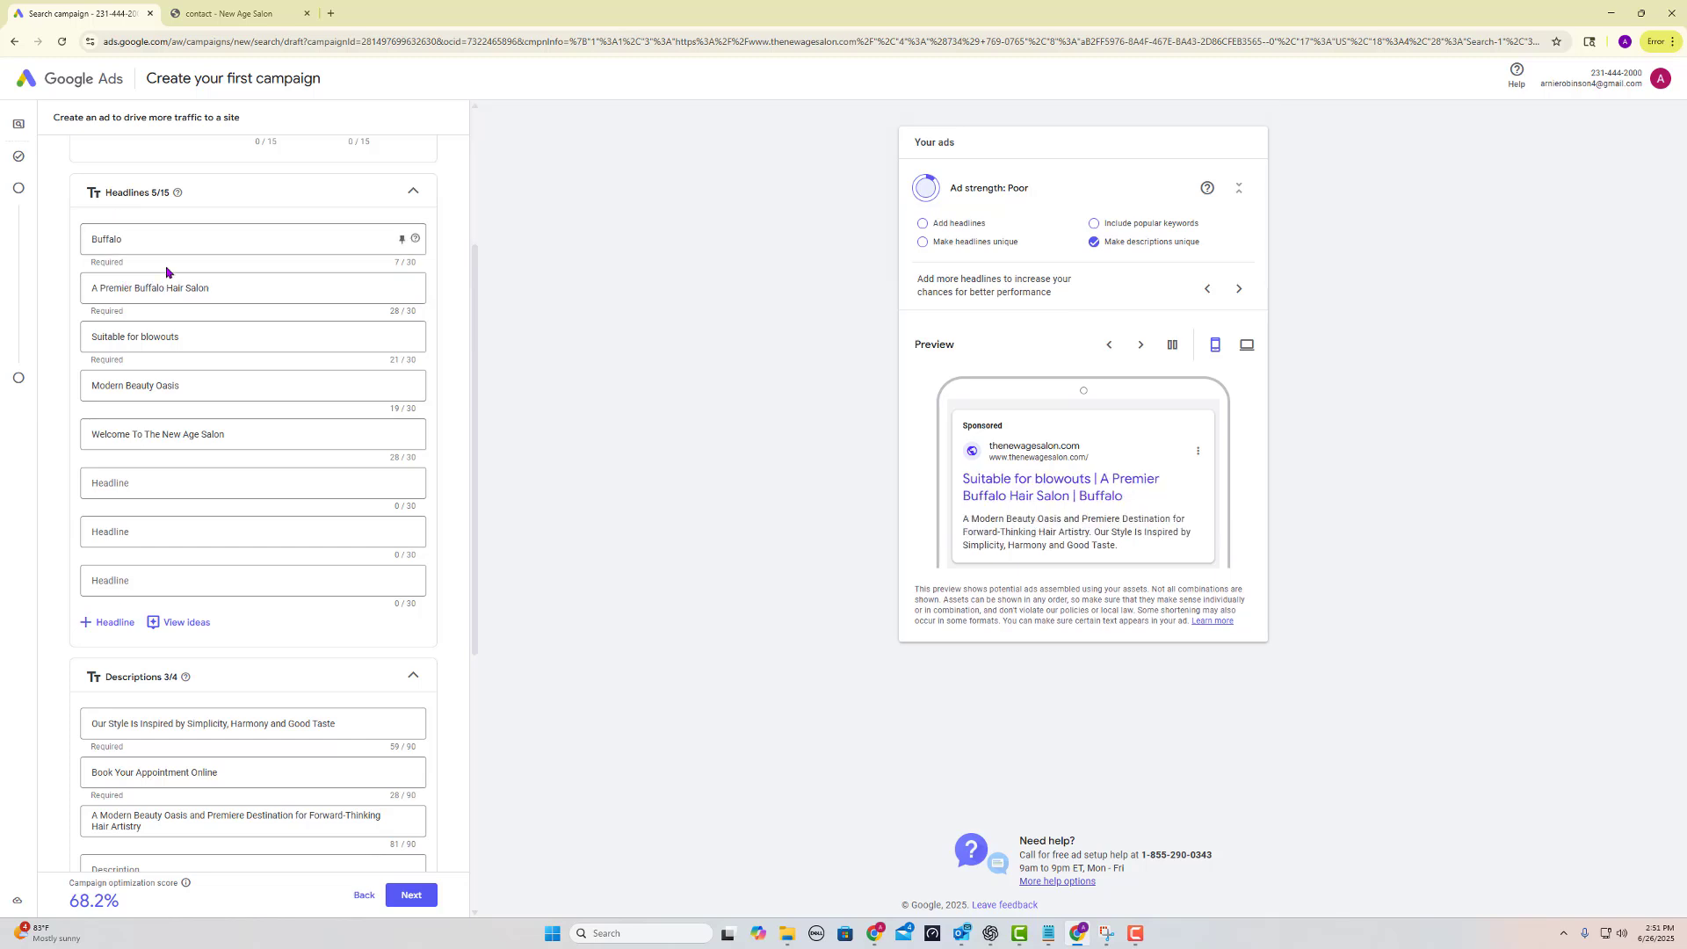
pyautogui.scroll(1, 290, 483)
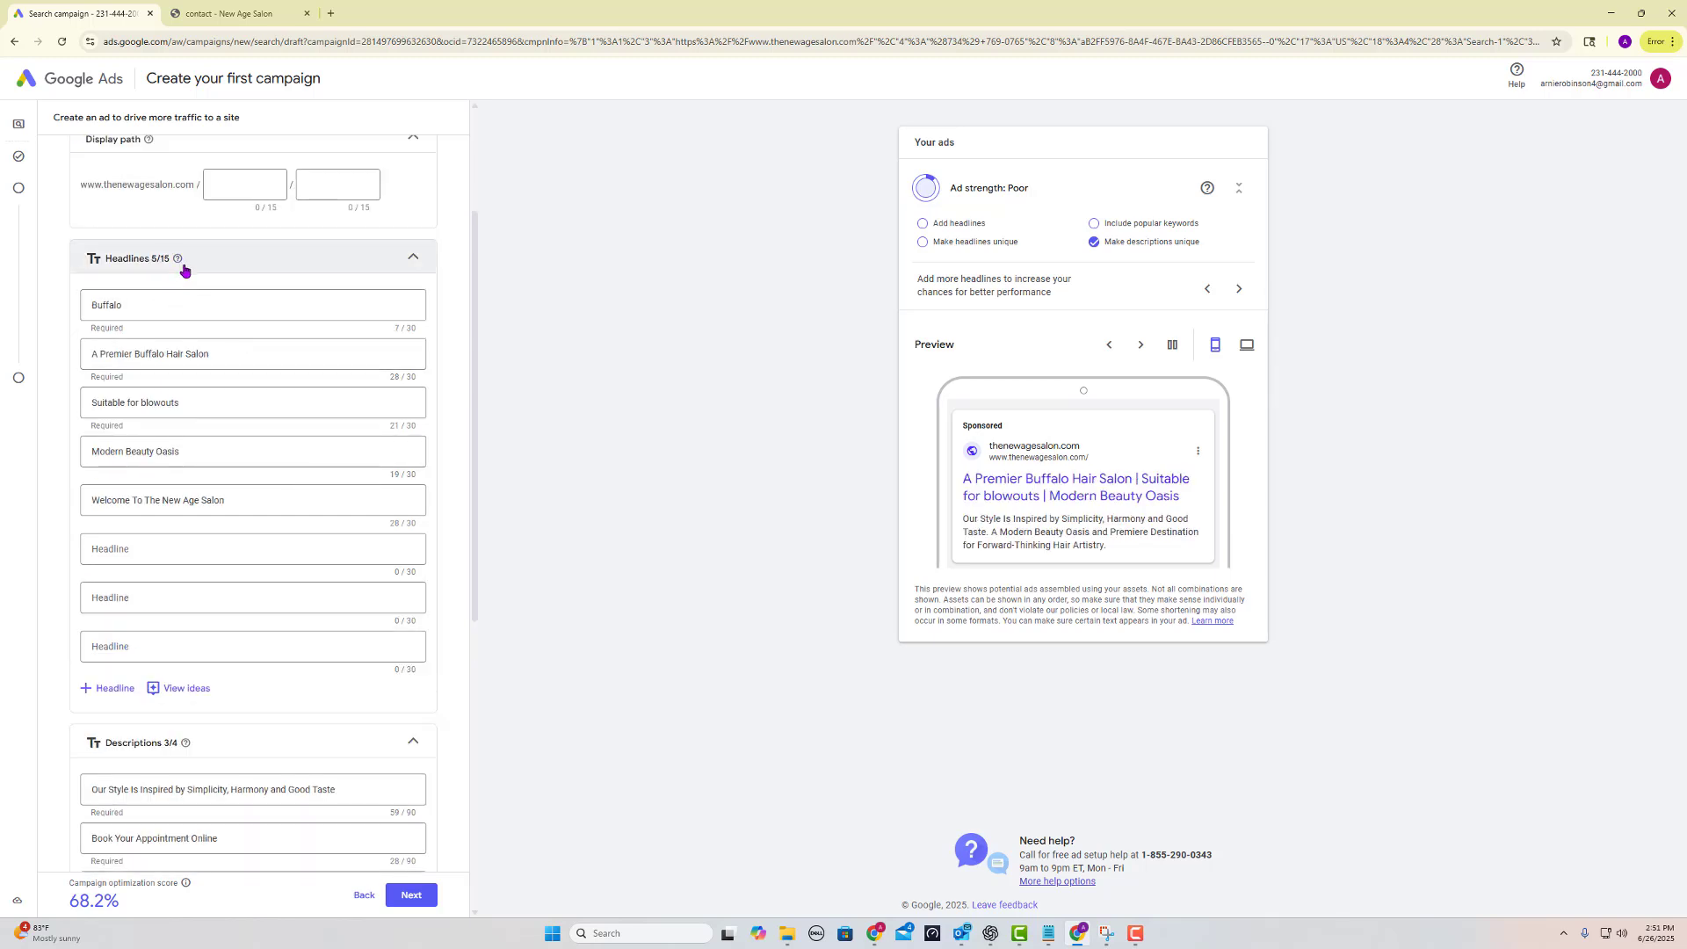
pyautogui.scroll(-1, 182, 268)
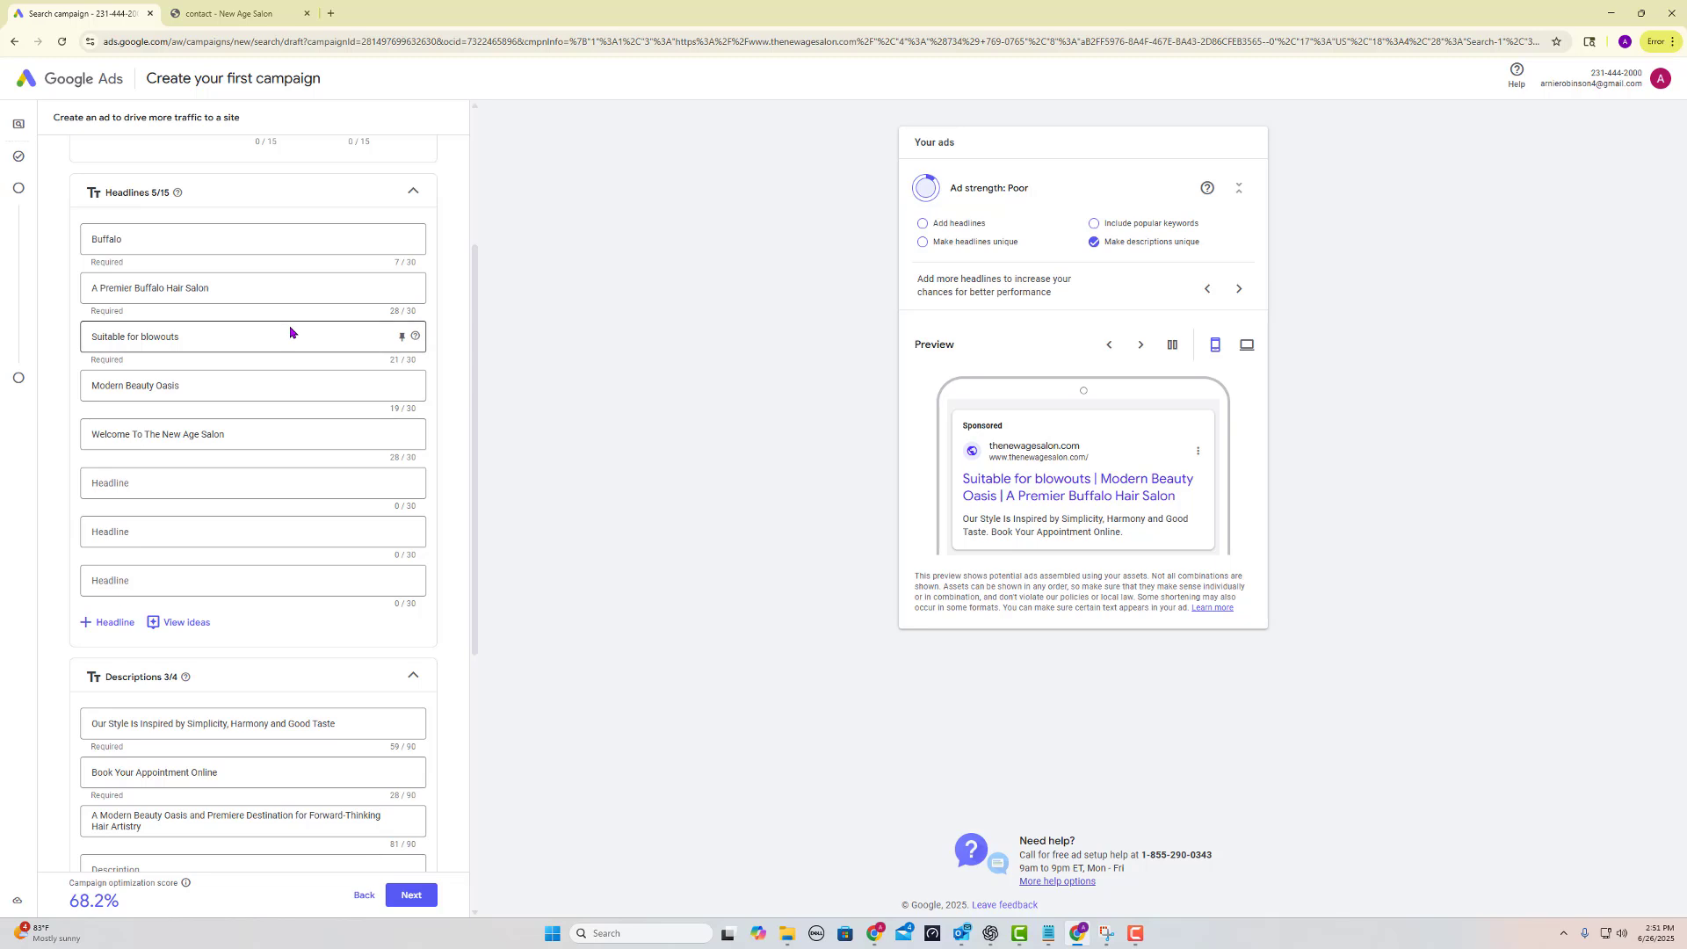
pyautogui.scroll(-1, 290, 332)
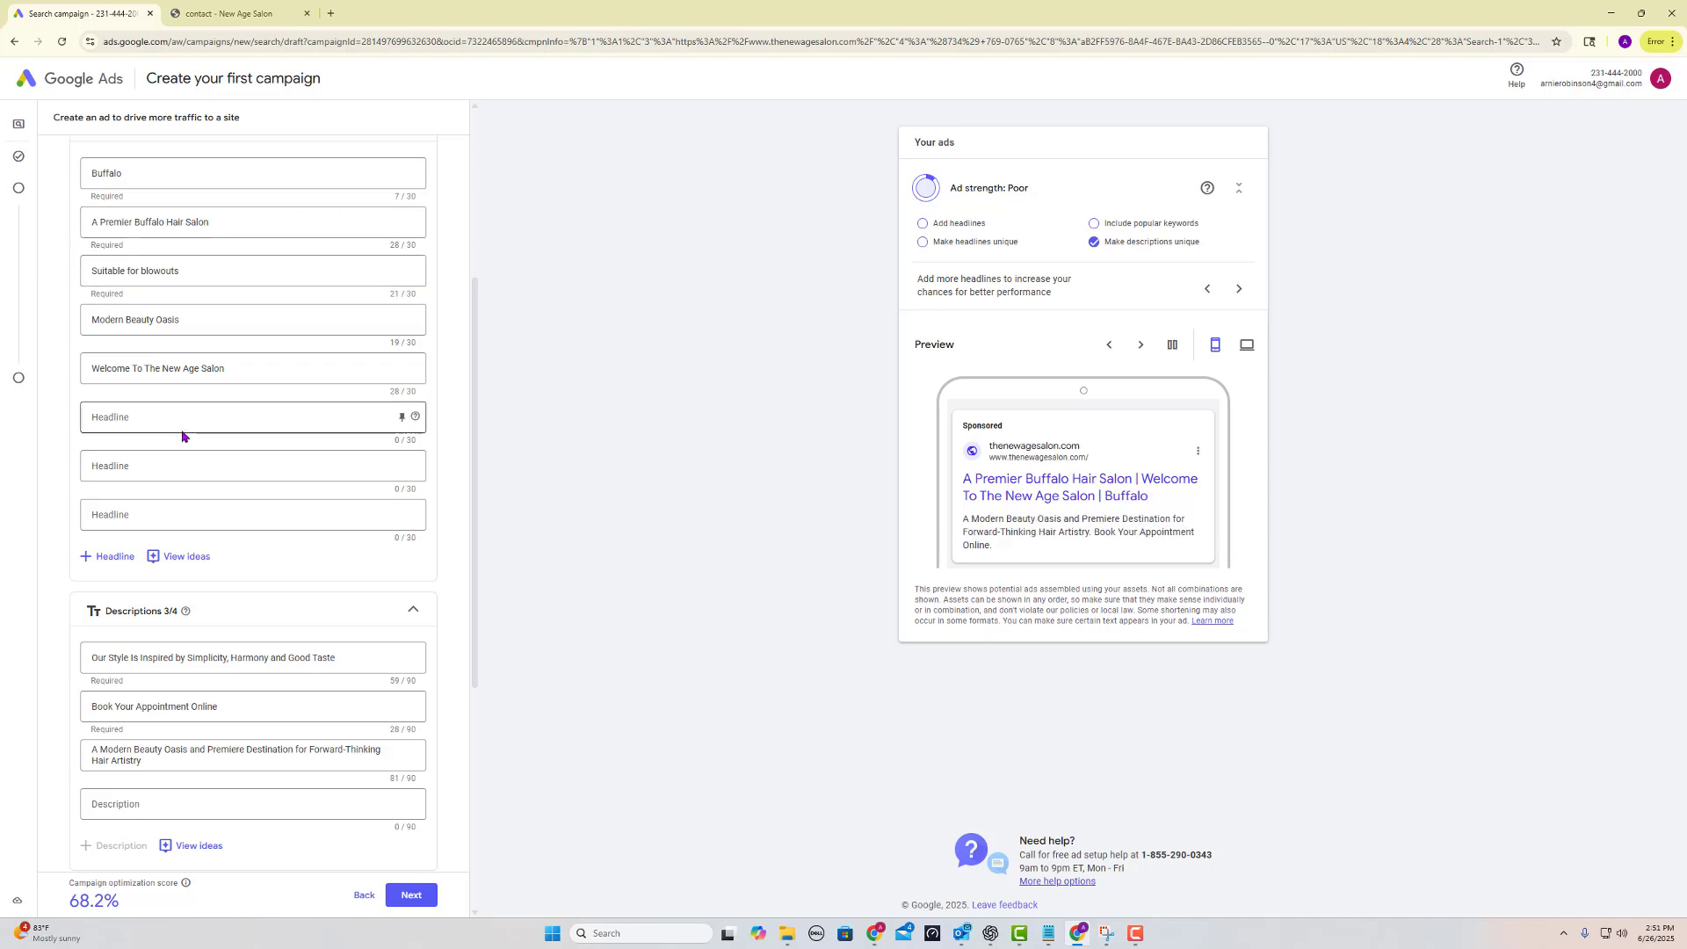
pyautogui.scroll(-2, 283, 501)
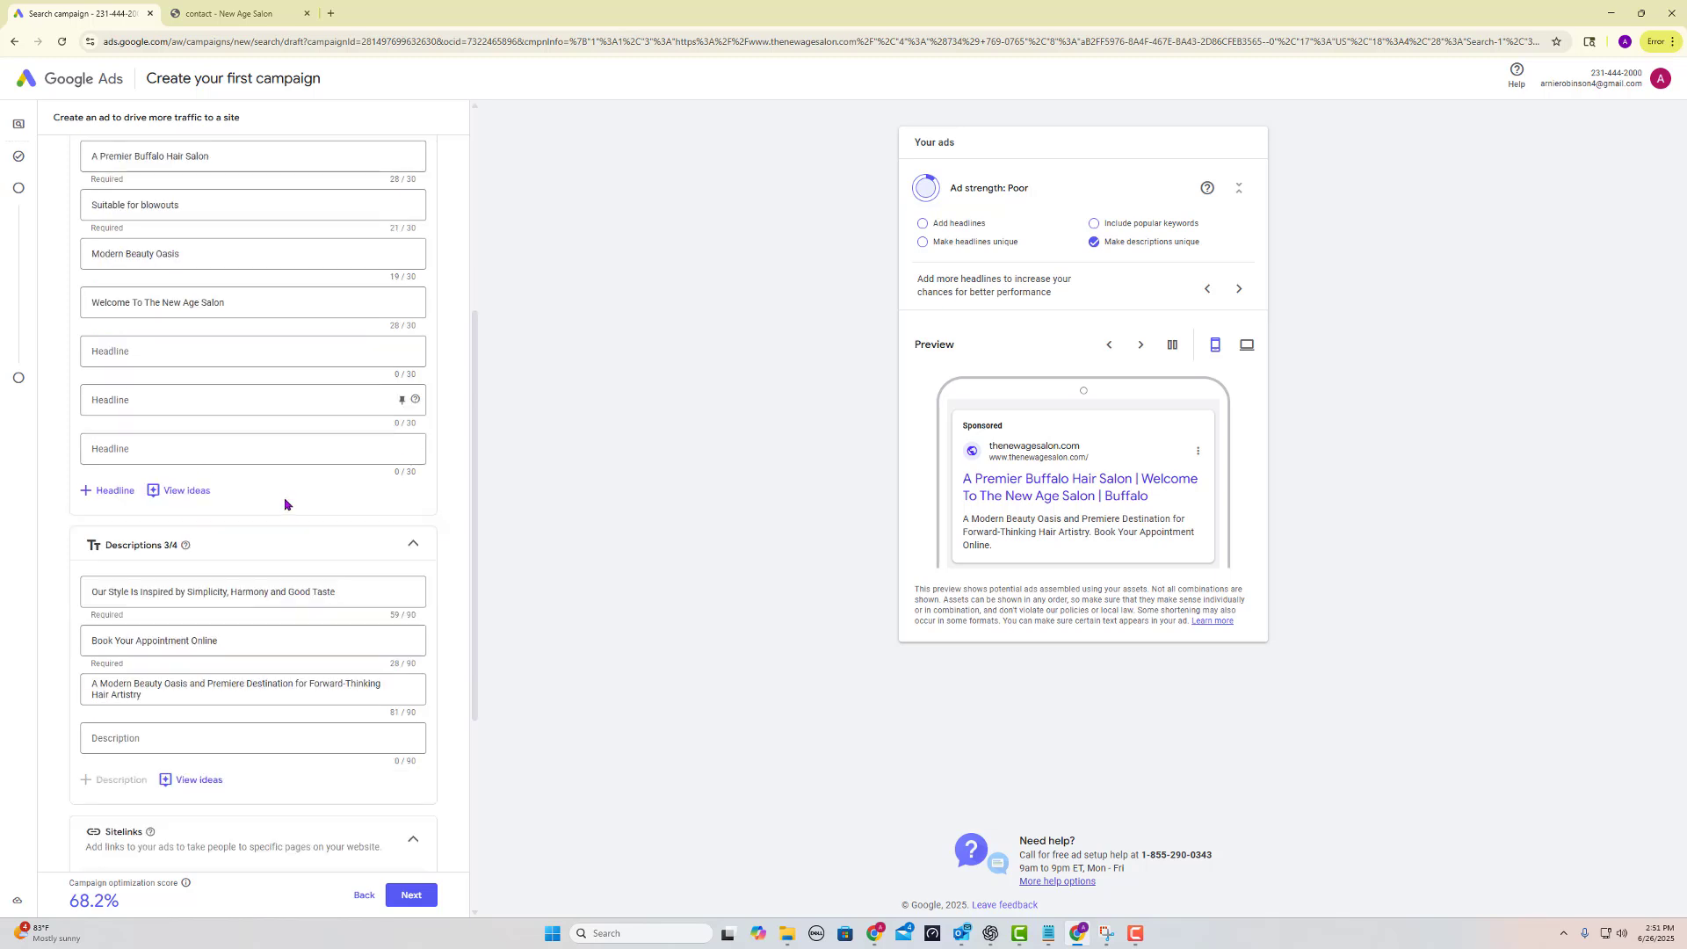
pyautogui.scroll(-1, 285, 504)
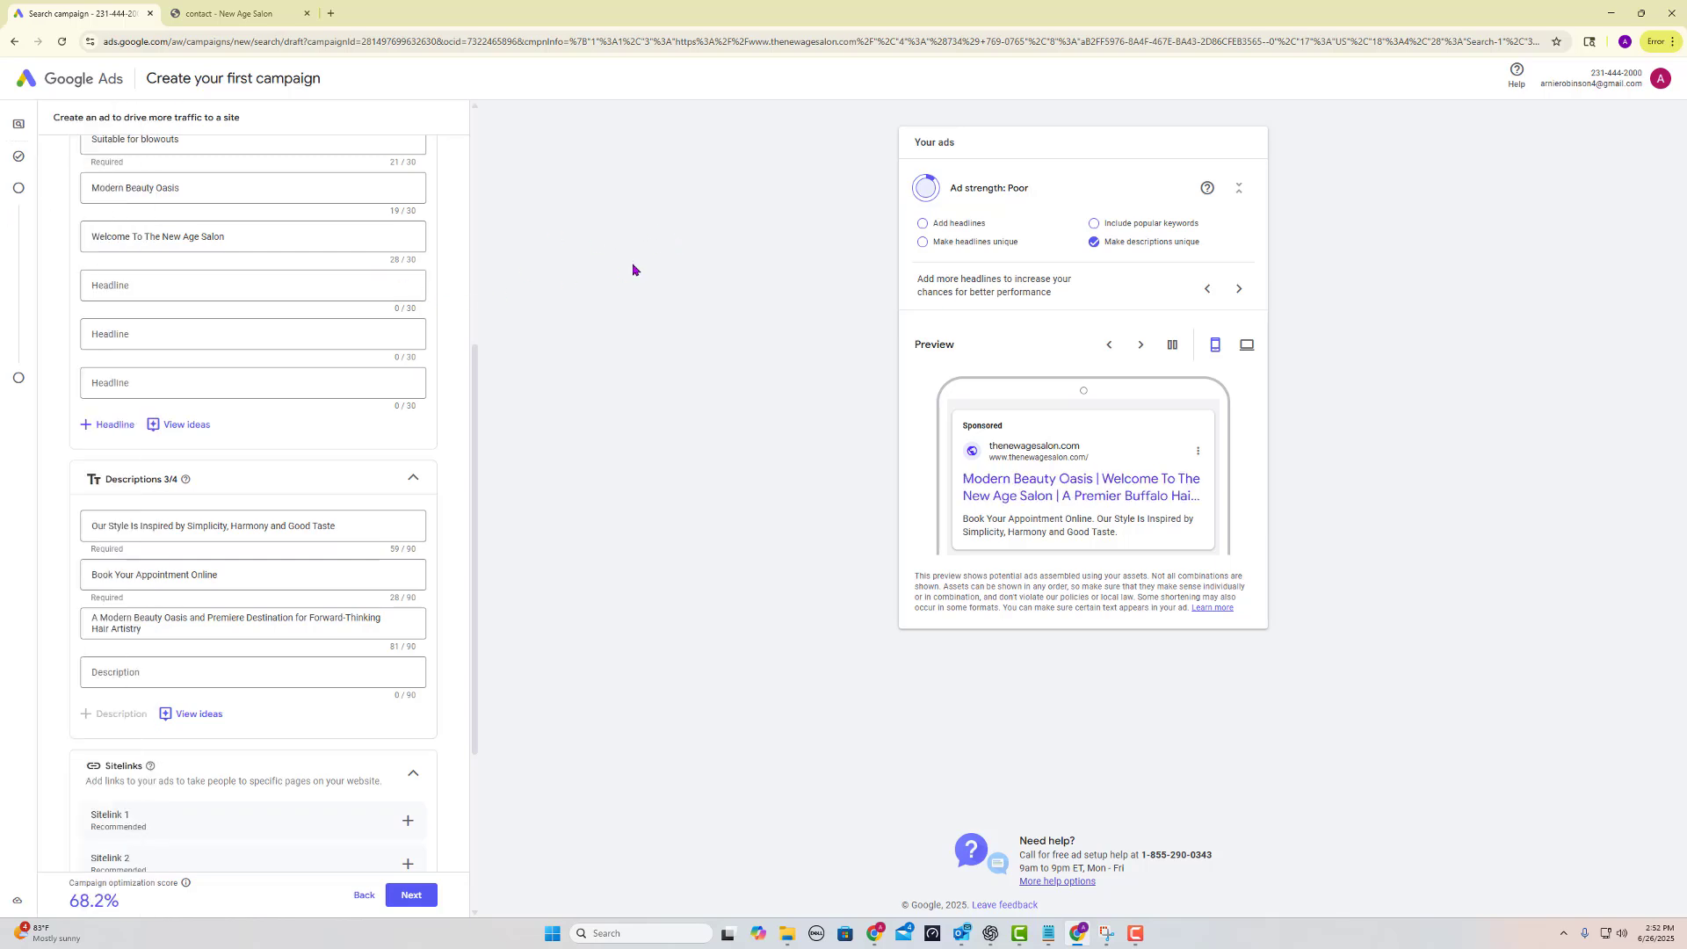
# - Consult the headline suggestions in ChatGPT and add the headline "Hair Extensions You'll Love" to the ad
pyautogui.scroll(3, 356, 317)
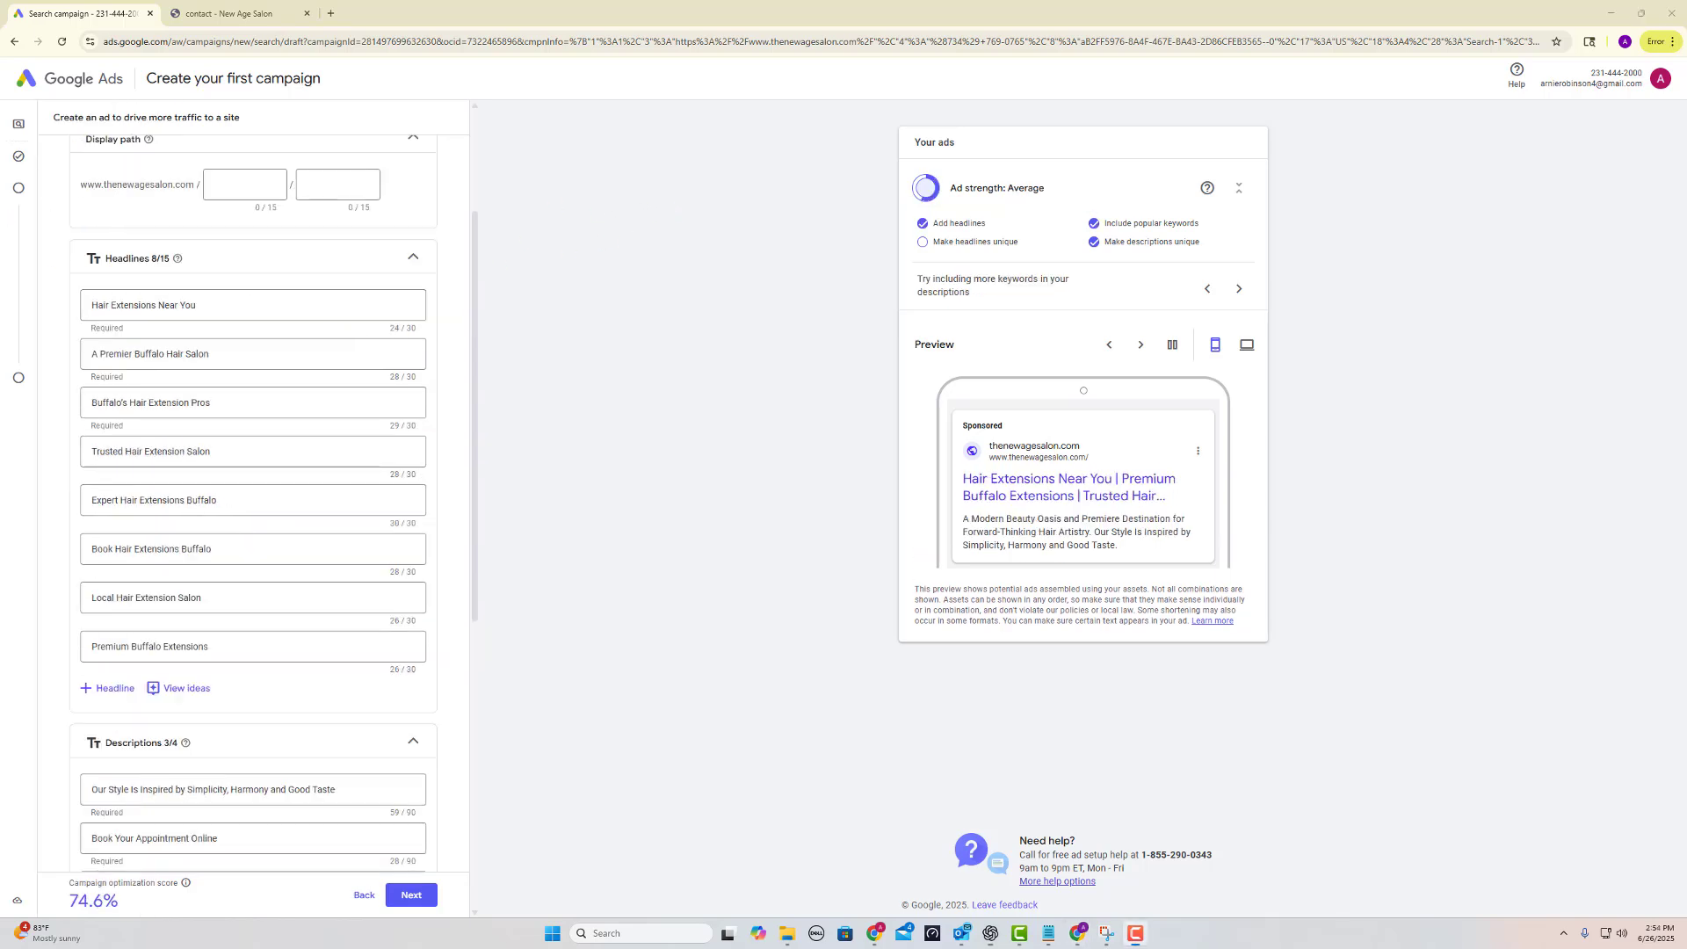
pyautogui.click(990, 933)
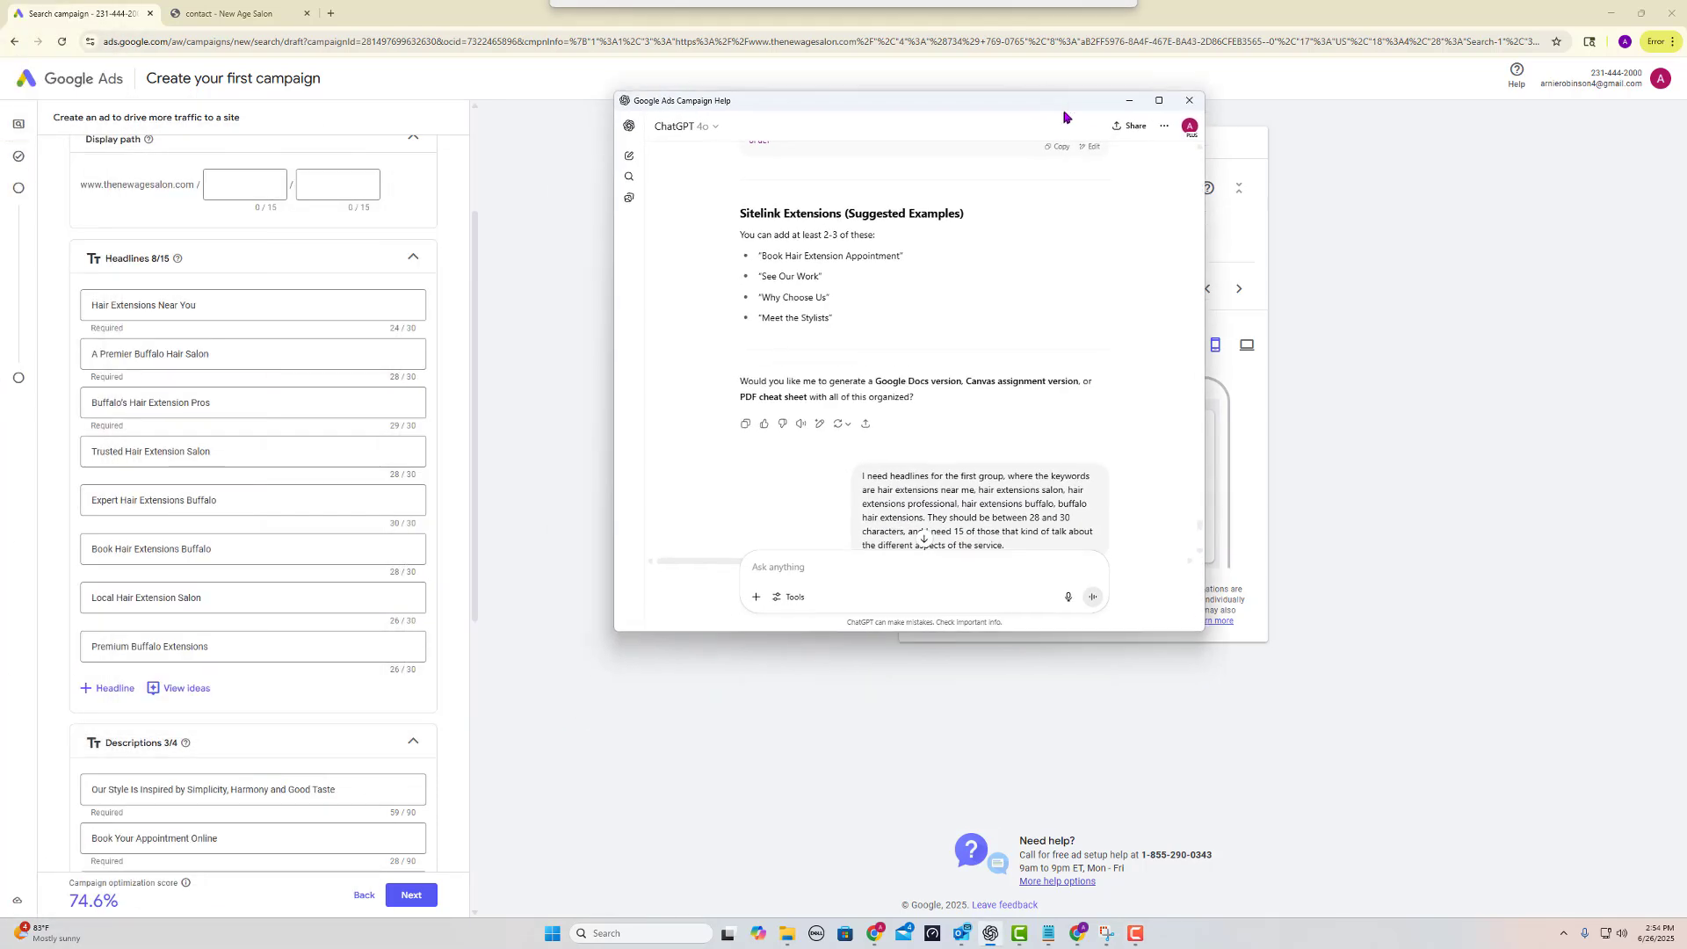
pyautogui.scroll(-2, 988, 488)
pyautogui.scroll(2, 976, 414)
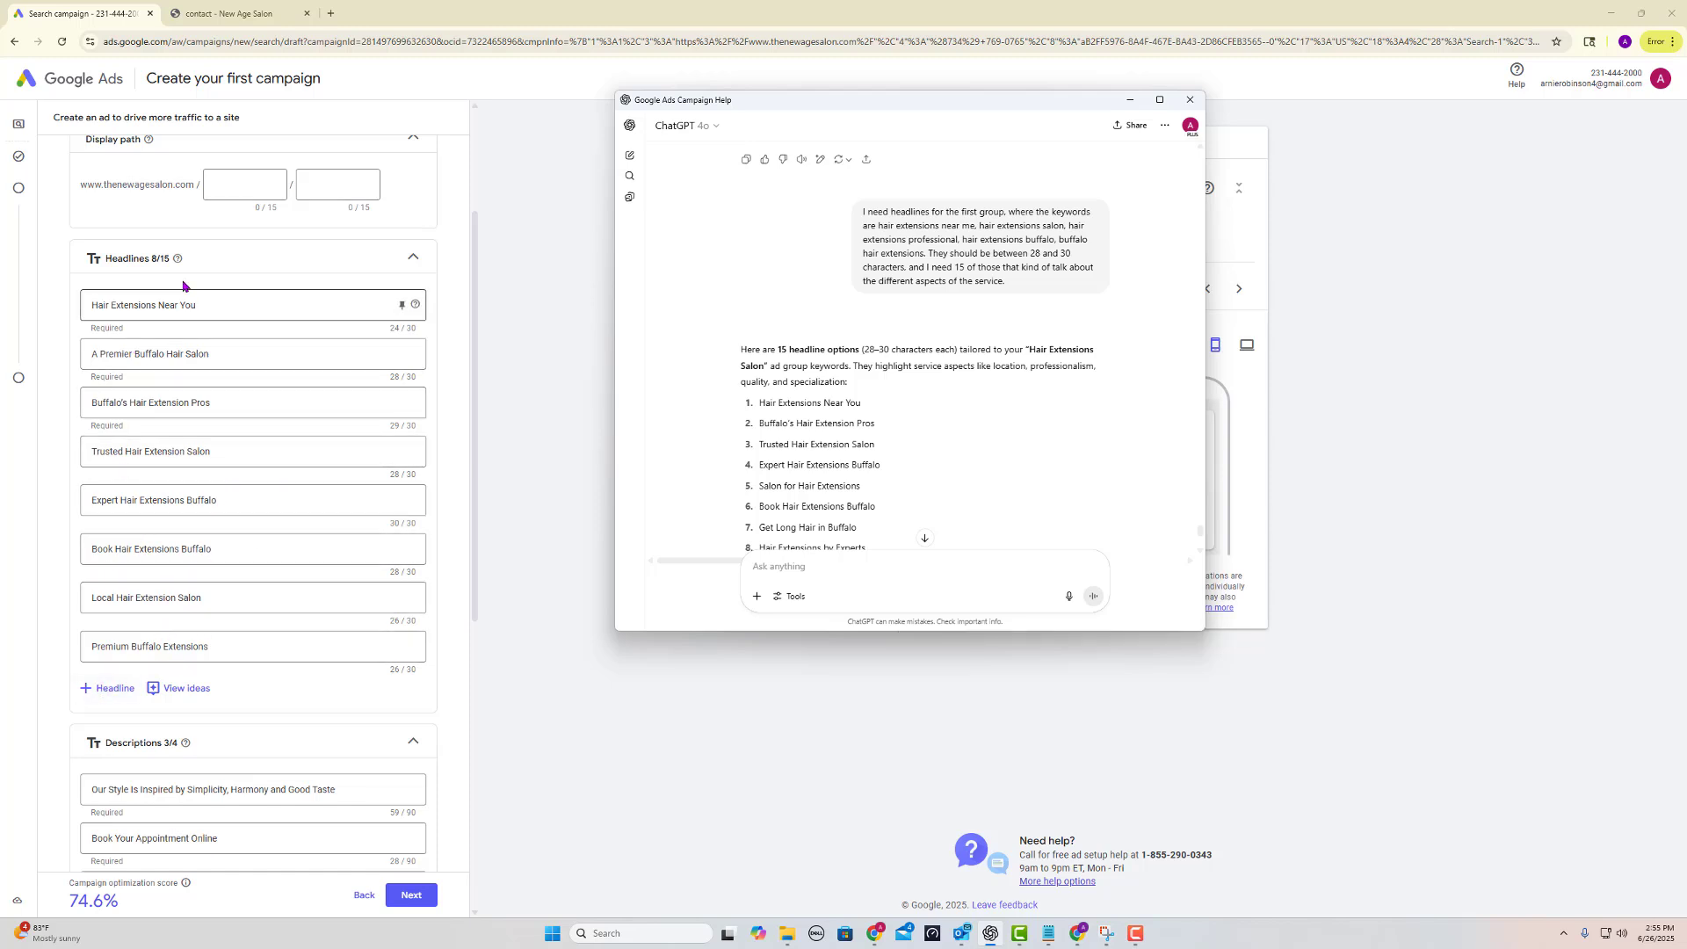
pyautogui.click(86, 690)
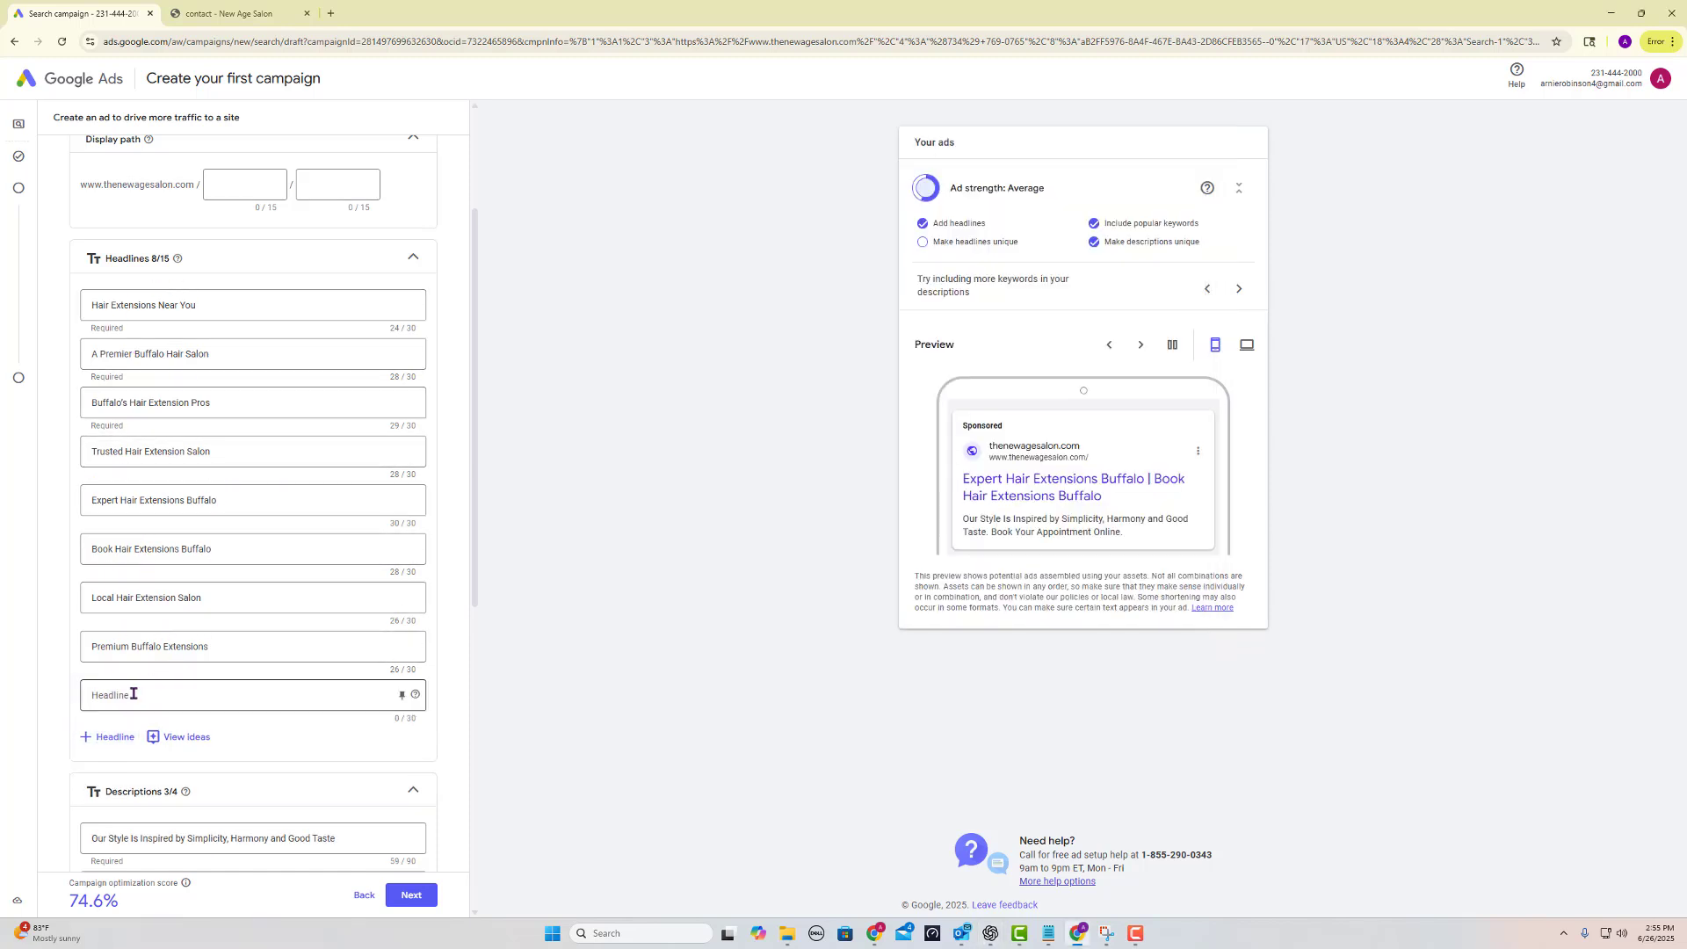
pyautogui.click(136, 694)
pyautogui.write("Hair Extensions You'll Love")
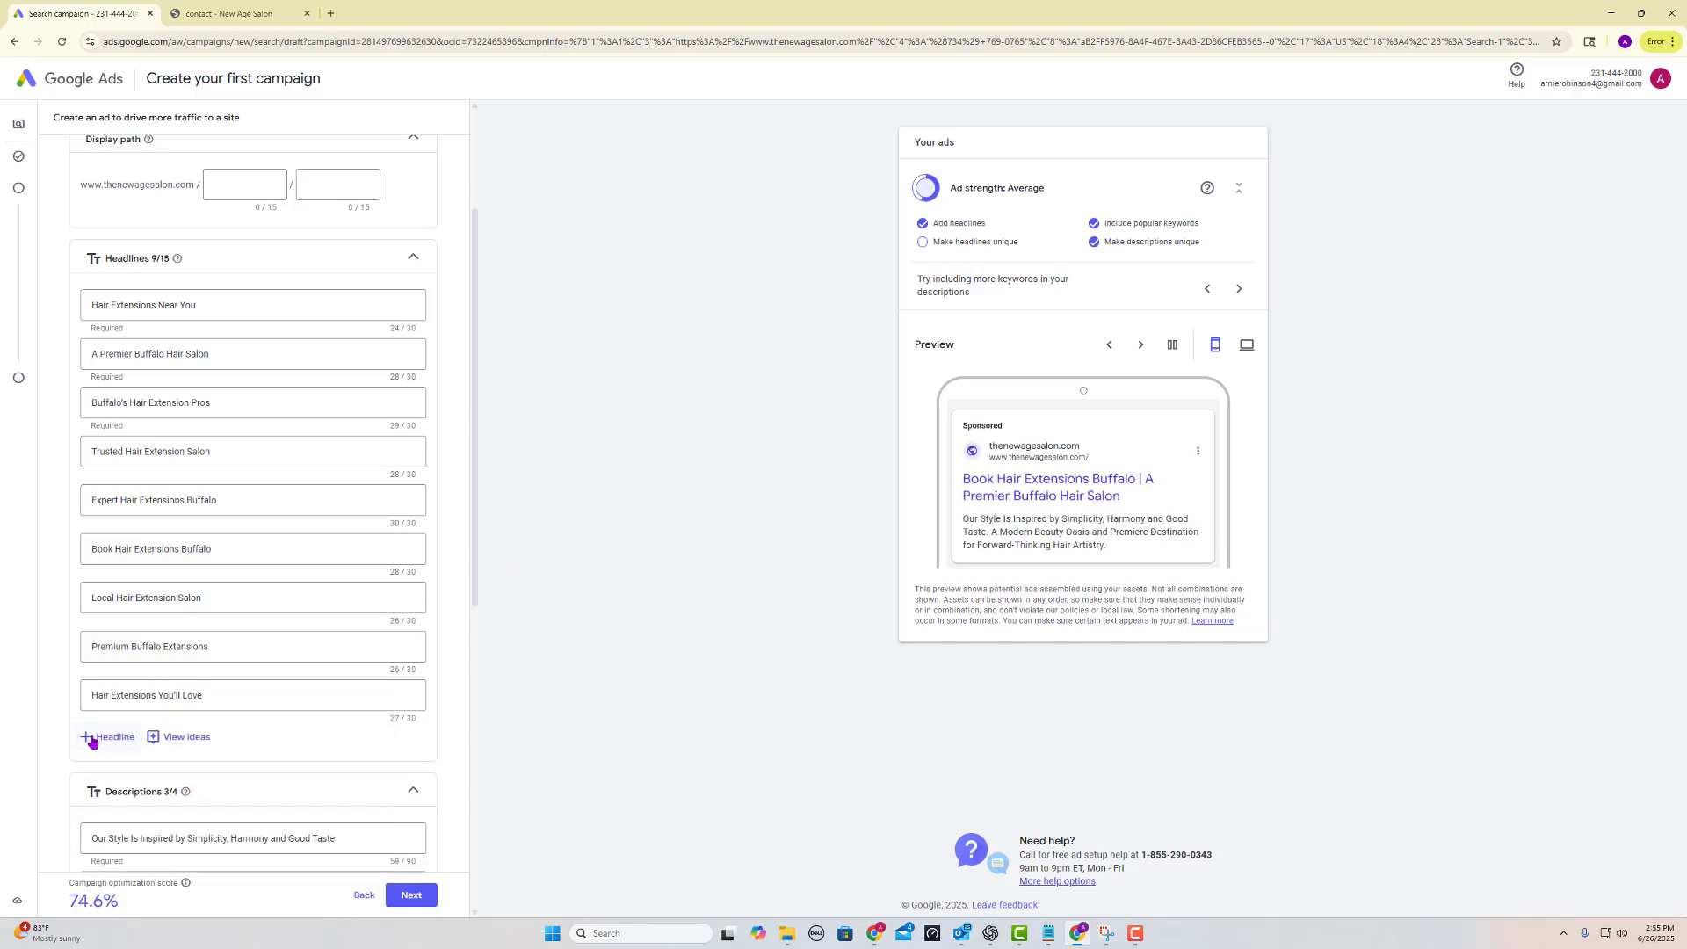
# - Add another headline to the ad reading "The New Age Salon"
pyautogui.click(107, 738)
pyautogui.click(155, 742)
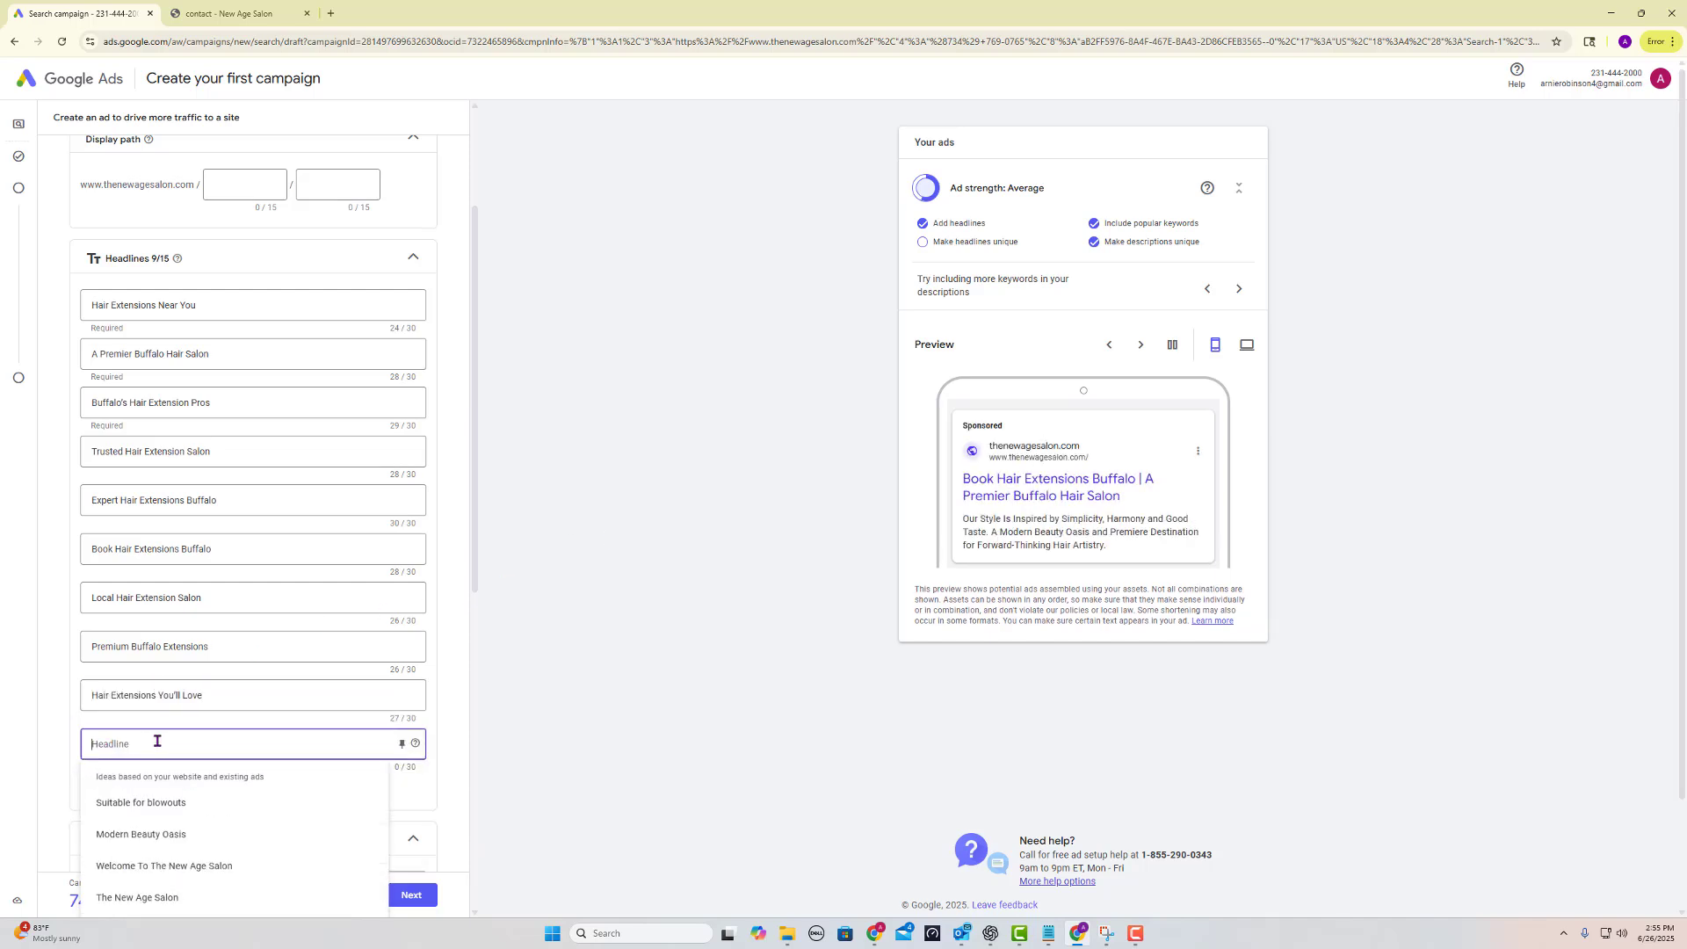
pyautogui.write('The New Af')
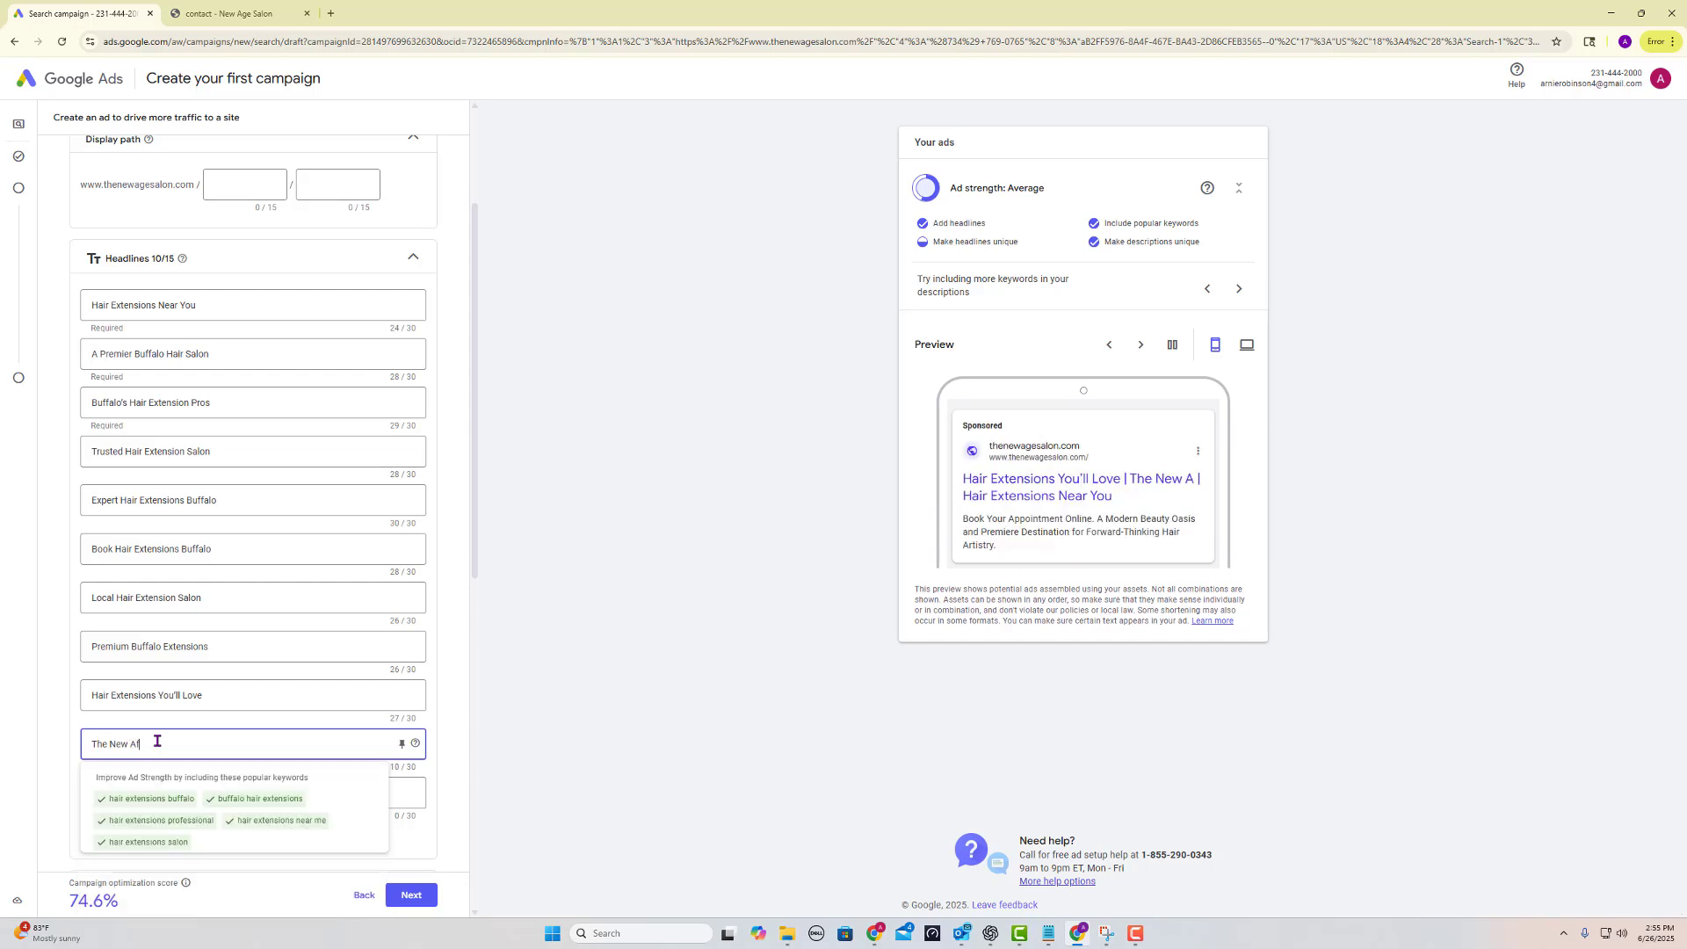
pyautogui.press('BackSpace')
pyautogui.write('ge ')
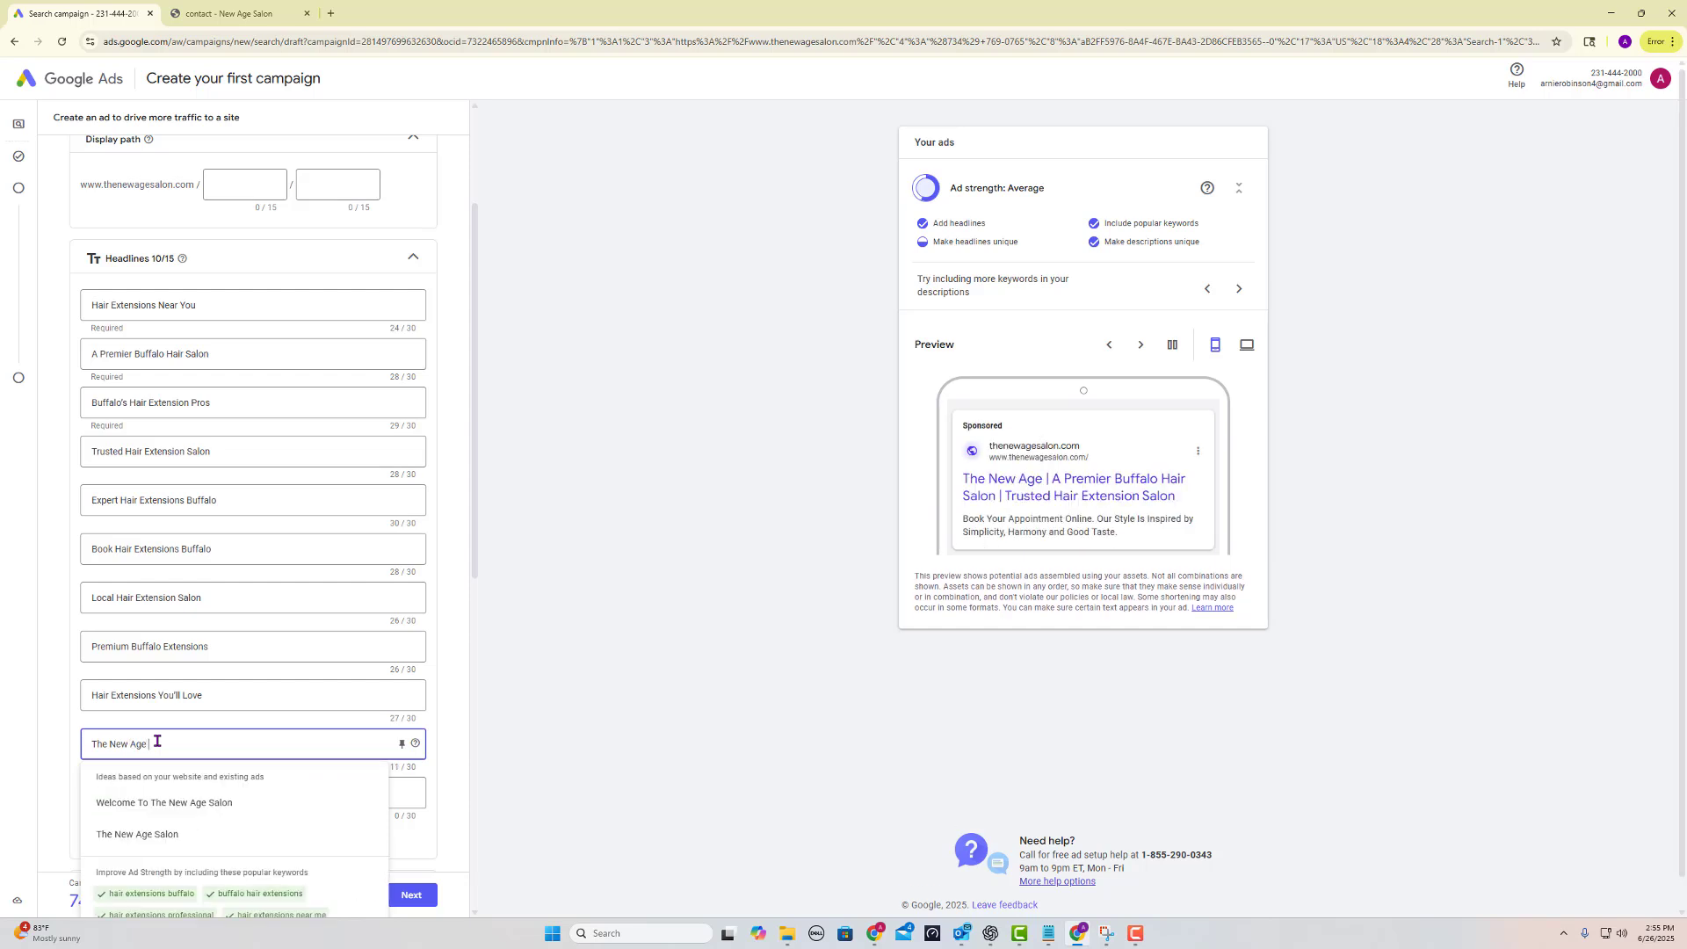
pyautogui.write('Salon')
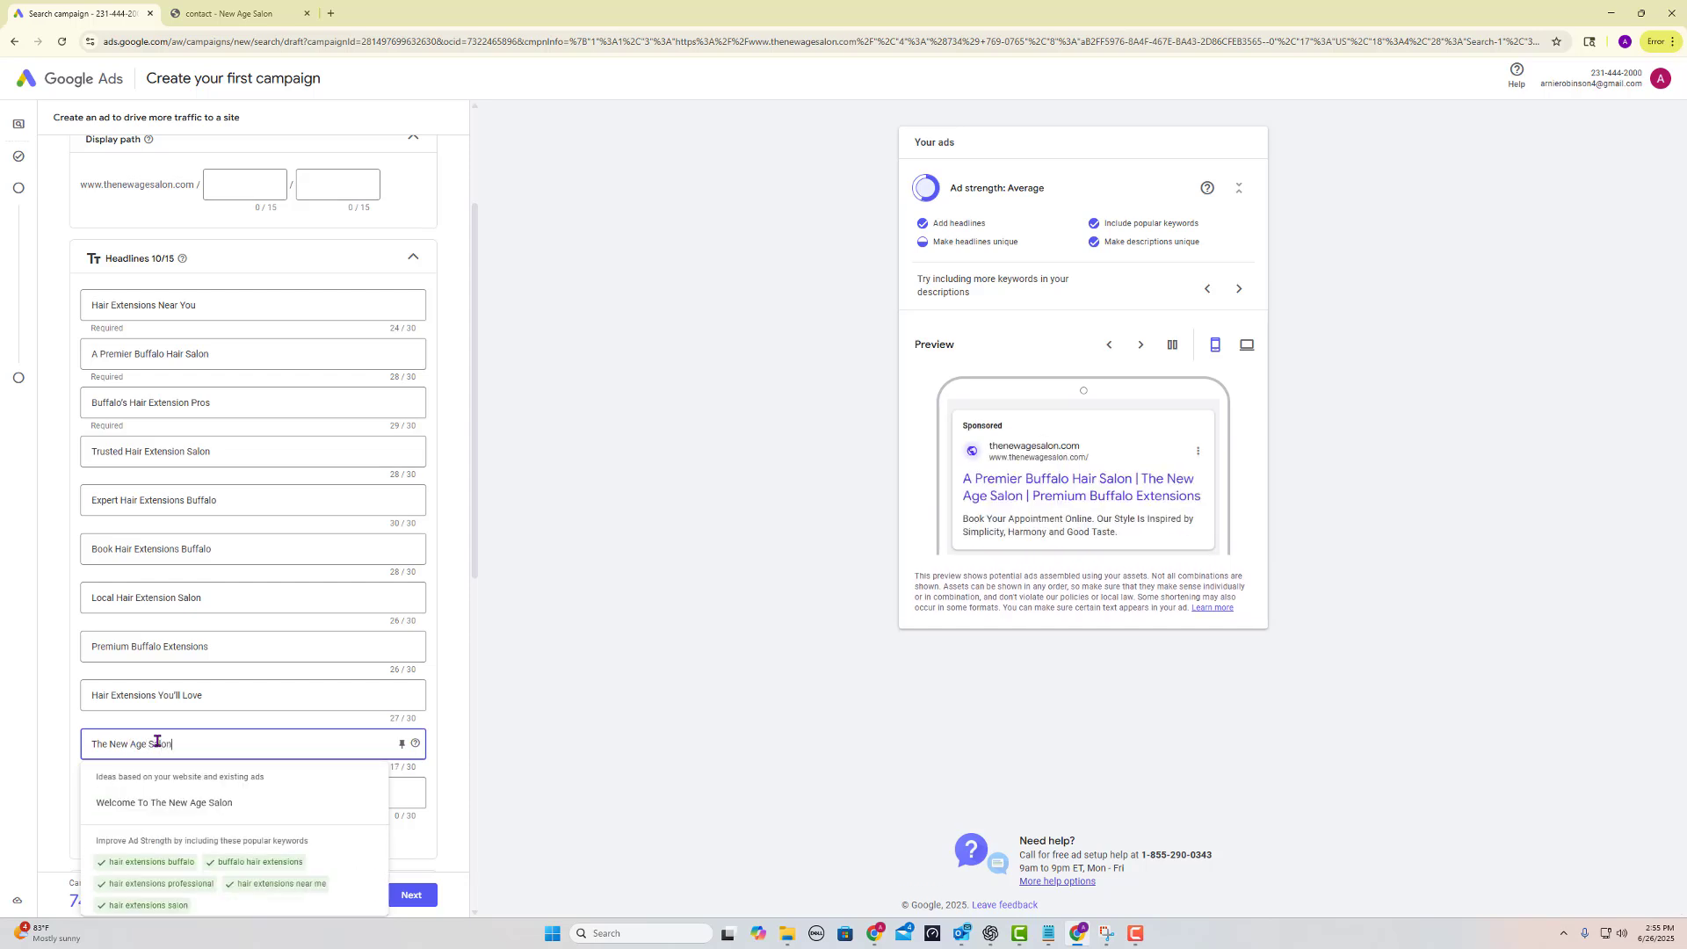
pyautogui.click(535, 681)
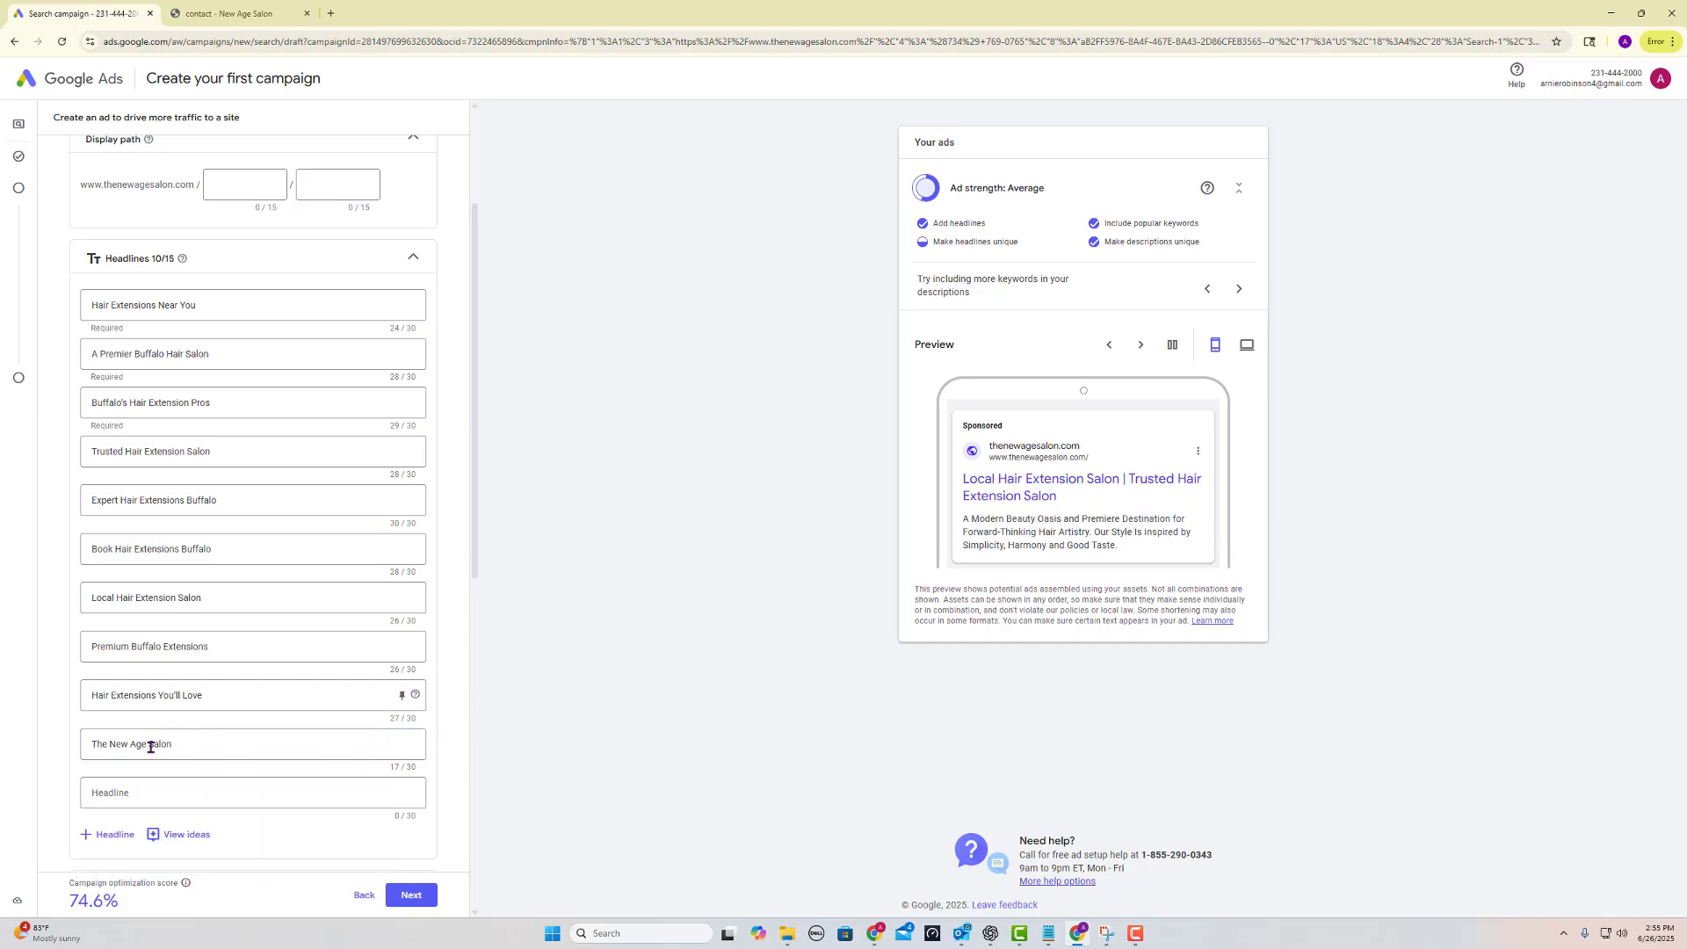
# - In ChatGPT, request four Google Ads descriptions in capitalized case, between 87 and 90 characters, with calls to action and a free consultation in one
pyautogui.scroll(-1, 219, 742)
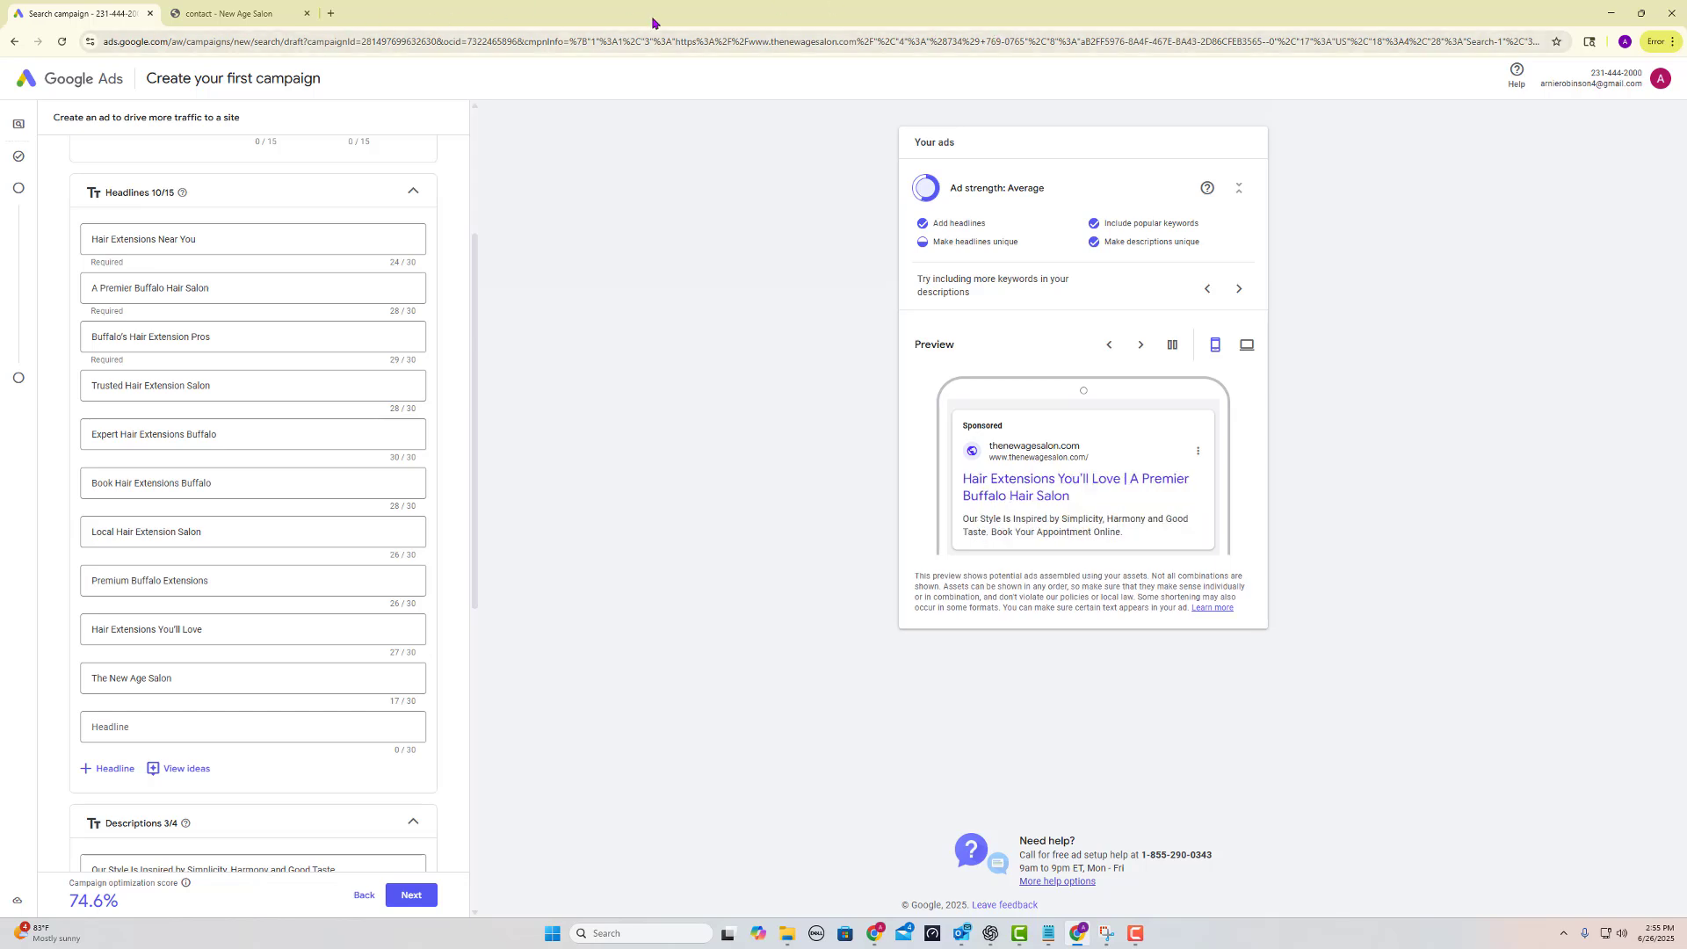
pyautogui.scroll(-2, 223, 703)
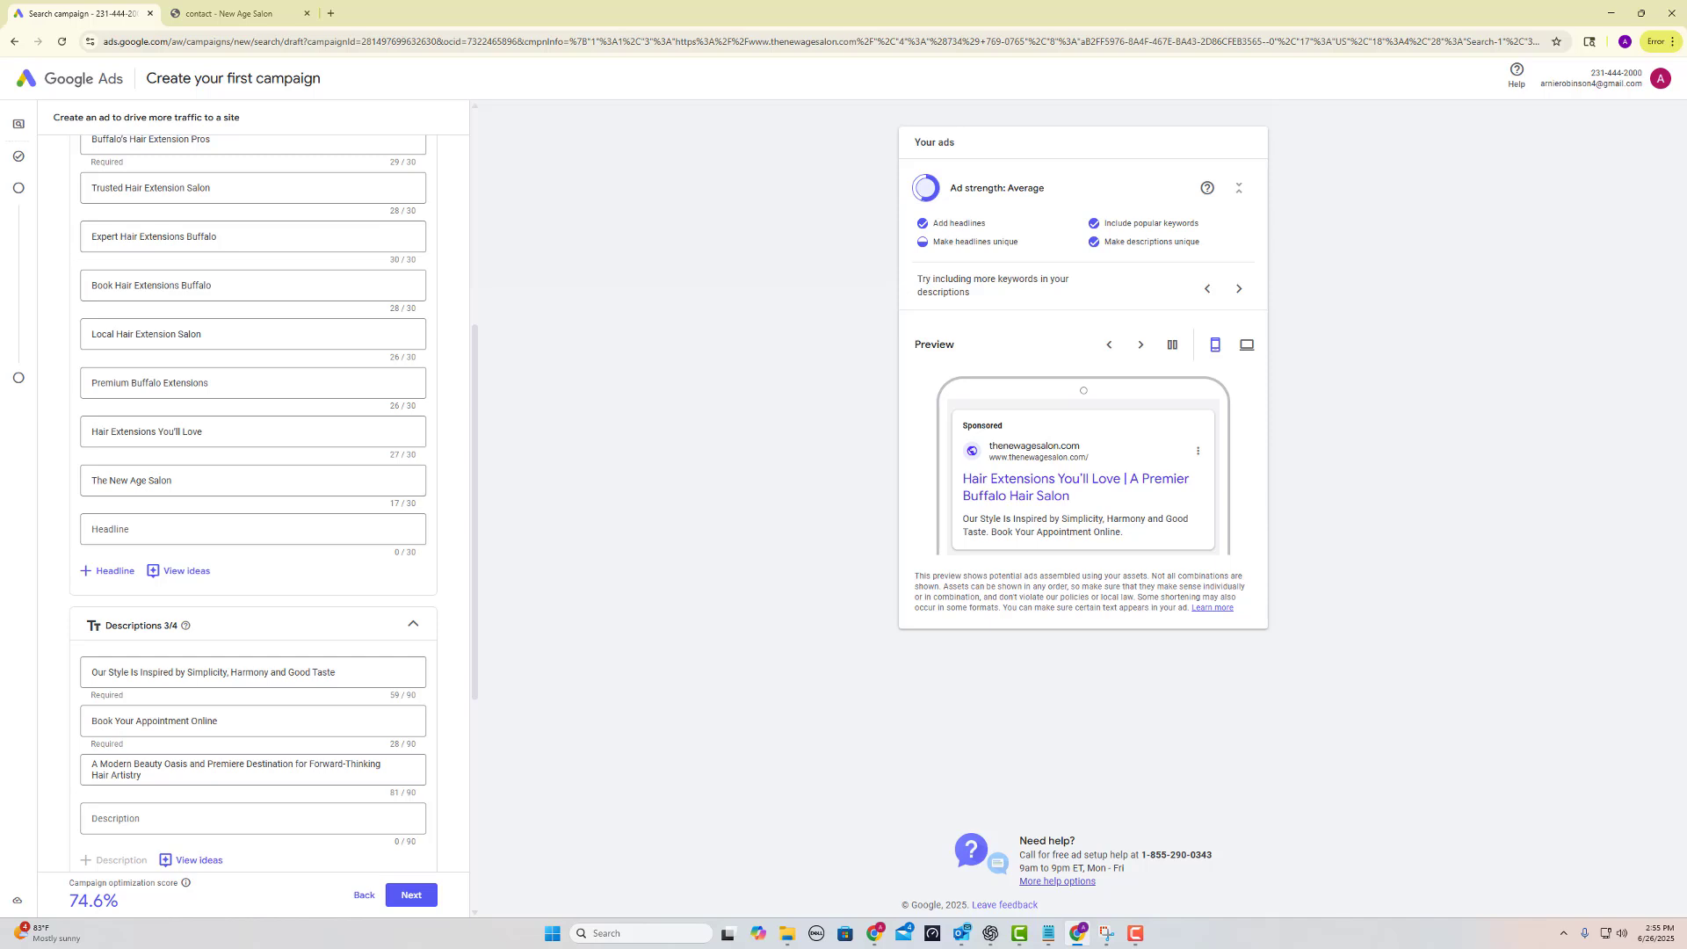
pyautogui.hotkey('alt', 'Tab')
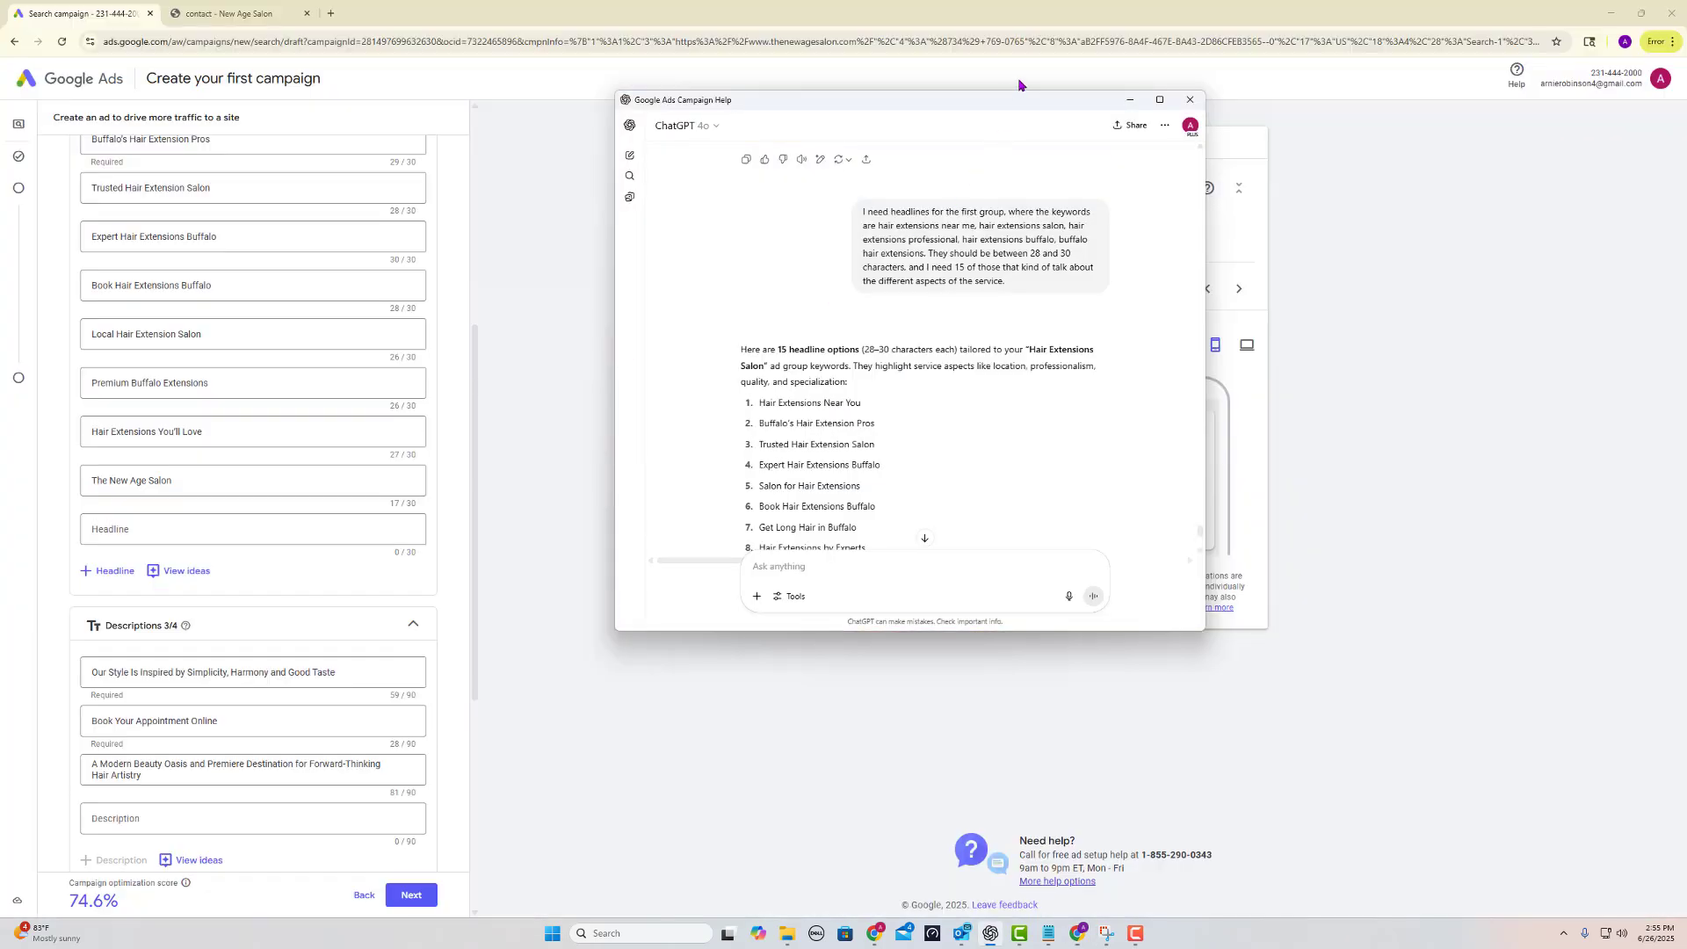
pyautogui.scroll(-1, 936, 295)
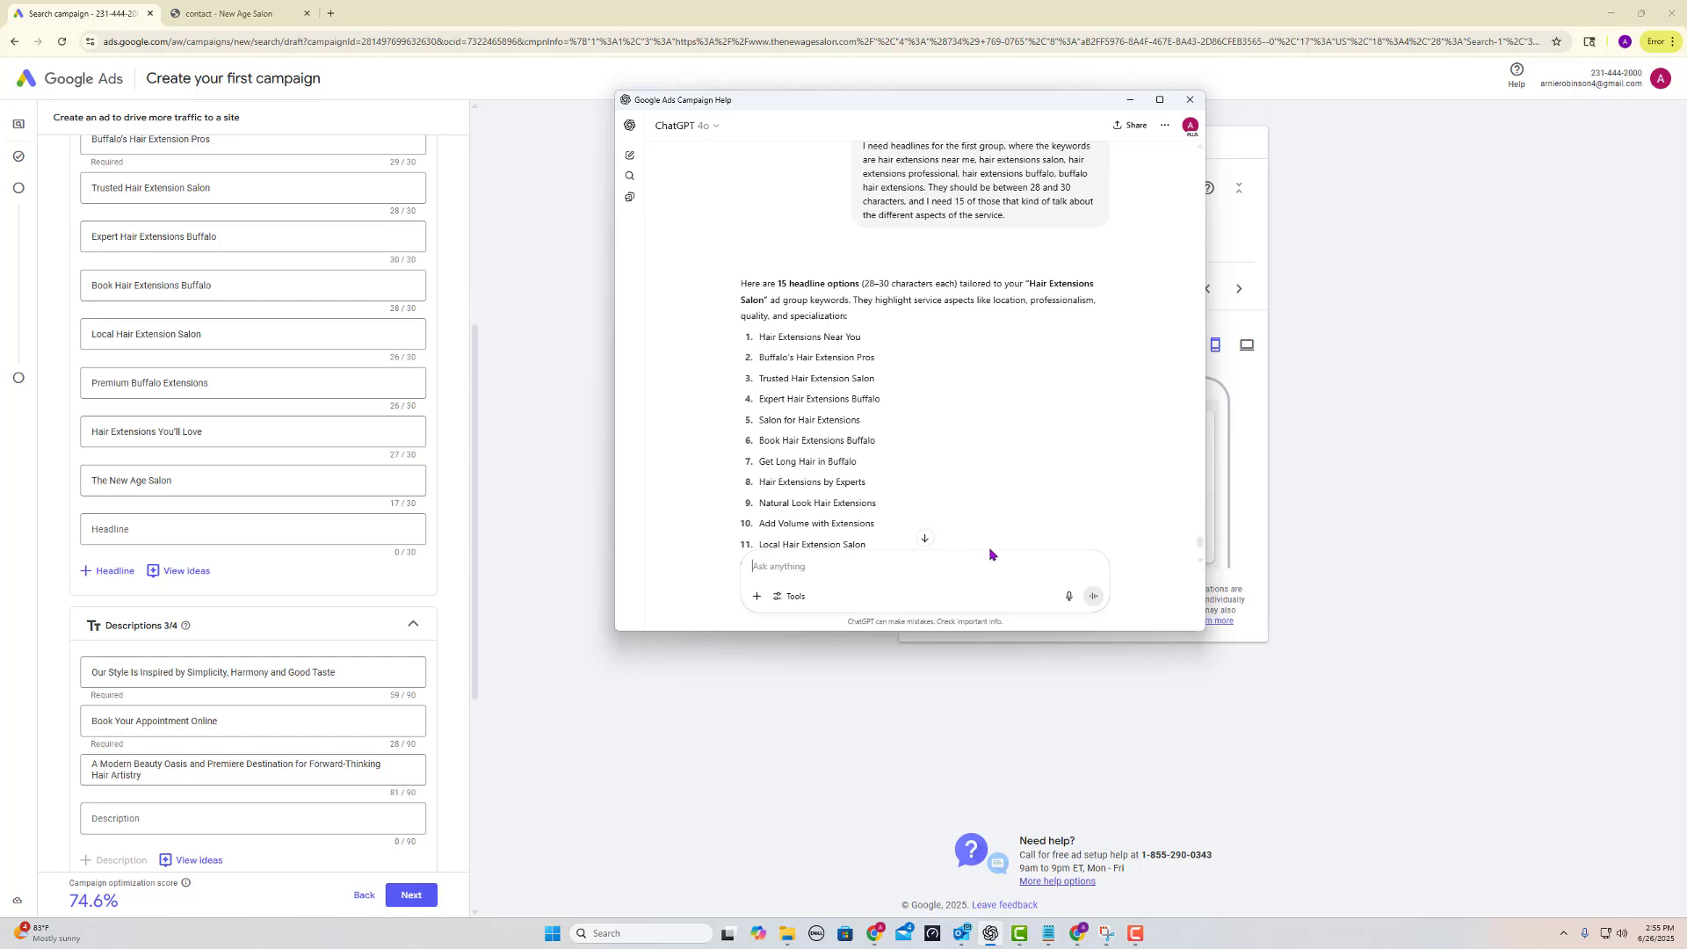
pyautogui.click(1070, 597)
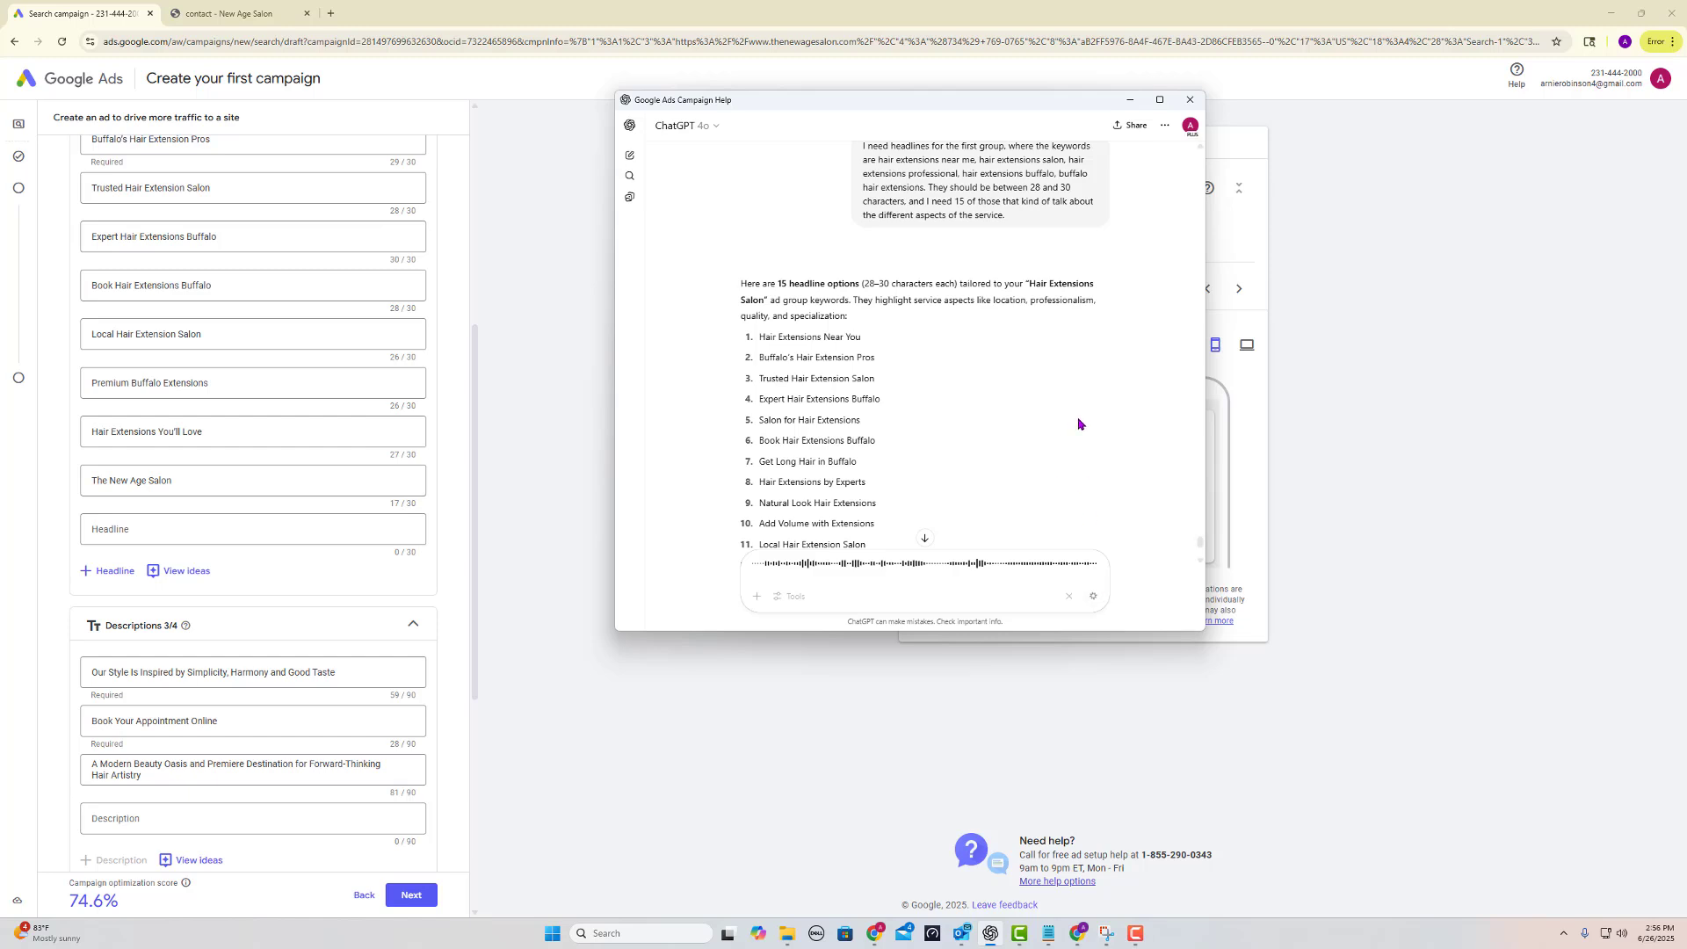
pyautogui.scroll(-3, 1079, 424)
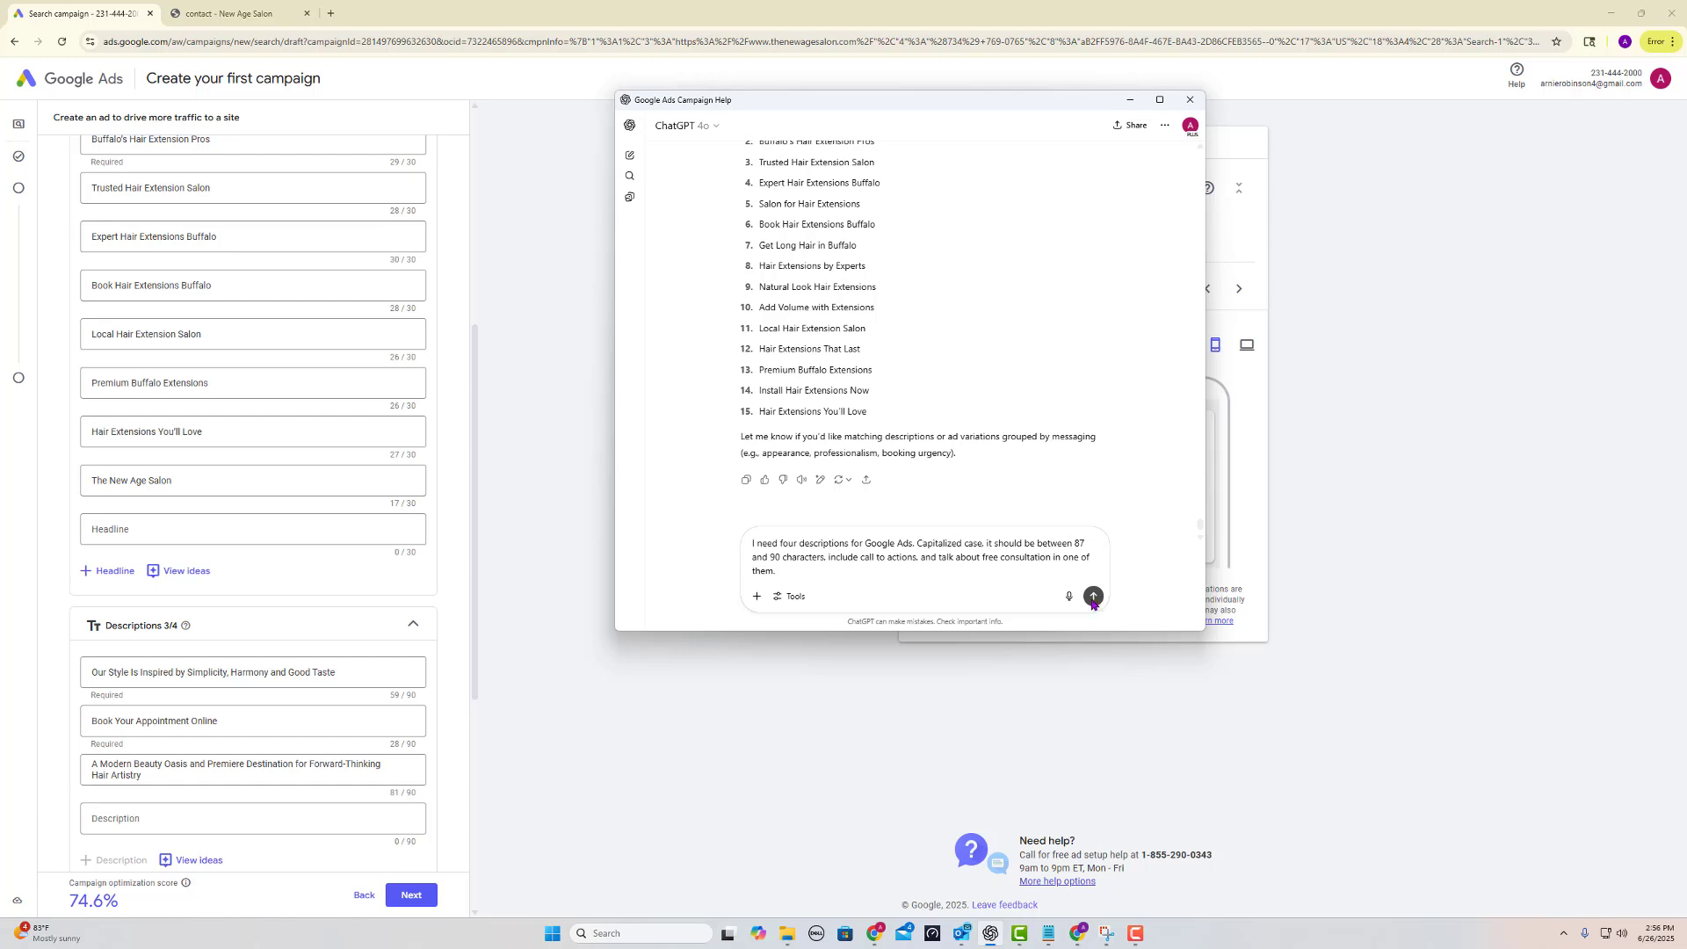
pyautogui.click(1093, 597)
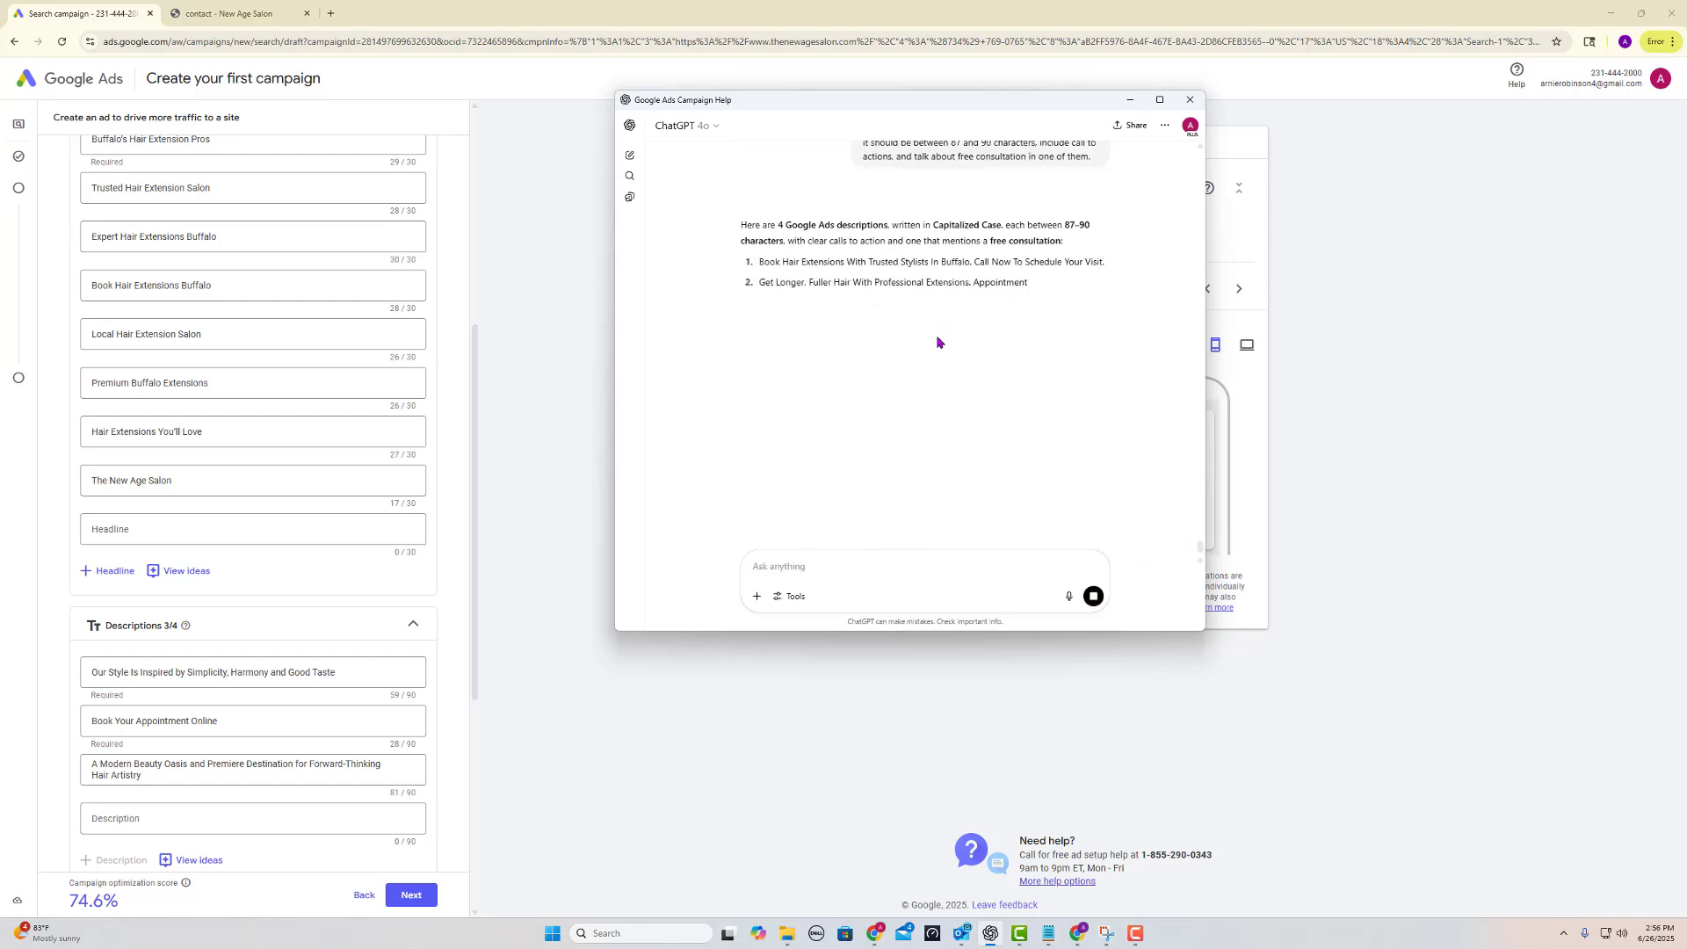
# - Replace the ad's first description with ChatGPT's "Book Hair Extensions With Trusted Stylists In Buffalo. Call Now To Schedule Your Visit."
pyautogui.tripleClick(888, 262)
pyautogui.hotkey('ctrl', 'c')
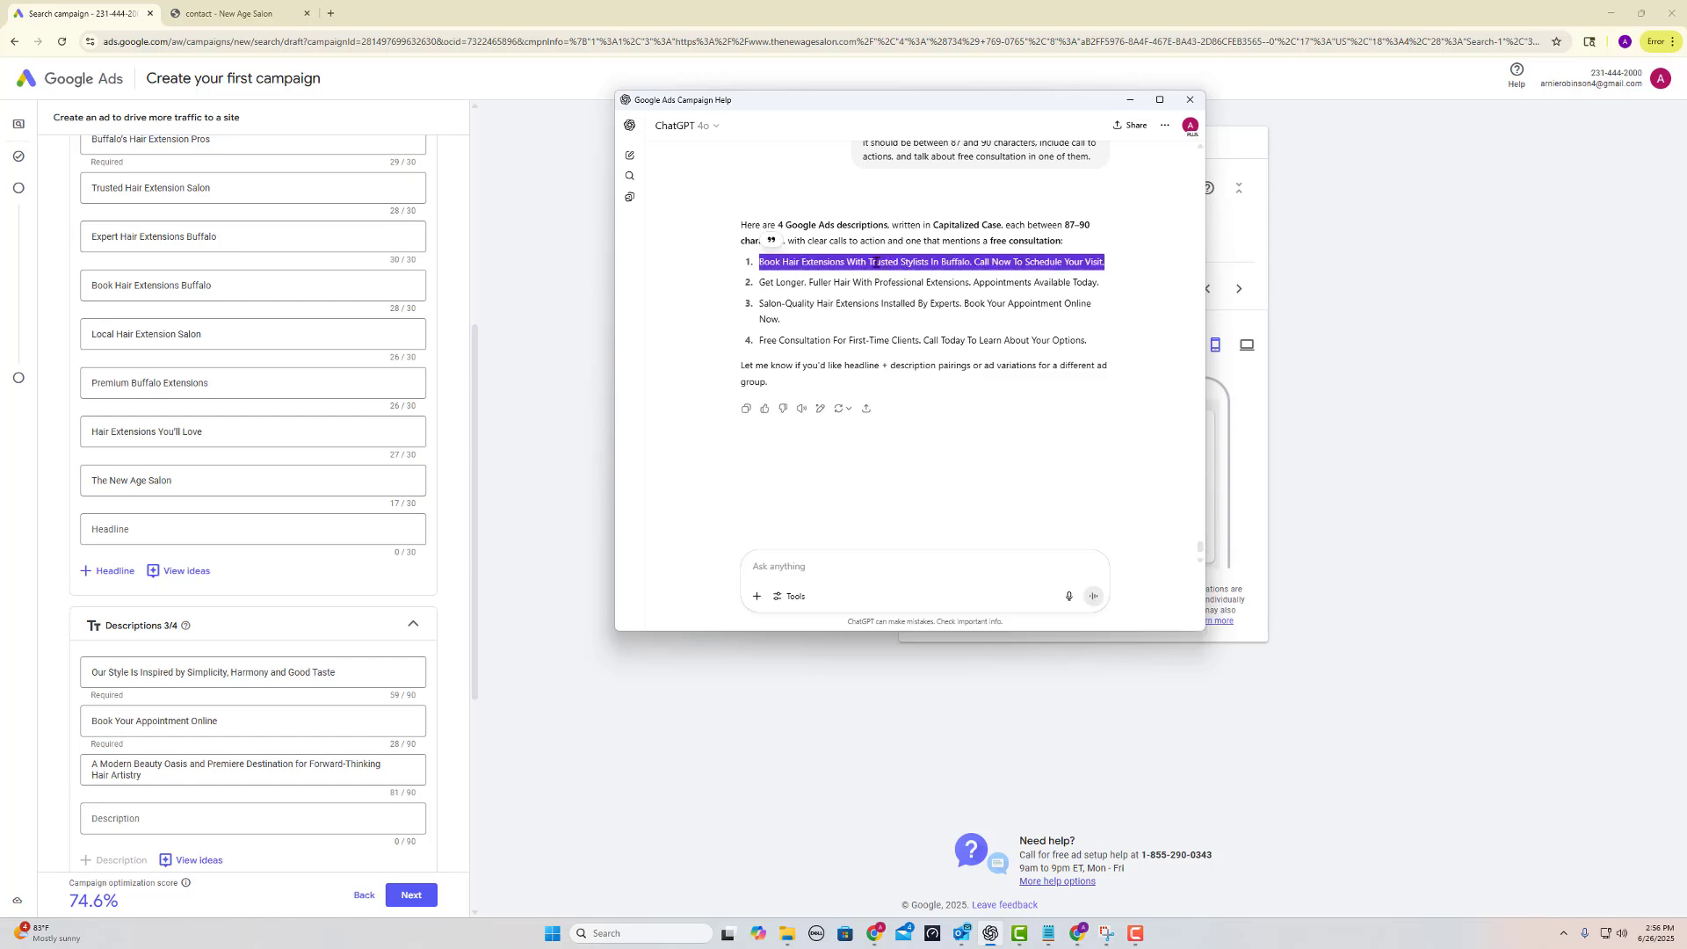
pyautogui.click(235, 671)
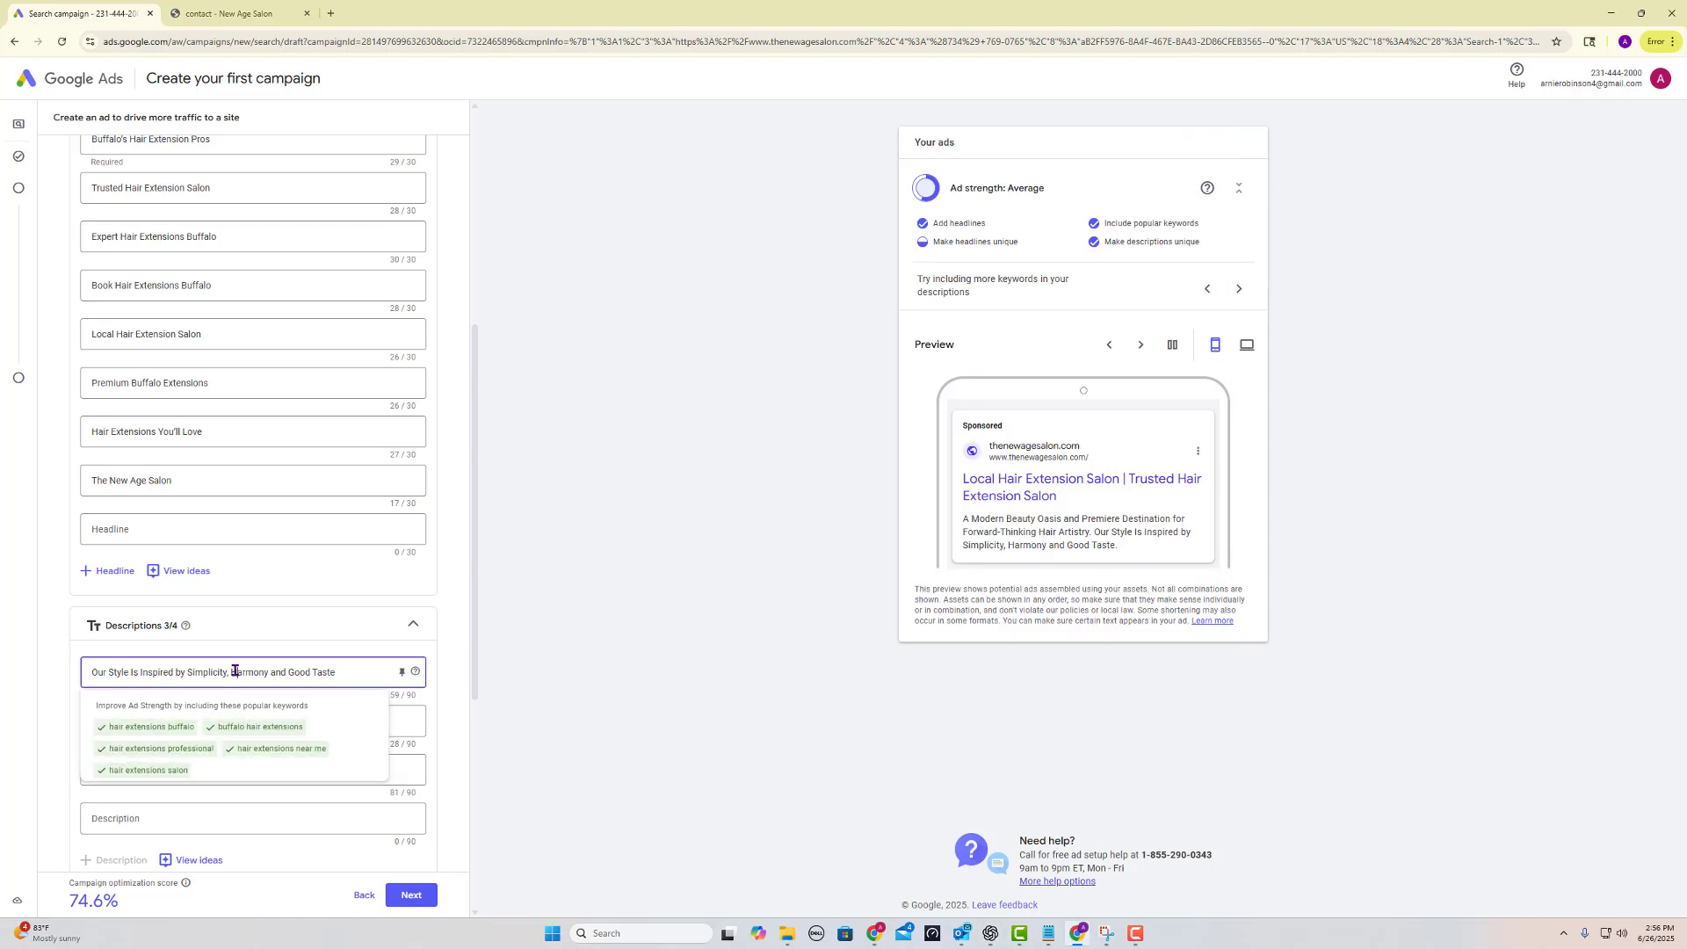
pyautogui.tripleClick(235, 671)
pyautogui.hotkey('ctrl', 'v')
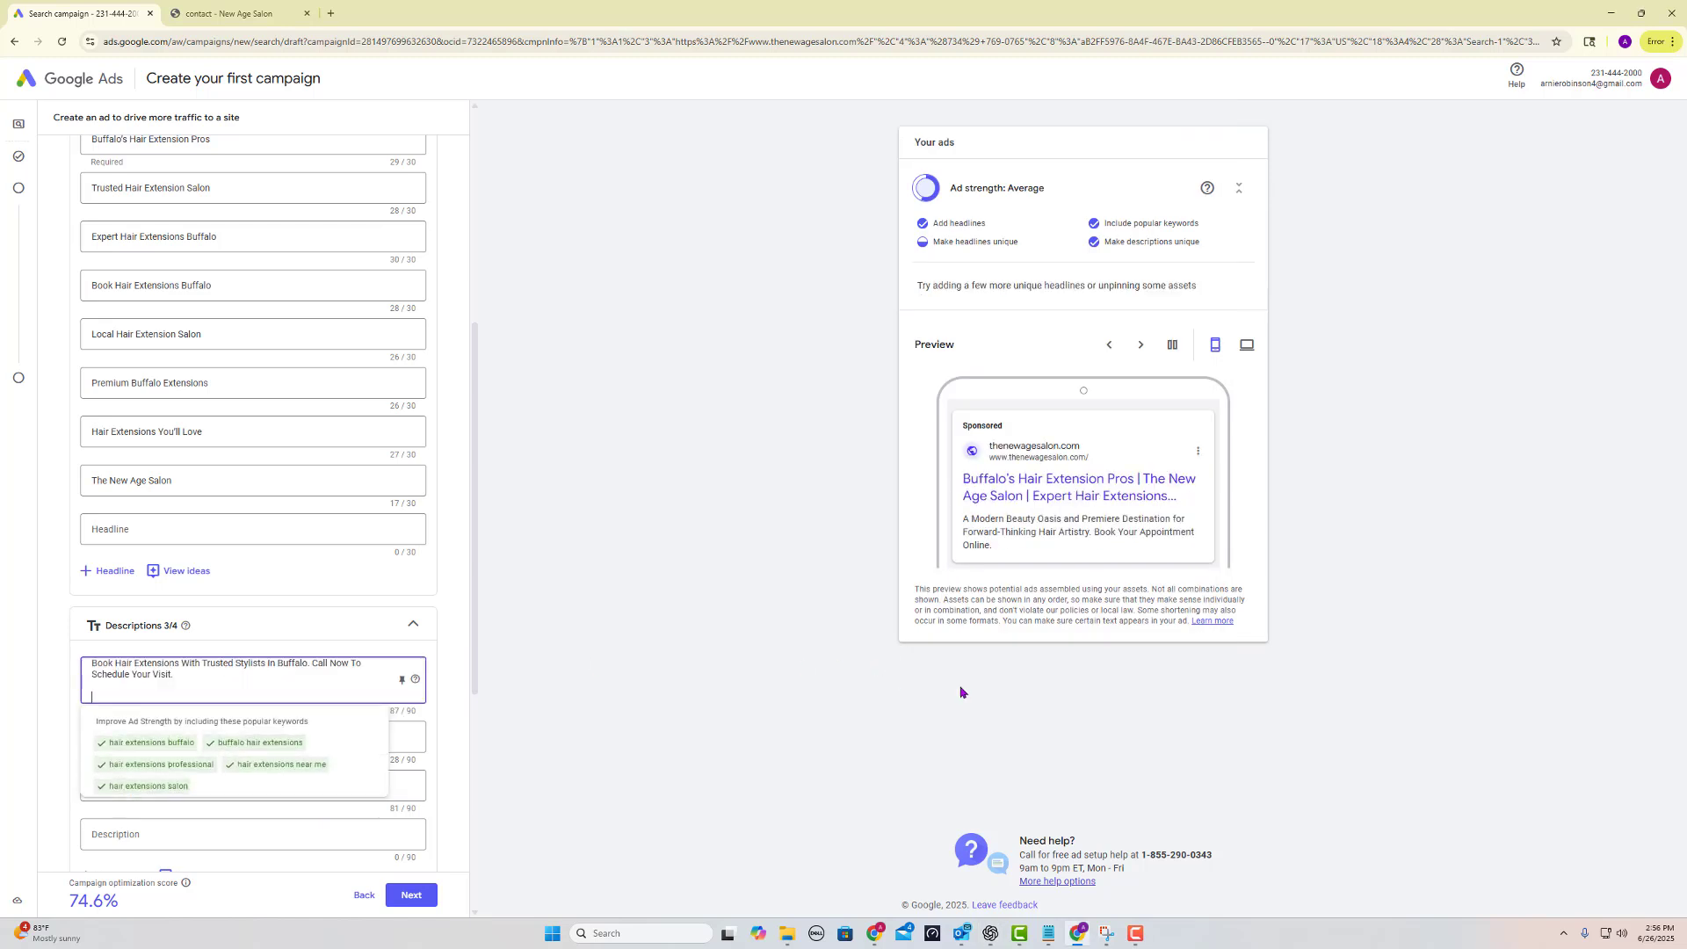
# - Replace the ad's second description with ChatGPT's "Get Longer, Fuller Hair With Professional Extensions. Appointments Available Today."
pyautogui.click(991, 934)
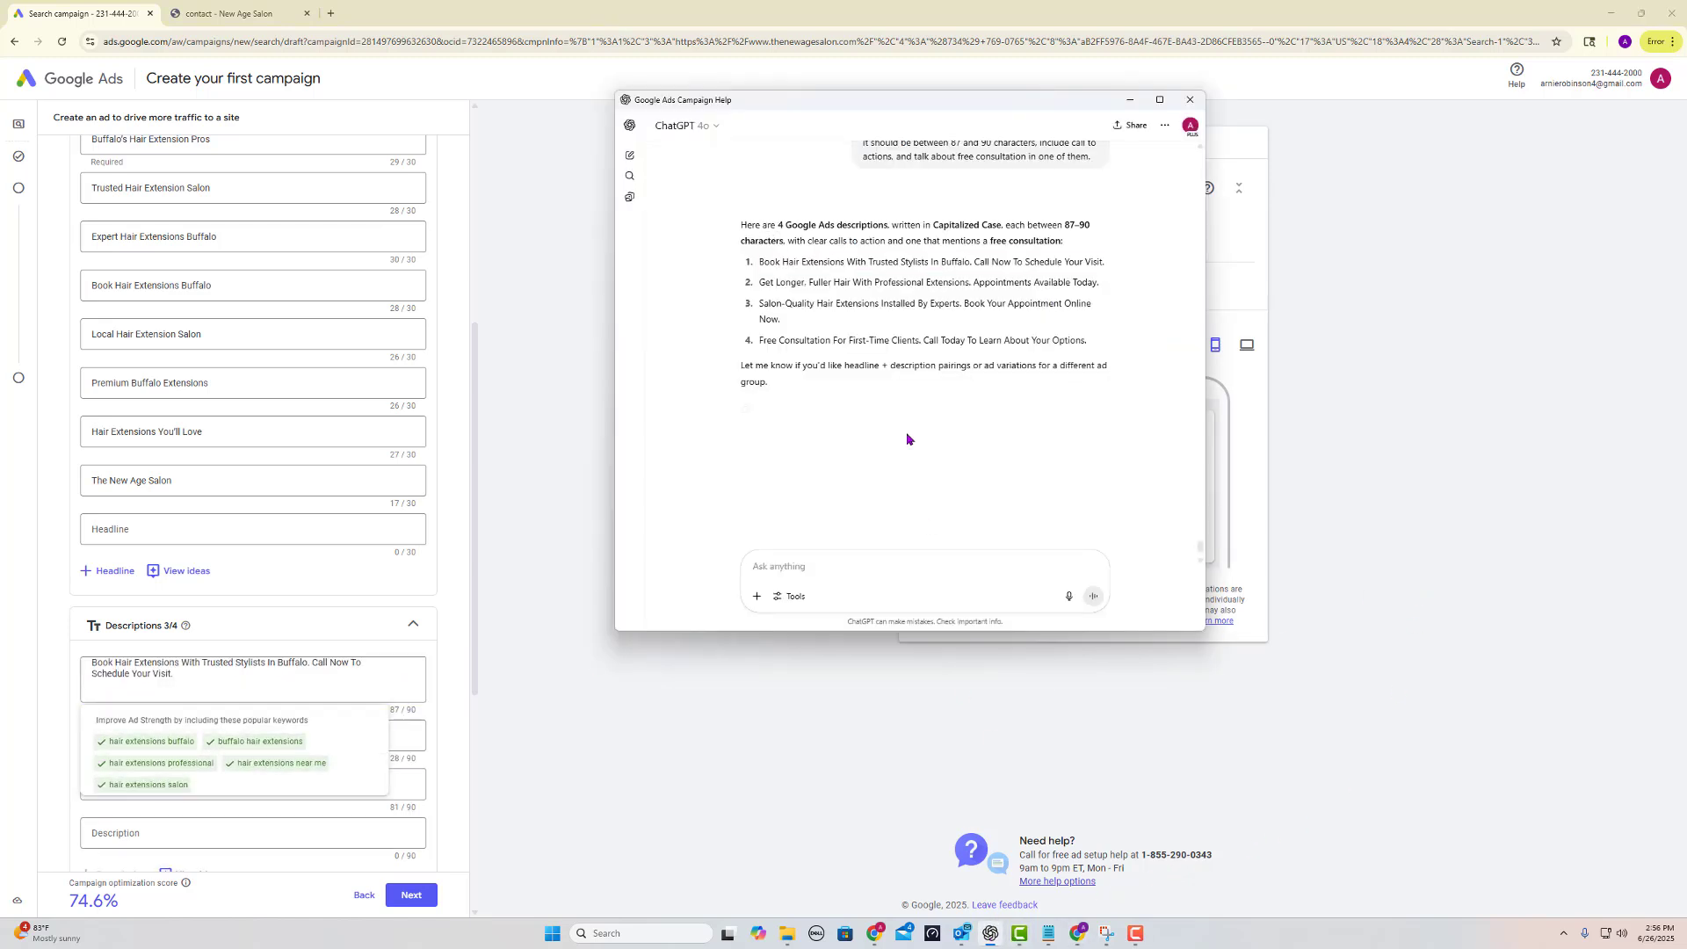
pyautogui.tripleClick(884, 279)
pyautogui.hotkey('ctrl', 'c')
pyautogui.click(493, 721)
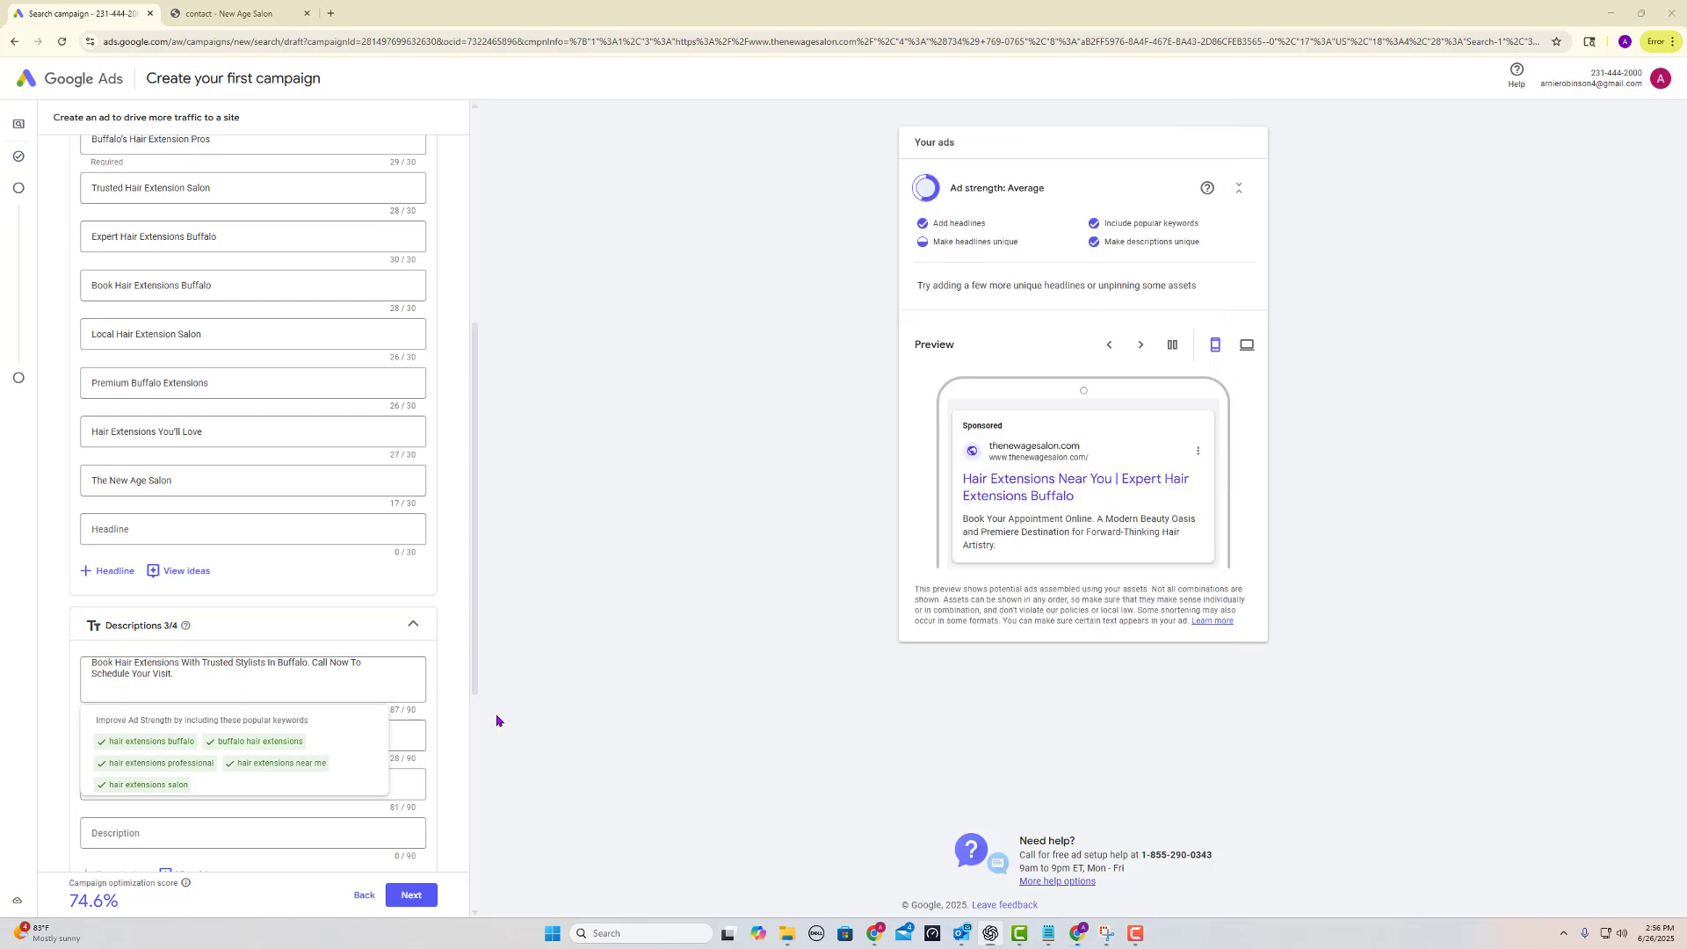
pyautogui.click(320, 682)
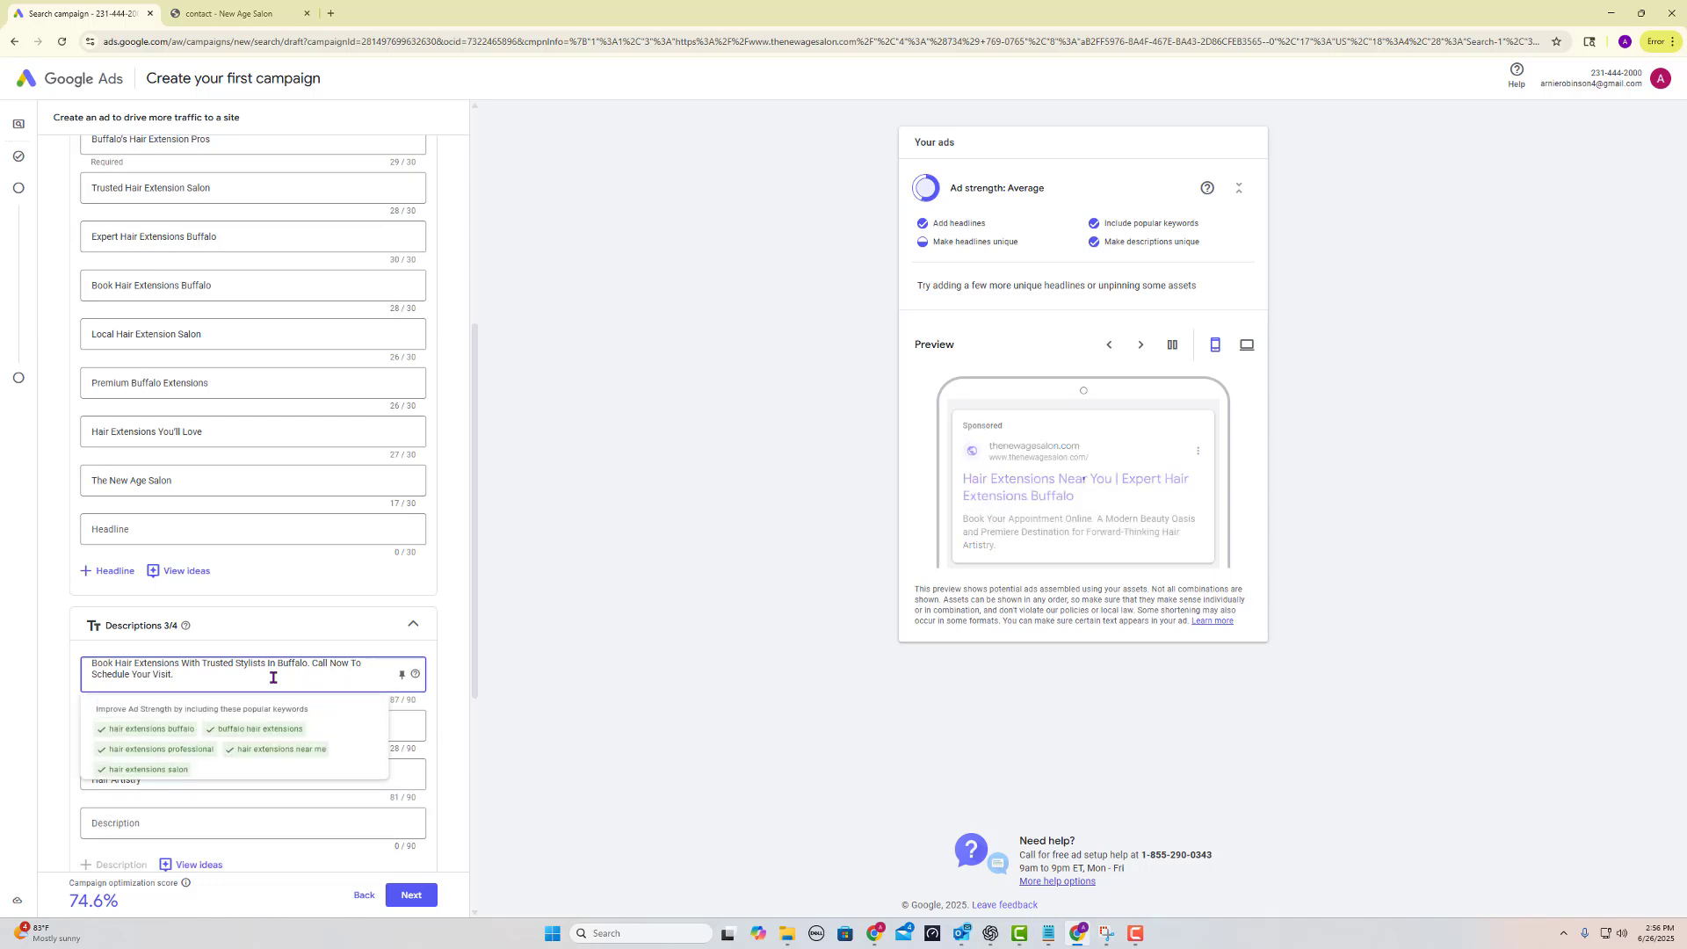
pyautogui.click(622, 546)
pyautogui.click(230, 716)
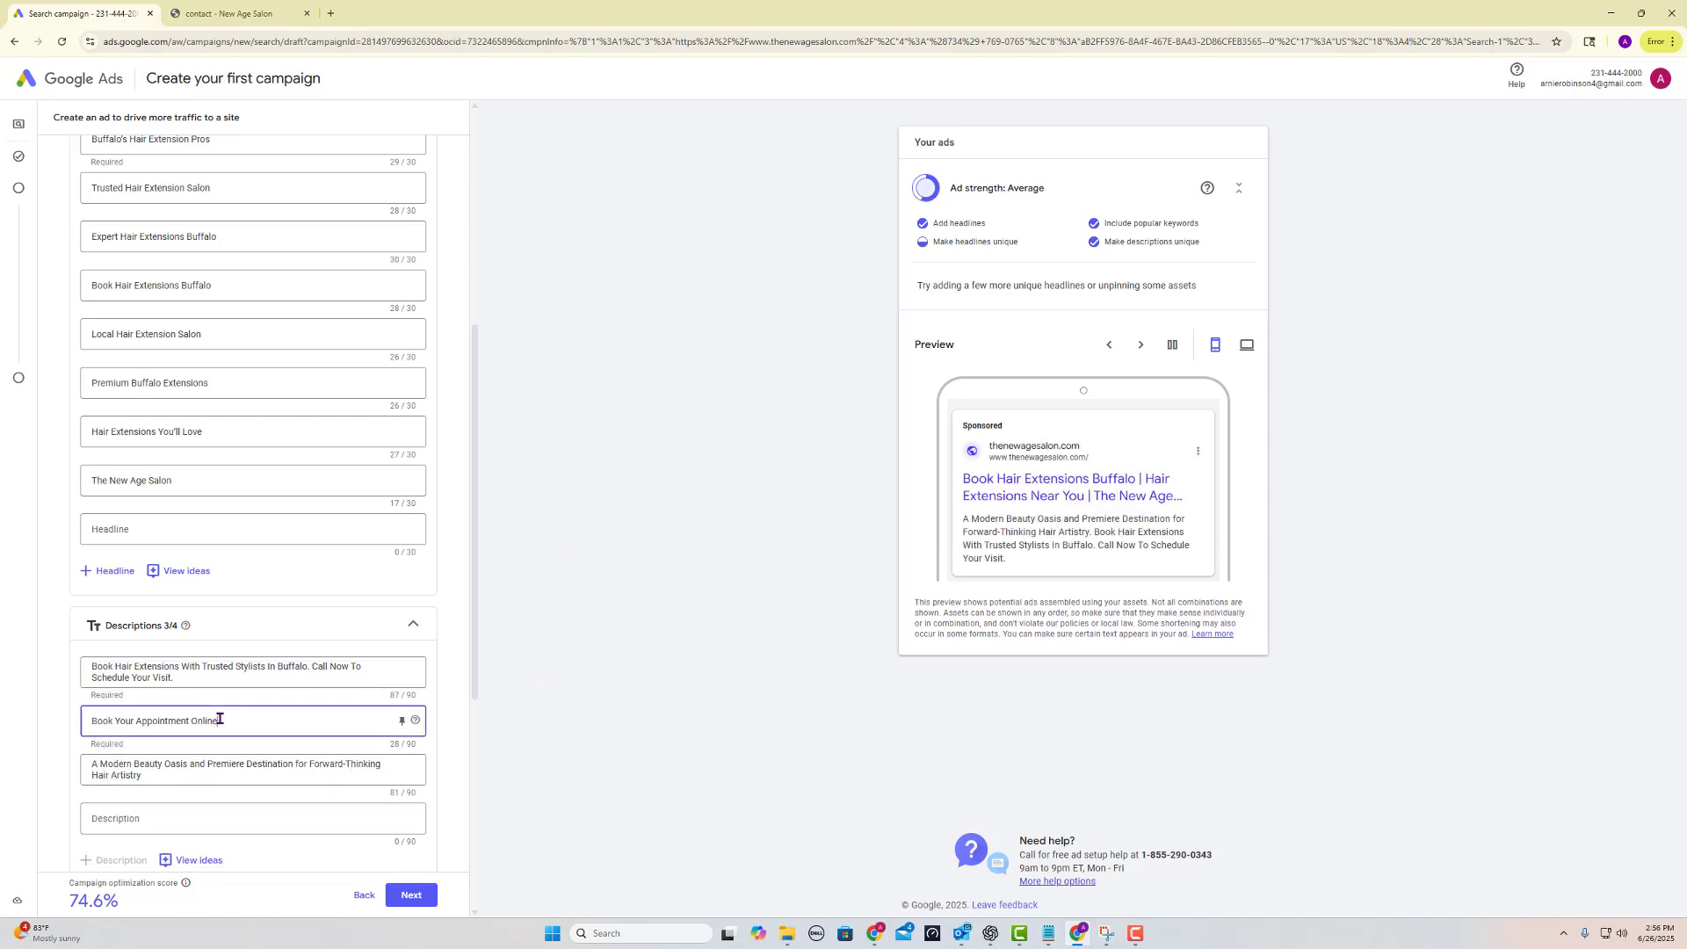
pyautogui.tripleClick(219, 718)
pyautogui.hotkey('ctrl', 'v')
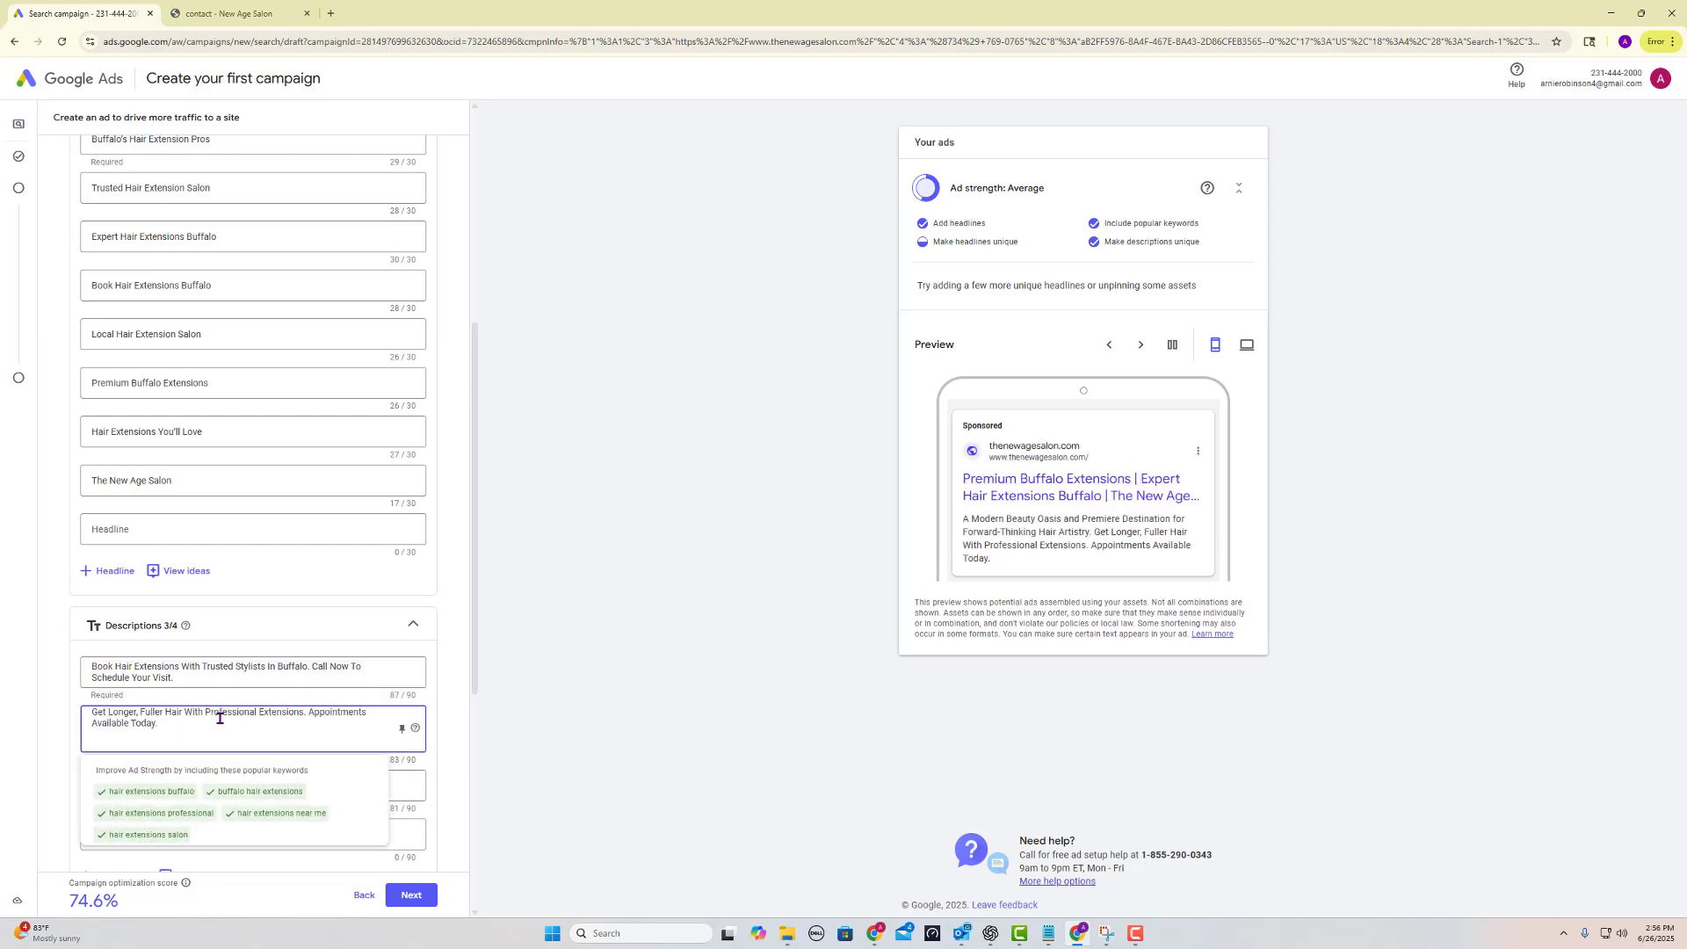
pyautogui.click(313, 529)
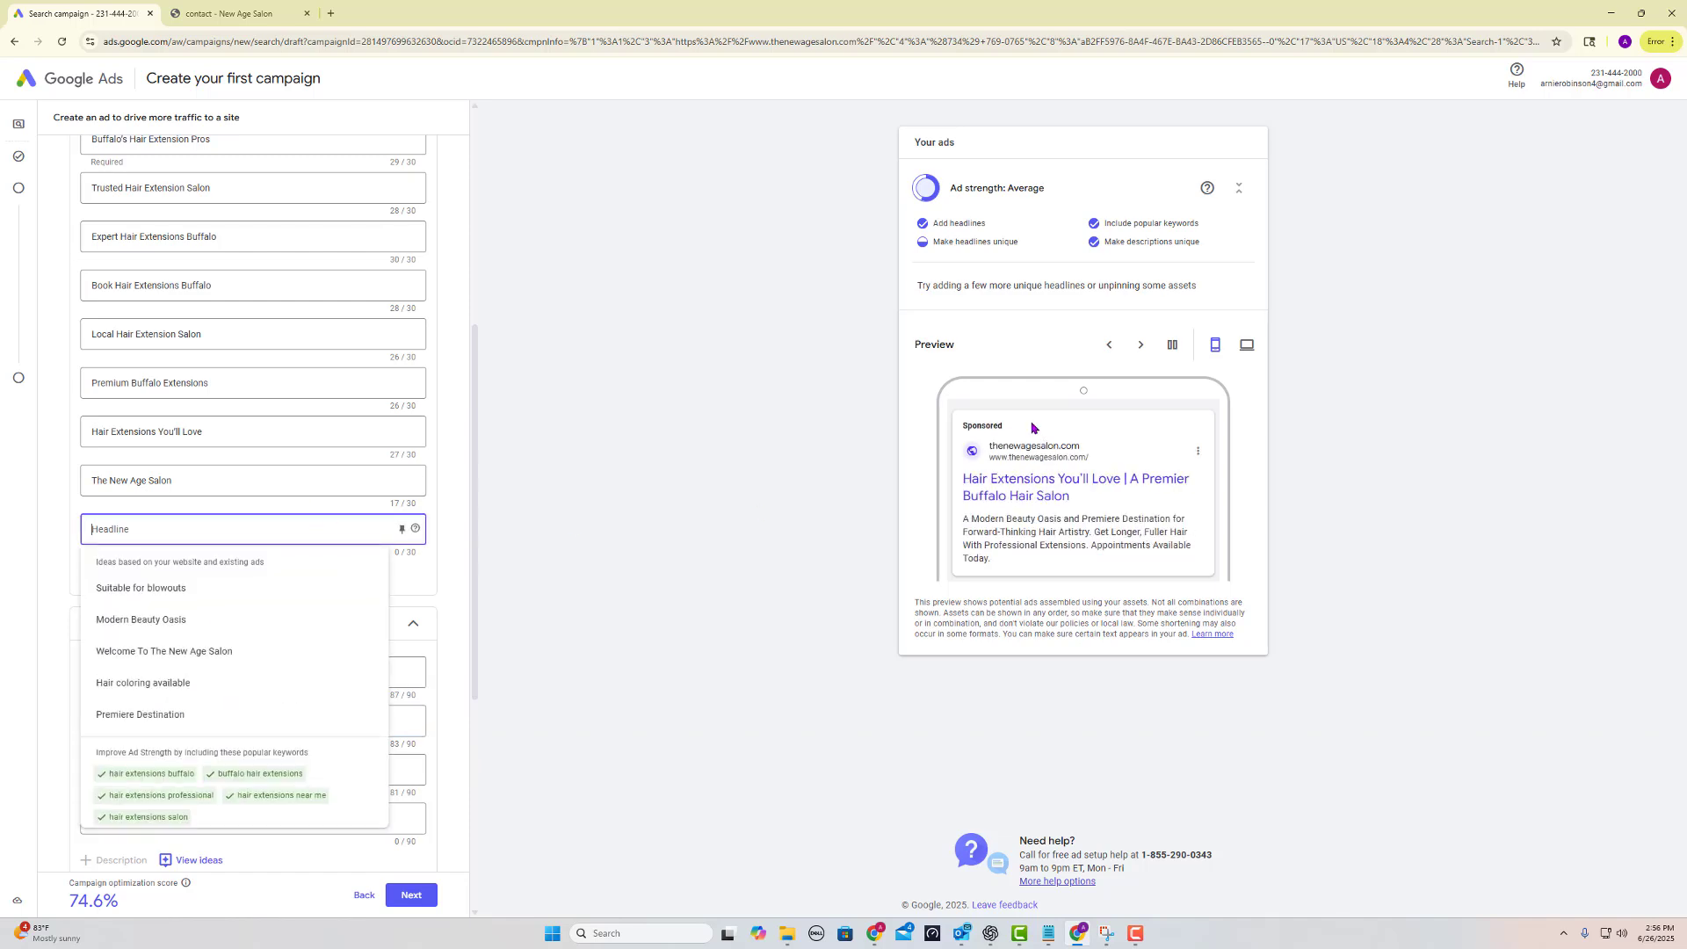
# - Replace the ad's third description with ChatGPT's "Salon-Quality Hair Extensions Installed By Experts. Book Your Appointment Online Now."
pyautogui.click(992, 937)
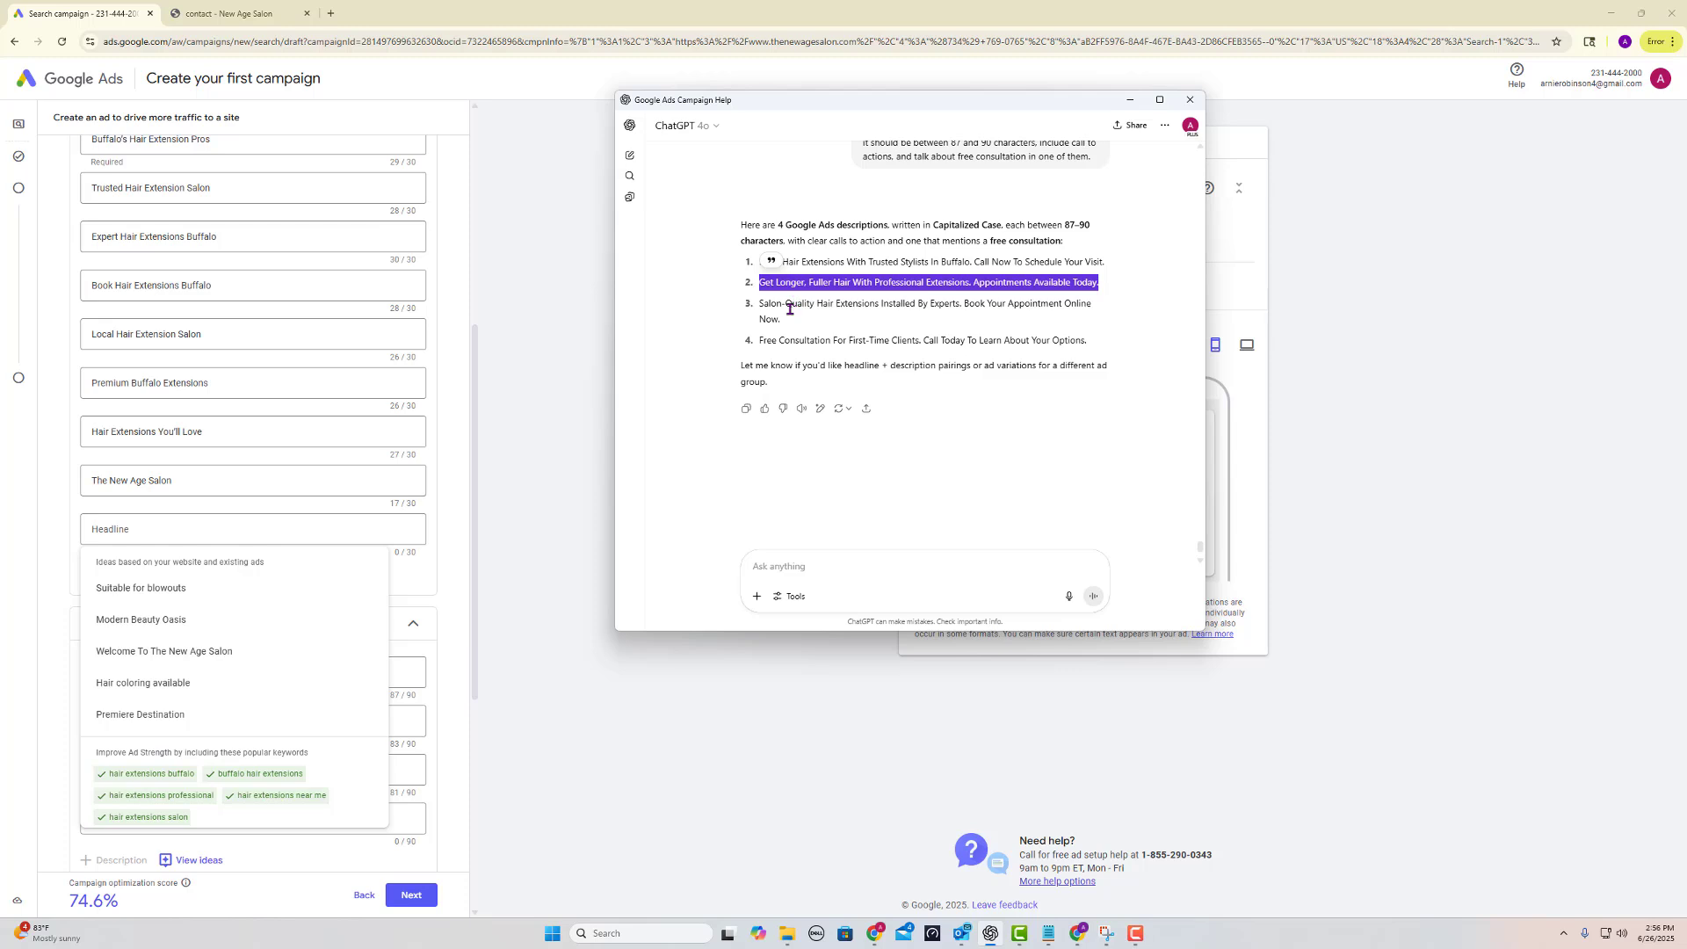
pyautogui.moveTo(784, 319); pyautogui.dragTo(761, 304)
pyautogui.hotkey('ctrl', 'c')
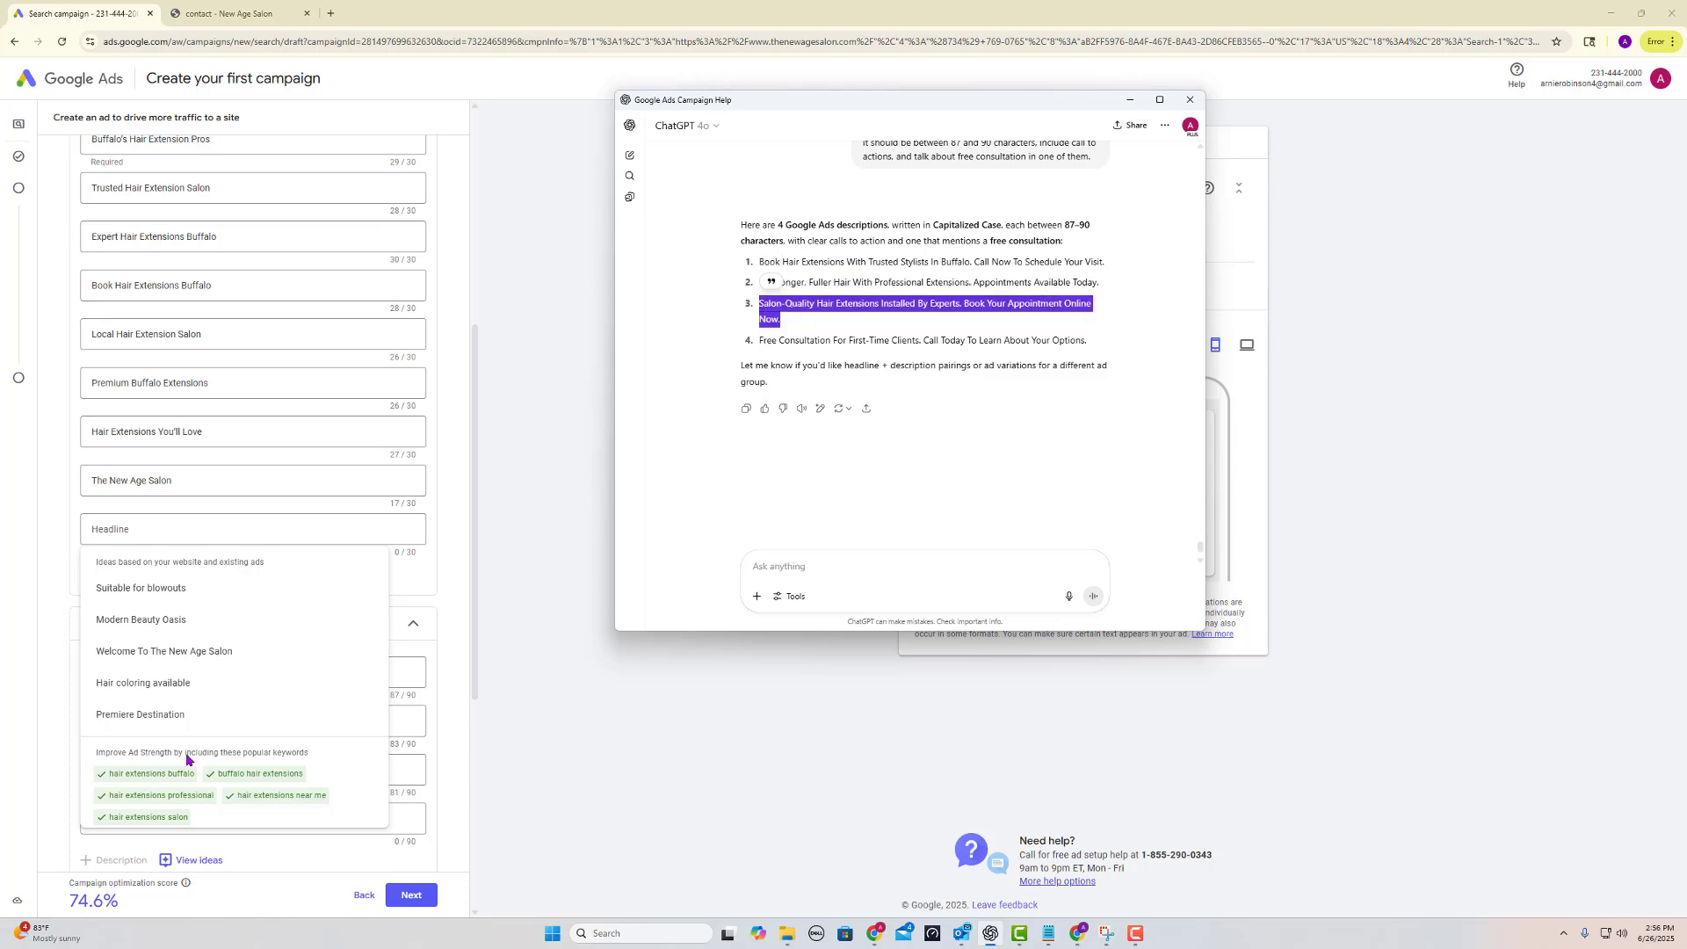
pyautogui.click(367, 783)
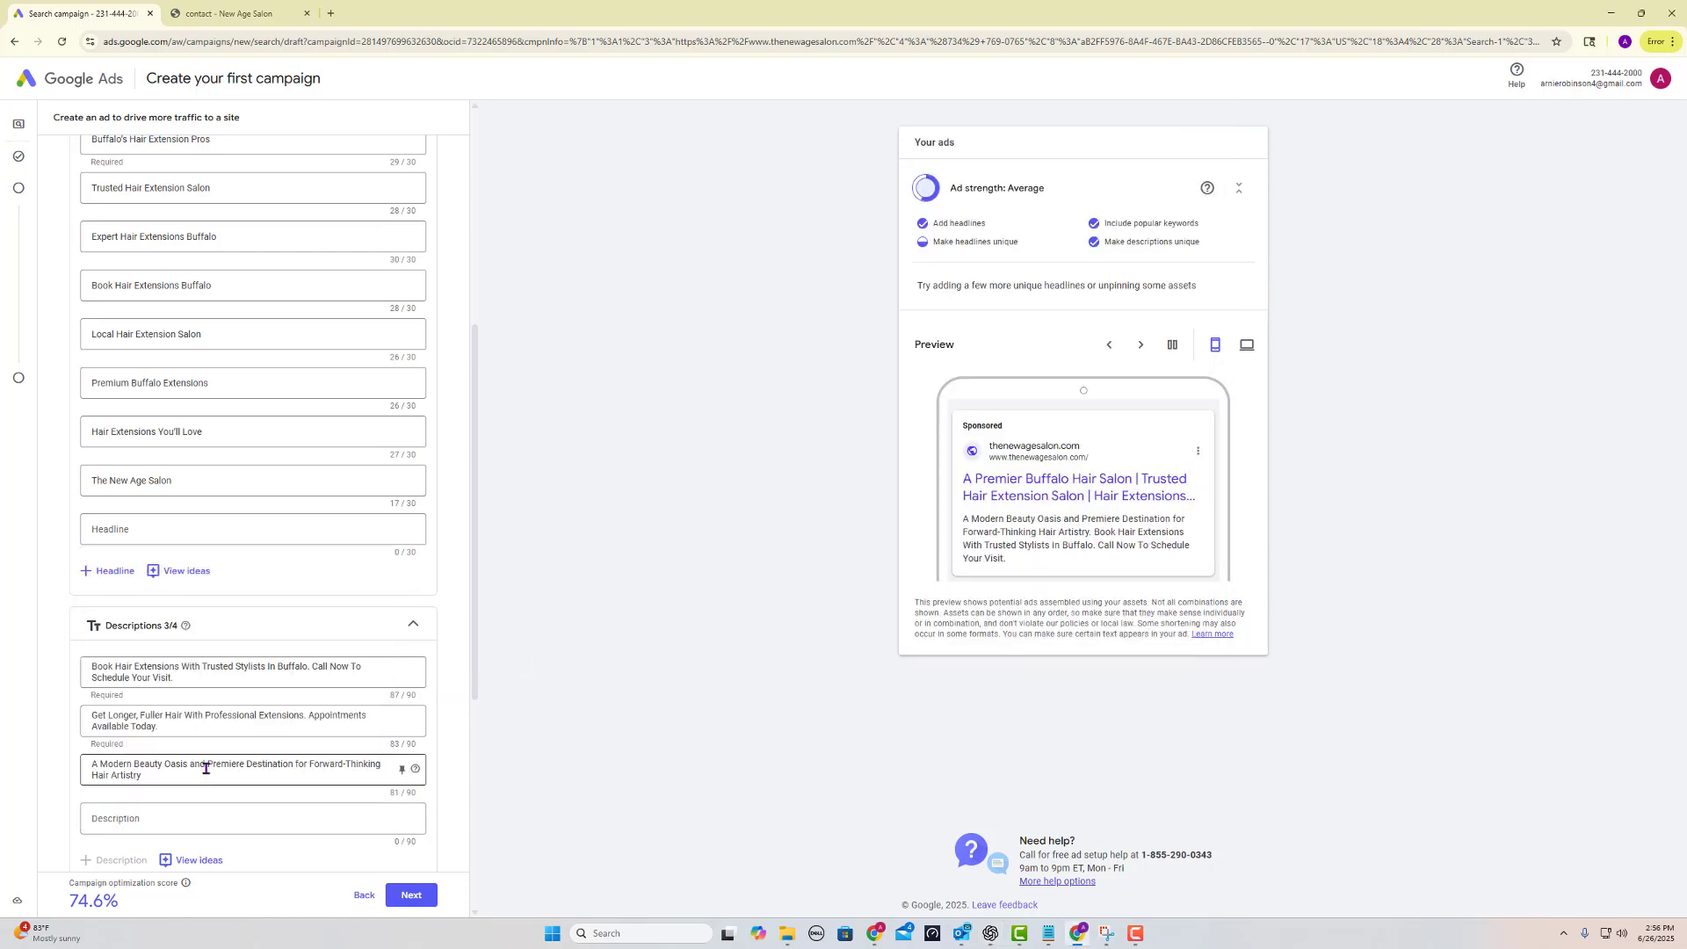
pyautogui.doubleClick(206, 765)
pyautogui.hotkey('ctrl', 'a')
pyautogui.hotkey('ctrl', 'v')
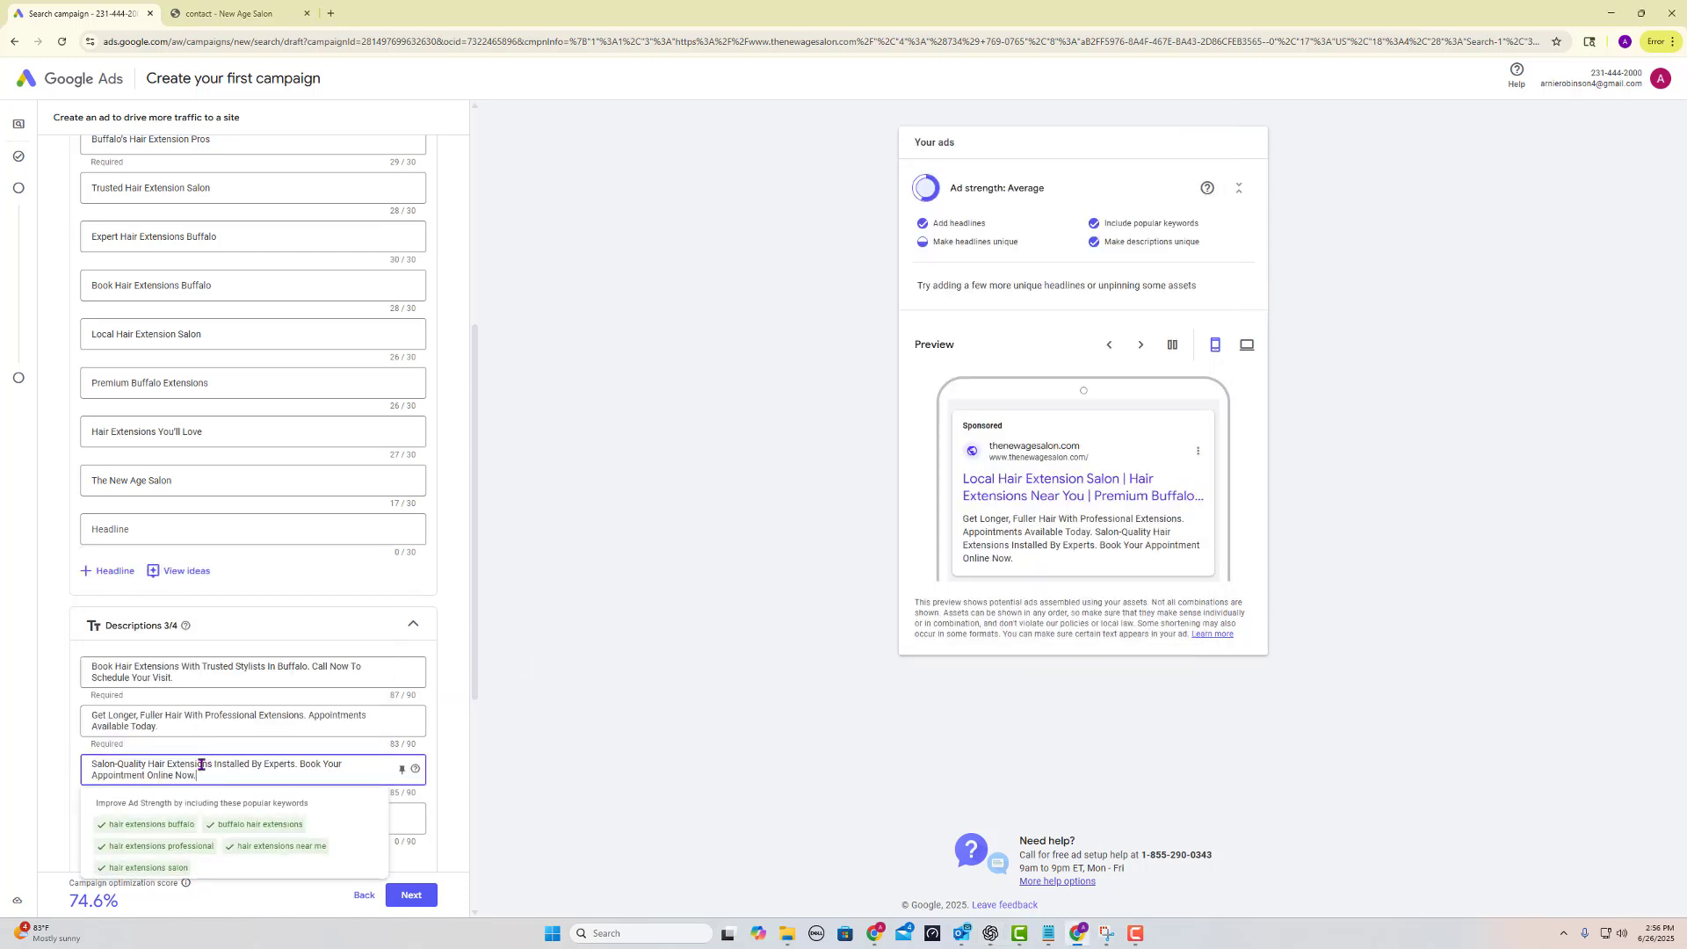
# - Fill the empty fourth description with ChatGPT's "Free Consultation For First-Time Clients. Call Today To Learn About Your Options."
pyautogui.click(993, 935)
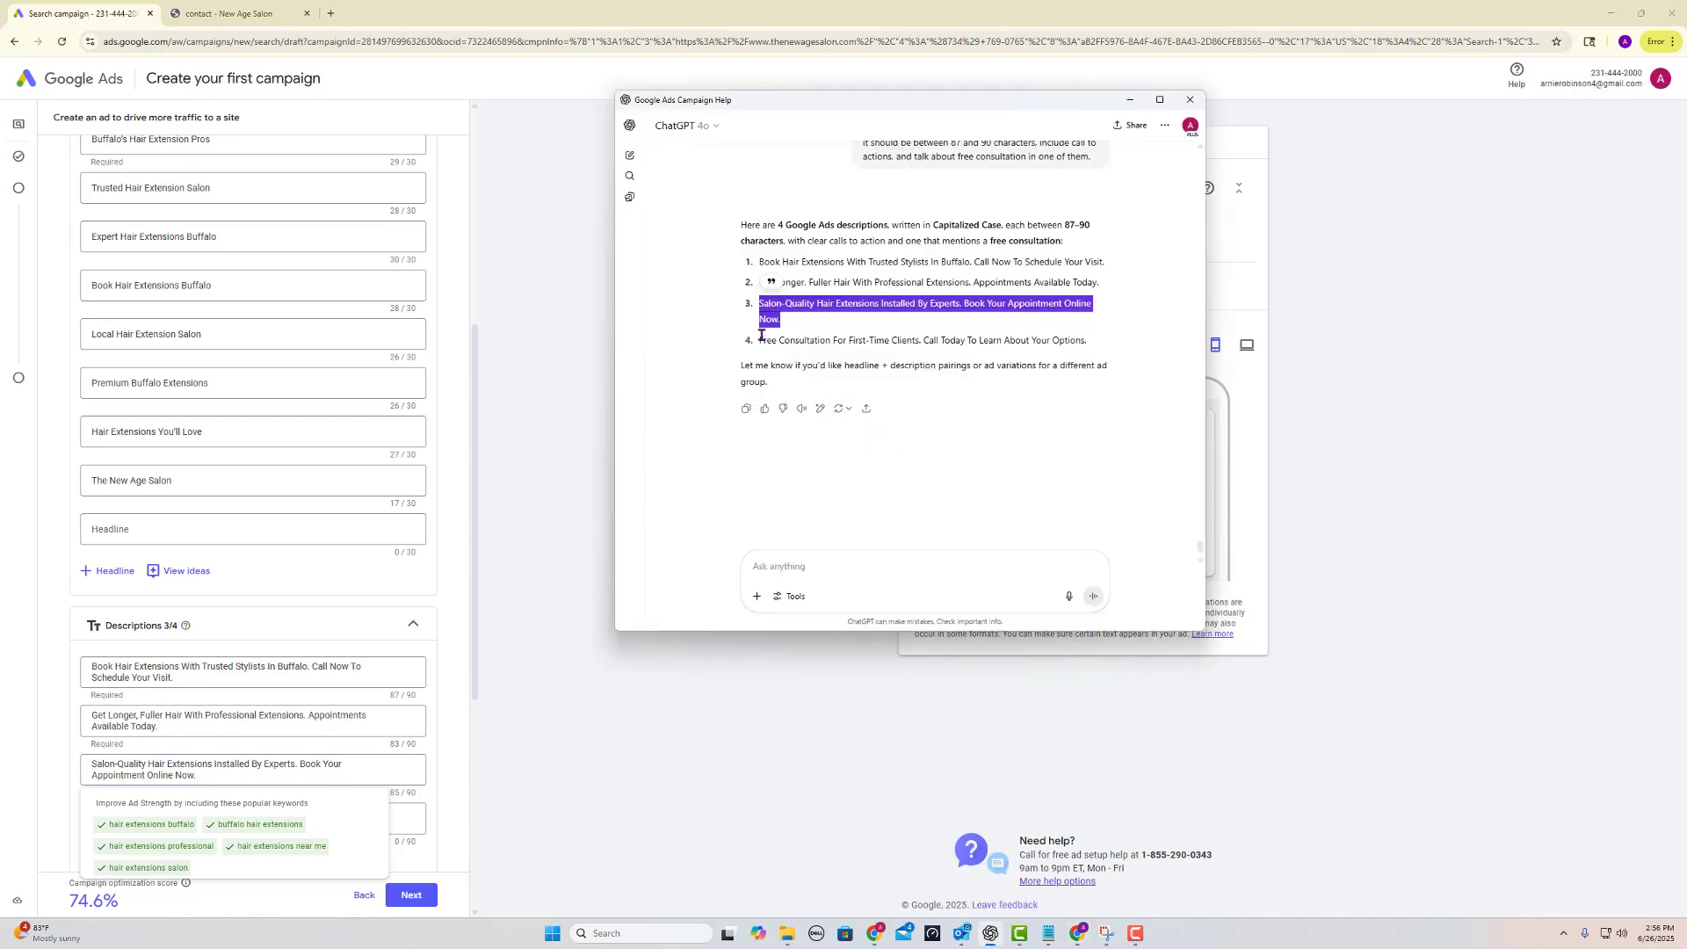
pyautogui.moveTo(760, 337); pyautogui.dragTo(1090, 341)
pyautogui.click(1105, 356)
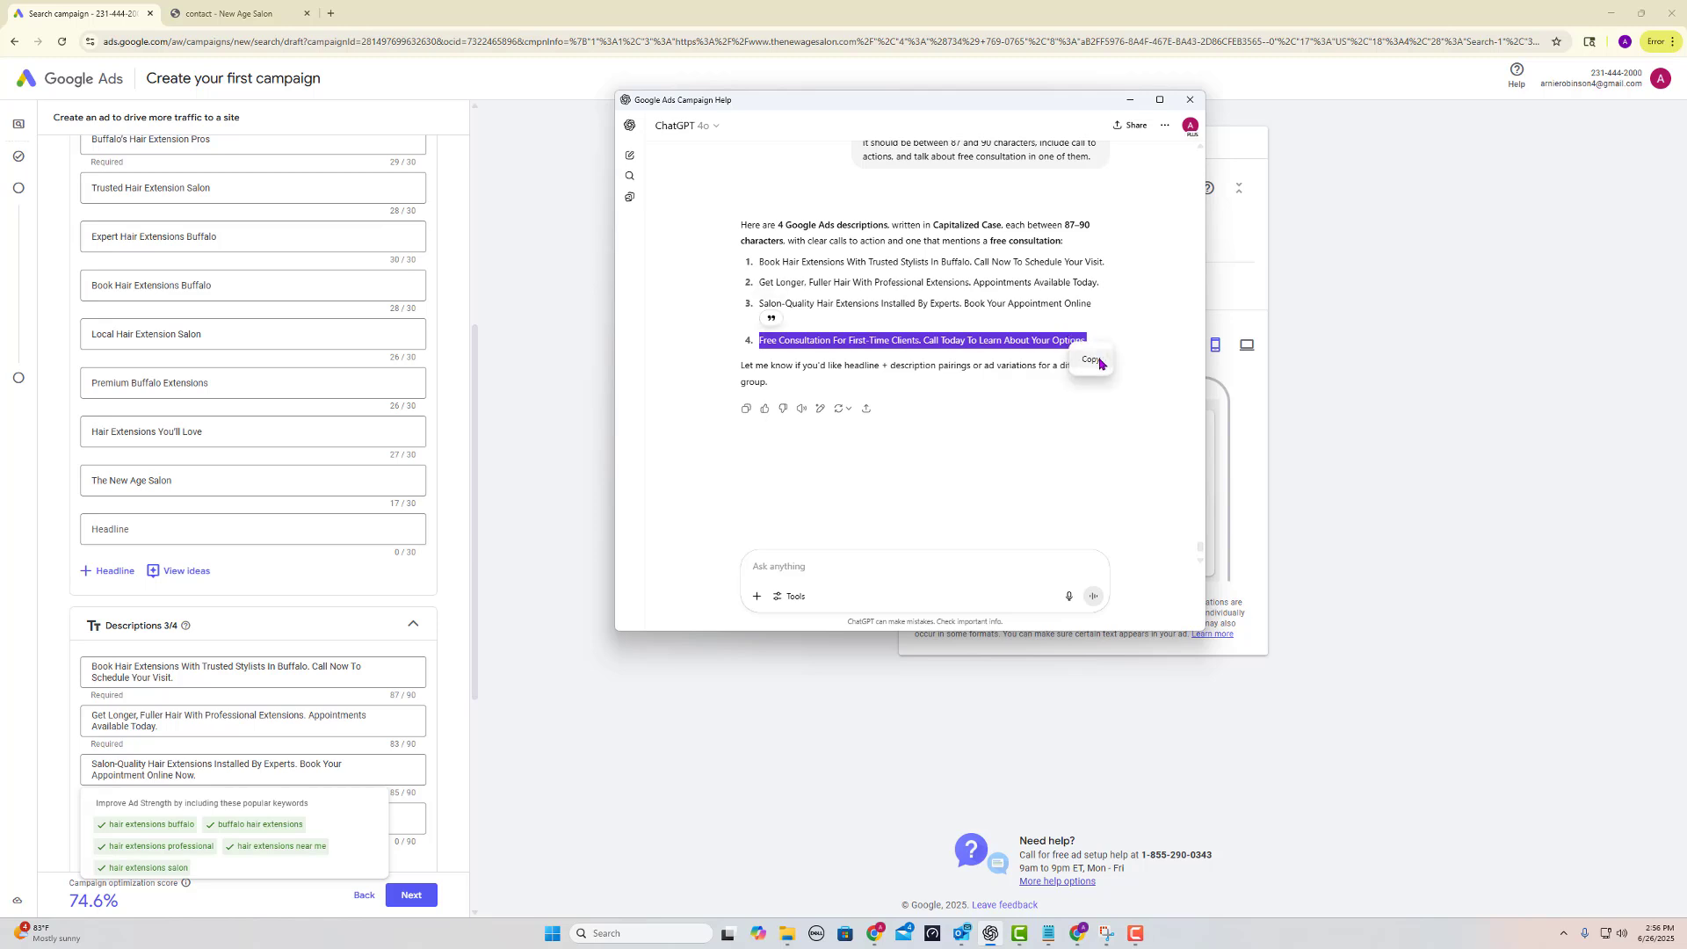
pyautogui.click(635, 749)
pyautogui.click(319, 668)
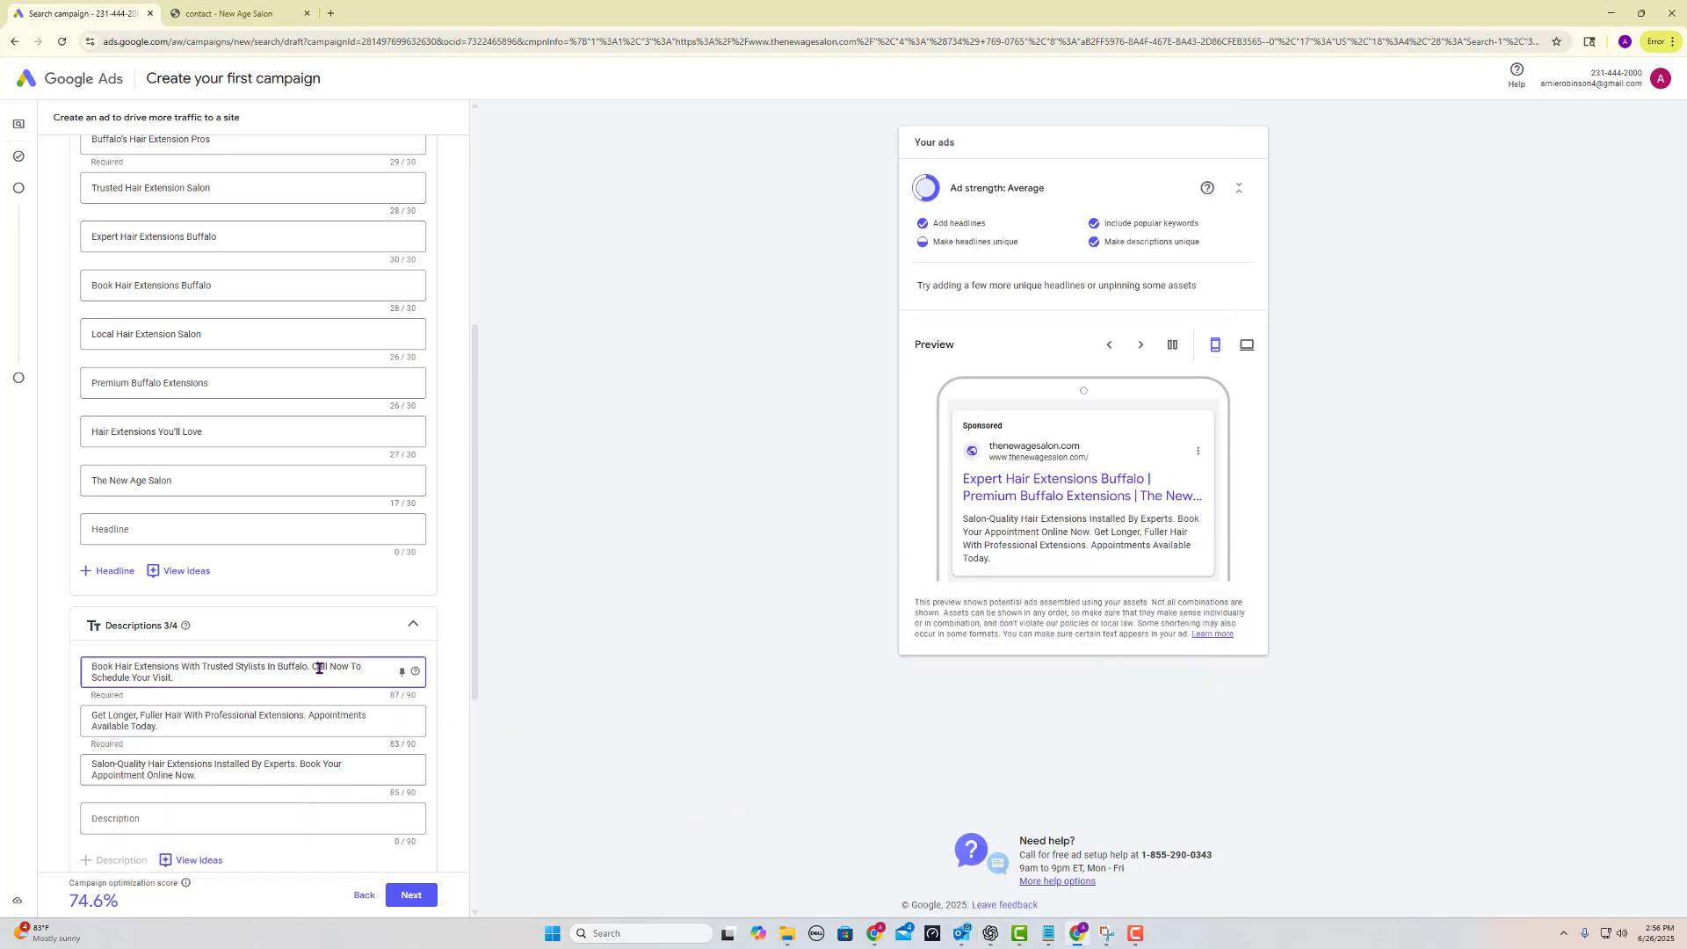
pyautogui.click(142, 816)
pyautogui.hotkey('ctrl', 'v')
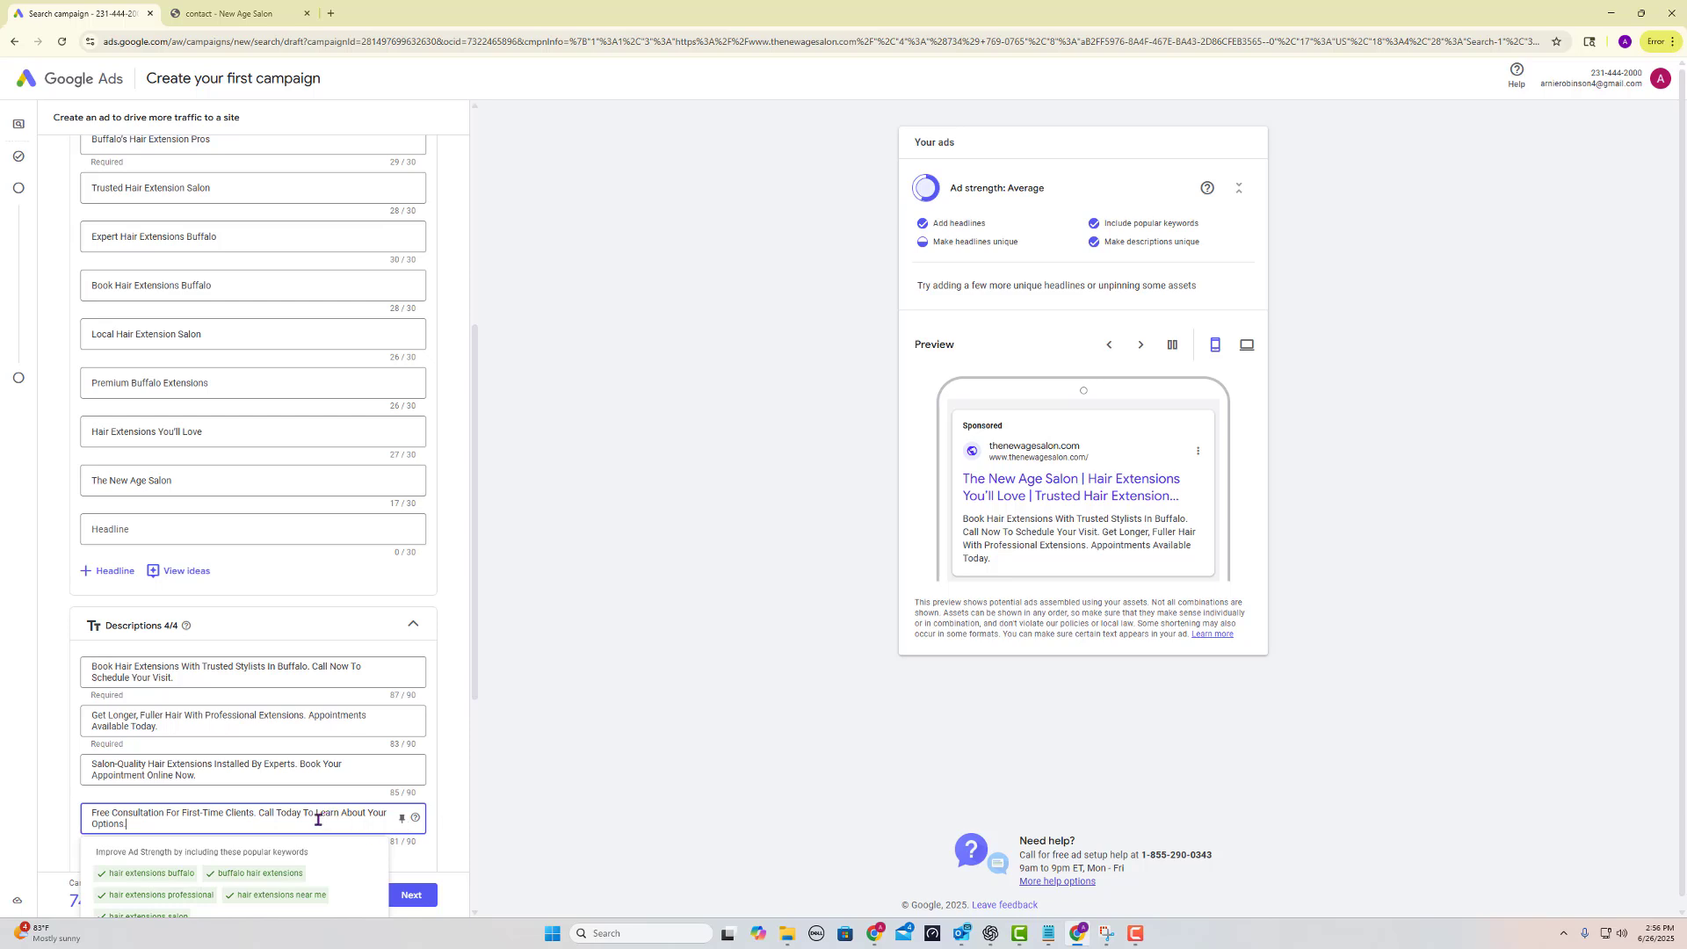
pyautogui.click(545, 779)
pyautogui.scroll(-1, 338, 635)
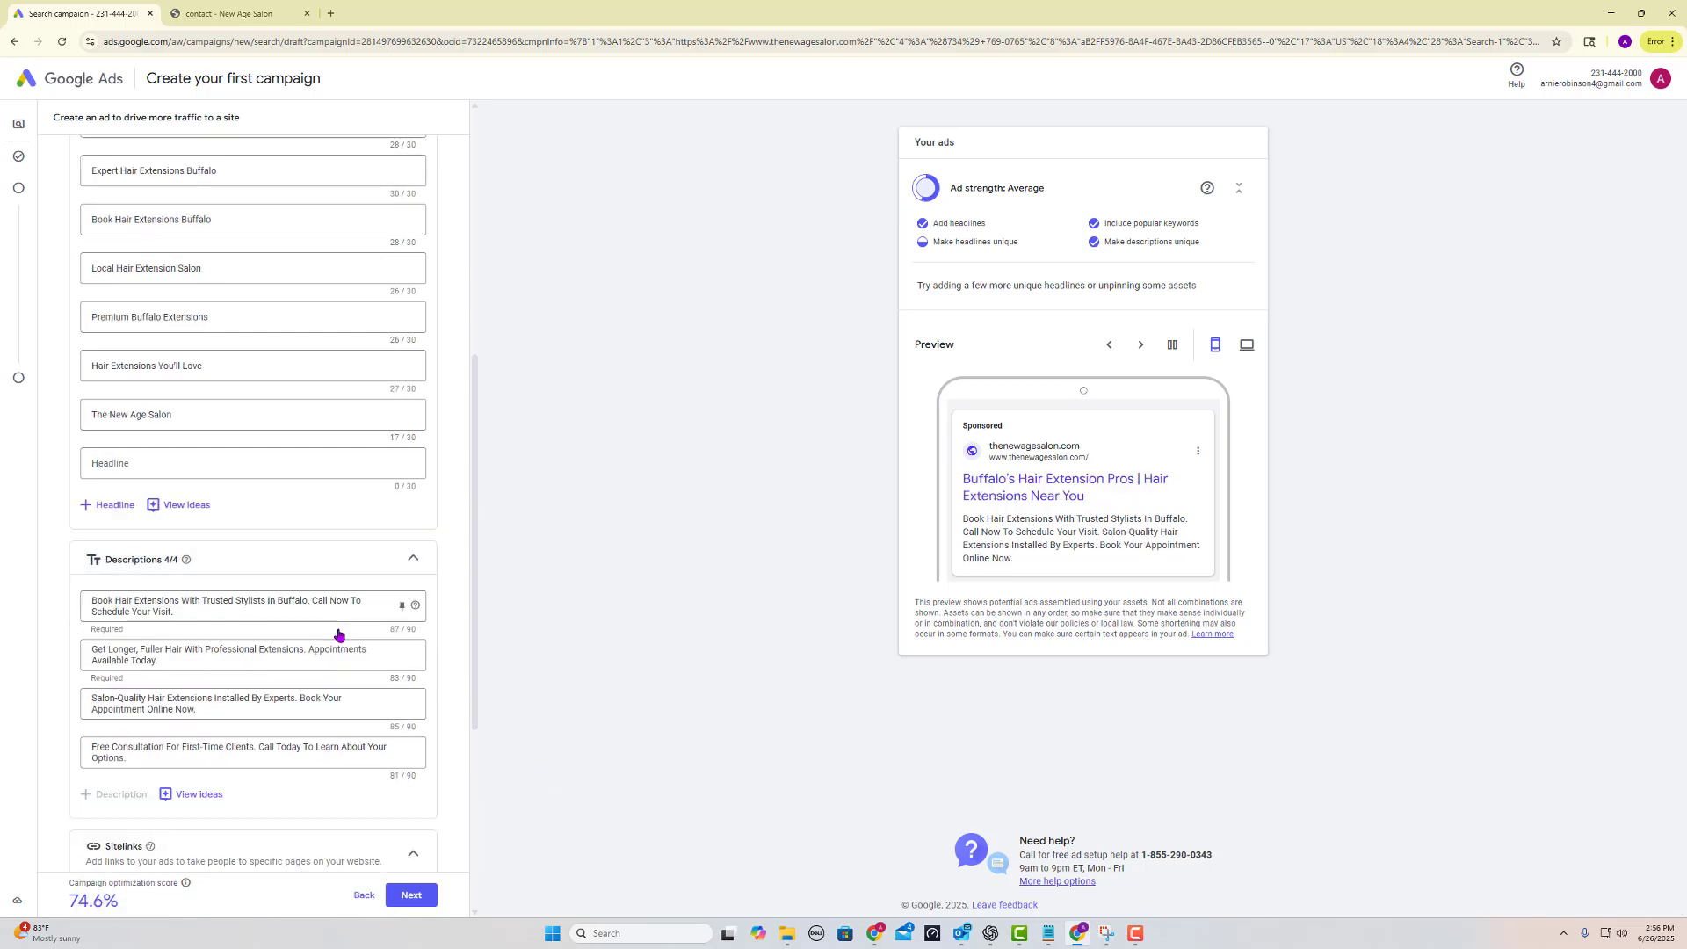
# - Set the ad's display path to "Hair_Extensions" in the first part and "Buffalo" in the second
pyautogui.scroll(6, 338, 634)
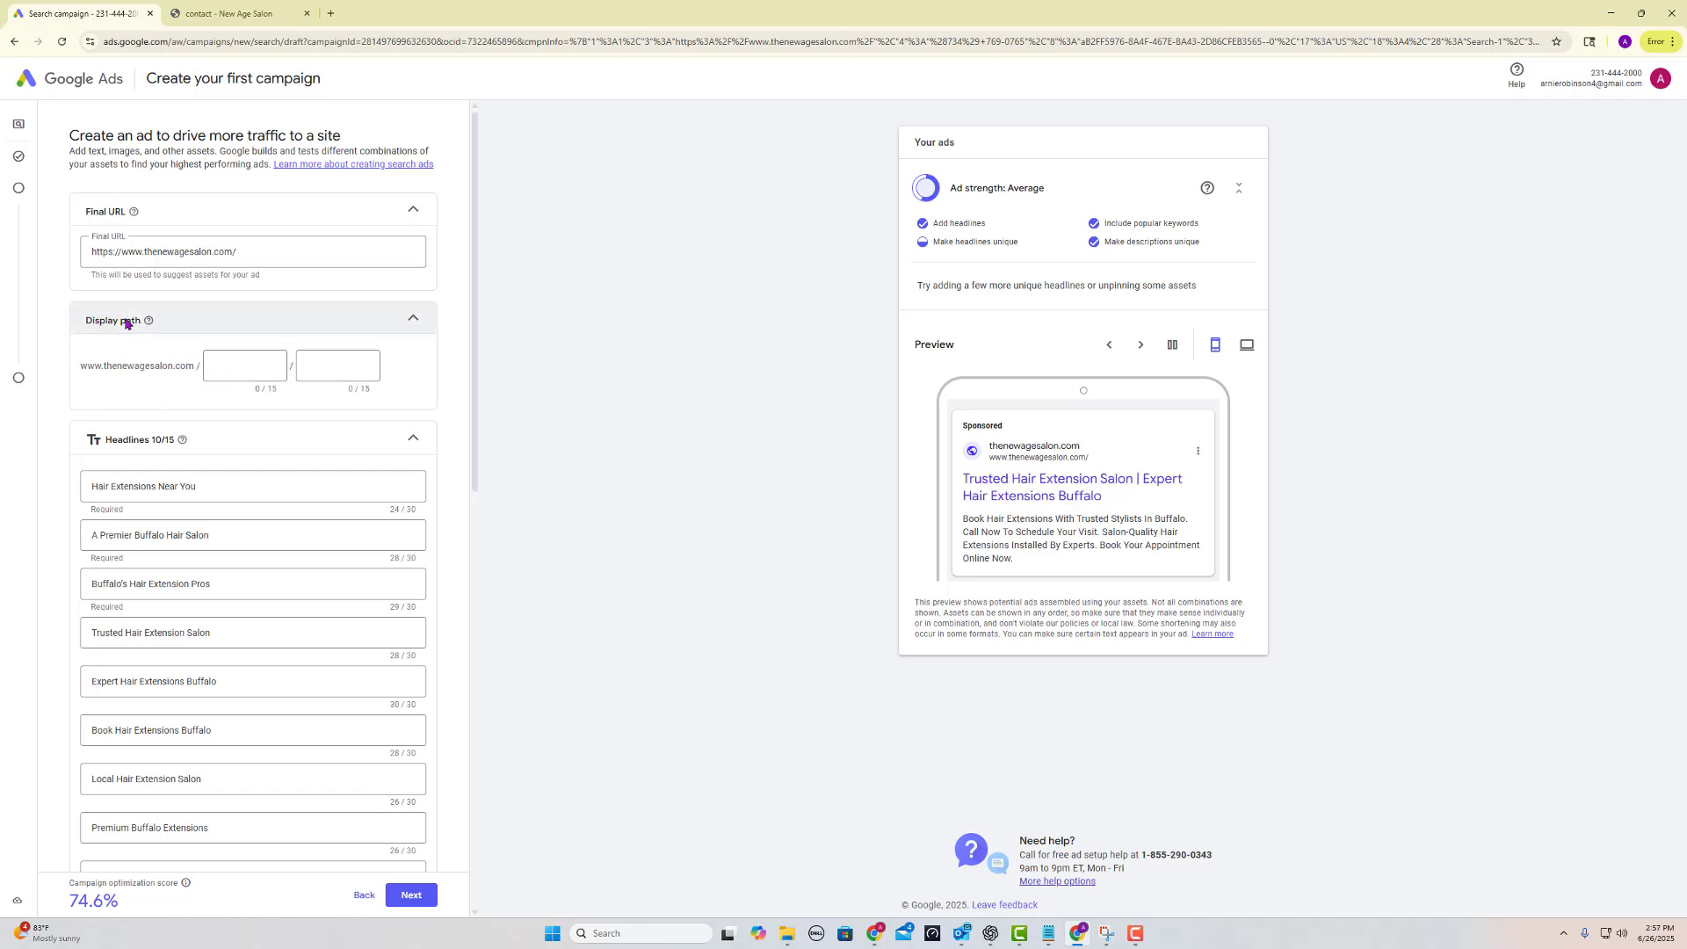
pyautogui.click(261, 365)
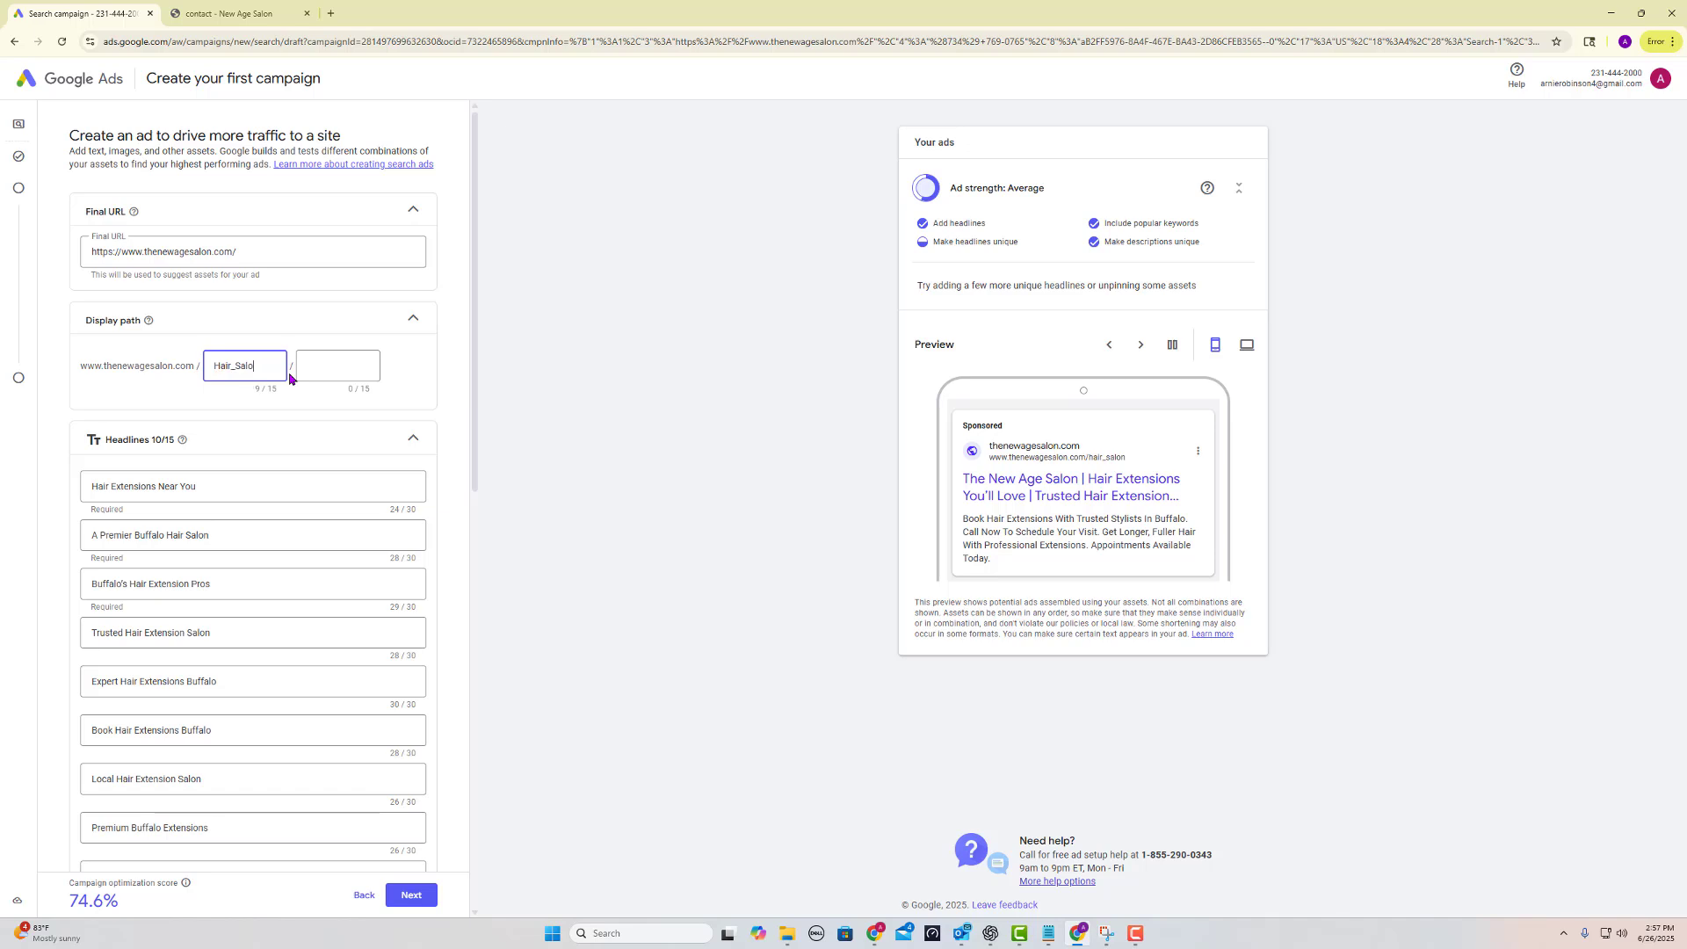
pyautogui.press('BackSpace')
pyautogui.press('BackSpace')
pyautogui.press('BackSpace')
pyautogui.write('Extension')
pyautogui.press('Tab')
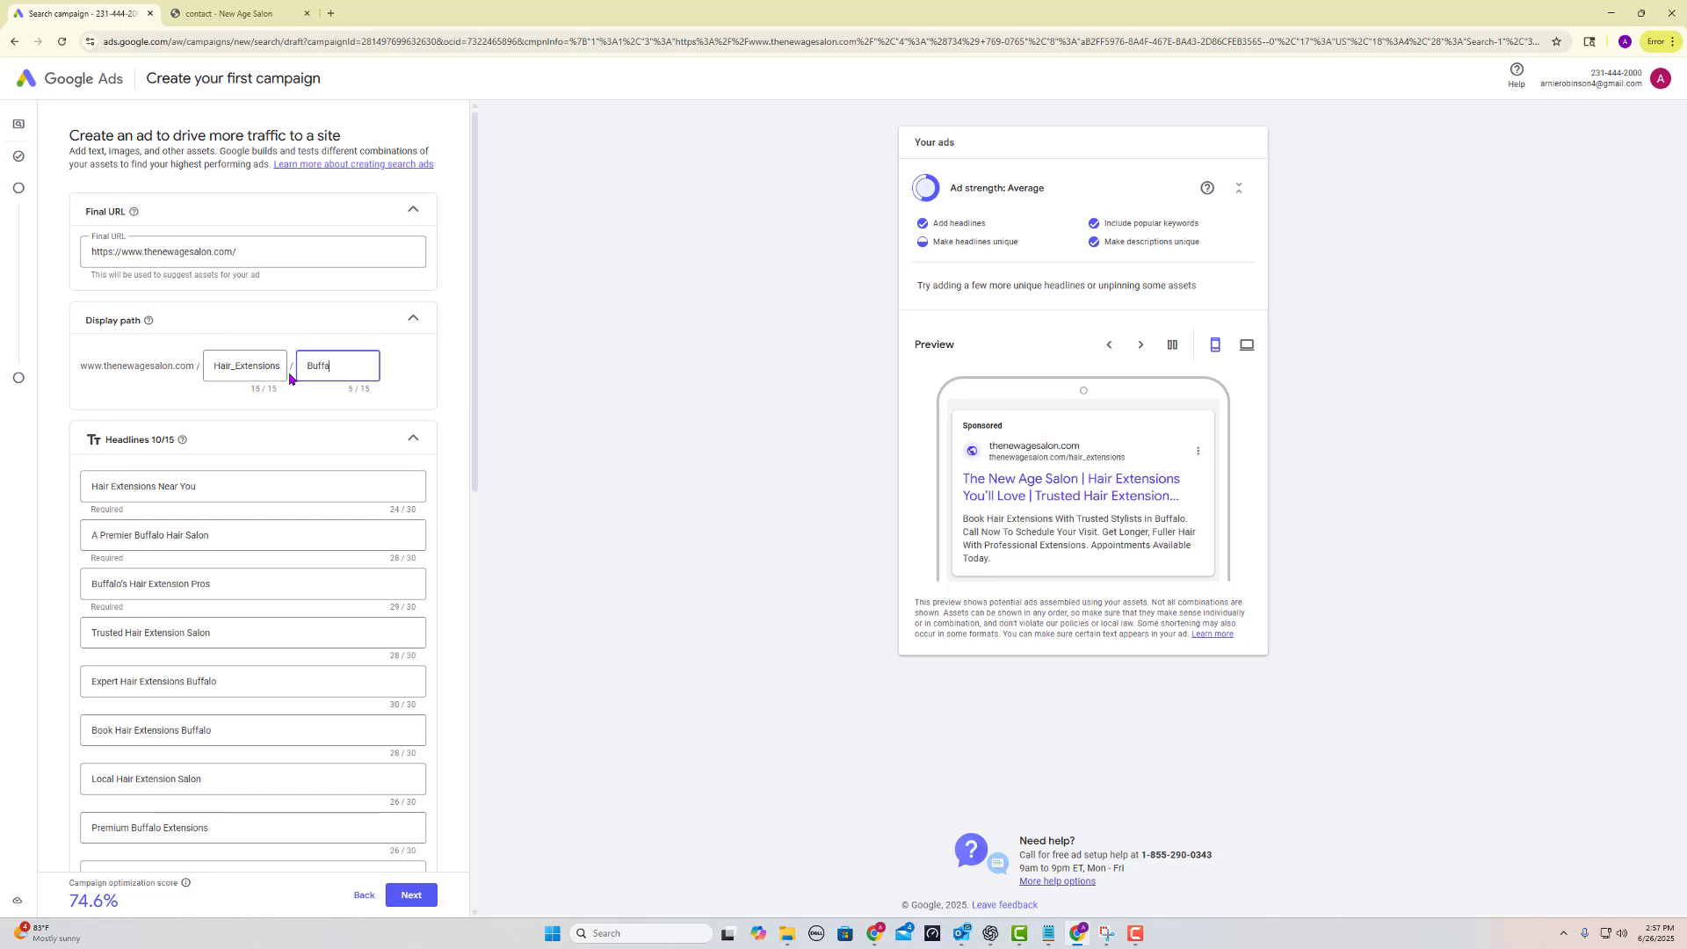
pyautogui.write('Buffalo')
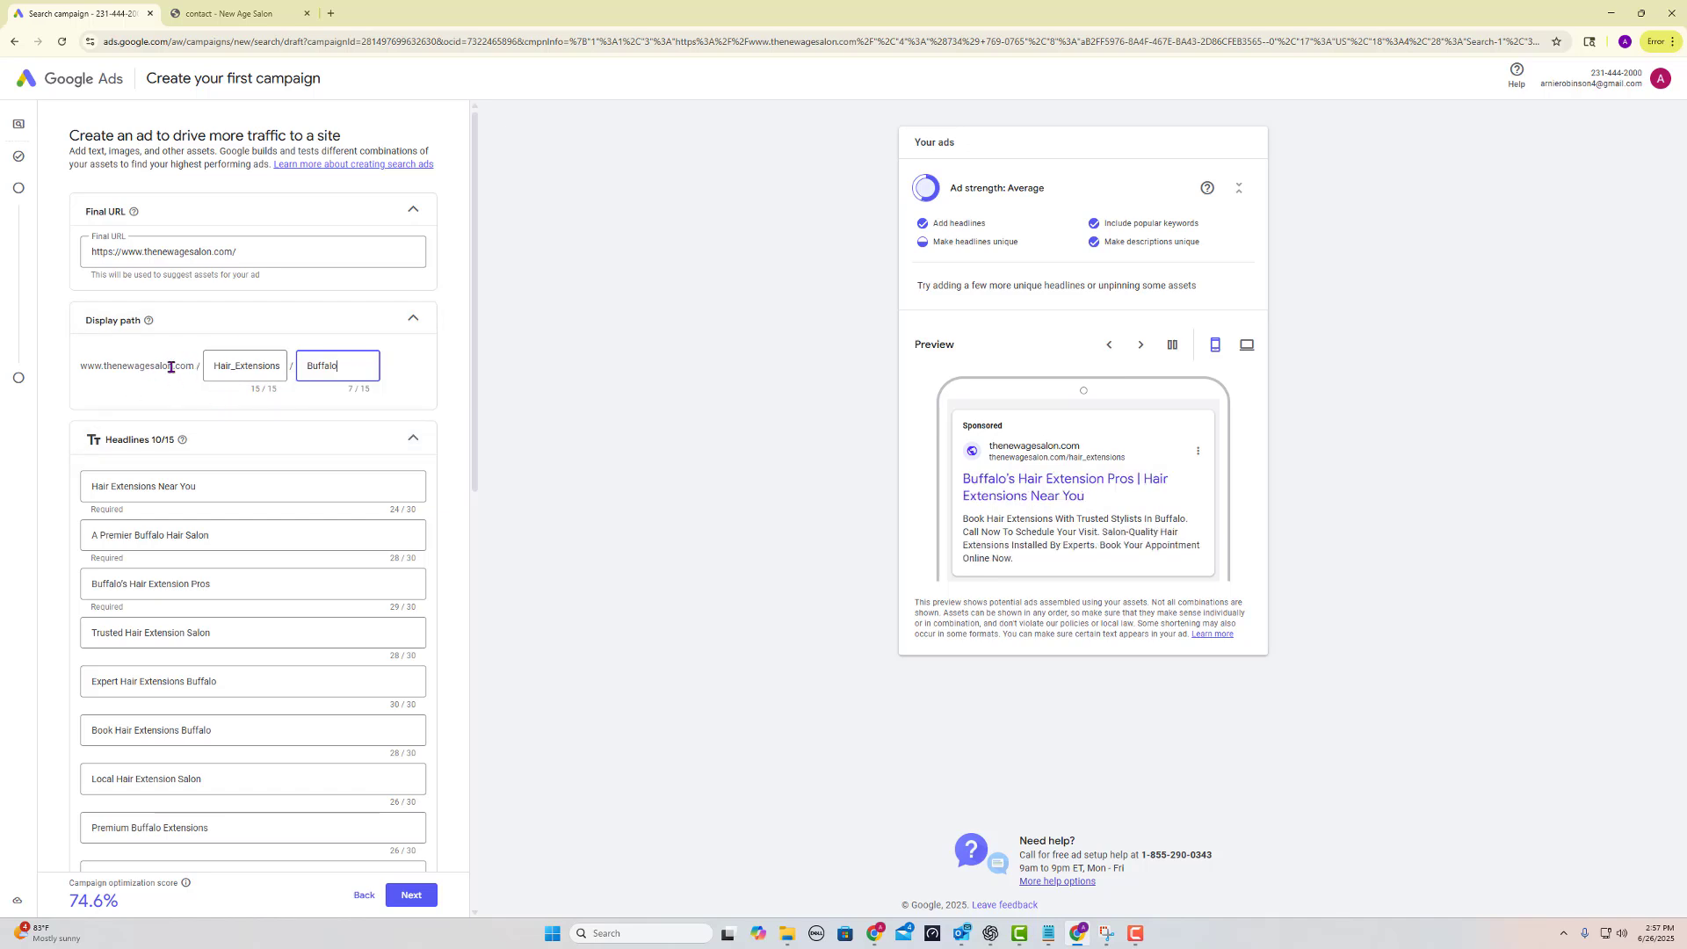
pyautogui.click(690, 400)
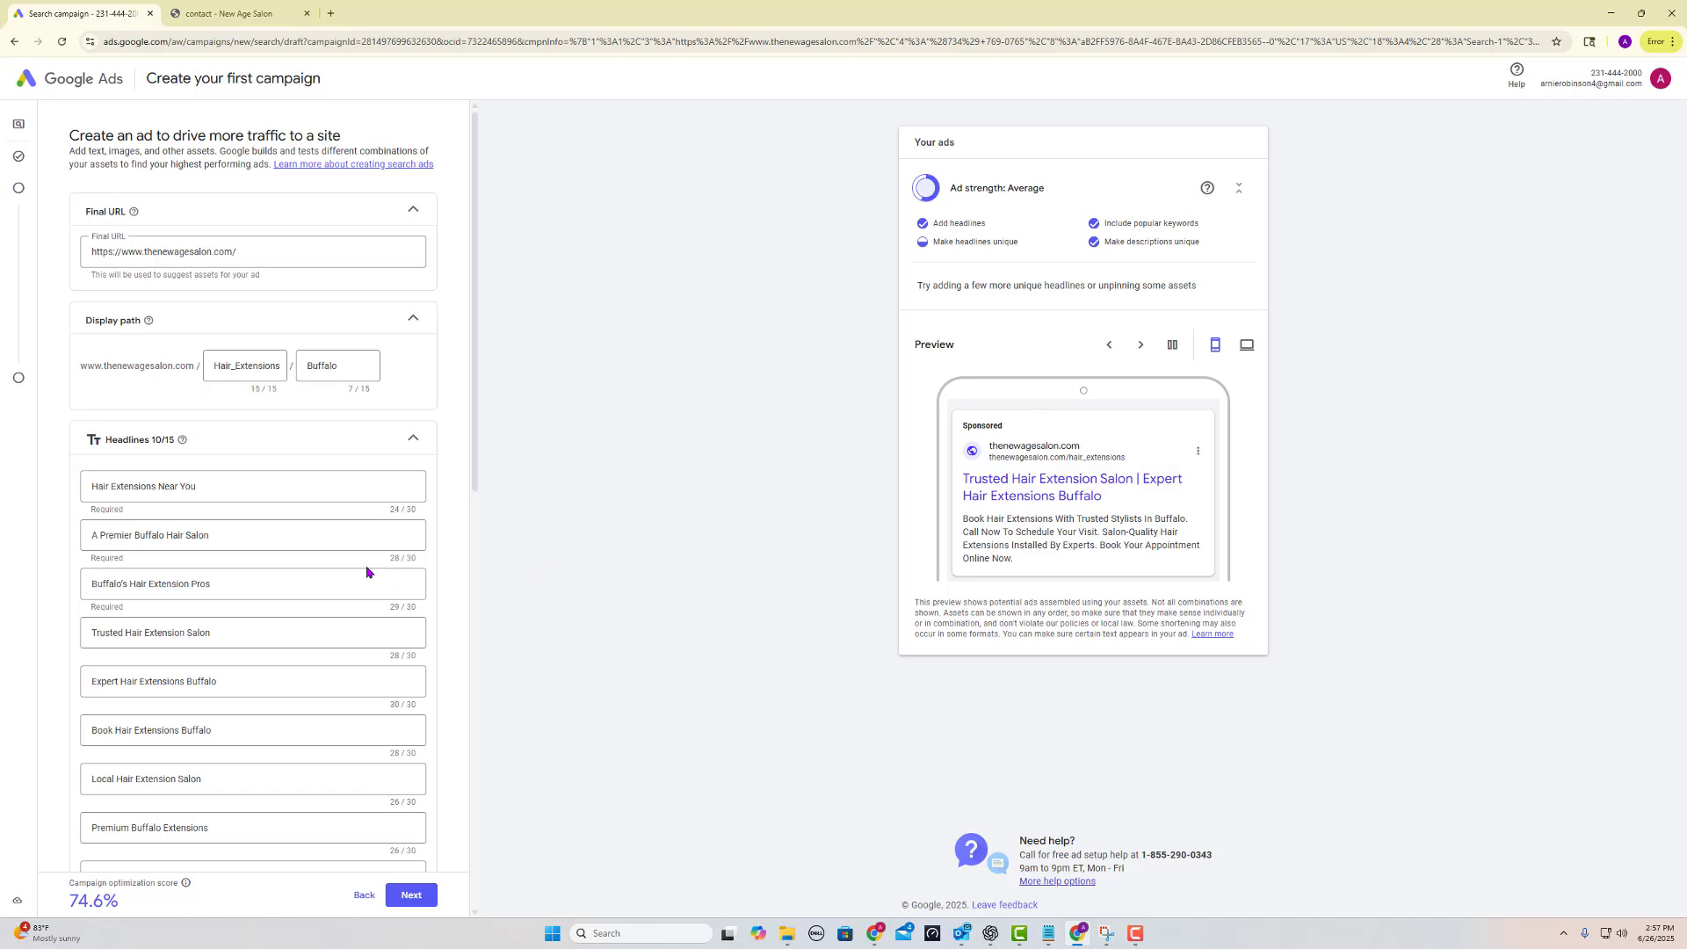
# - Draft a first sitelink with the text "Our Rates" and close it without creating it
pyautogui.scroll(-10, 263, 492)
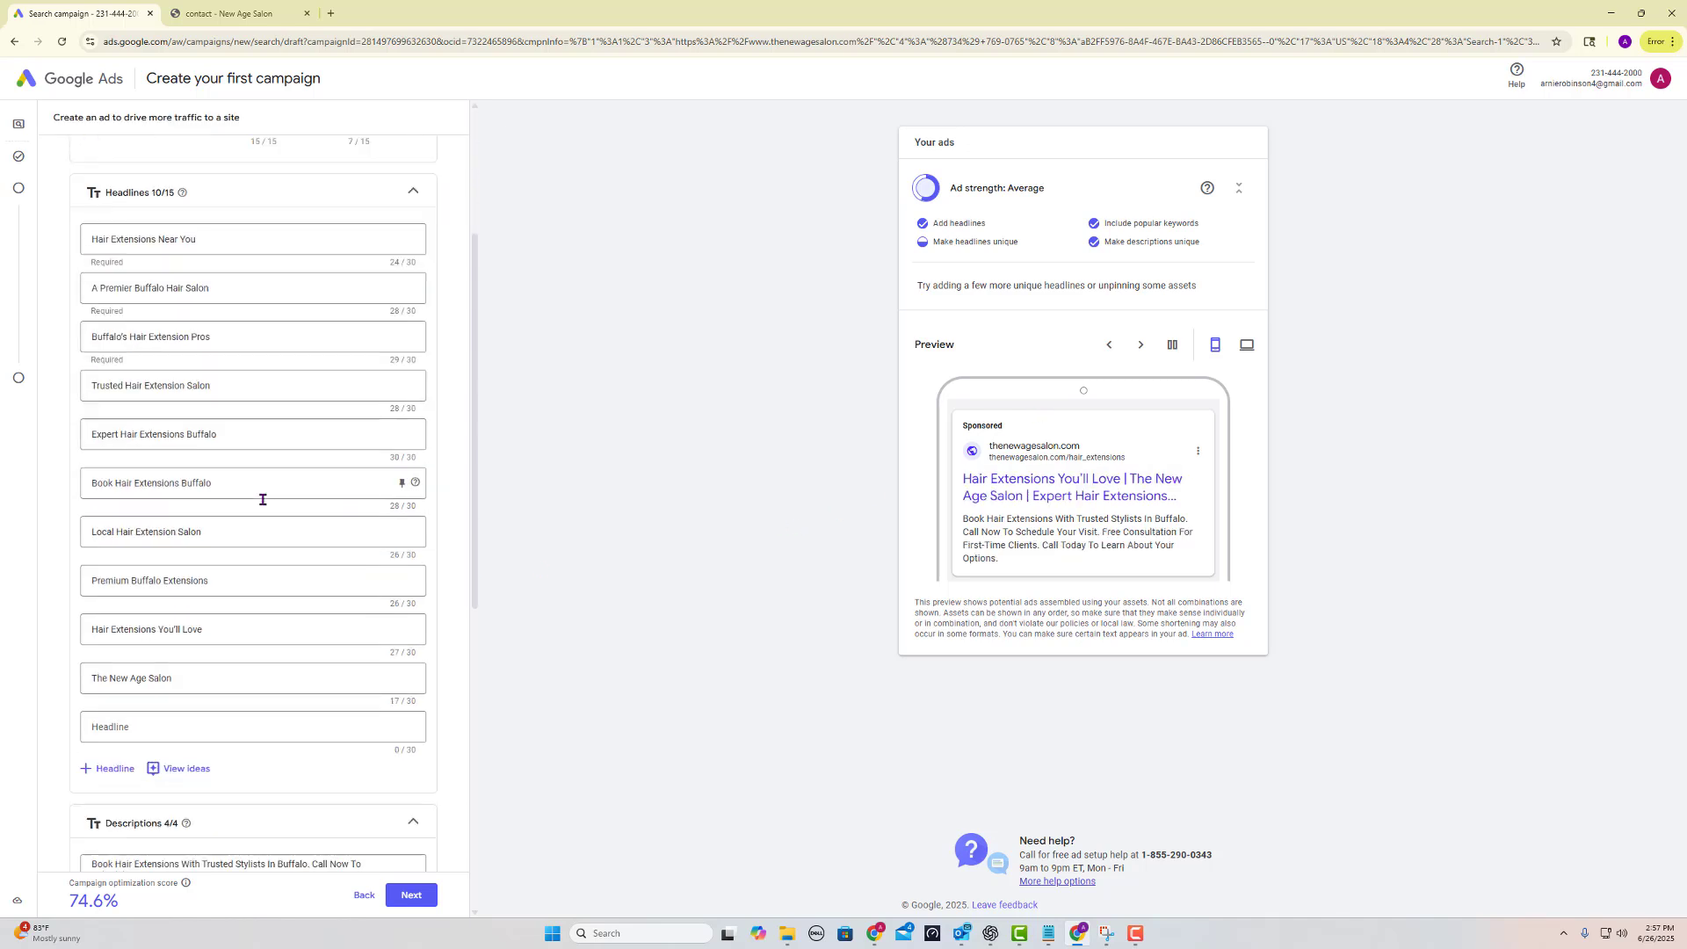
pyautogui.scroll(-1, 308, 559)
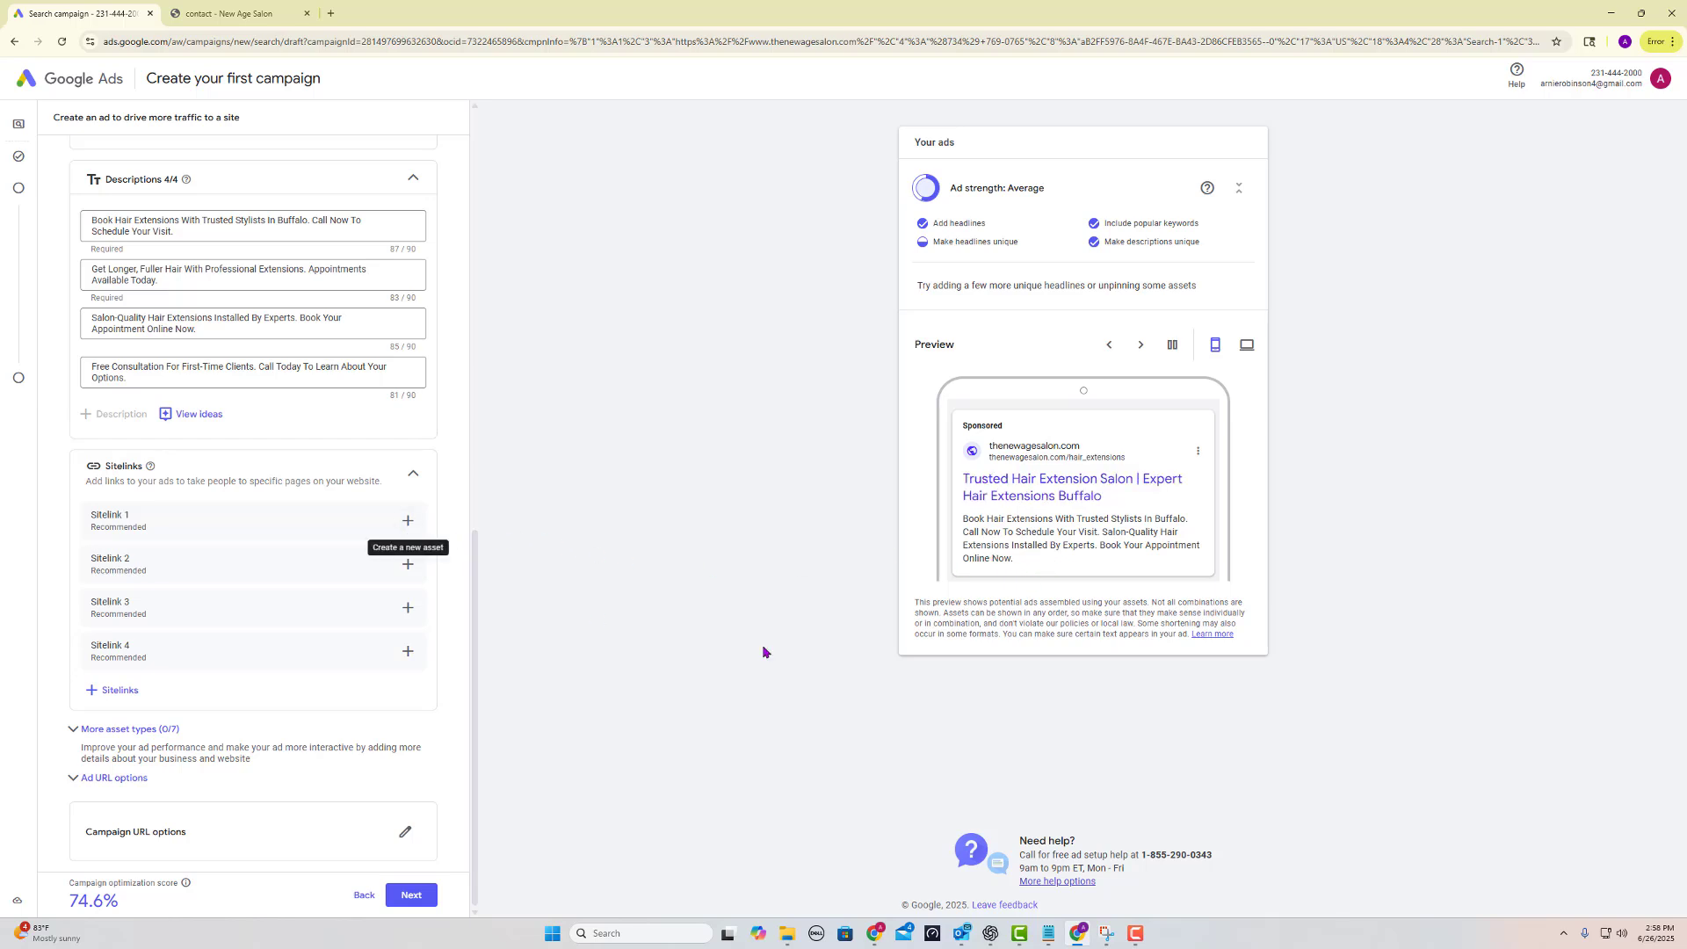
pyautogui.click(408, 521)
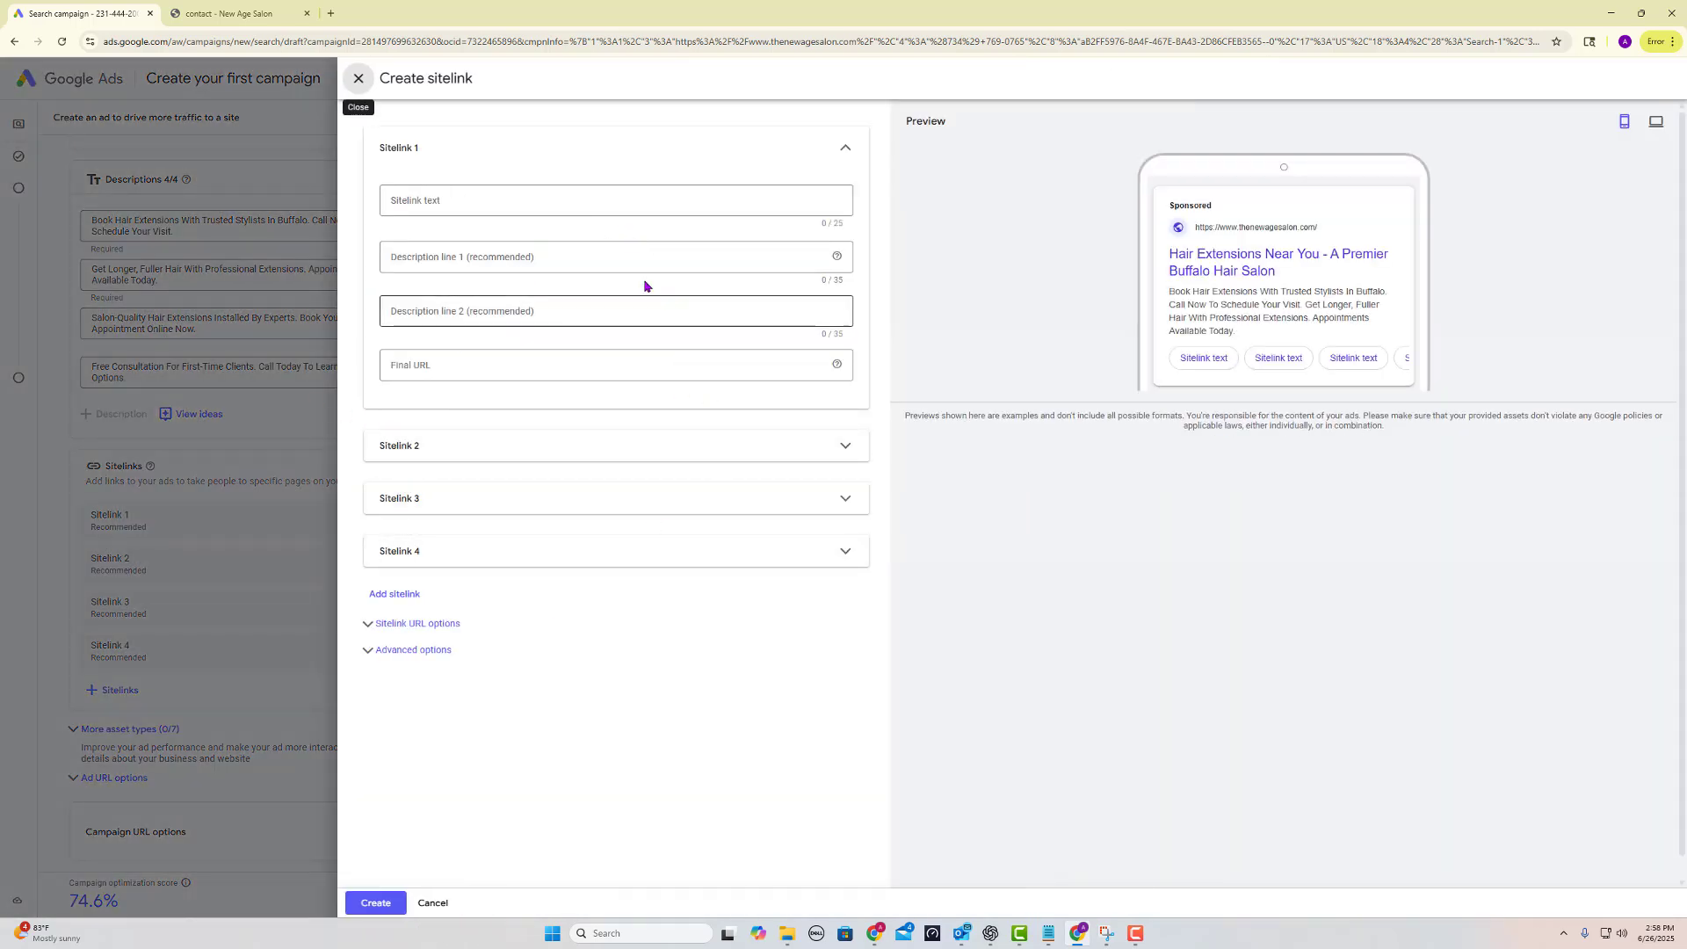
pyautogui.click(707, 205)
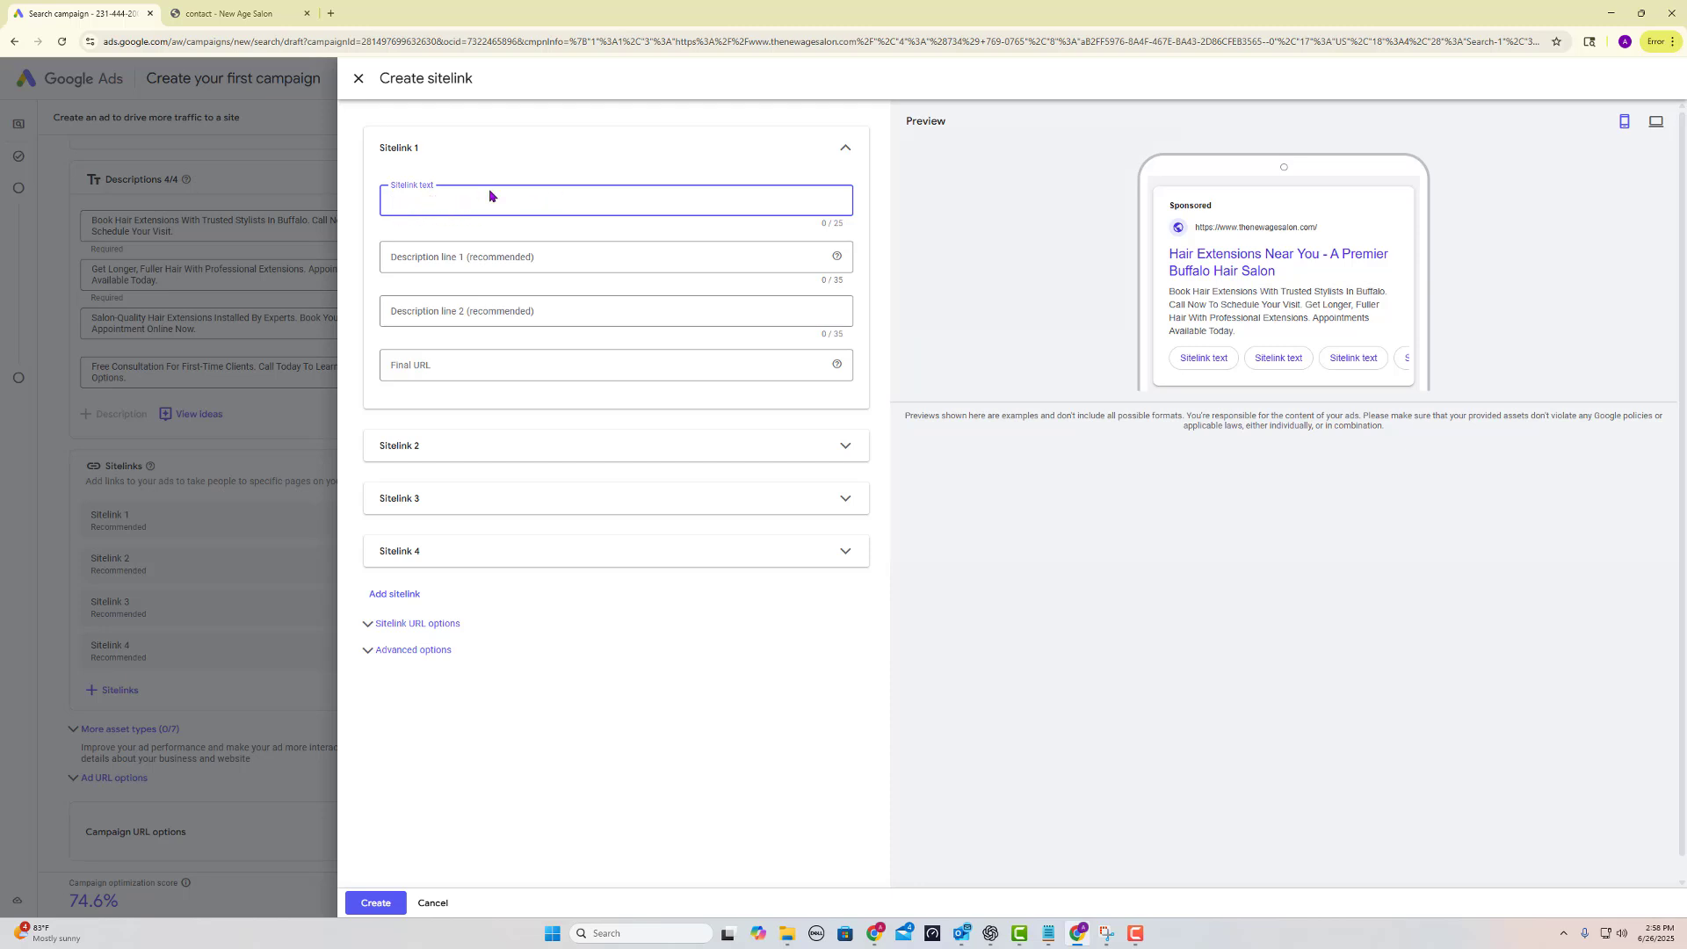
pyautogui.write('Our Rates')
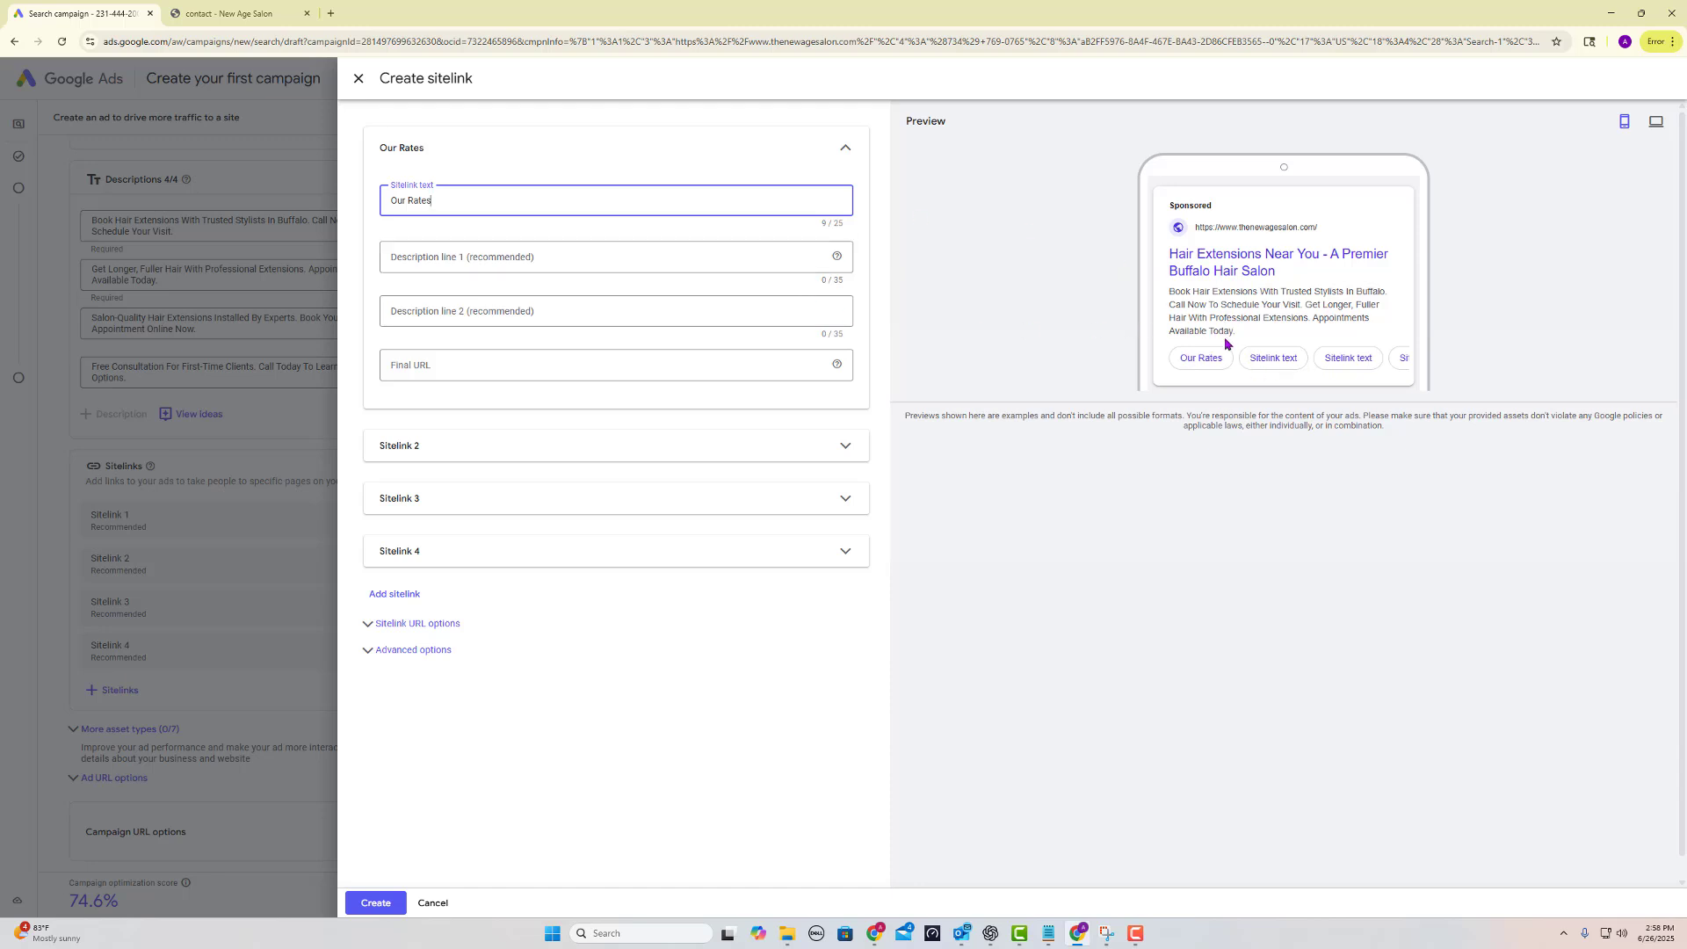
pyautogui.click(358, 84)
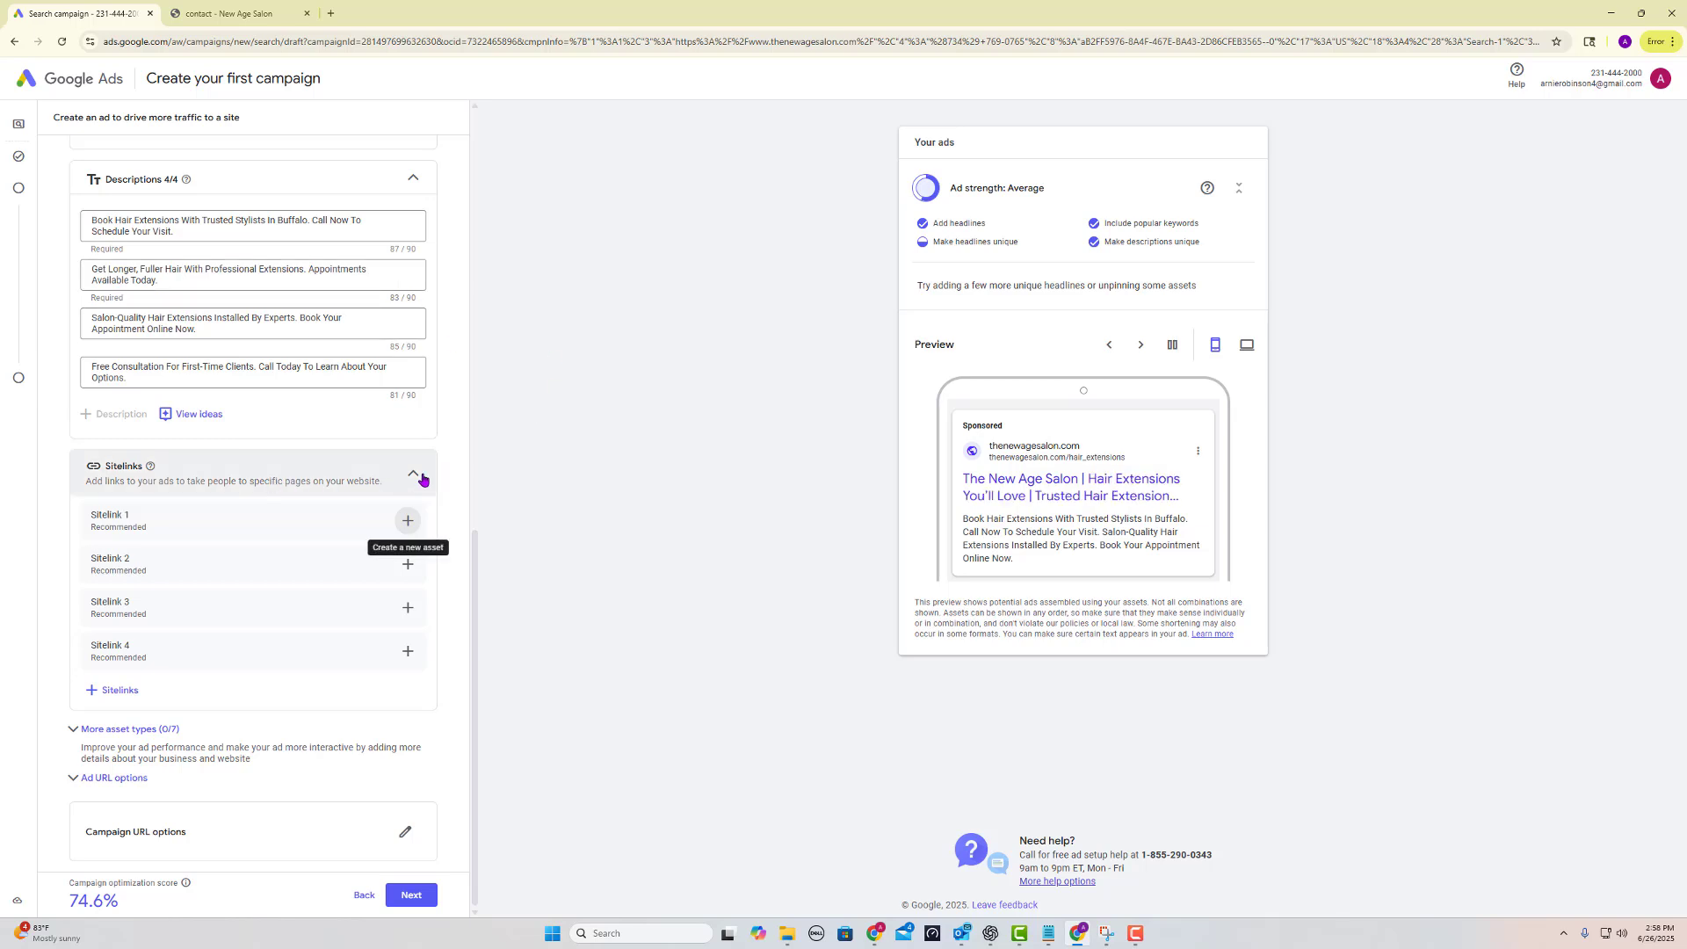
# - Collapse the ad's Sitelinks section and expand the additional asset types
pyautogui.click(413, 474)
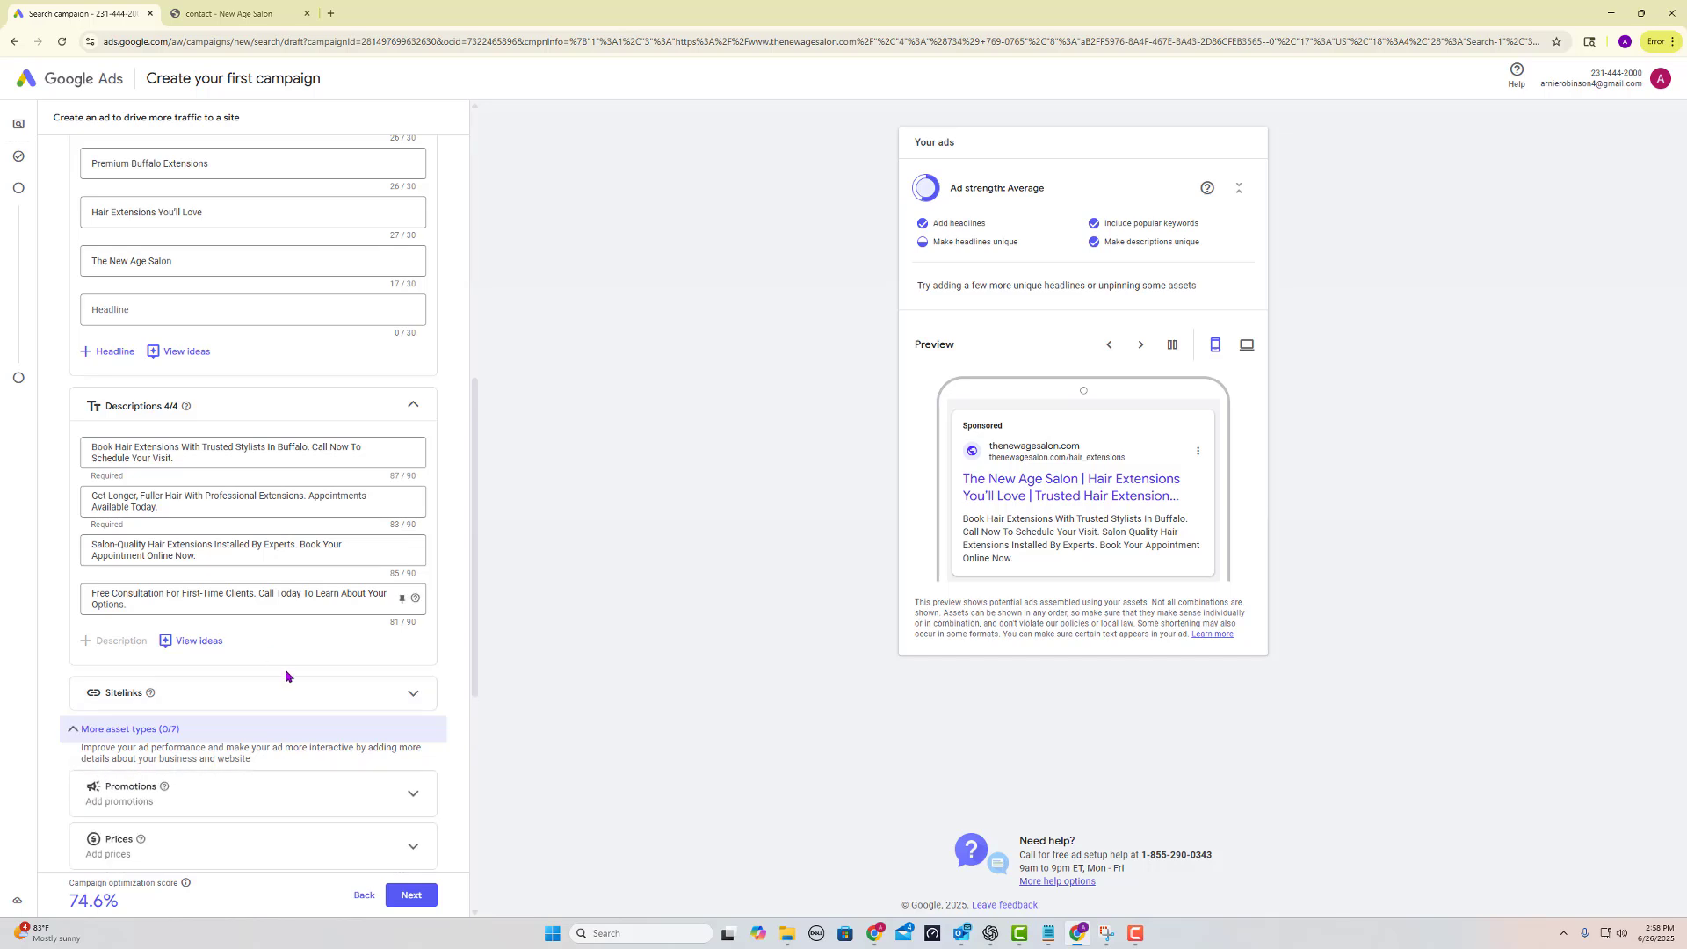
pyautogui.scroll(-6, 290, 674)
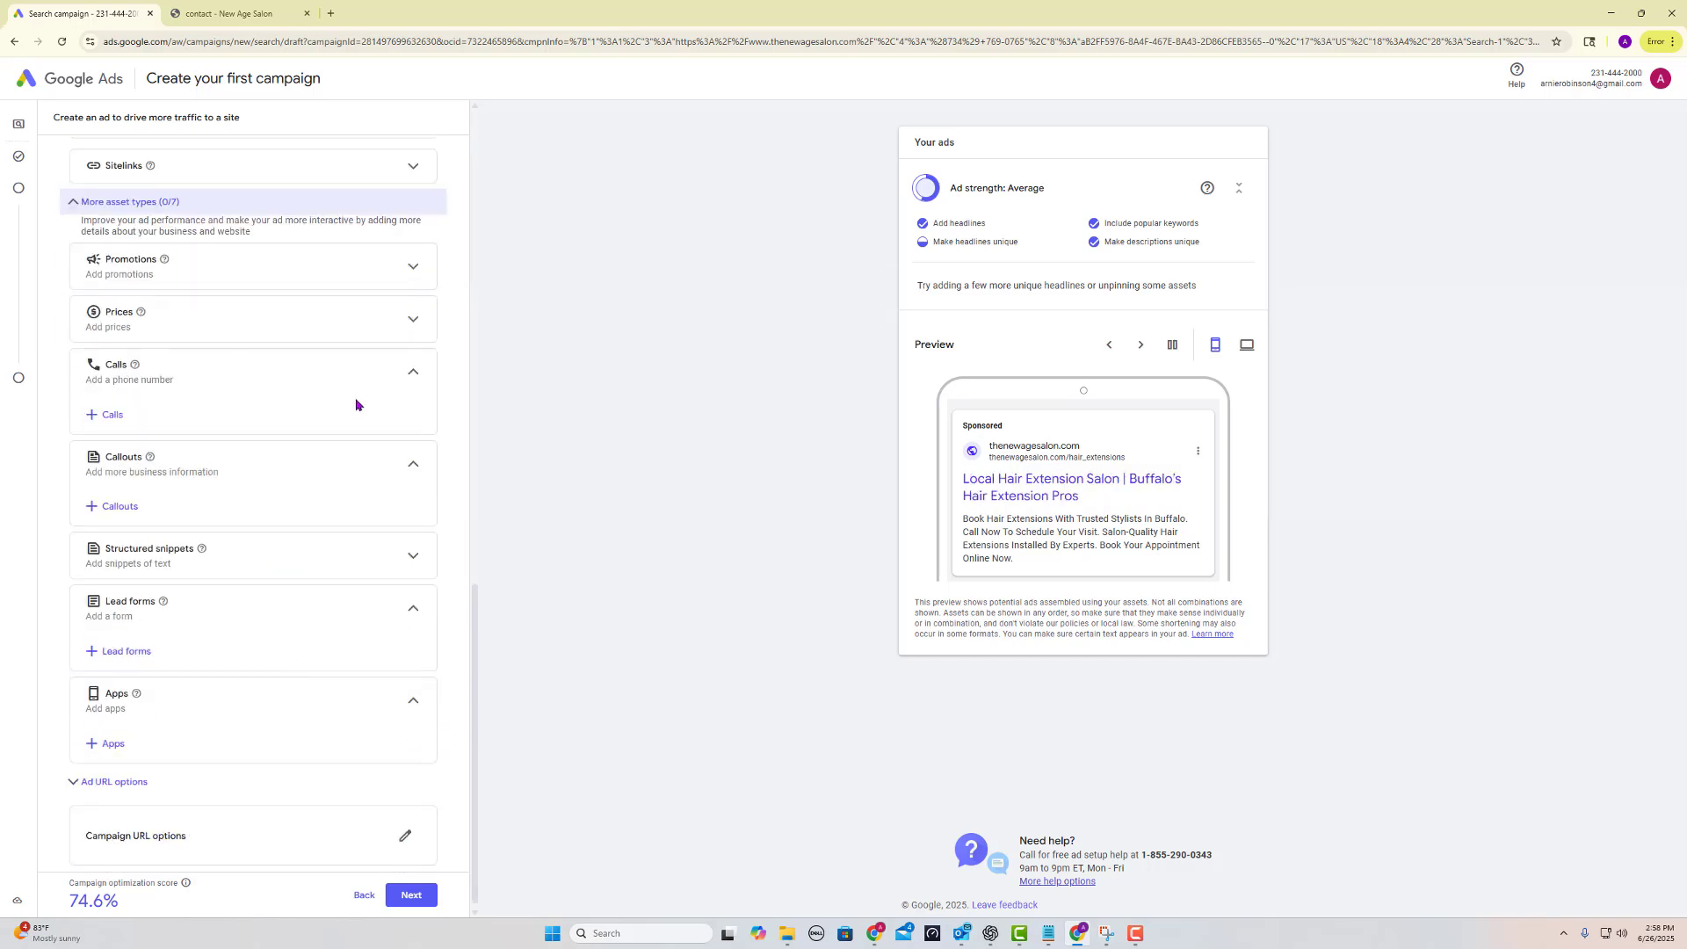
pyautogui.scroll(1, 356, 405)
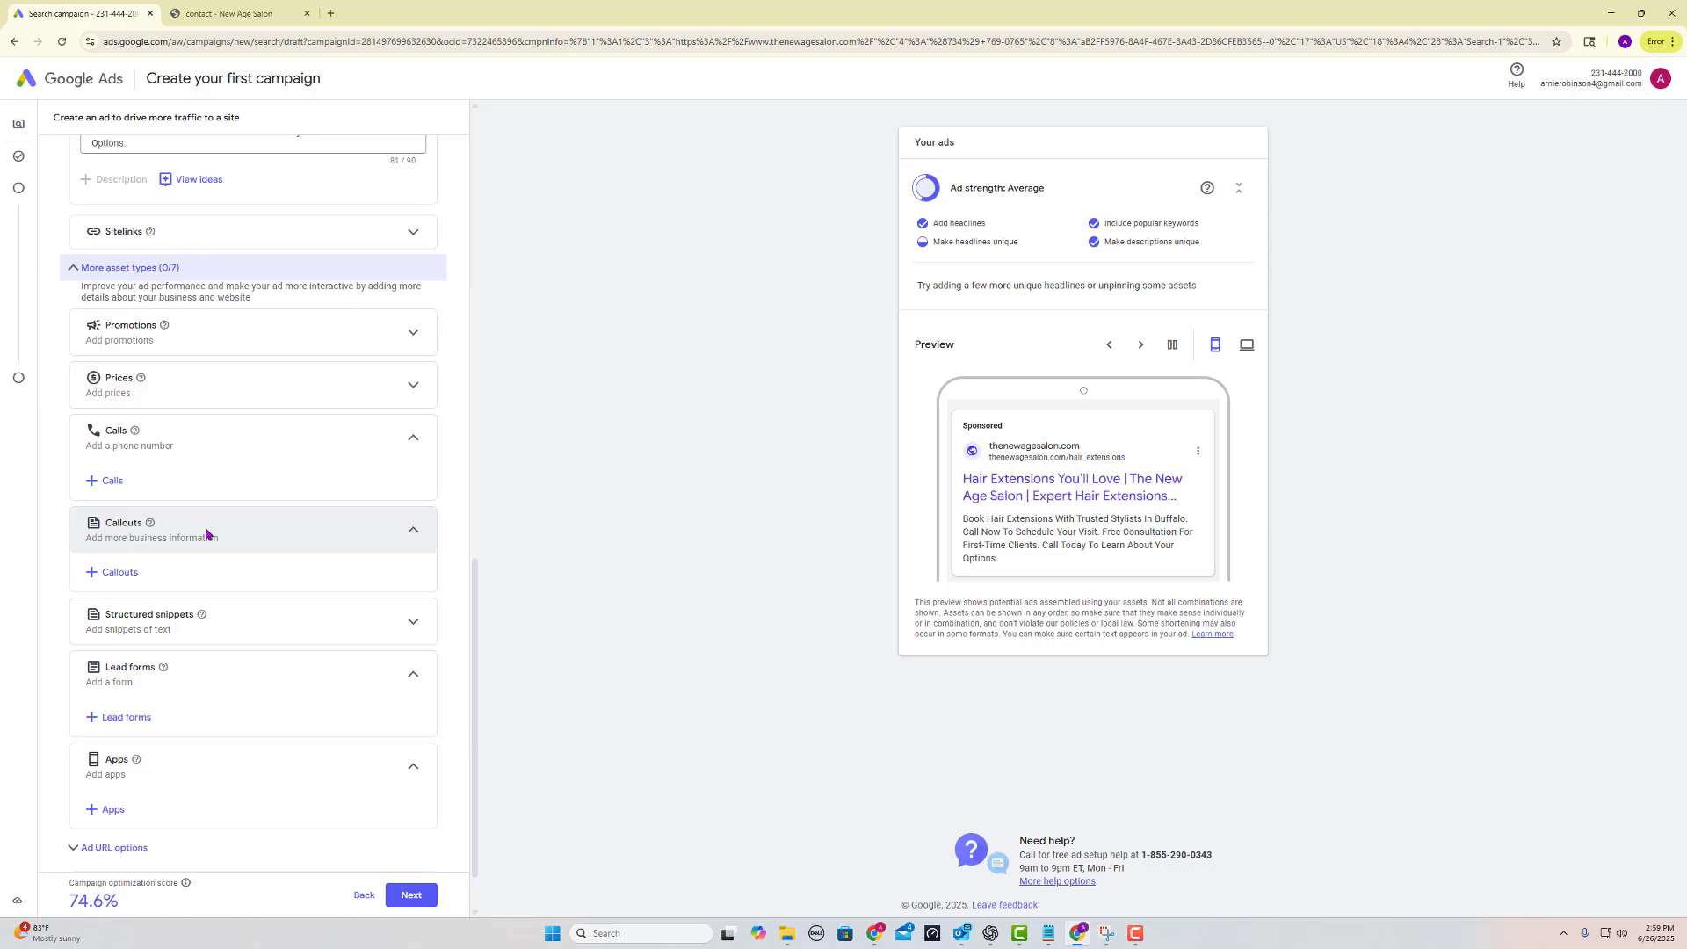
# - Draft a campaign-level callout reading "We Use Hair Dreams" and discard it
pyautogui.click(114, 572)
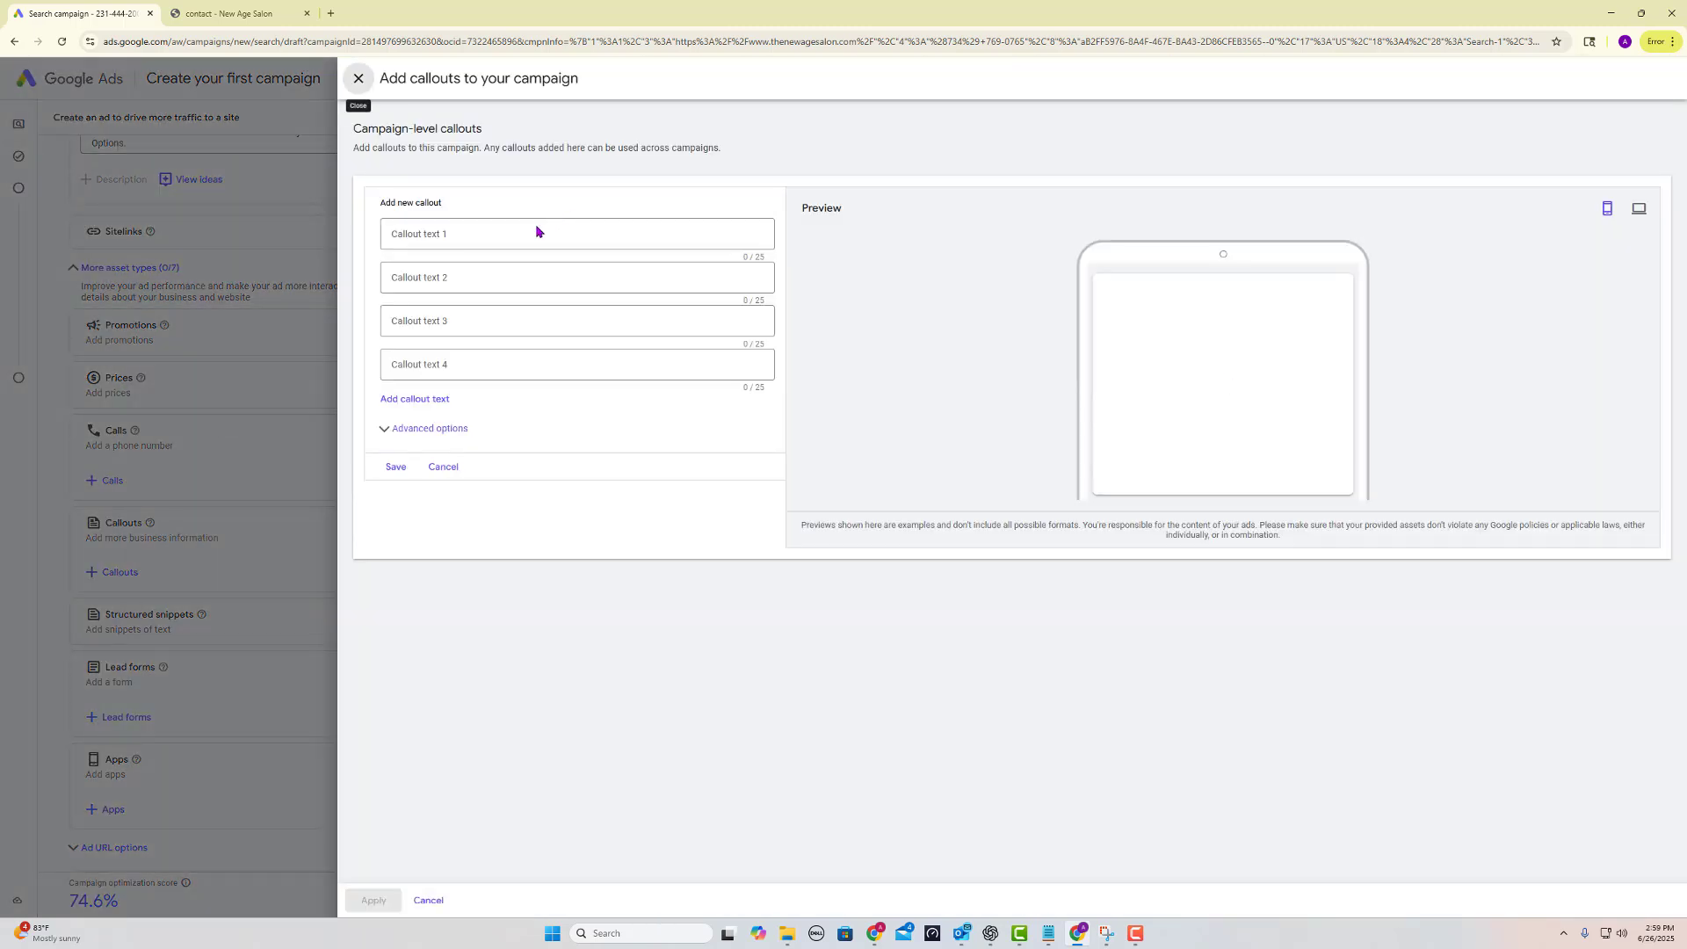
pyautogui.click(536, 231)
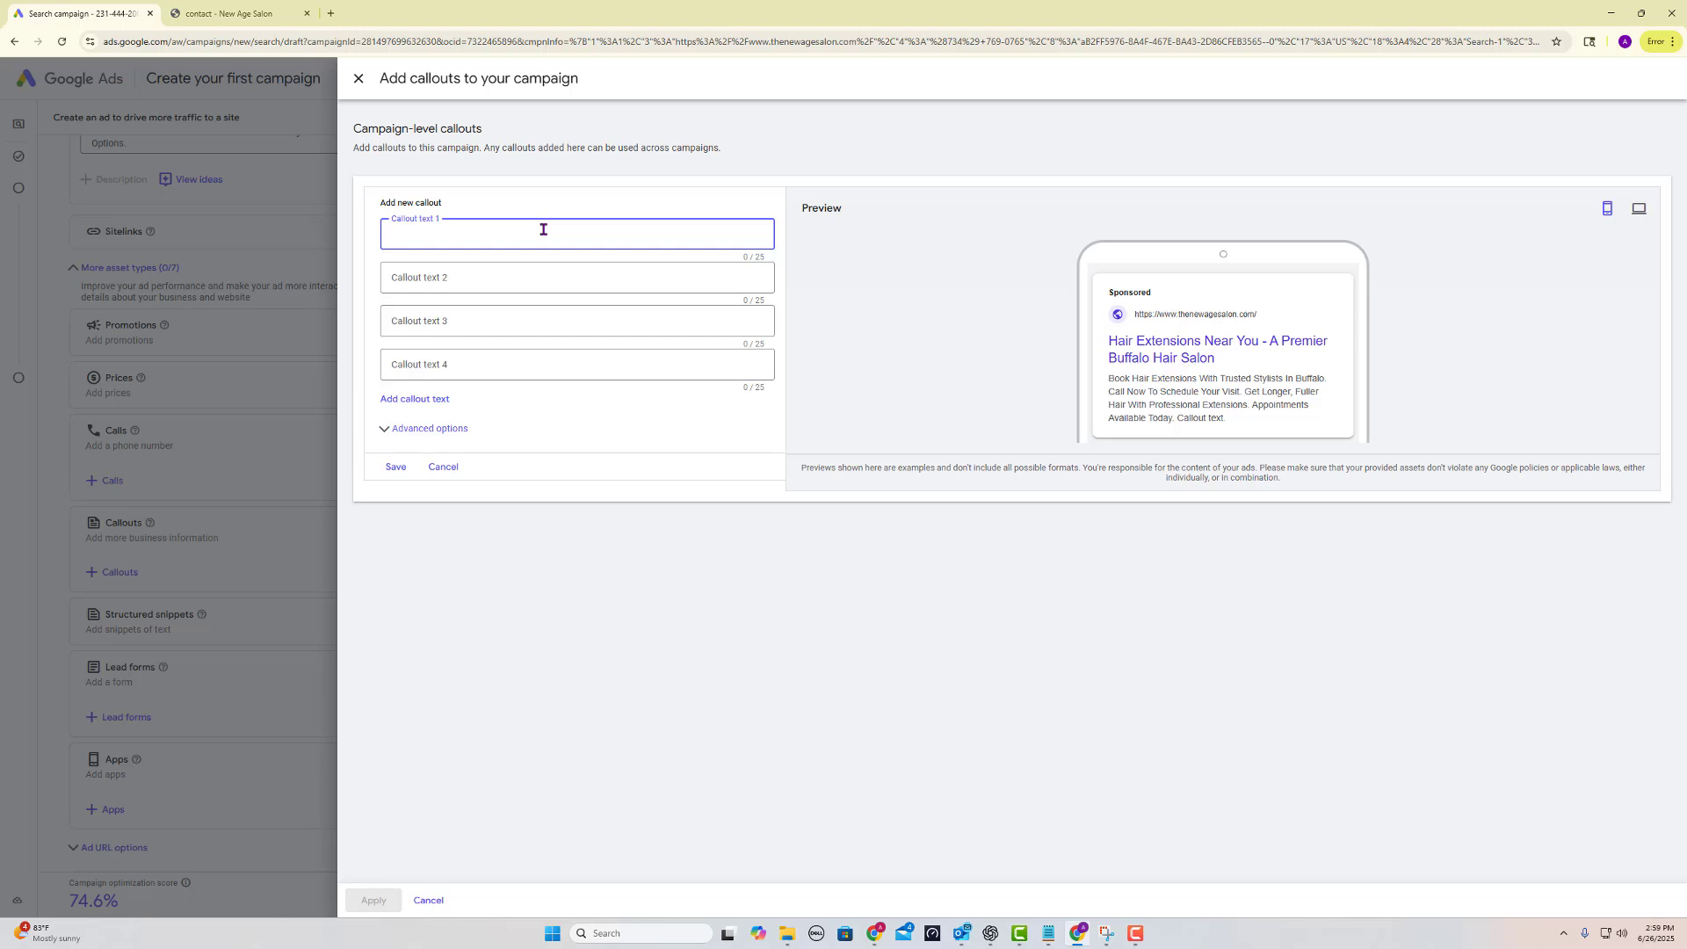
pyautogui.write('We Use Hair')
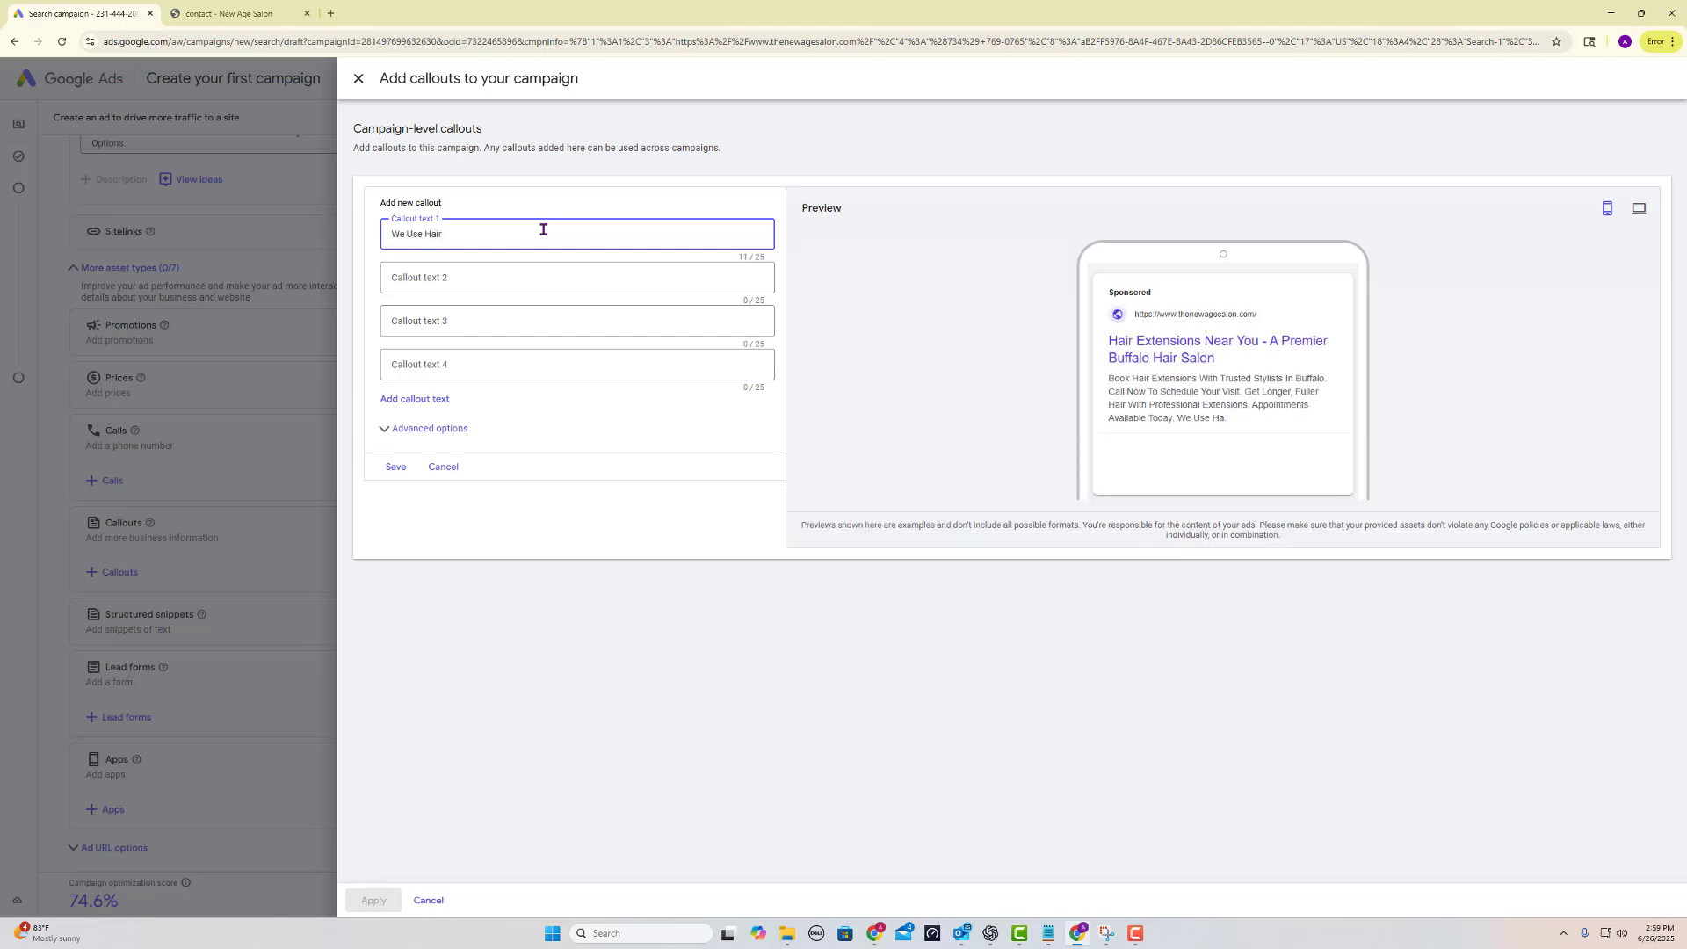
pyautogui.write(' Dreams')
pyautogui.click(444, 470)
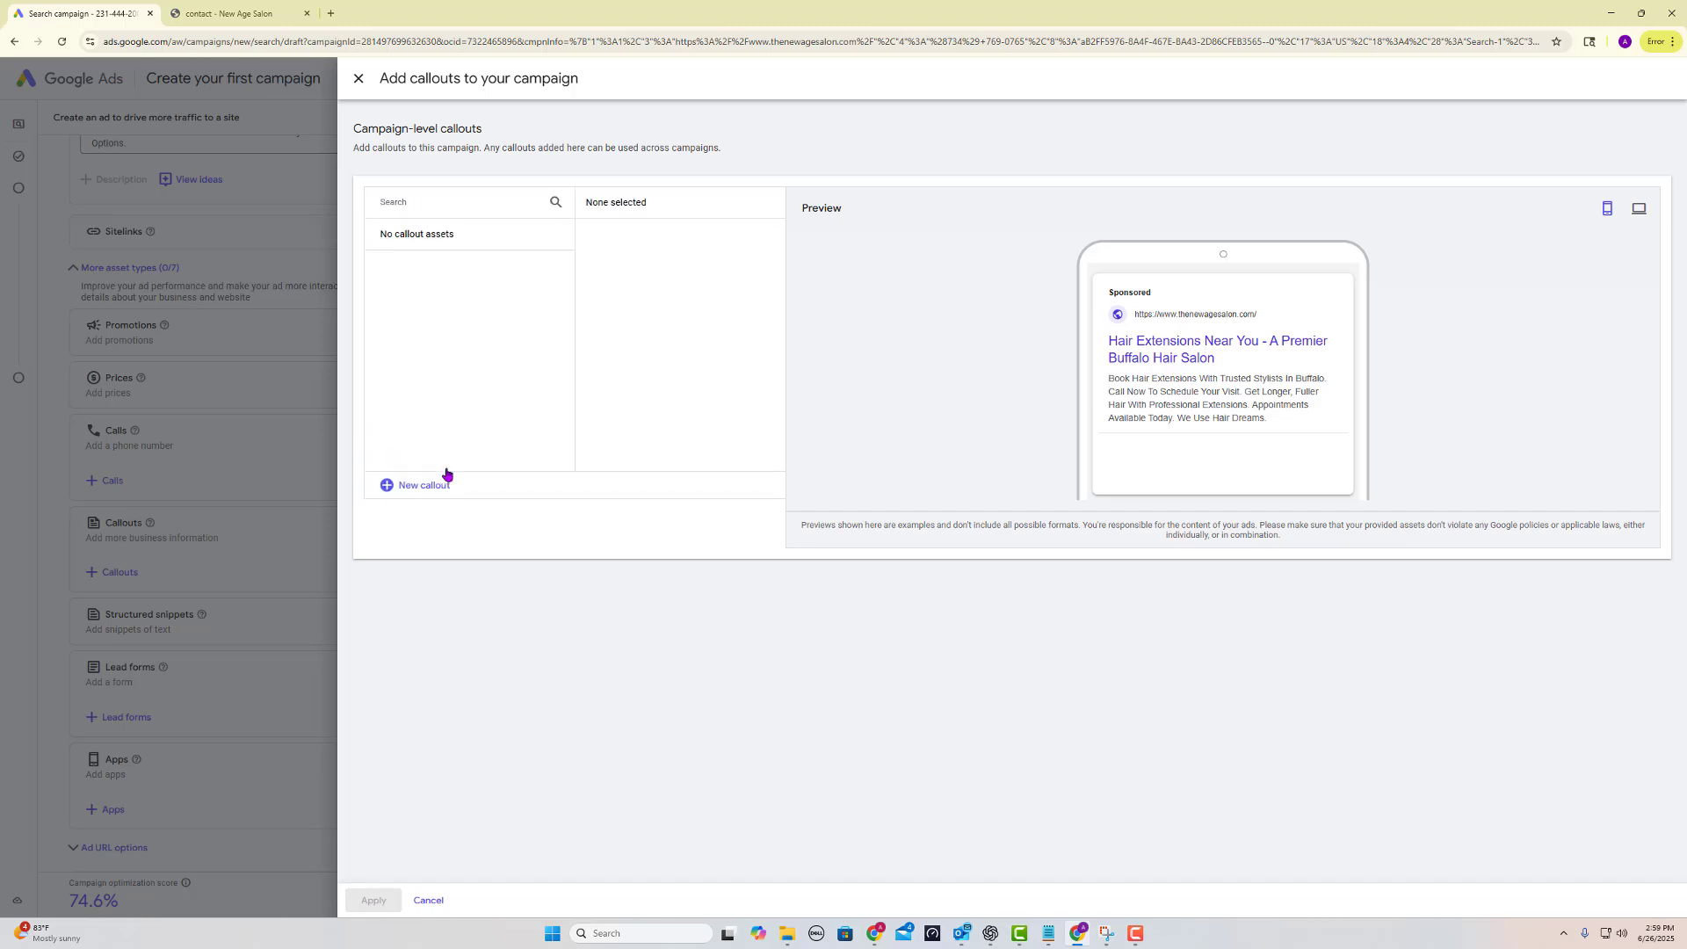
pyautogui.click(359, 79)
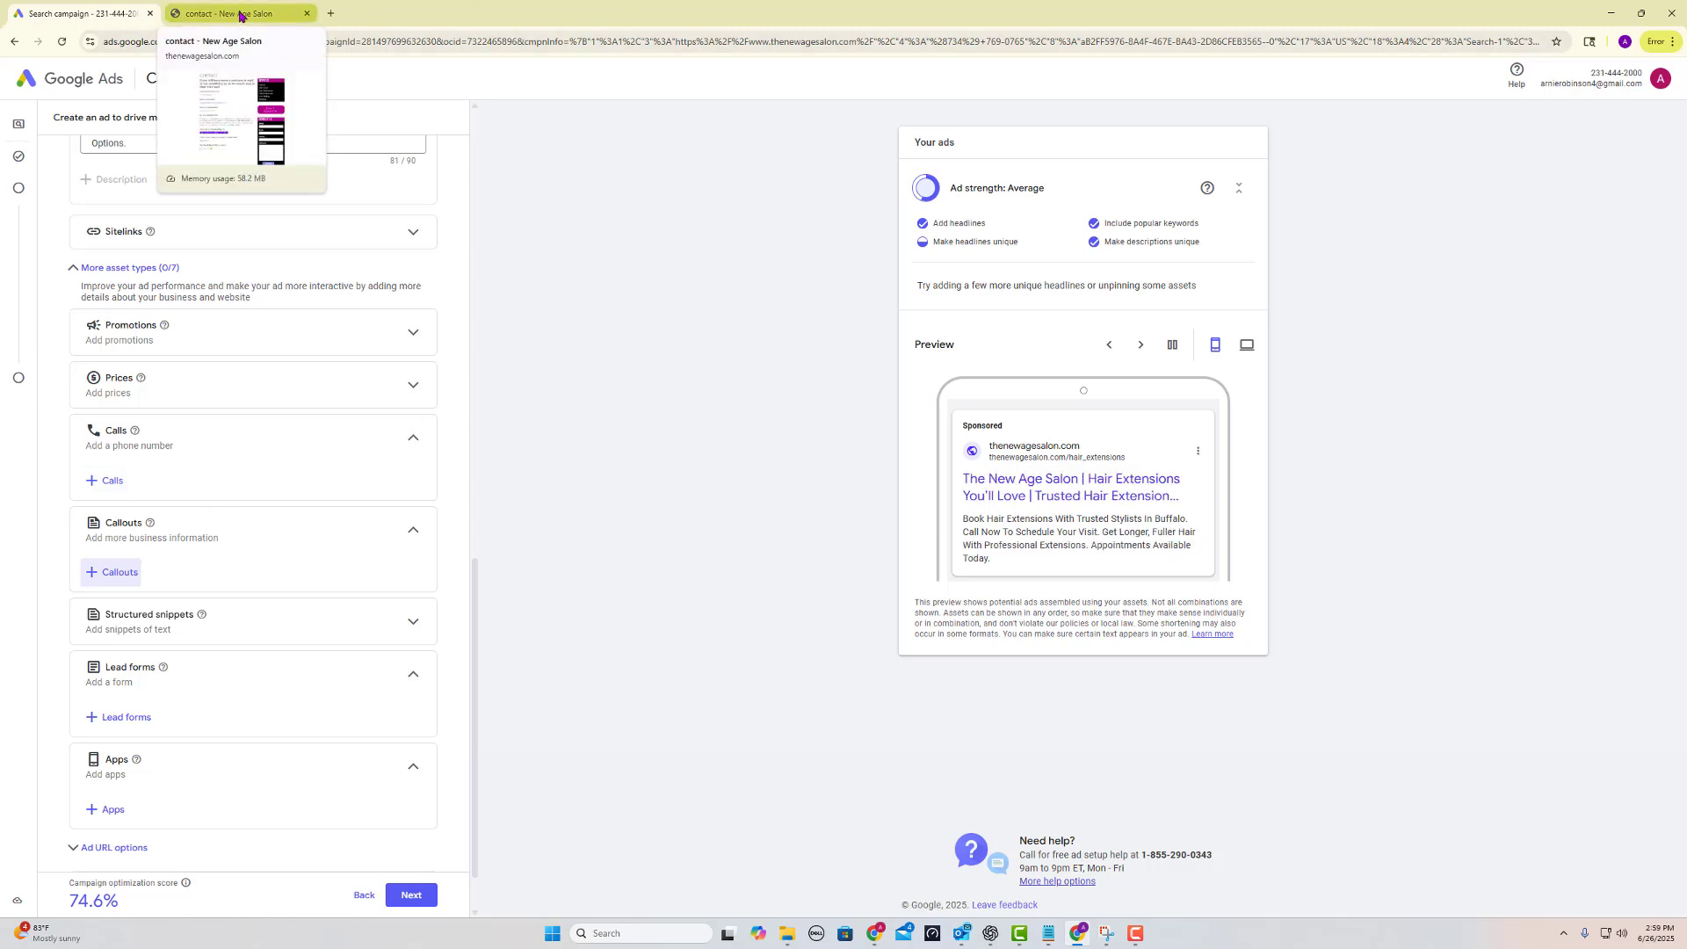
# - Copy the salon's phone number from the contact page of the New Age Salon website
pyautogui.click(240, 15)
pyautogui.moveTo(587, 285); pyautogui.dragTo(453, 274)
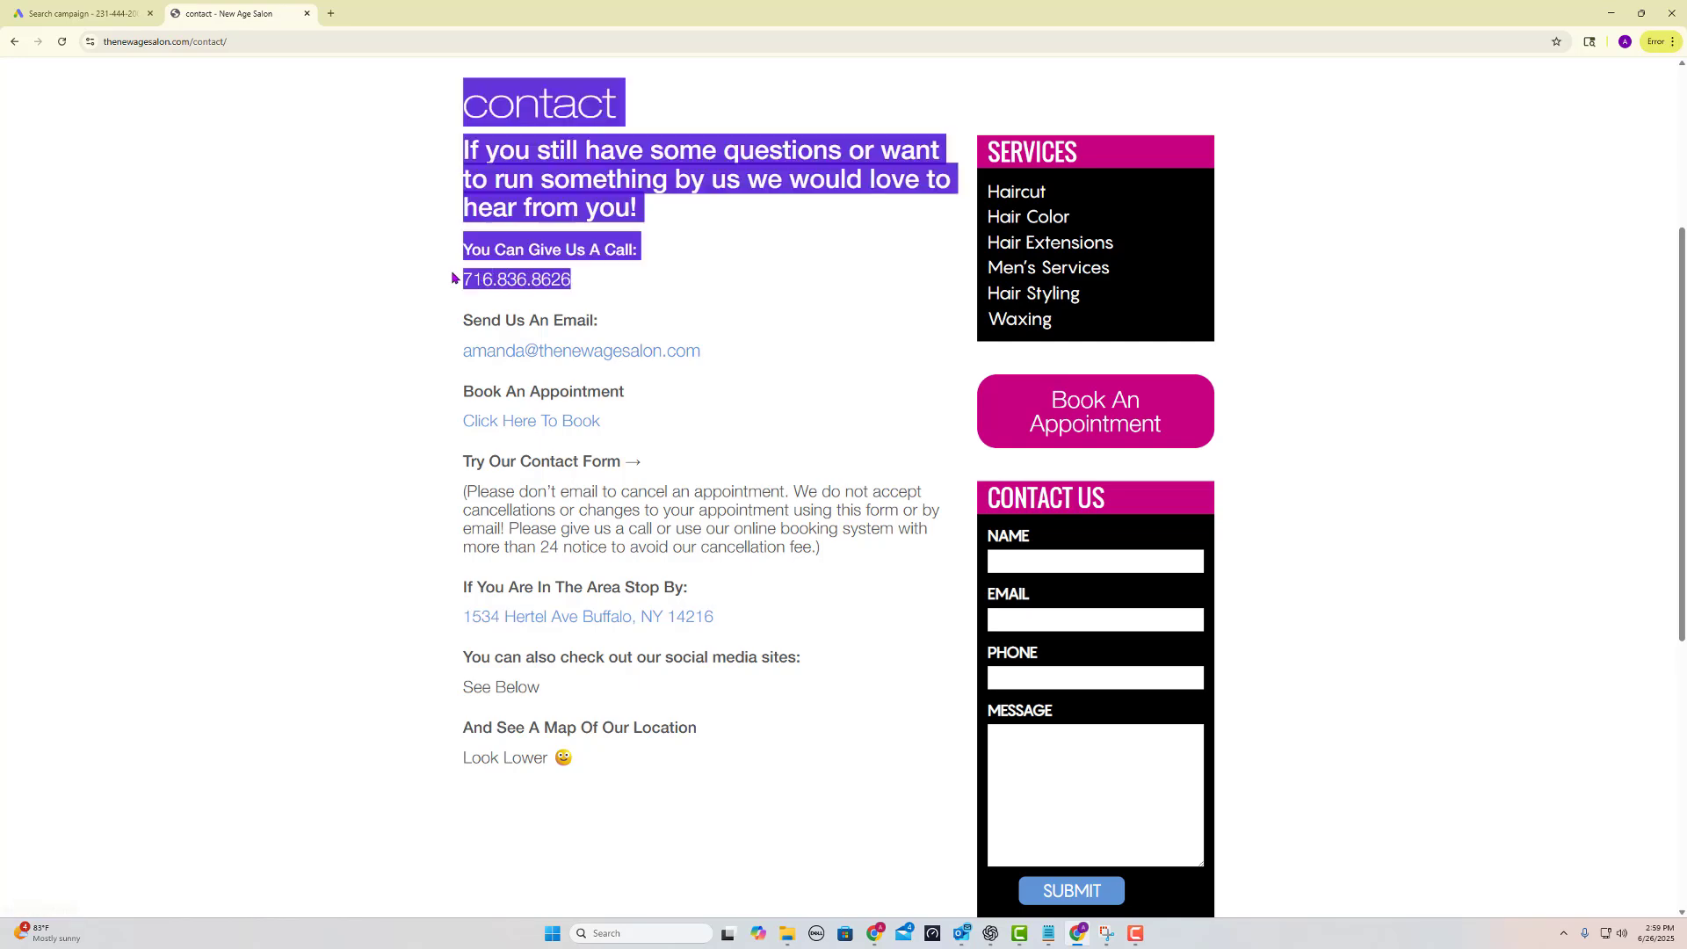
pyautogui.click(541, 289)
pyautogui.click(991, 177)
pyautogui.moveTo(611, 283); pyautogui.dragTo(461, 293)
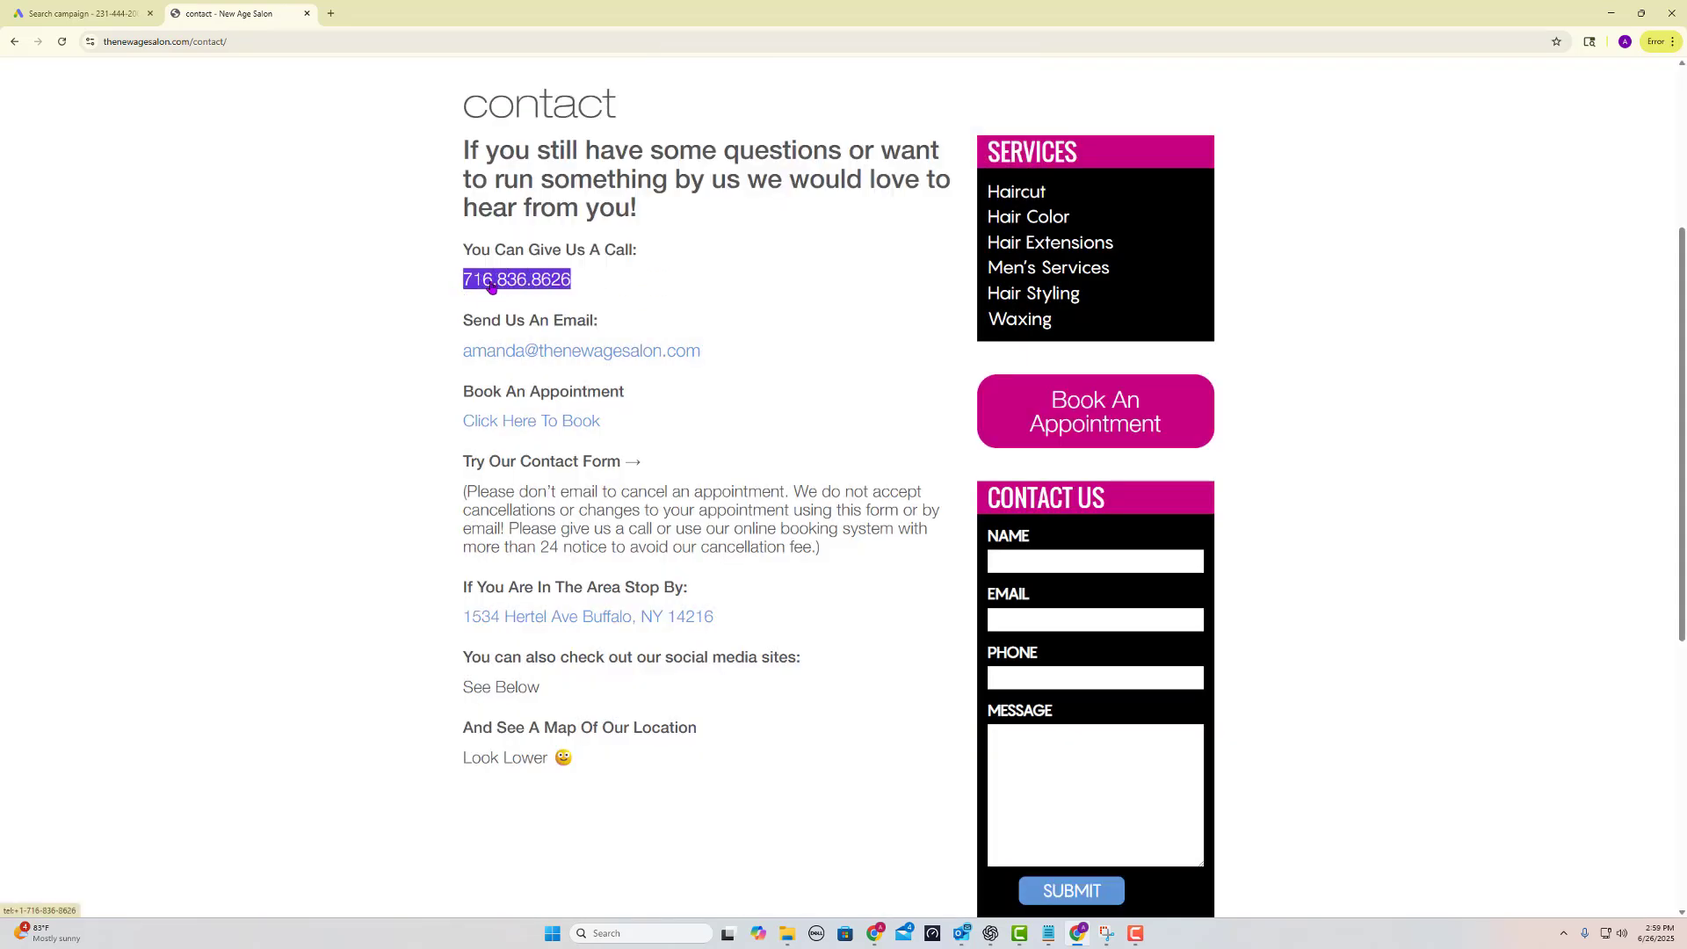
pyautogui.rightClick(492, 282)
pyautogui.click(516, 432)
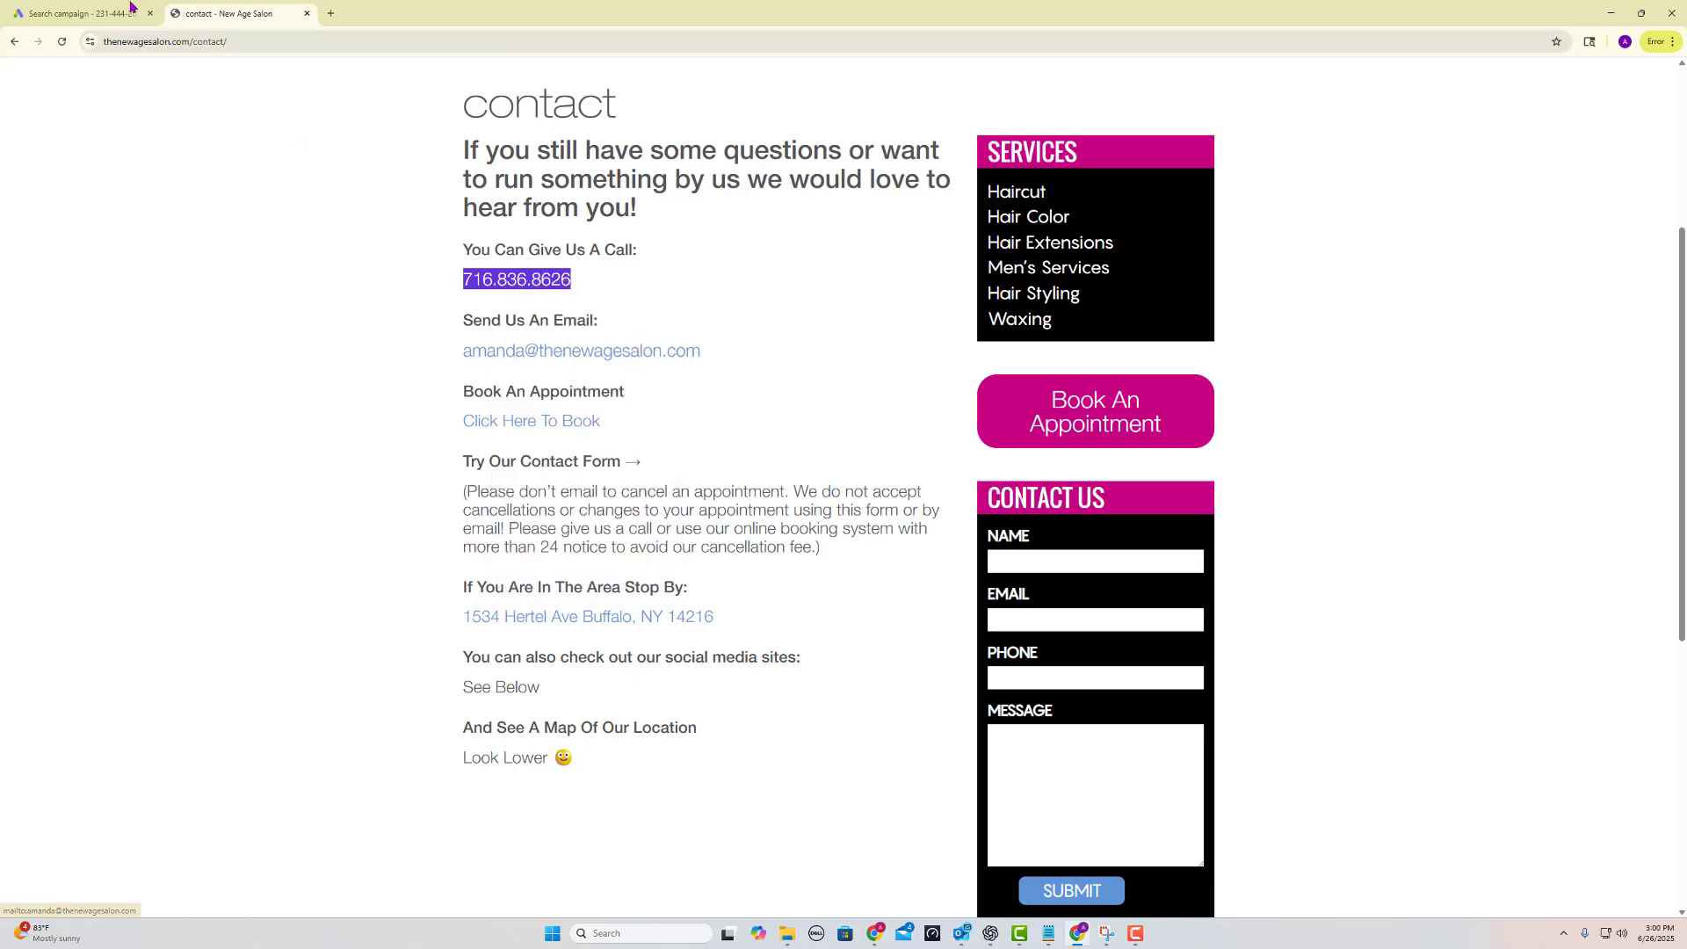
# - Add a campaign-level call asset in Google Ads with the copied salon phone number for the United States and apply it
pyautogui.click(84, 13)
pyautogui.click(103, 484)
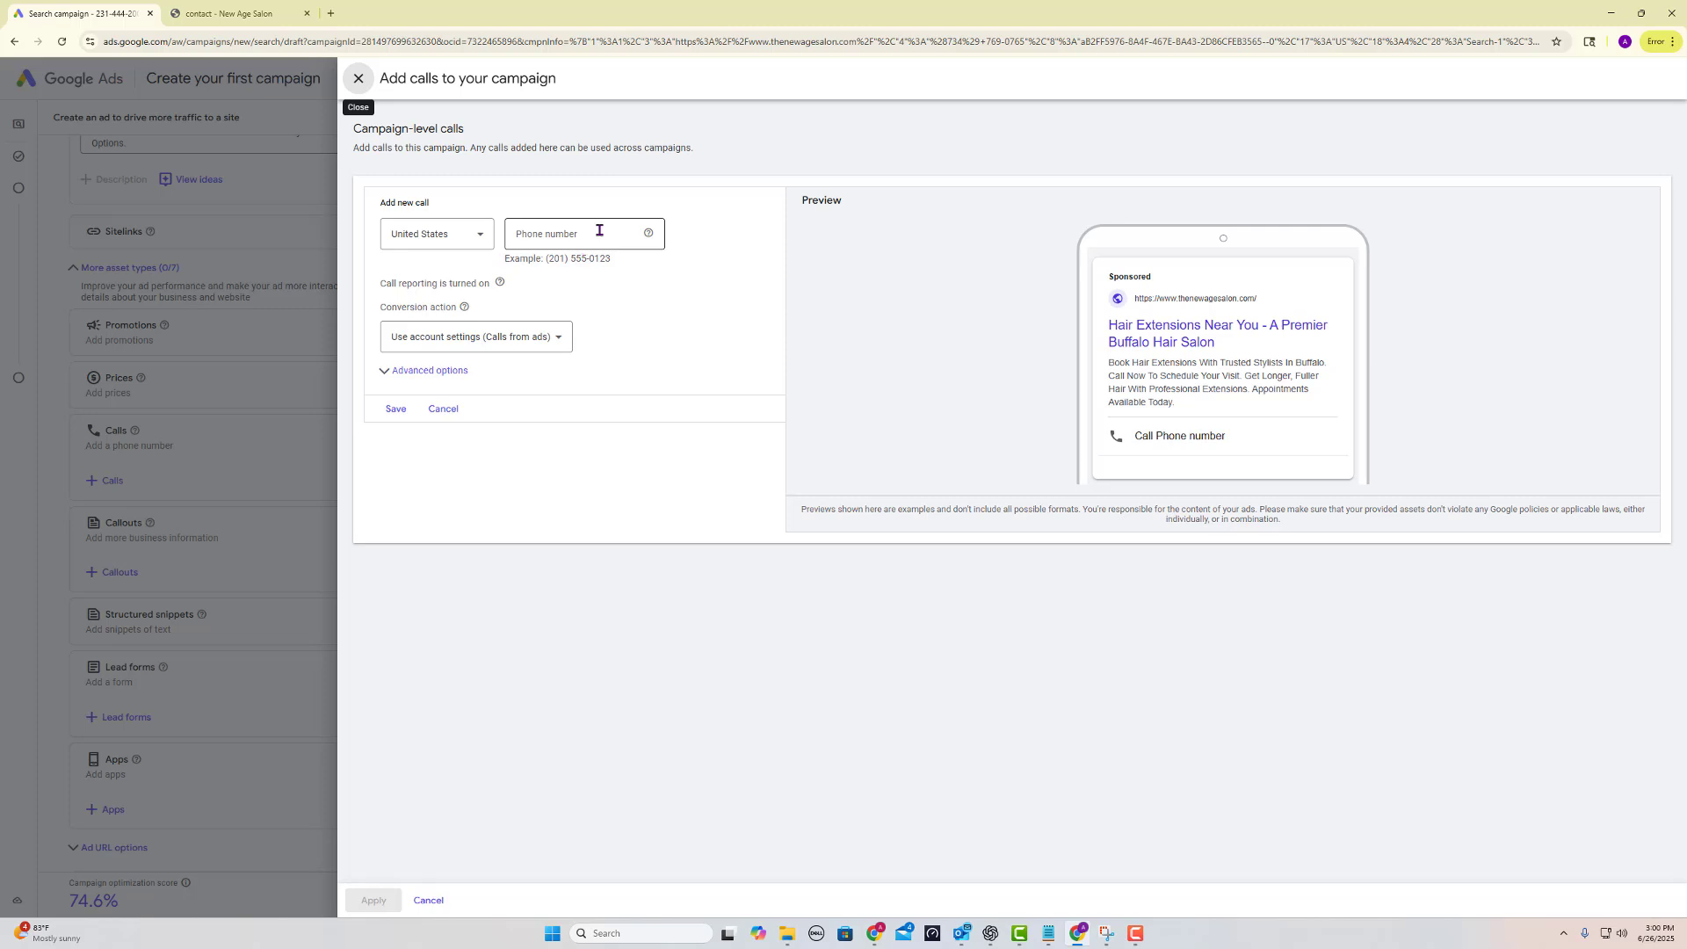
pyautogui.click(599, 231)
pyautogui.hotkey('ctrl', 'v')
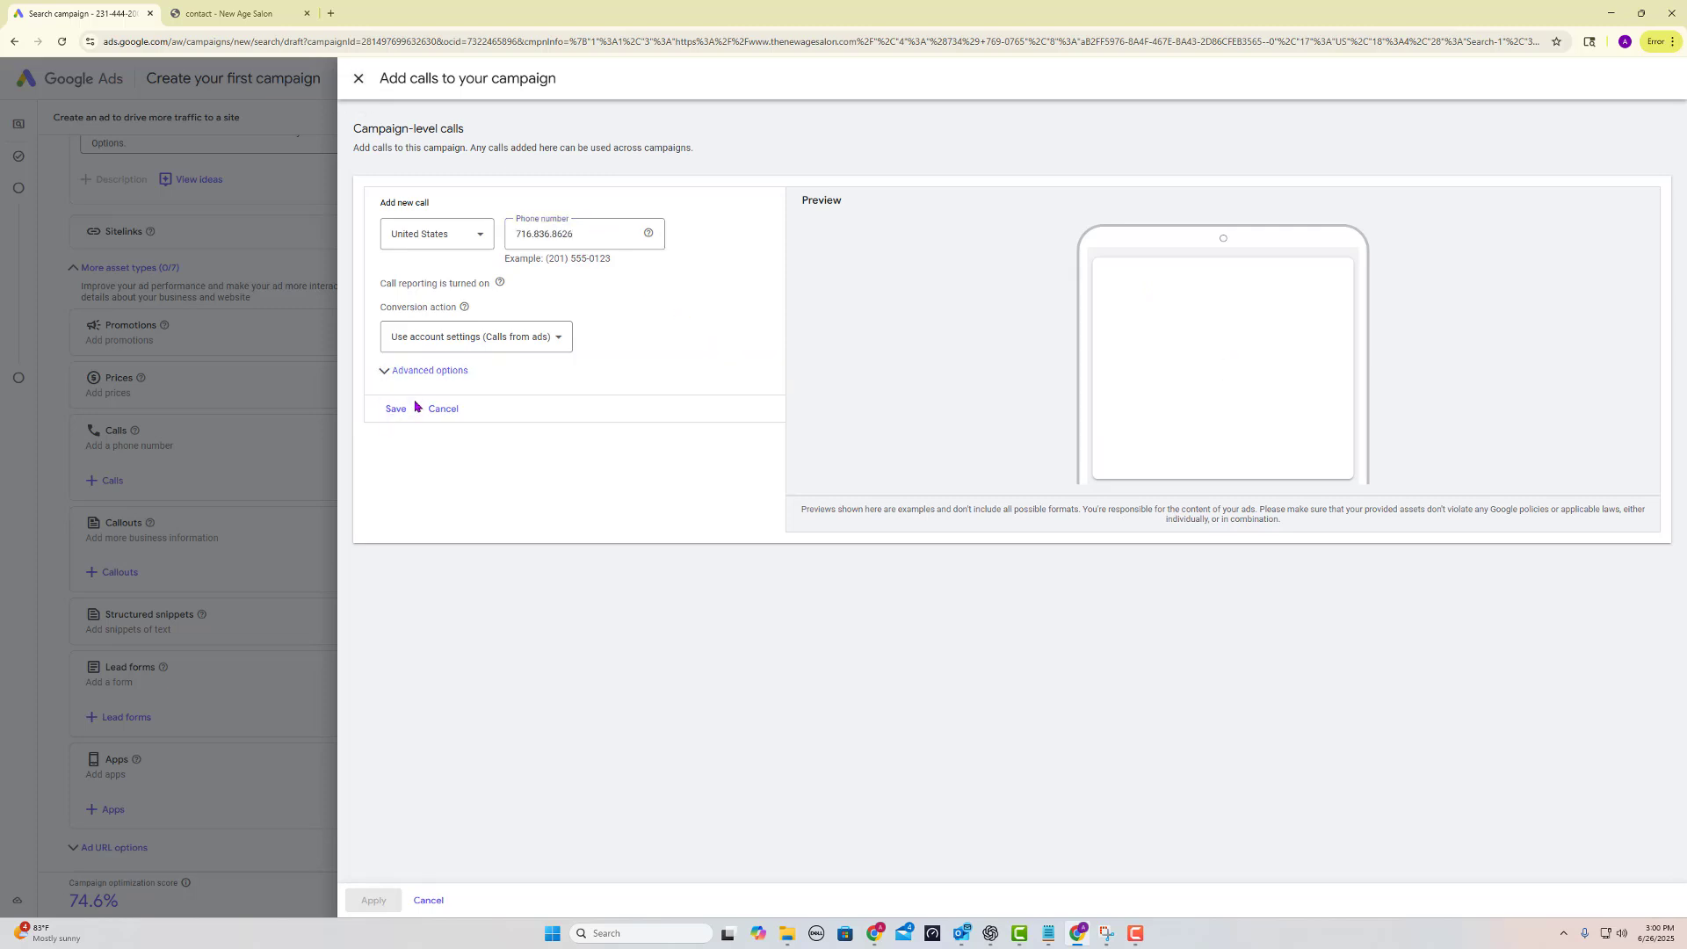
pyautogui.click(396, 411)
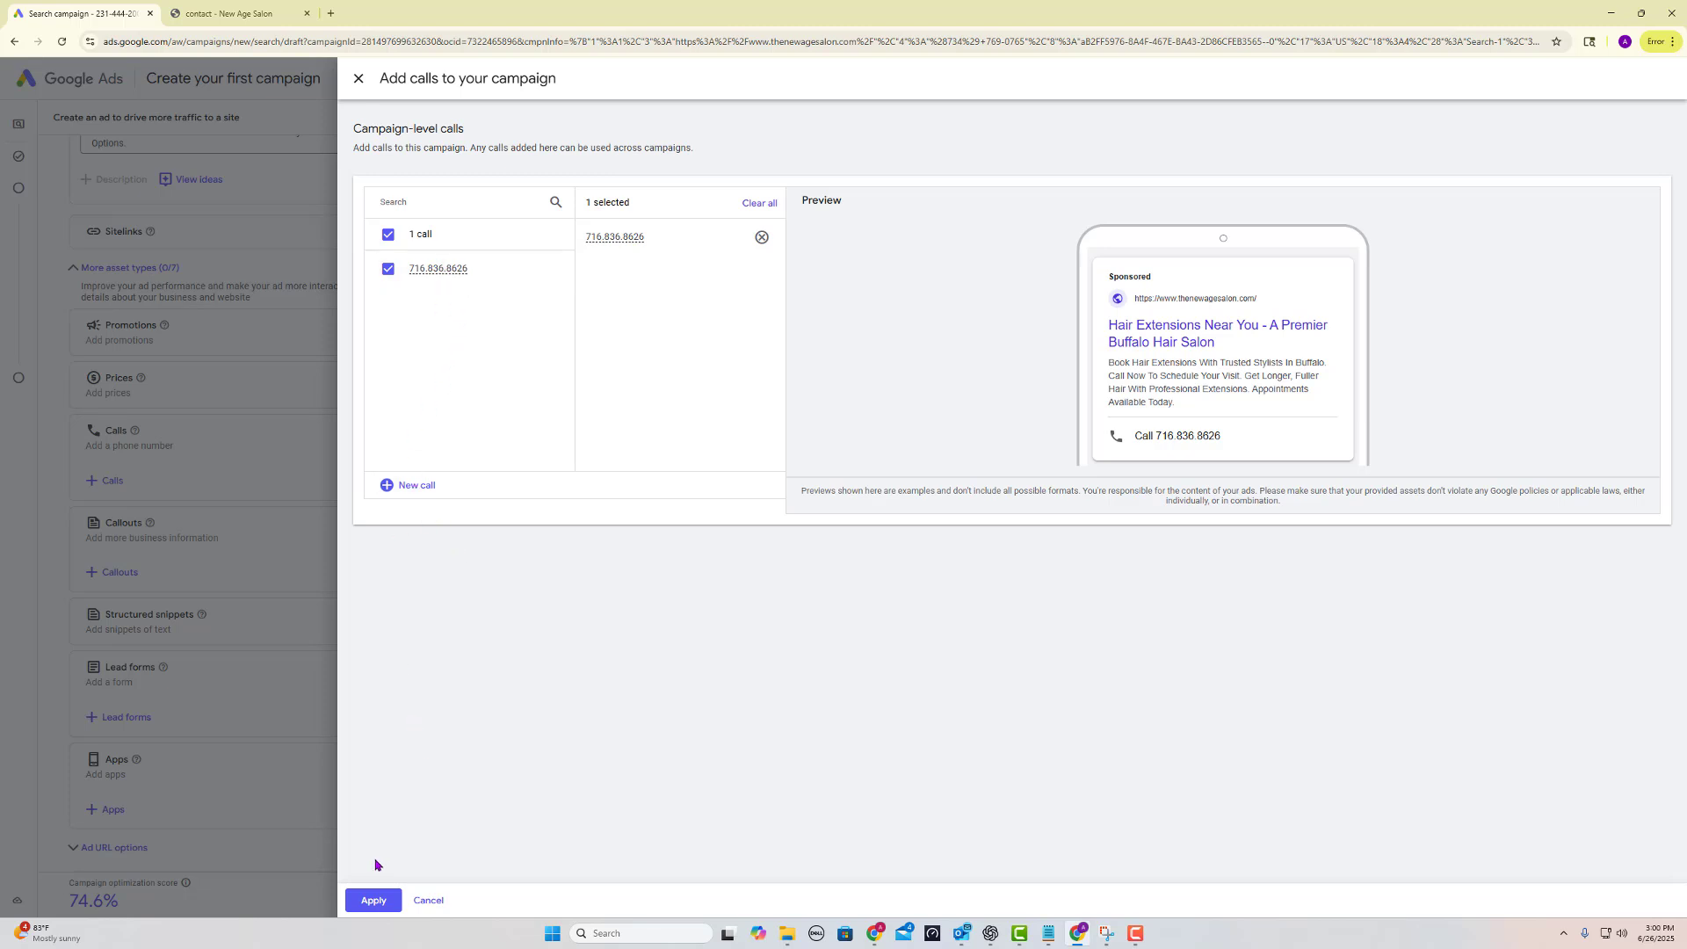
pyautogui.click(376, 898)
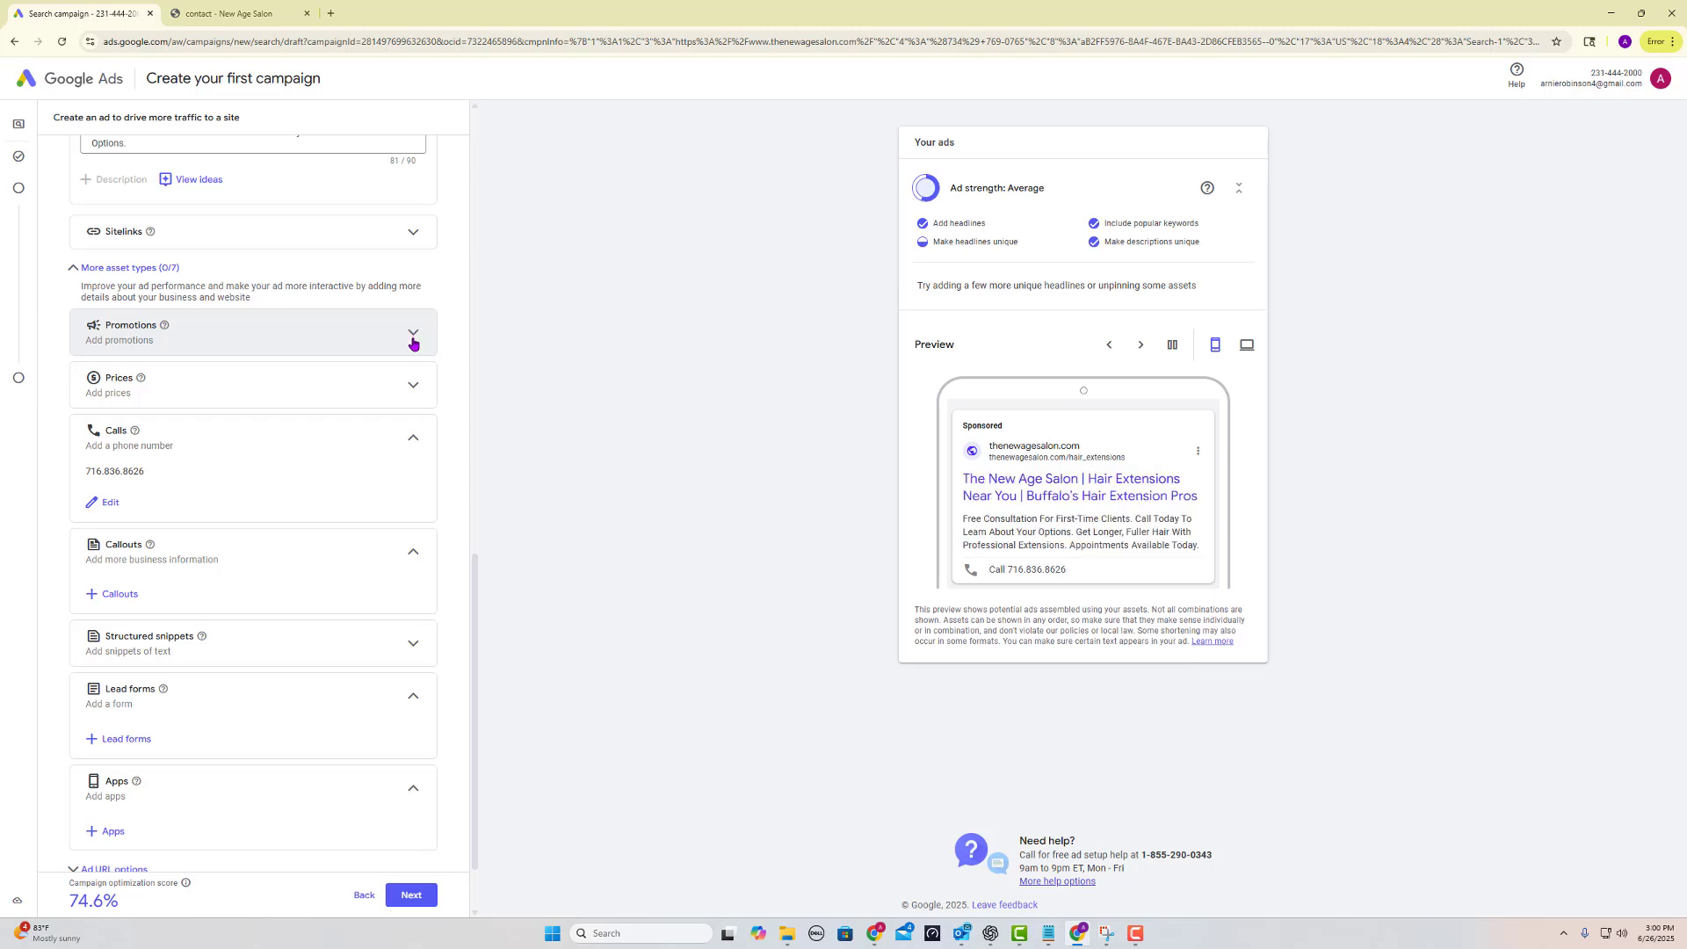
# - Finish the ad without adding further assets and continue to the bid strategy
pyautogui.moveTo(167, 327)
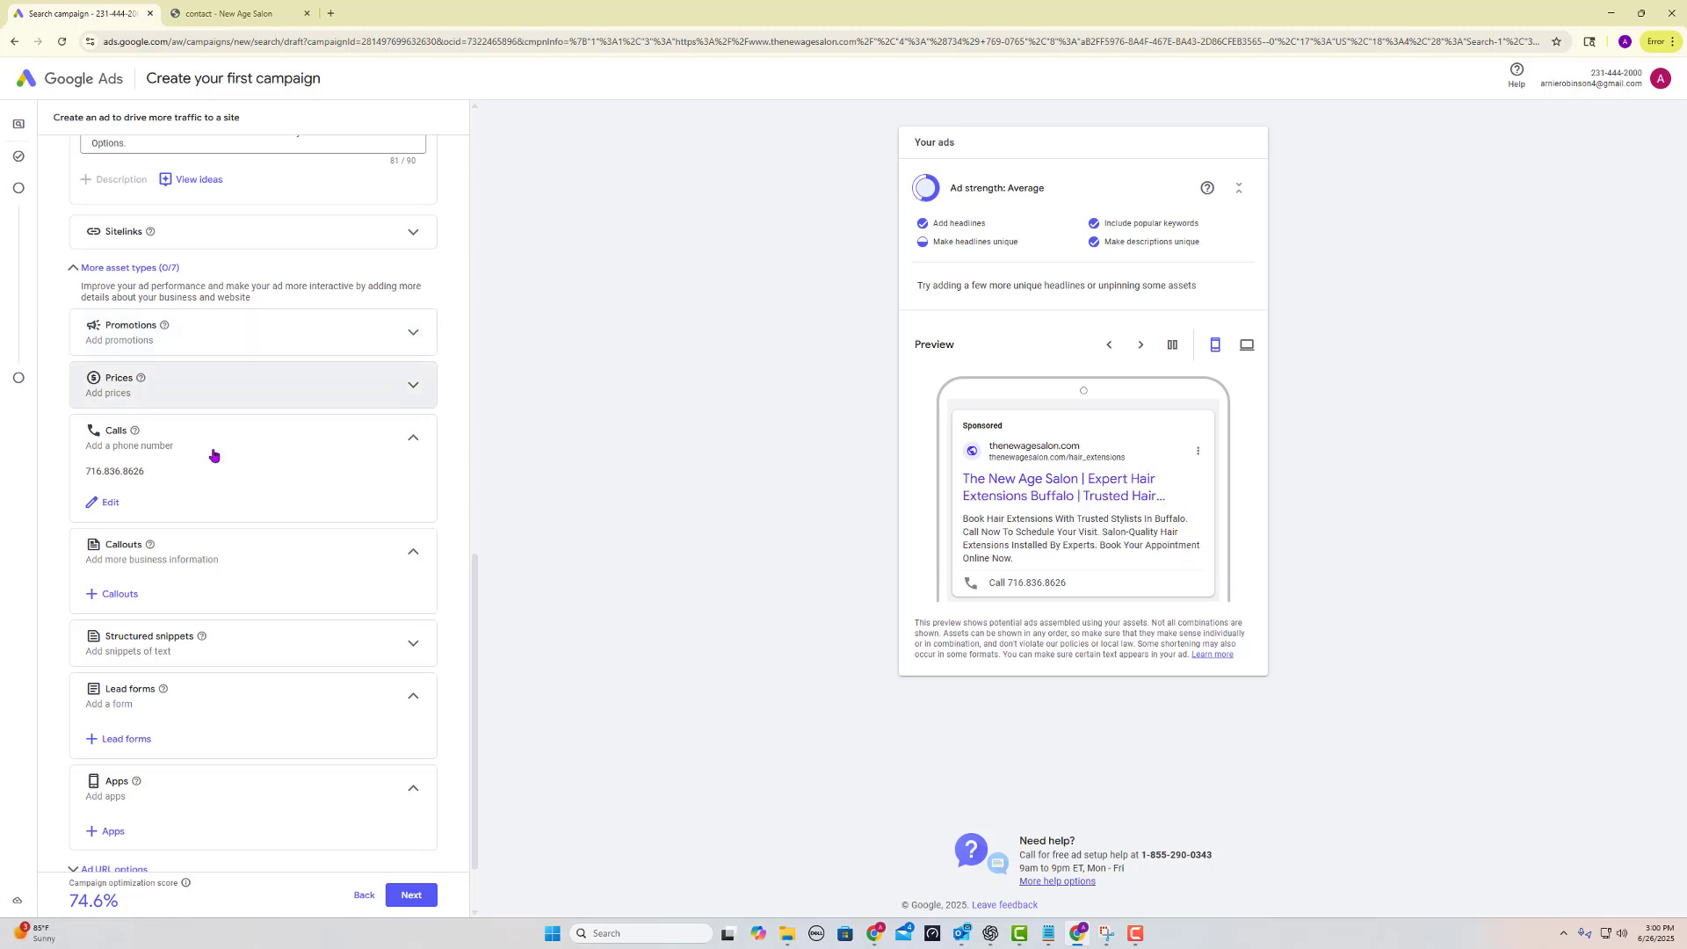
pyautogui.scroll(-1, 213, 539)
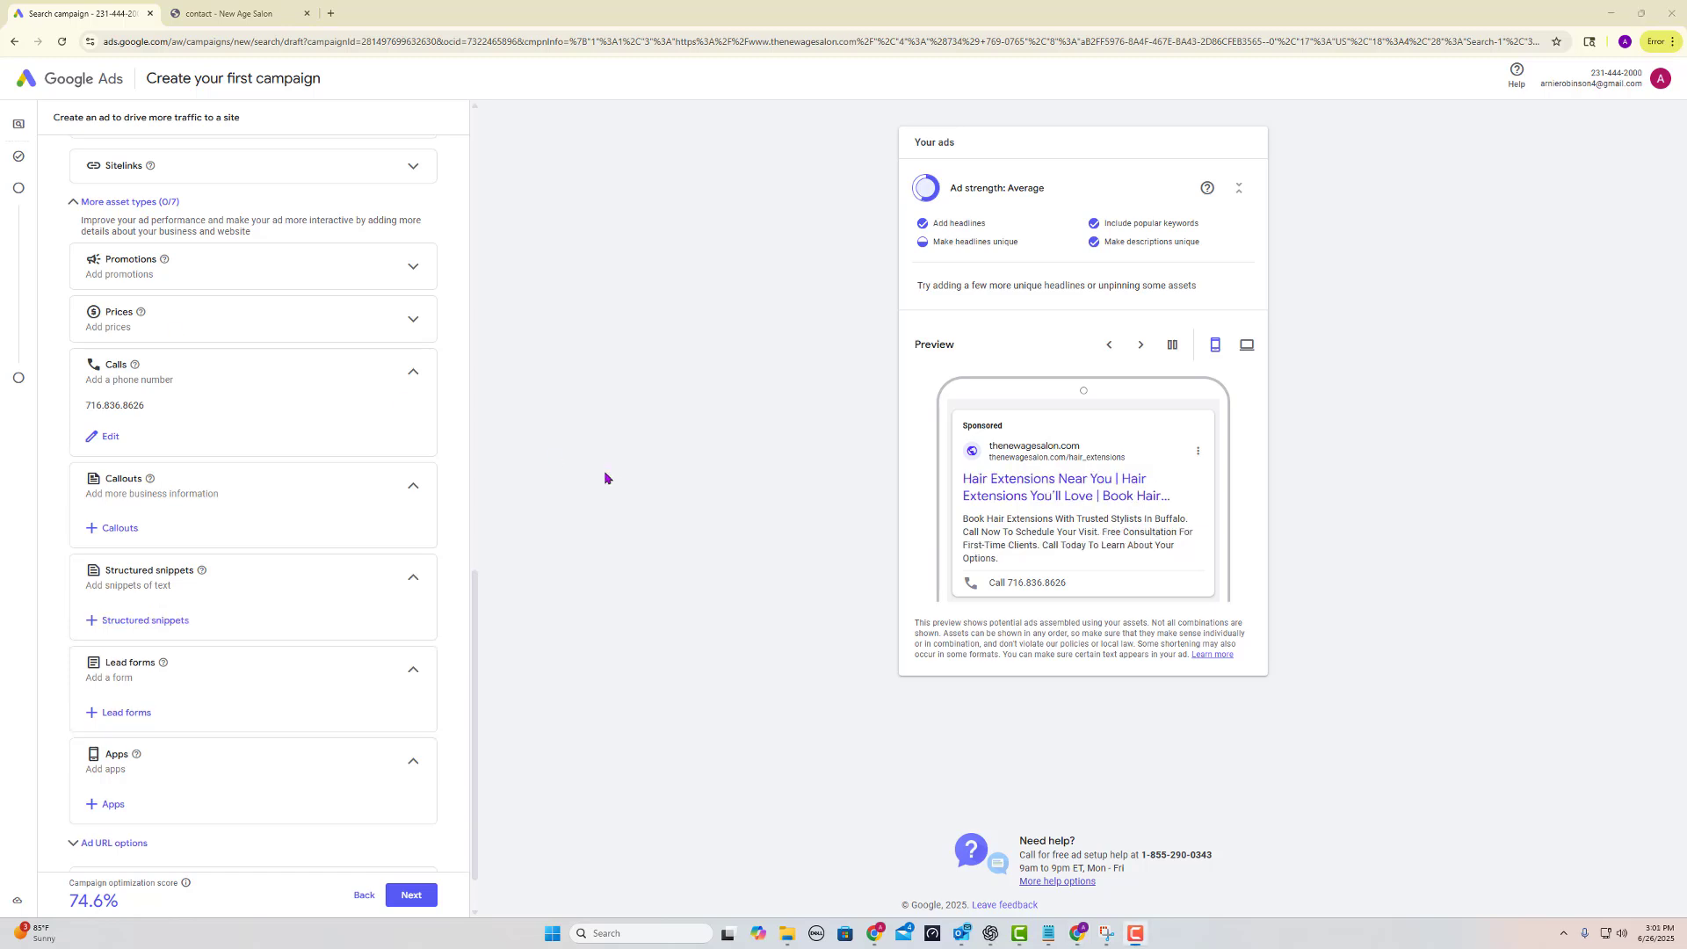
pyautogui.scroll(-1, 376, 678)
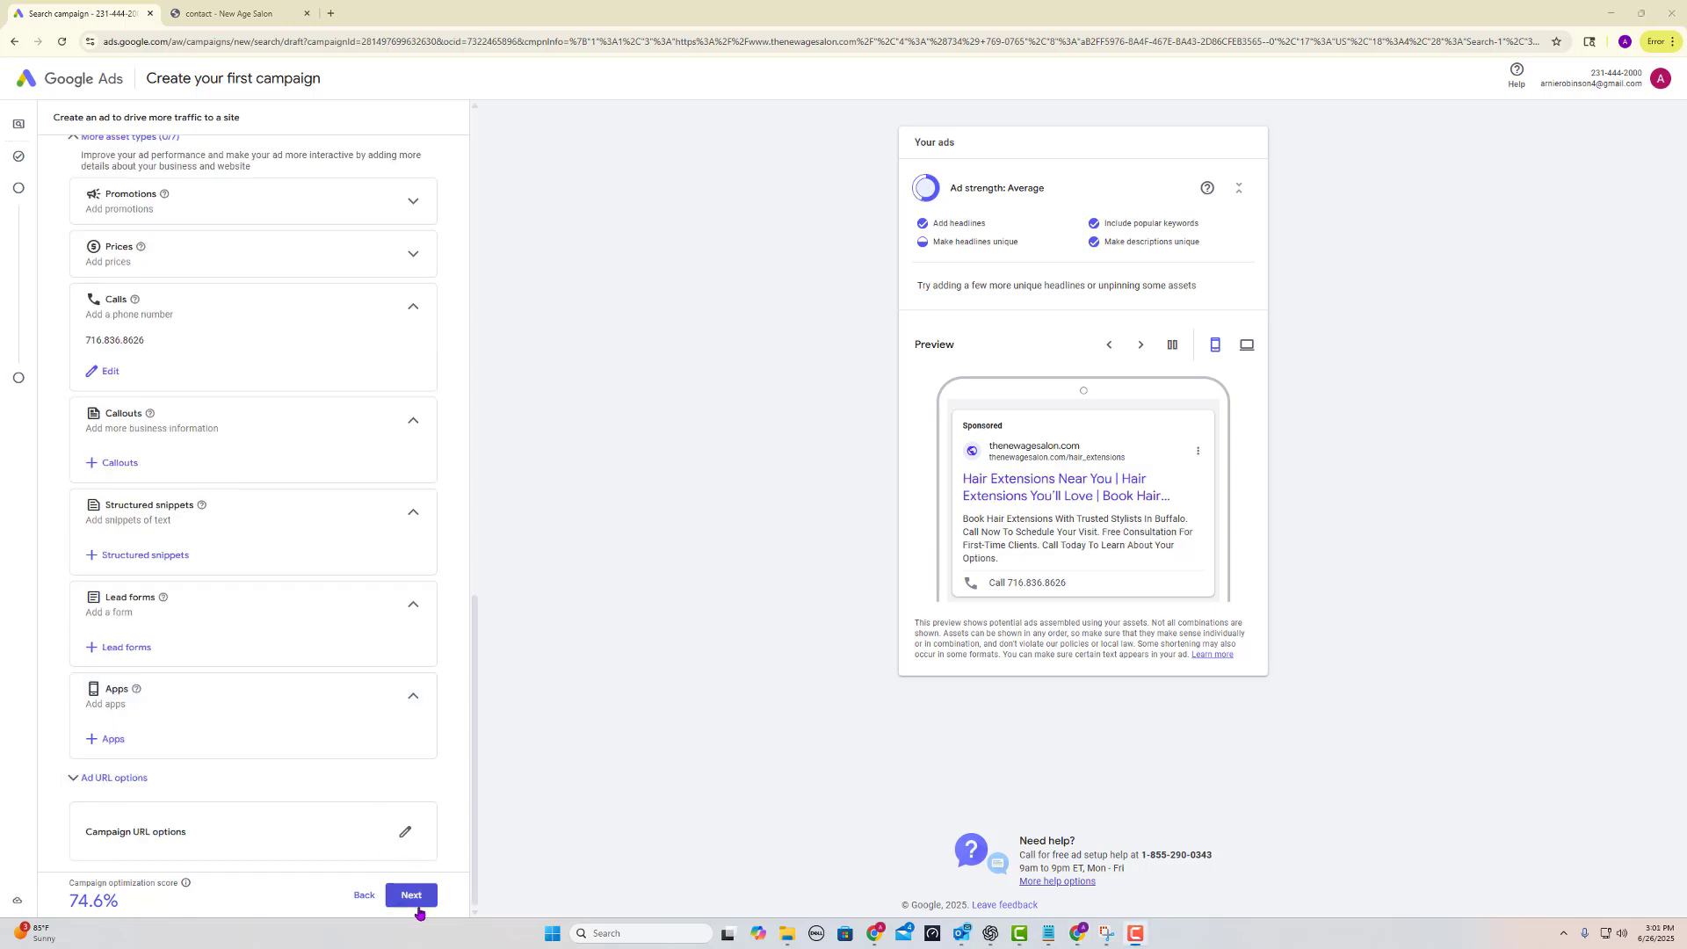
pyautogui.click(419, 912)
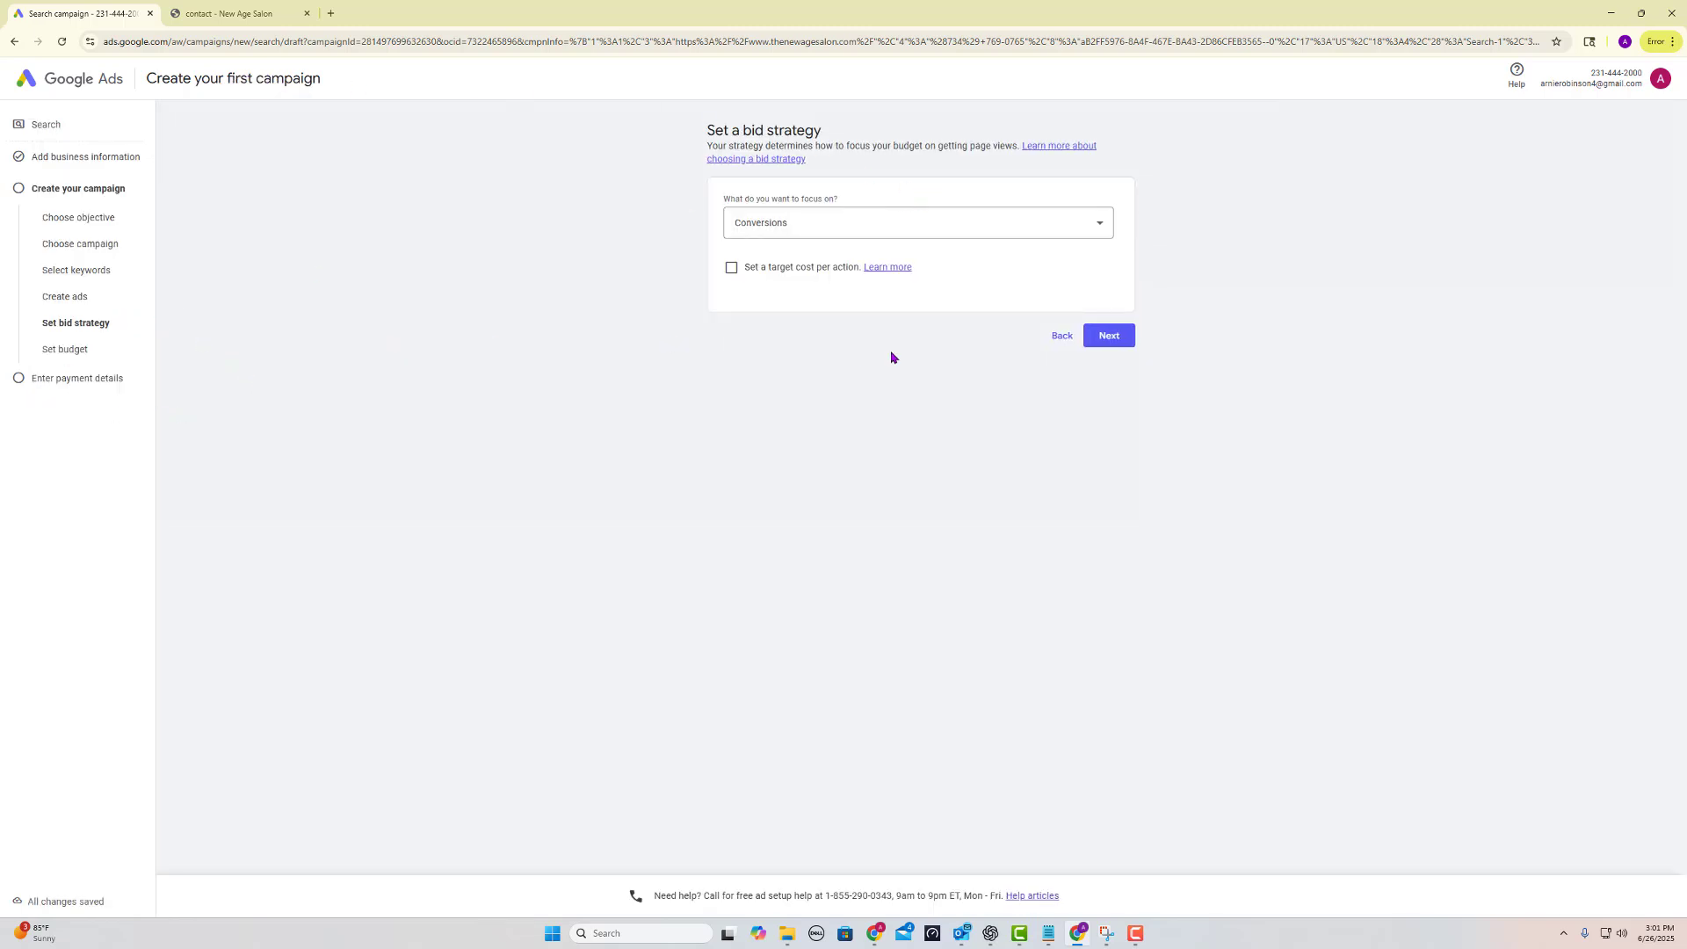
# - Focus the bid strategy on Clicks with a maximum CPC bid limit of $2.00, and continue to the budget
pyautogui.click(1007, 225)
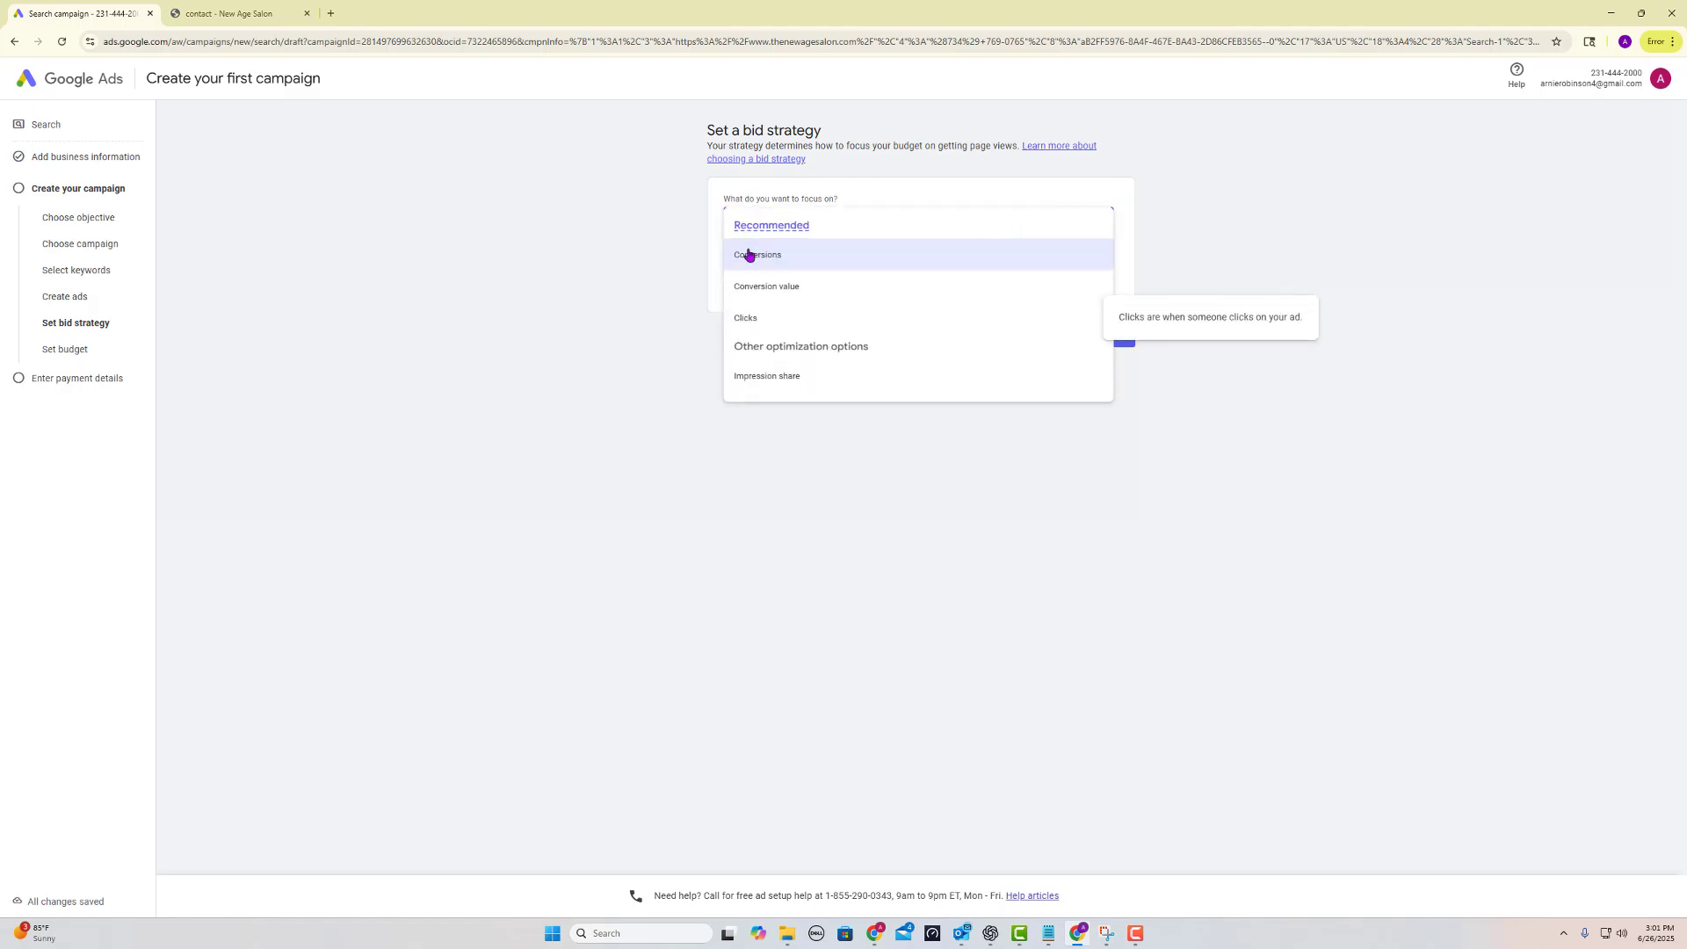
pyautogui.click(756, 321)
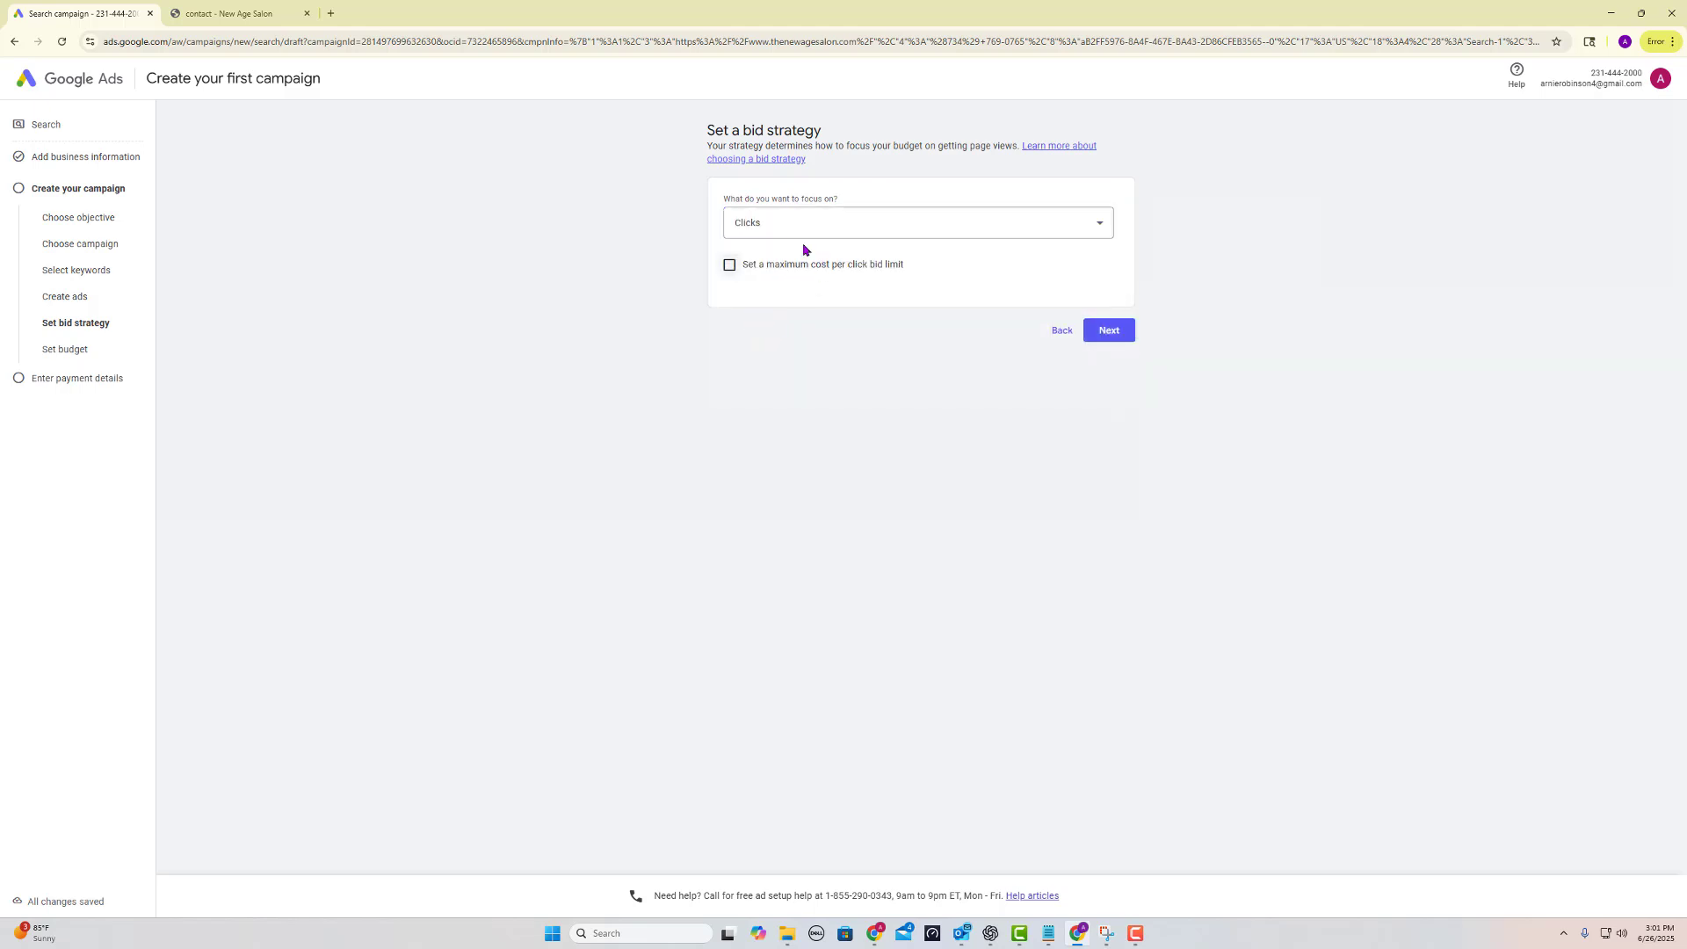
pyautogui.click(729, 264)
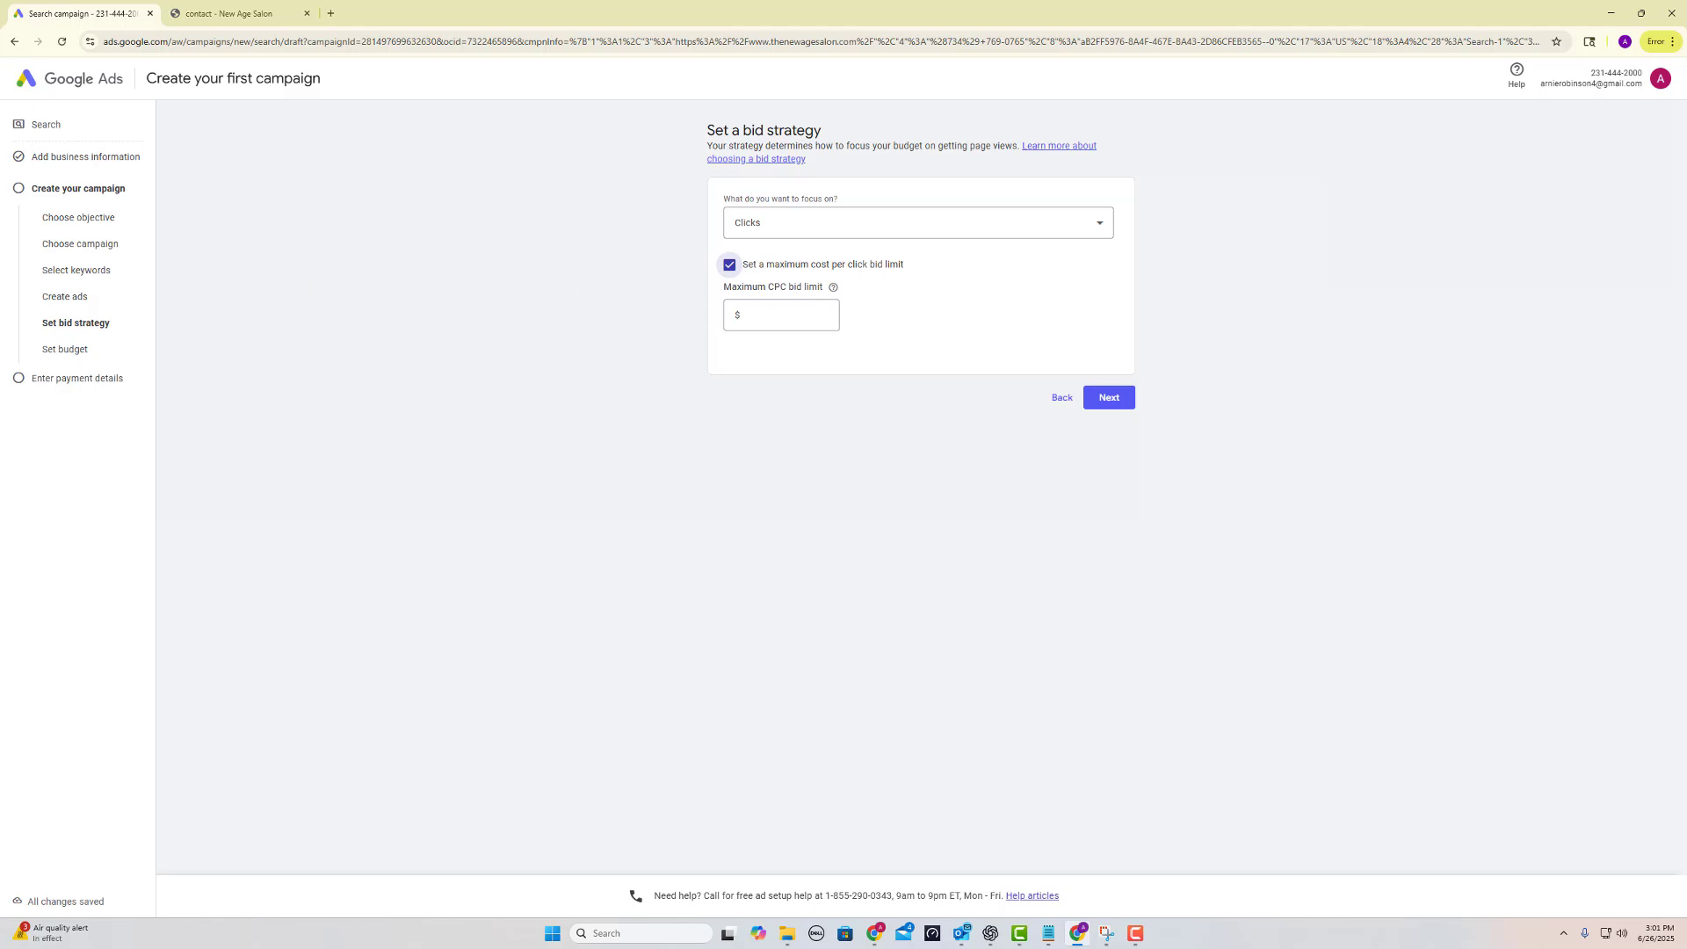
pyautogui.click(801, 320)
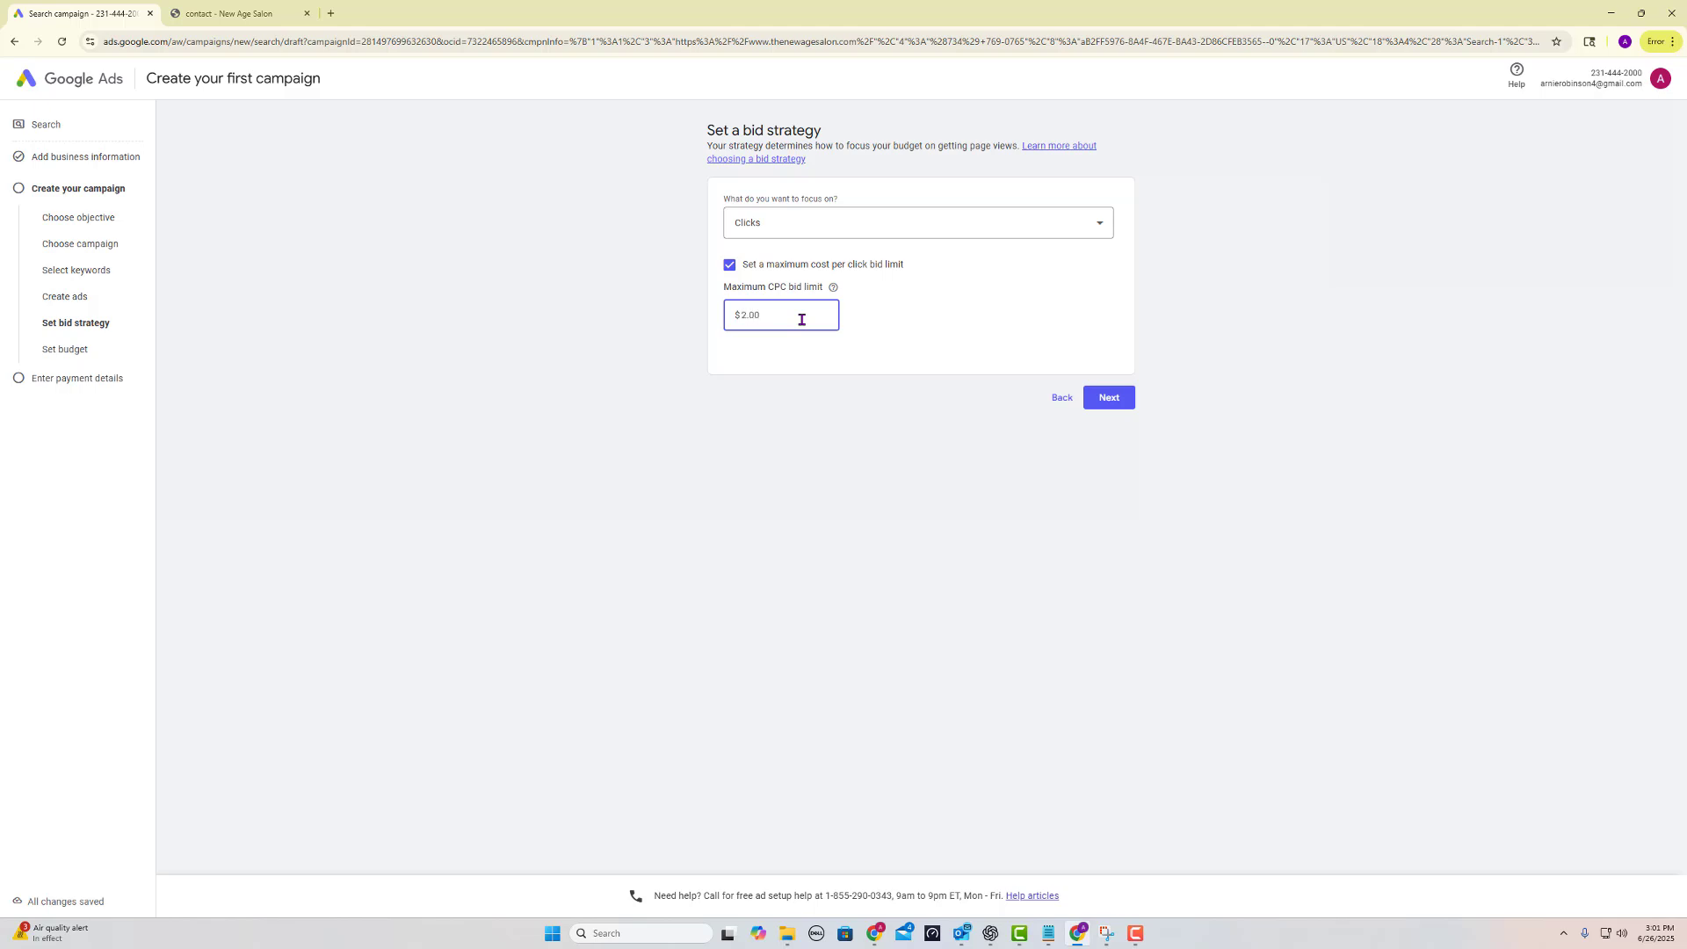
pyautogui.click(1128, 403)
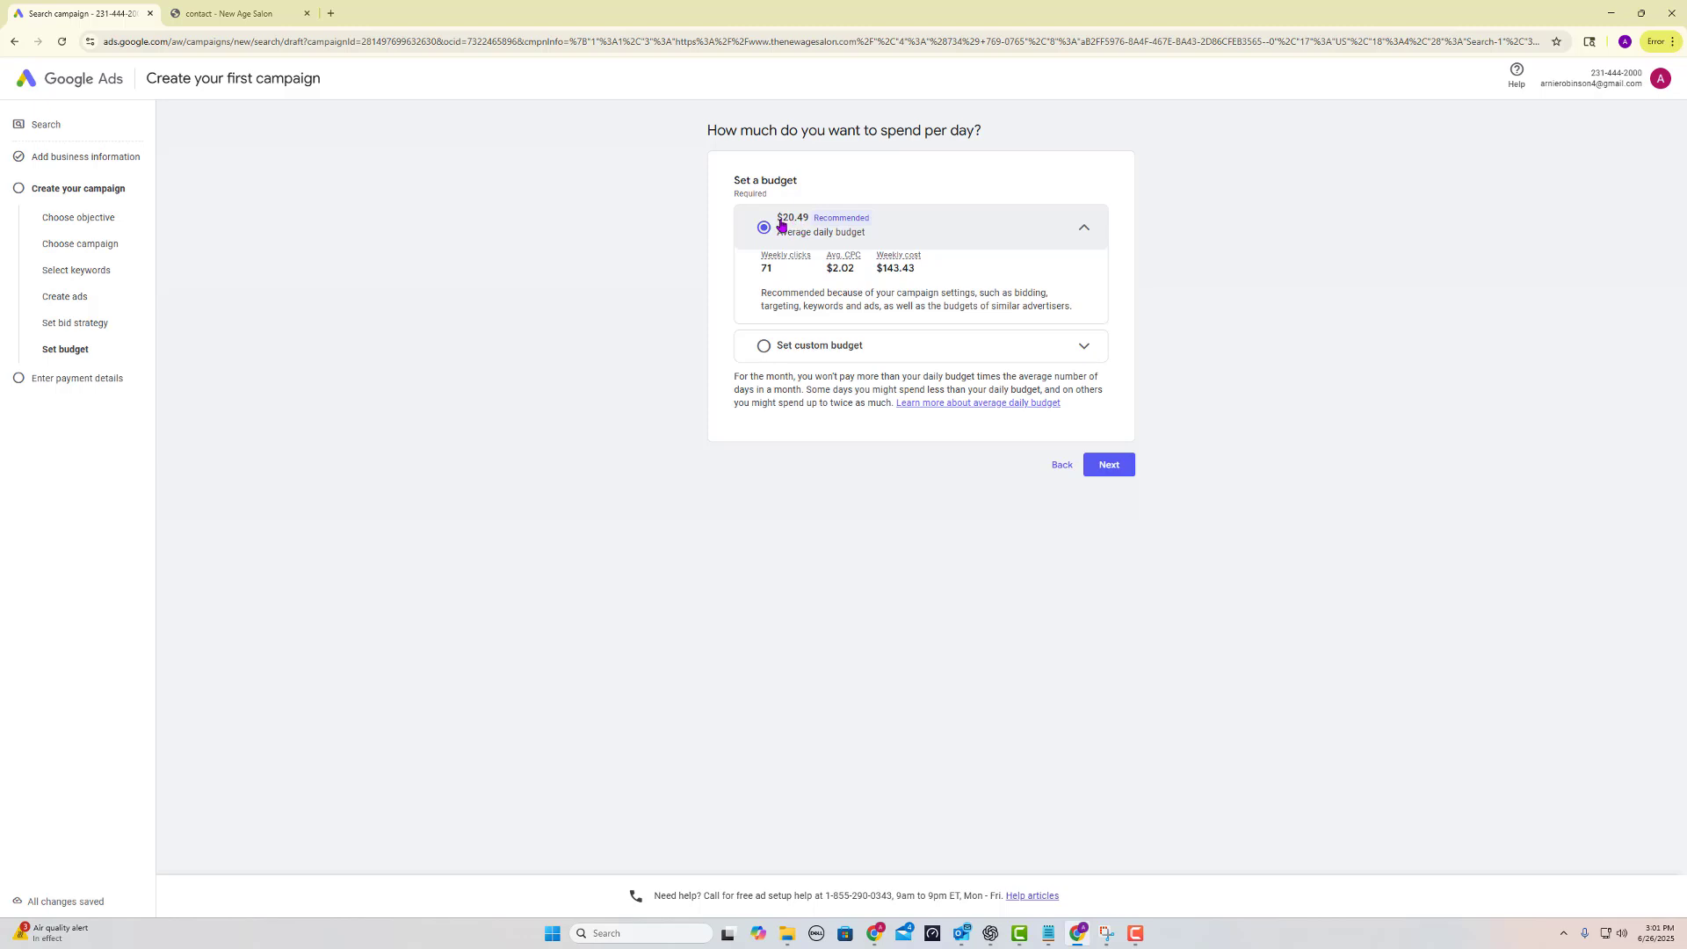
# - Accept the recommended $20.49 average daily budget and submit the payment details, declining personalized guidance from an account strategist
pyautogui.click(1109, 466)
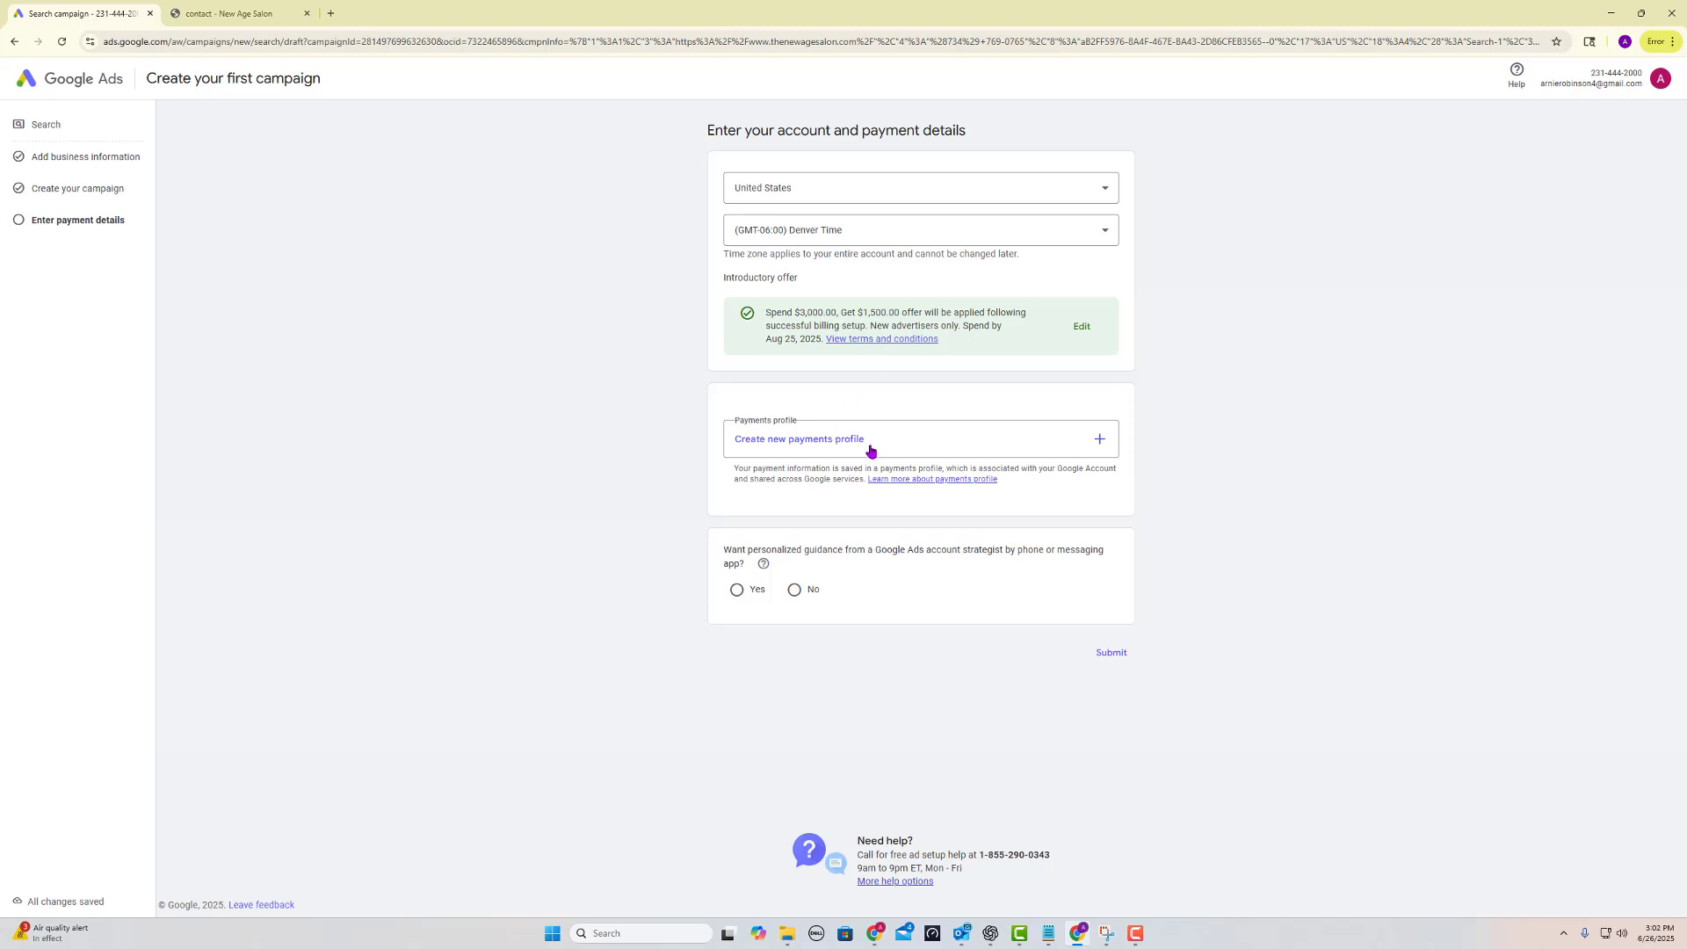
pyautogui.click(794, 589)
pyautogui.click(1117, 653)
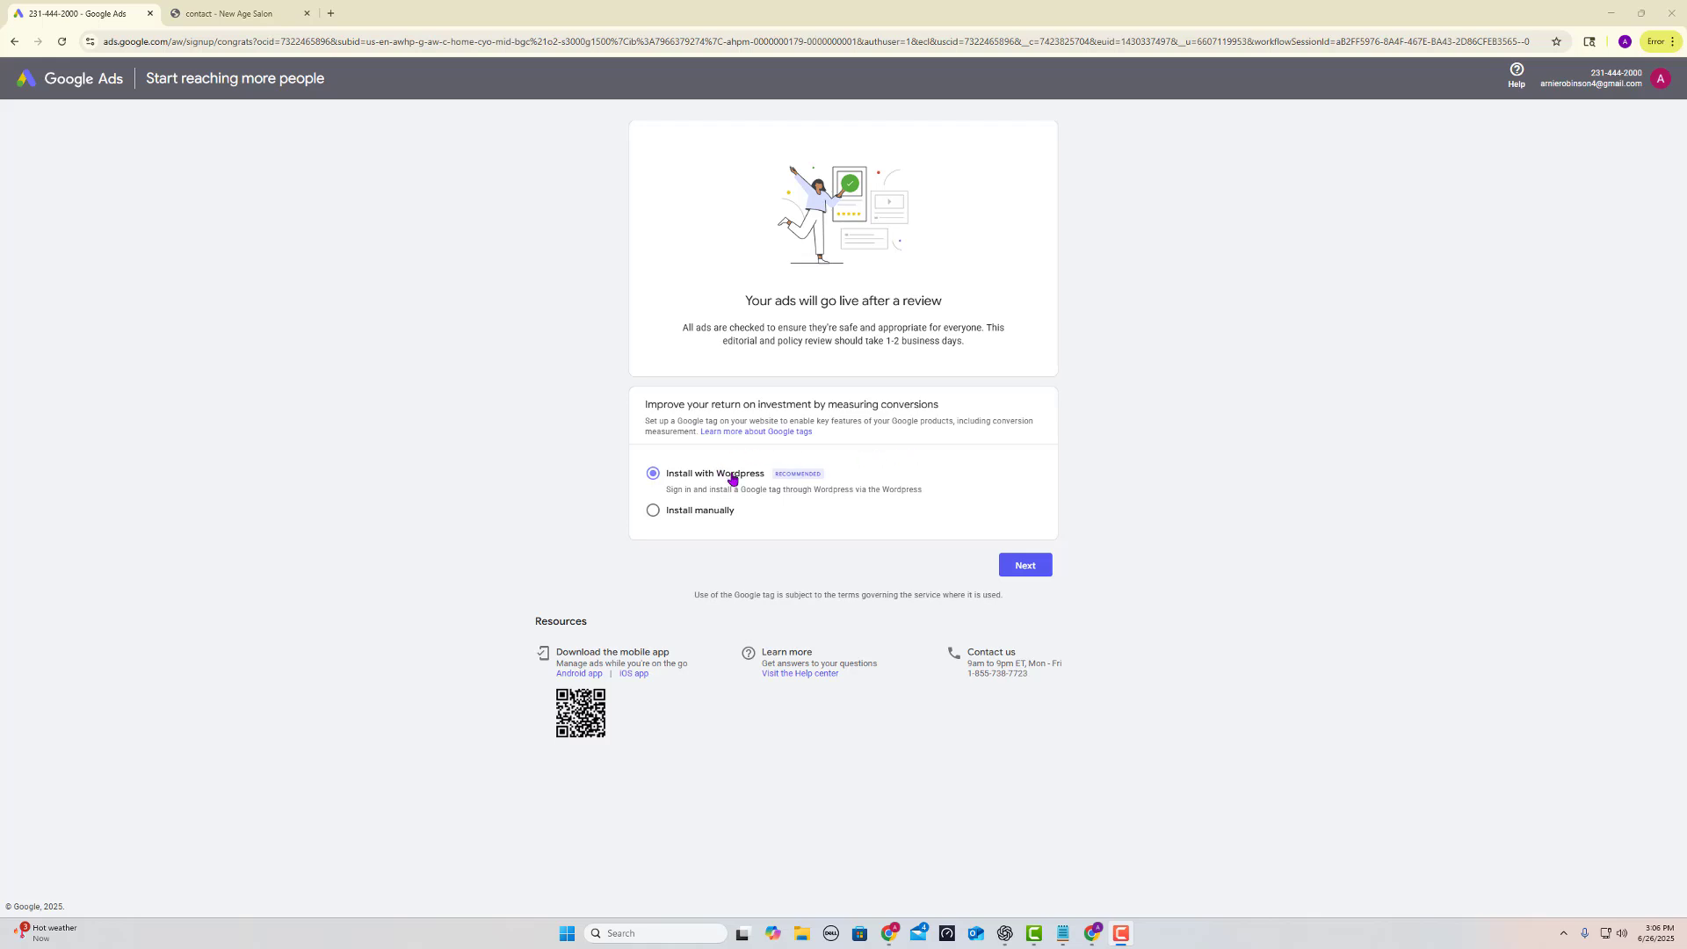
# - Choose the WordPress installation for the Google tag, copy the tag ID and review the Site Kit setup instructions
pyautogui.click(1024, 564)
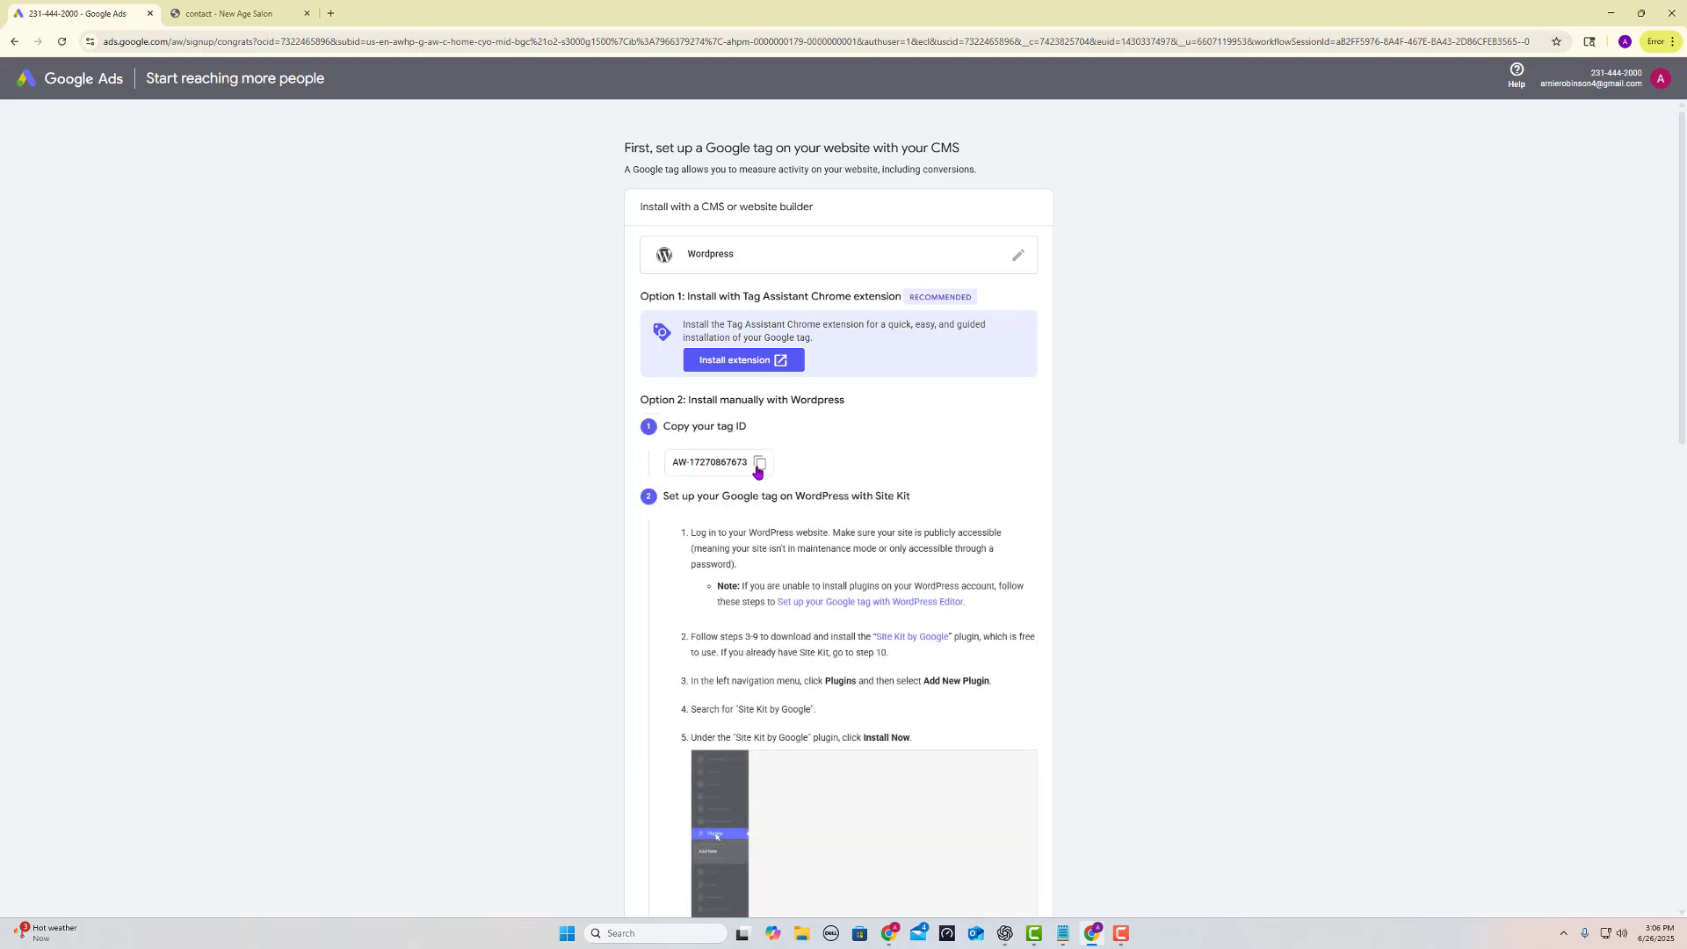
pyautogui.scroll(-2, 888, 488)
pyautogui.scroll(-15, 888, 488)
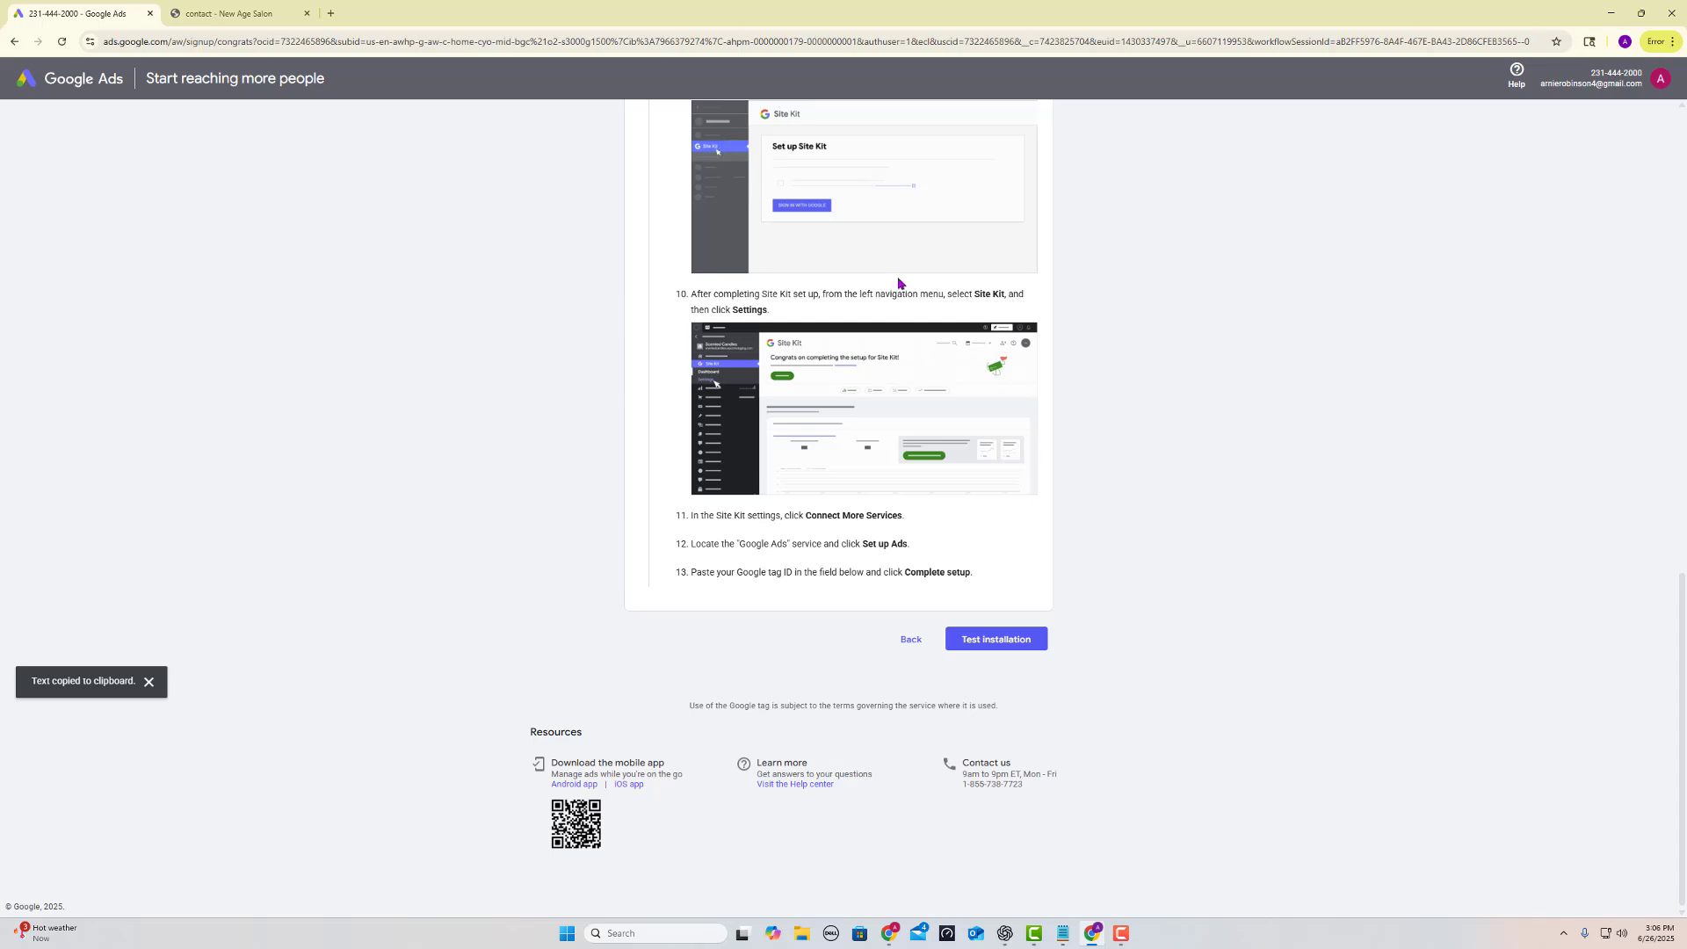
pyautogui.scroll(15, 900, 290)
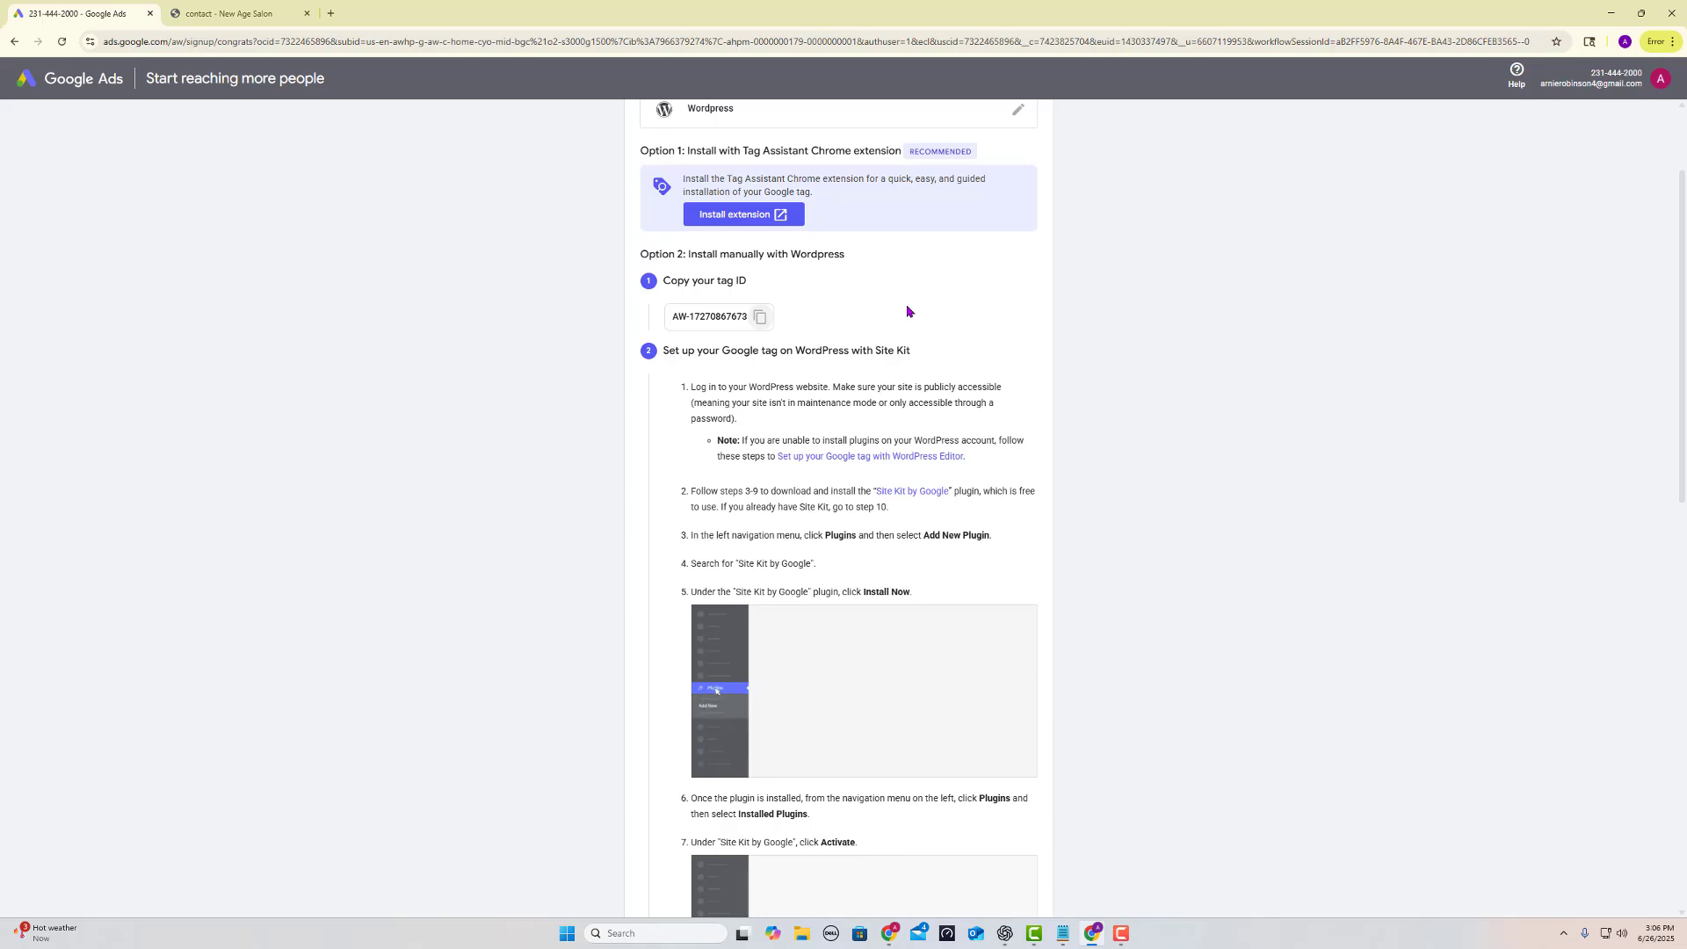
pyautogui.scroll(-15, 914, 312)
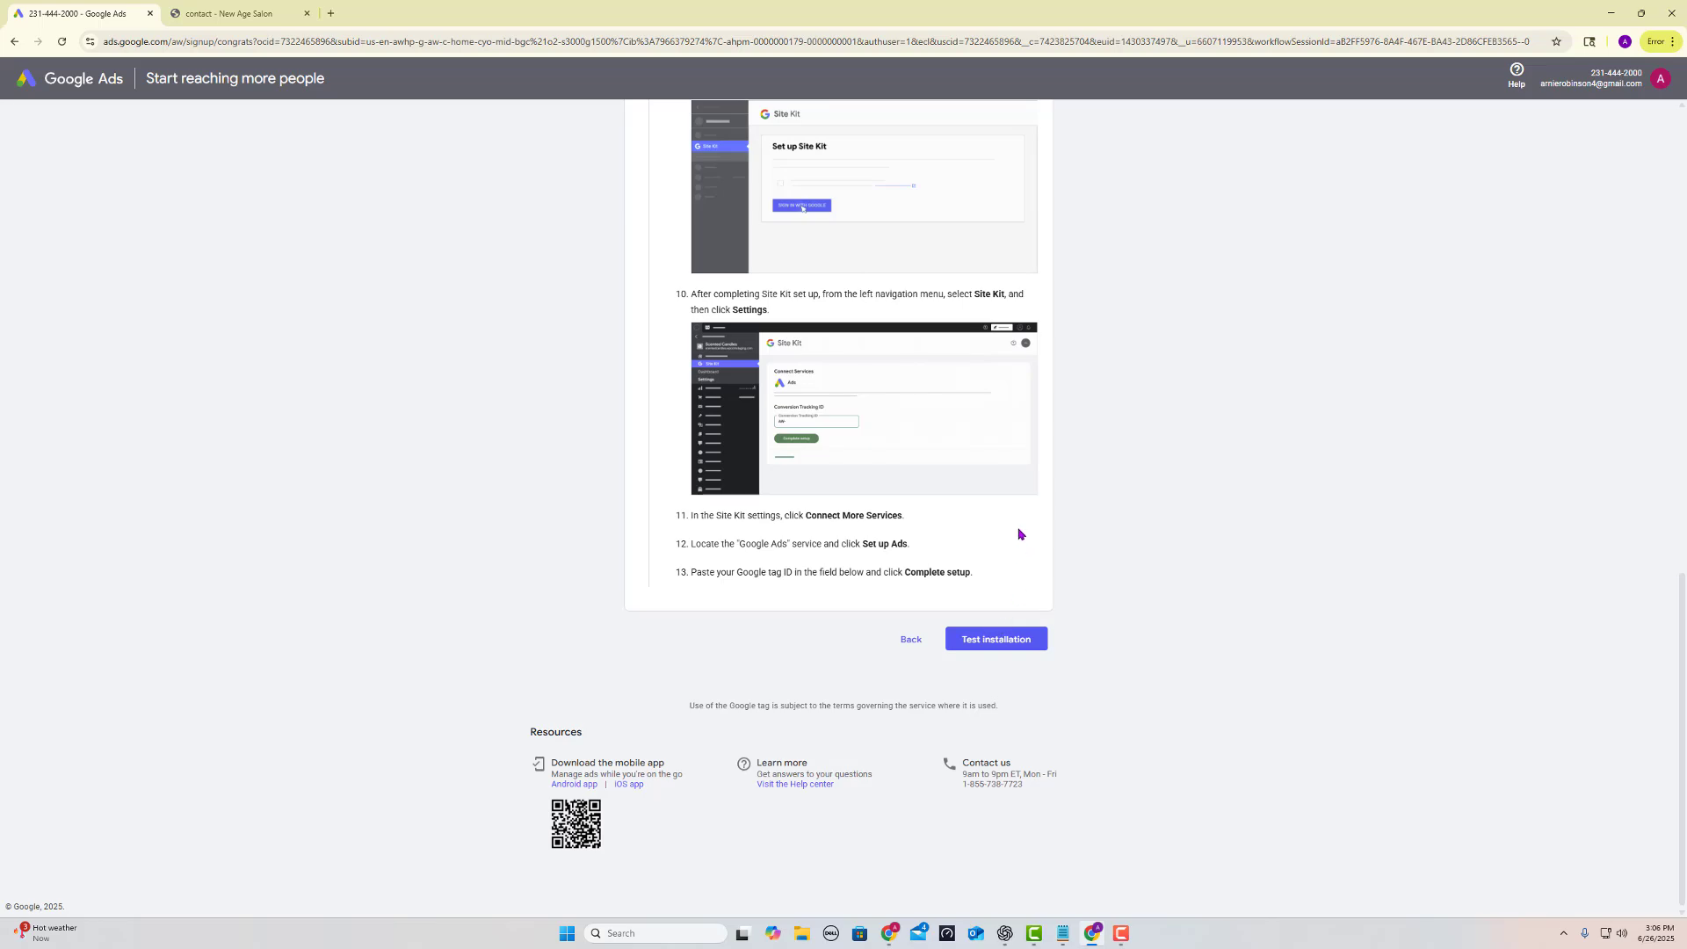
pyautogui.scroll(15, 1024, 531)
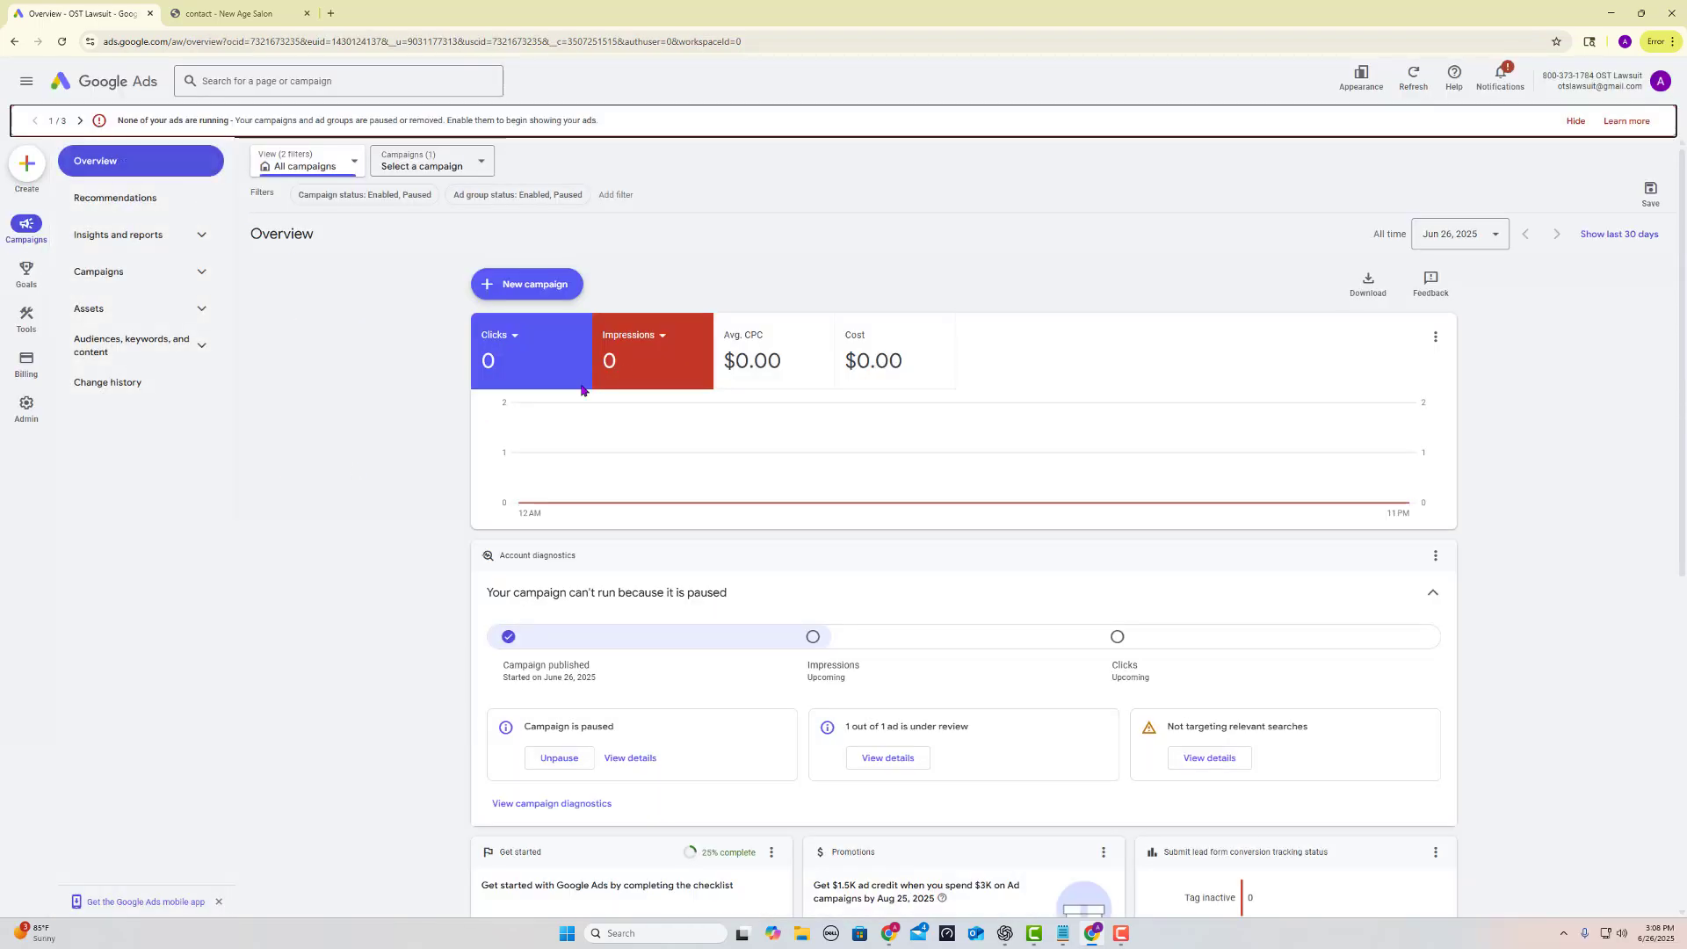
# - Go from the account overview to the campaign list and dismiss the Call and Messaging Ads Terms notice
pyautogui.scroll(-6, 622, 369)
pyautogui.scroll(6, 577, 358)
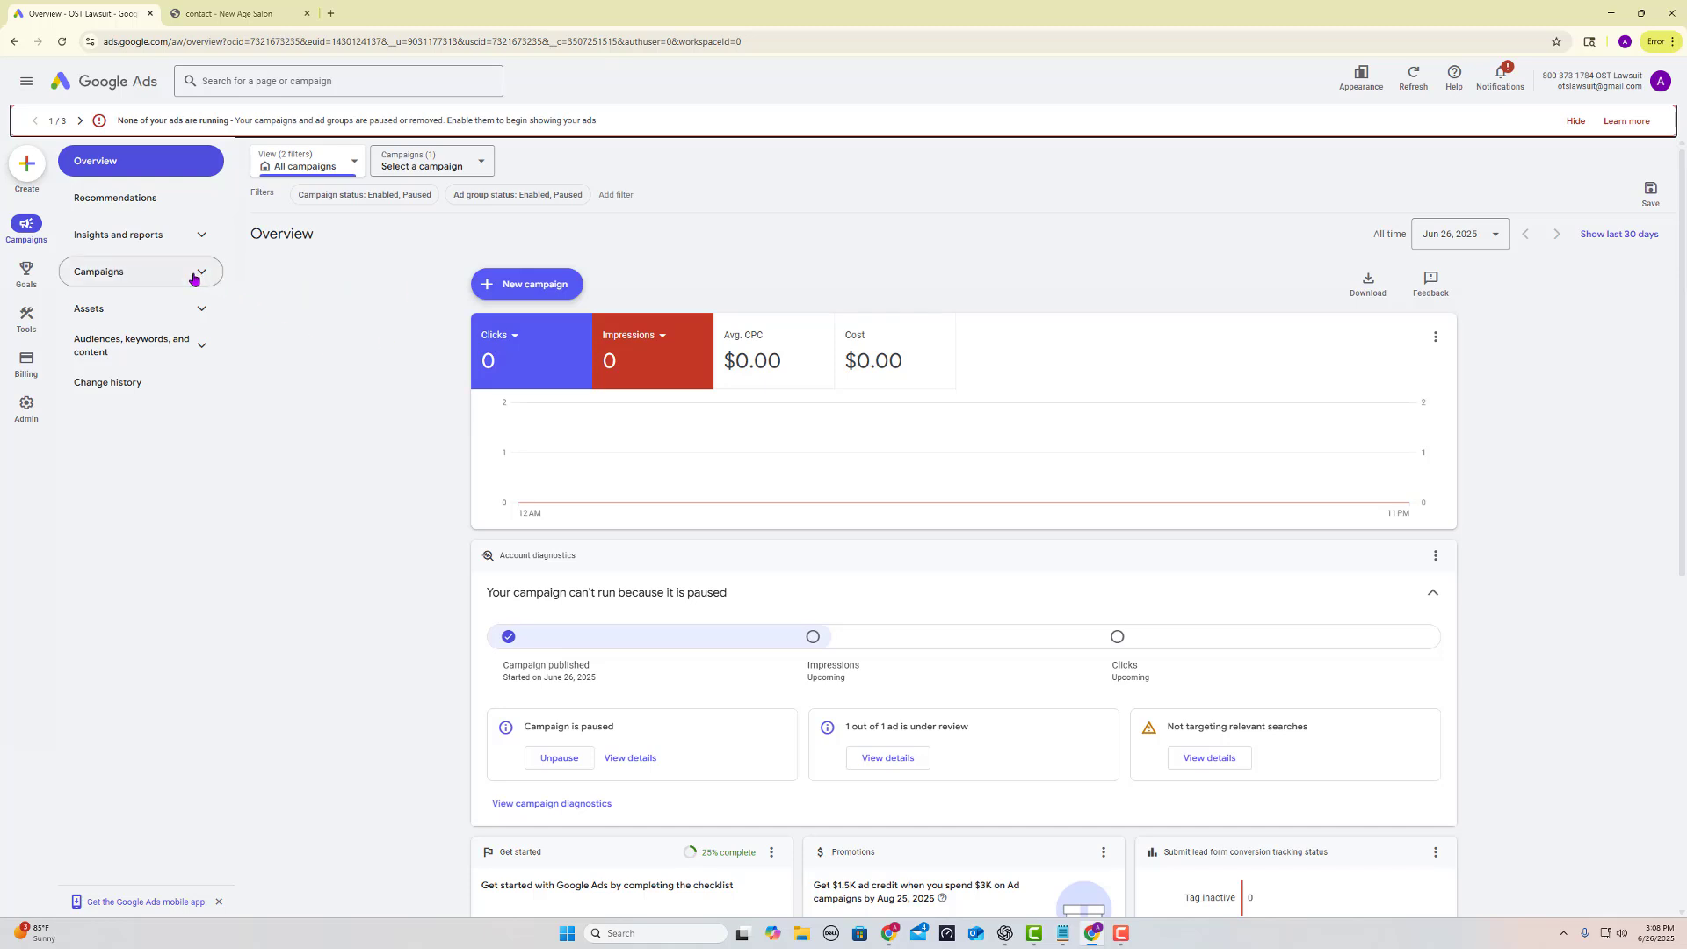
pyautogui.click(129, 278)
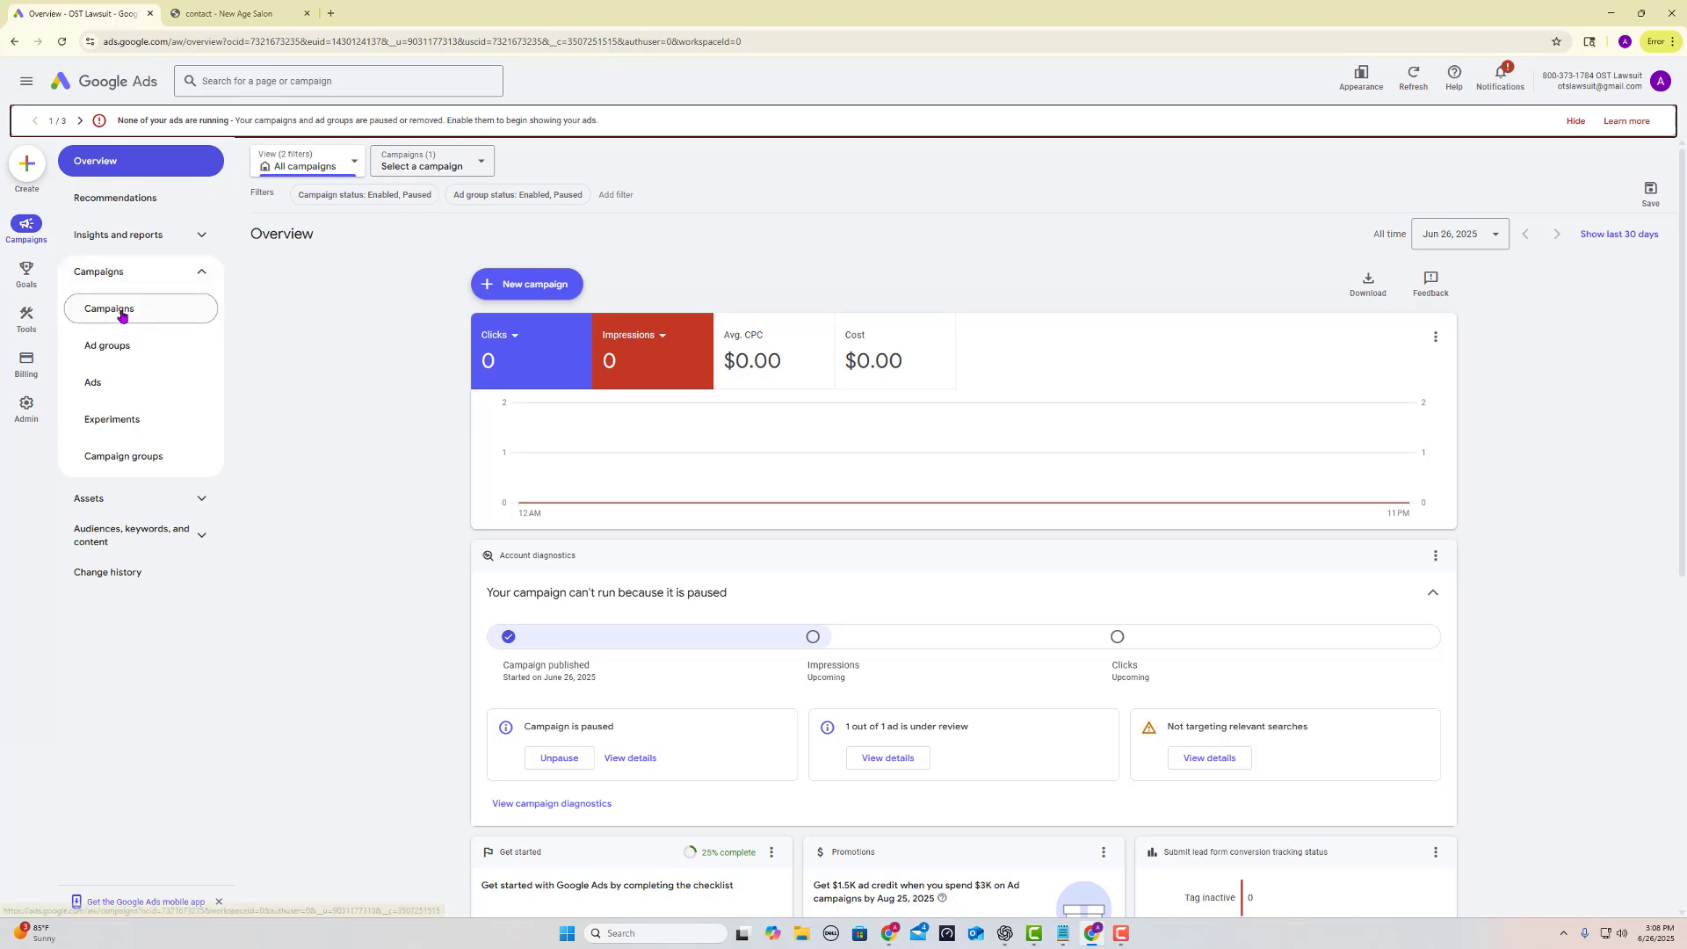
pyautogui.click(120, 311)
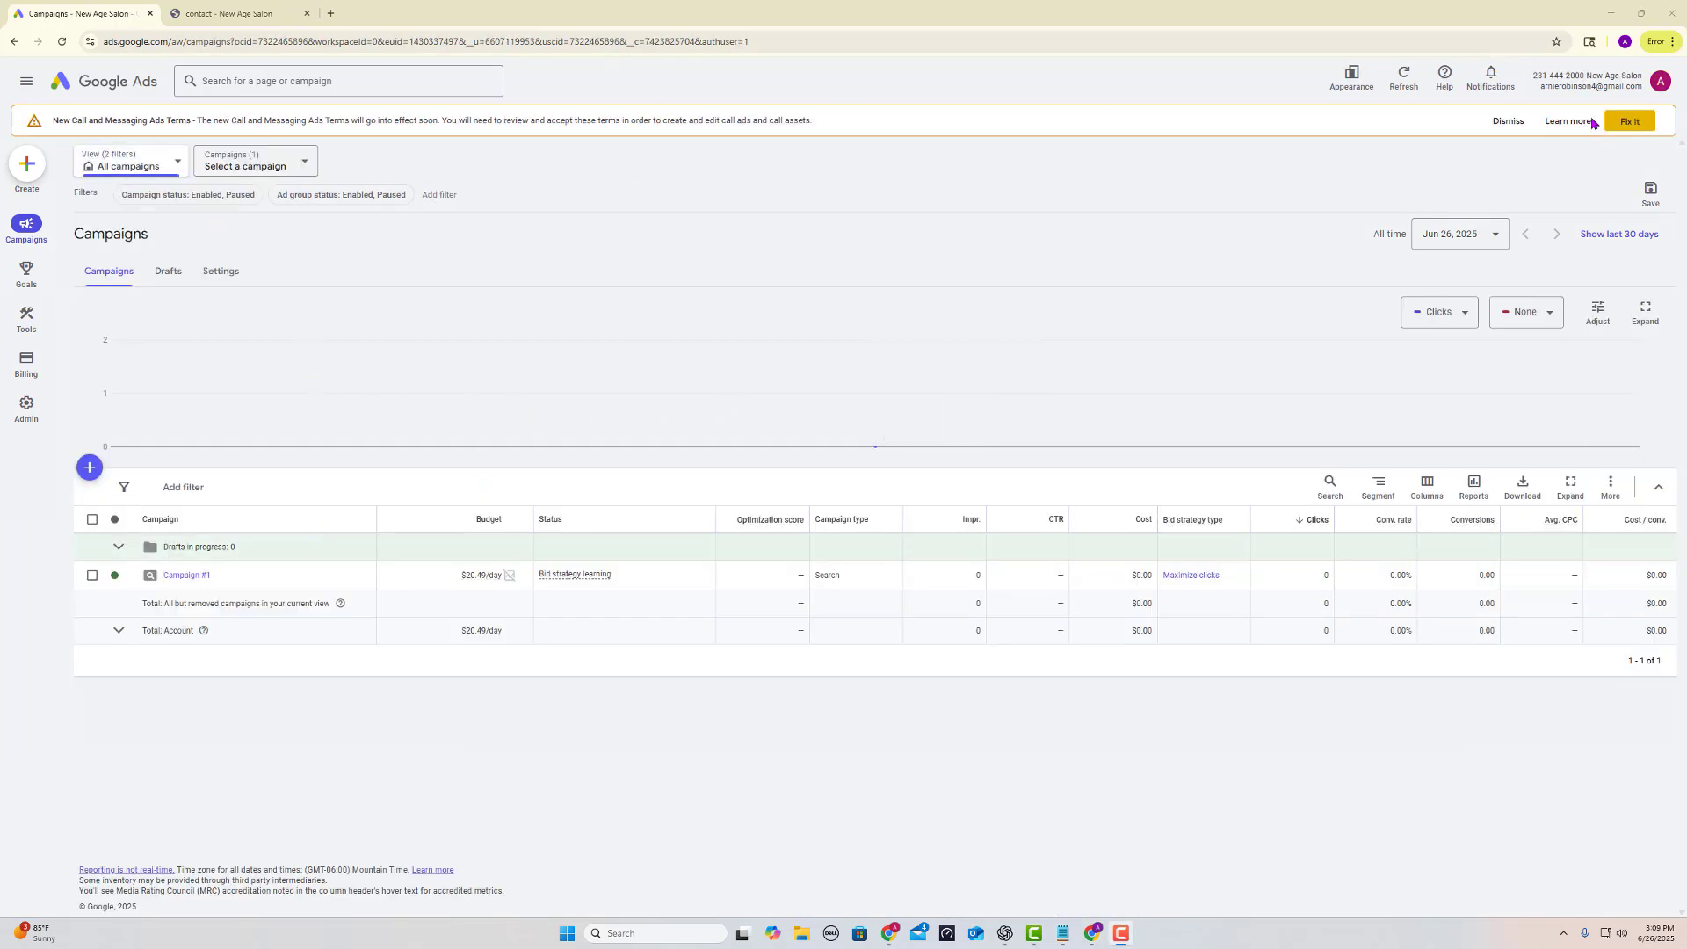
pyautogui.click(1508, 121)
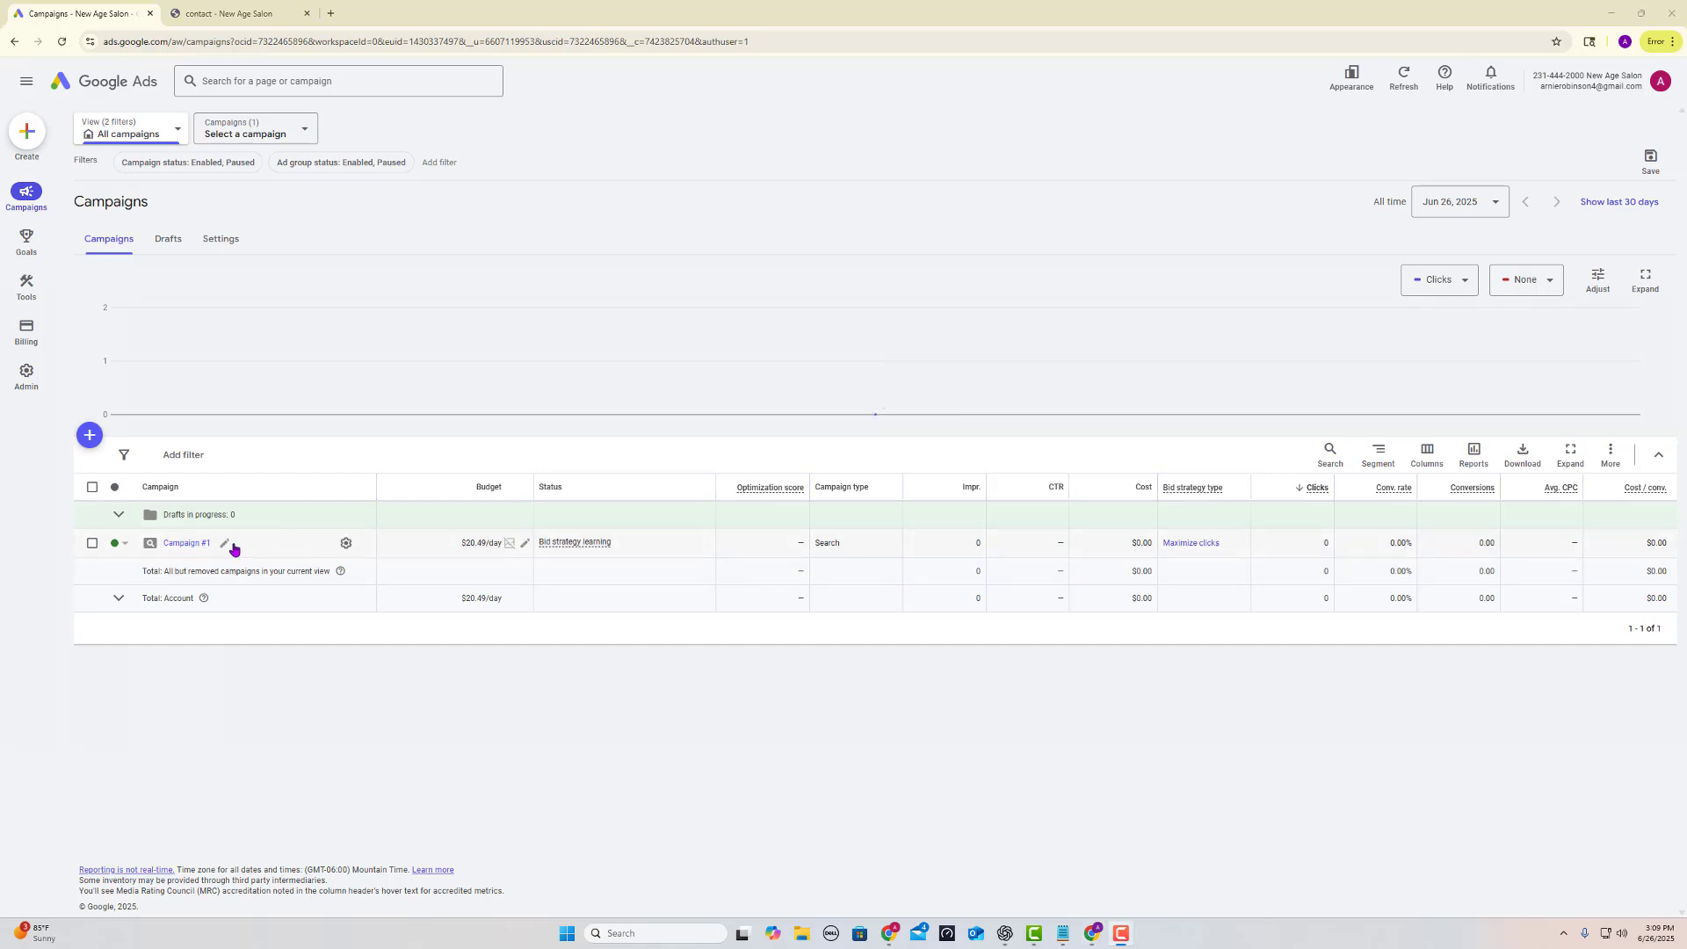
pyautogui.click(230, 546)
pyautogui.tripleClick(191, 577)
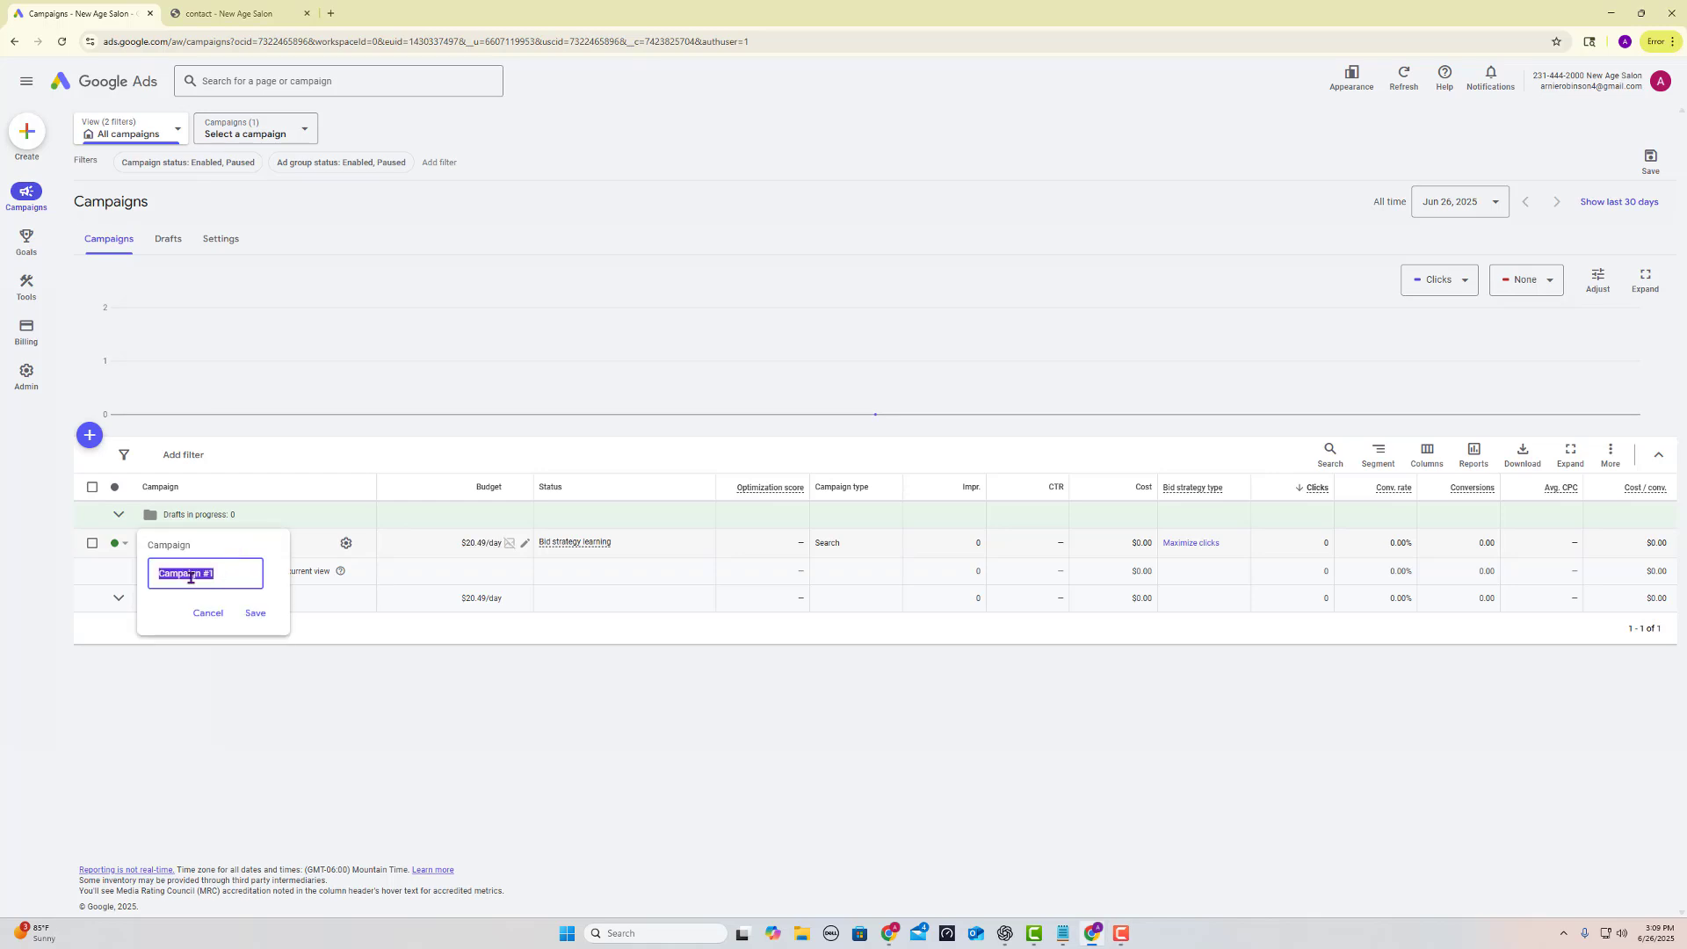
pyautogui.write('Hair Extensions Salon')
pyautogui.click(203, 613)
# - Open Campaign #1 and rename its ad group as Hair Extensions Salon
pyautogui.click(185, 545)
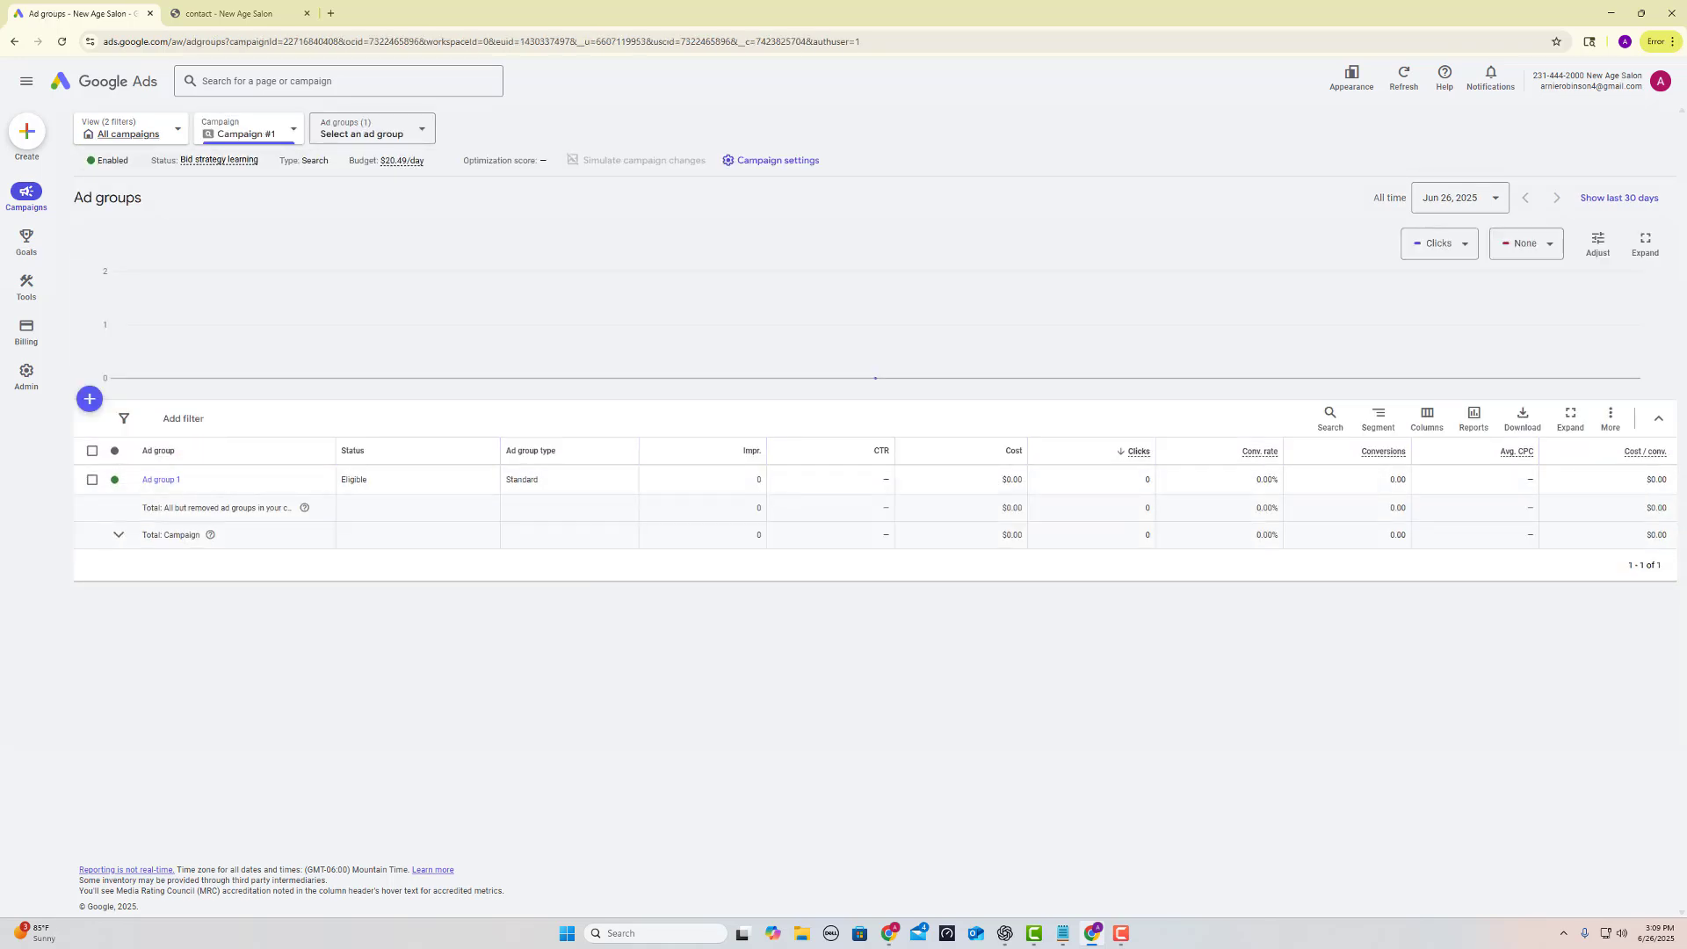
pyautogui.click(1005, 933)
pyautogui.click(211, 483)
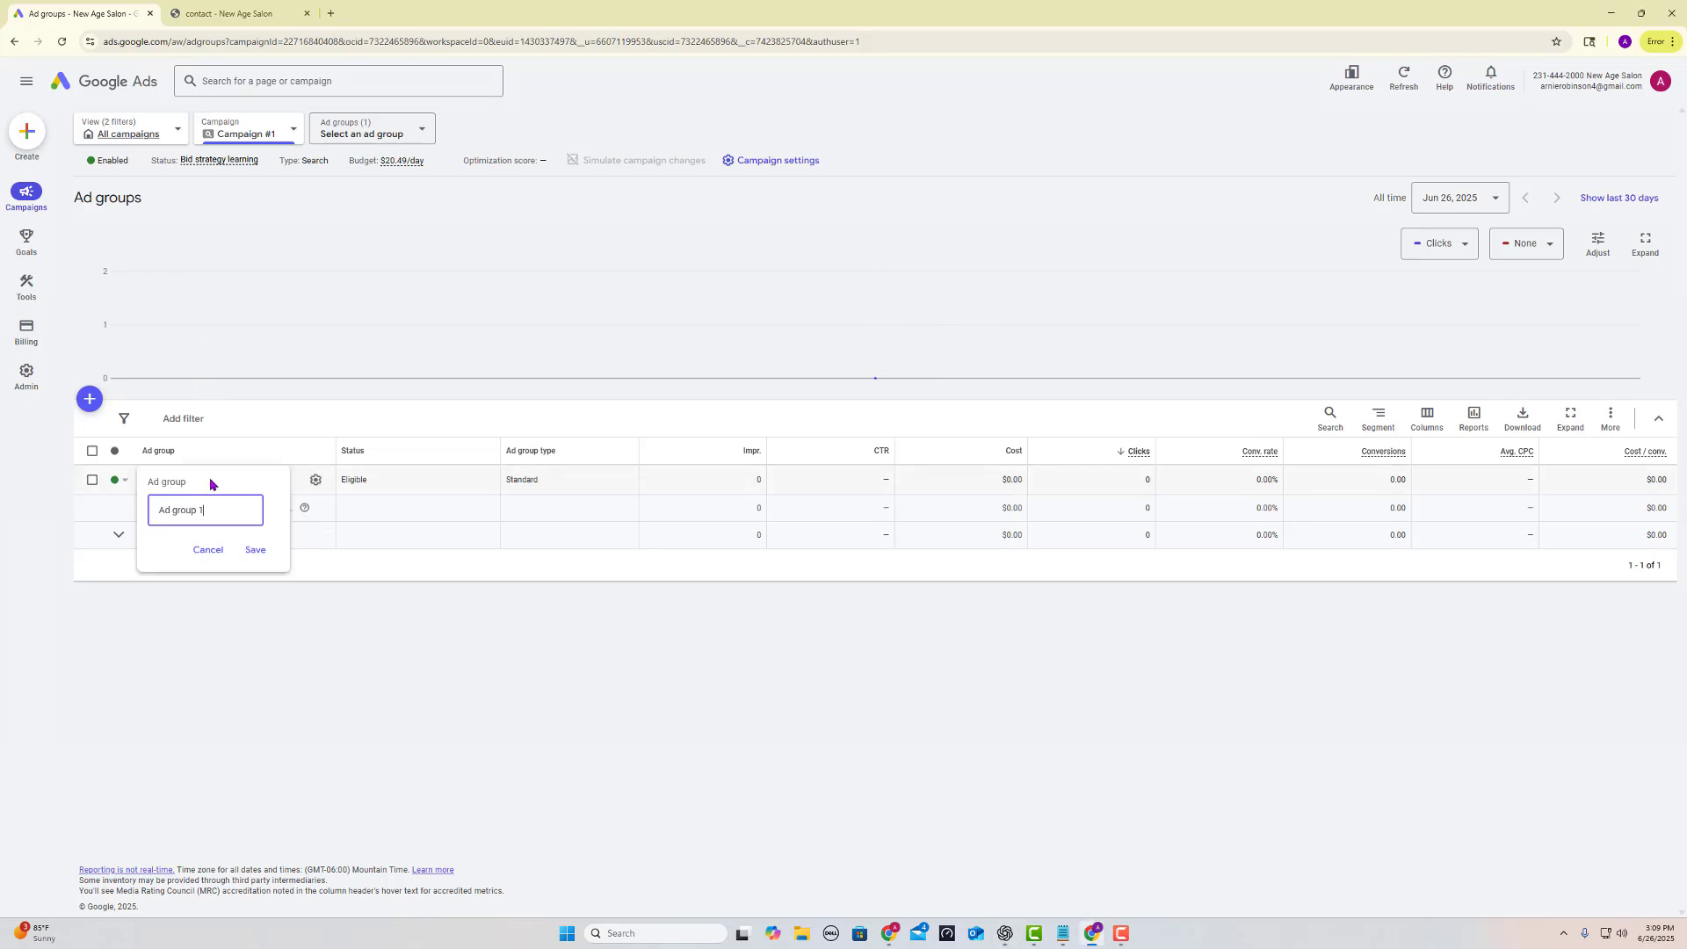
pyautogui.tripleClick(209, 509)
pyautogui.write('Hair Extensions Salon')
pyautogui.click(257, 552)
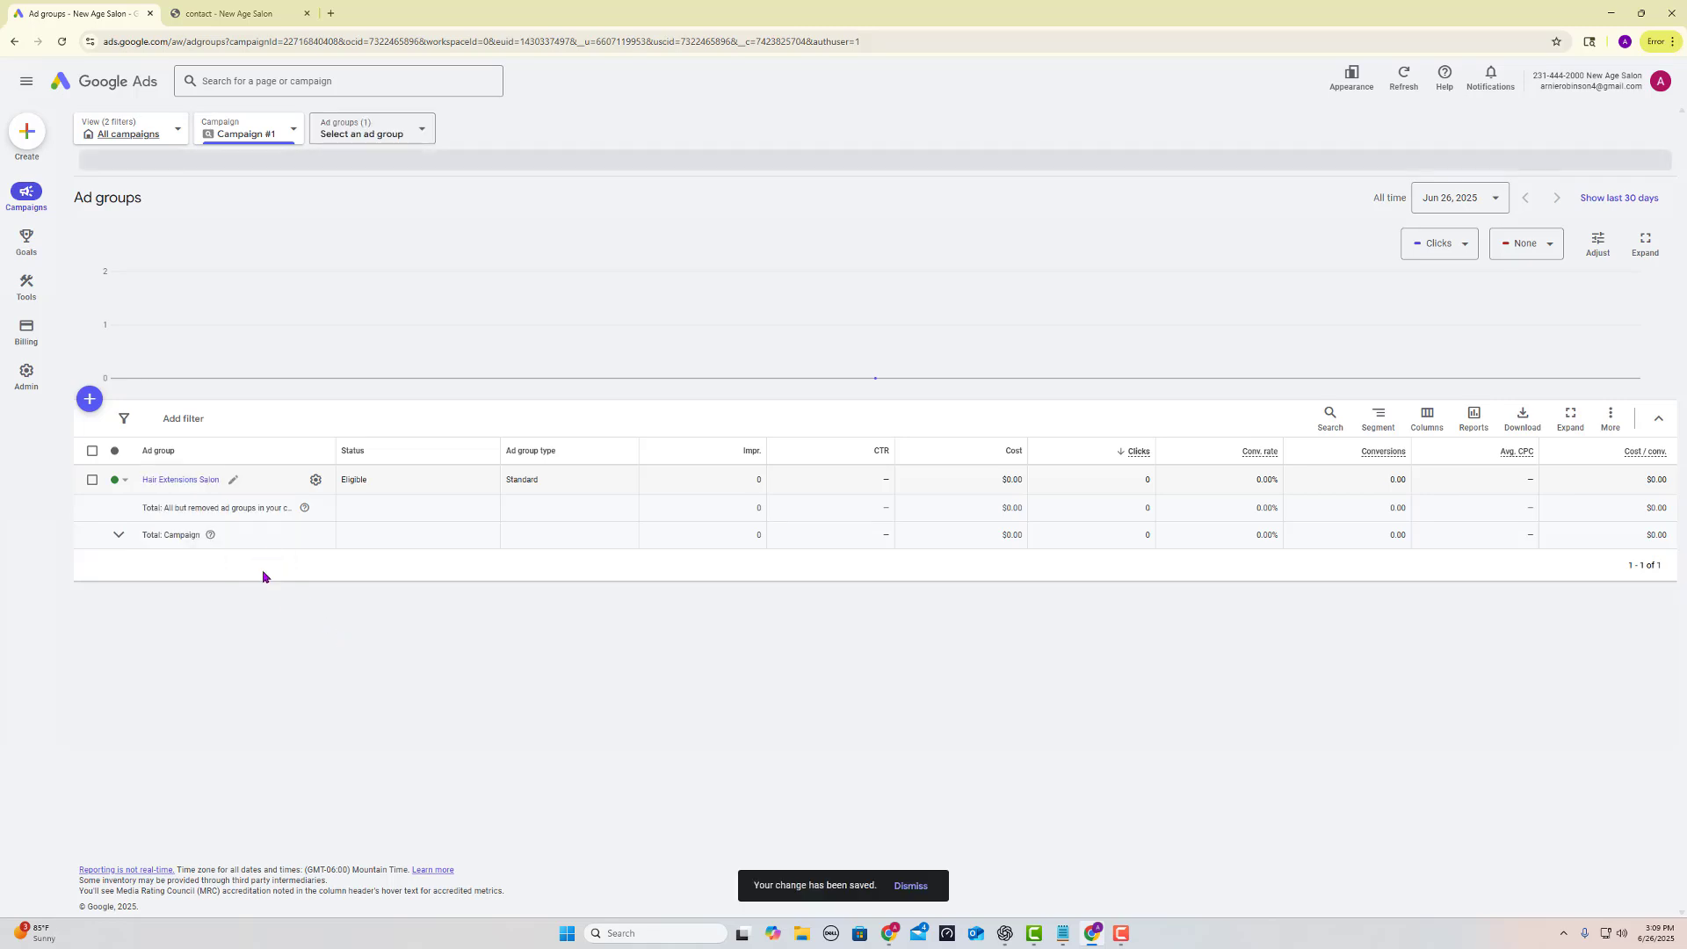
# - Enter negative keywords one per line for the Hair Extensions Salon ad group, including online, buy, diy, cheap, weave, youtube, training, amazon, maintenance, temporary and order
pyautogui.click(180, 481)
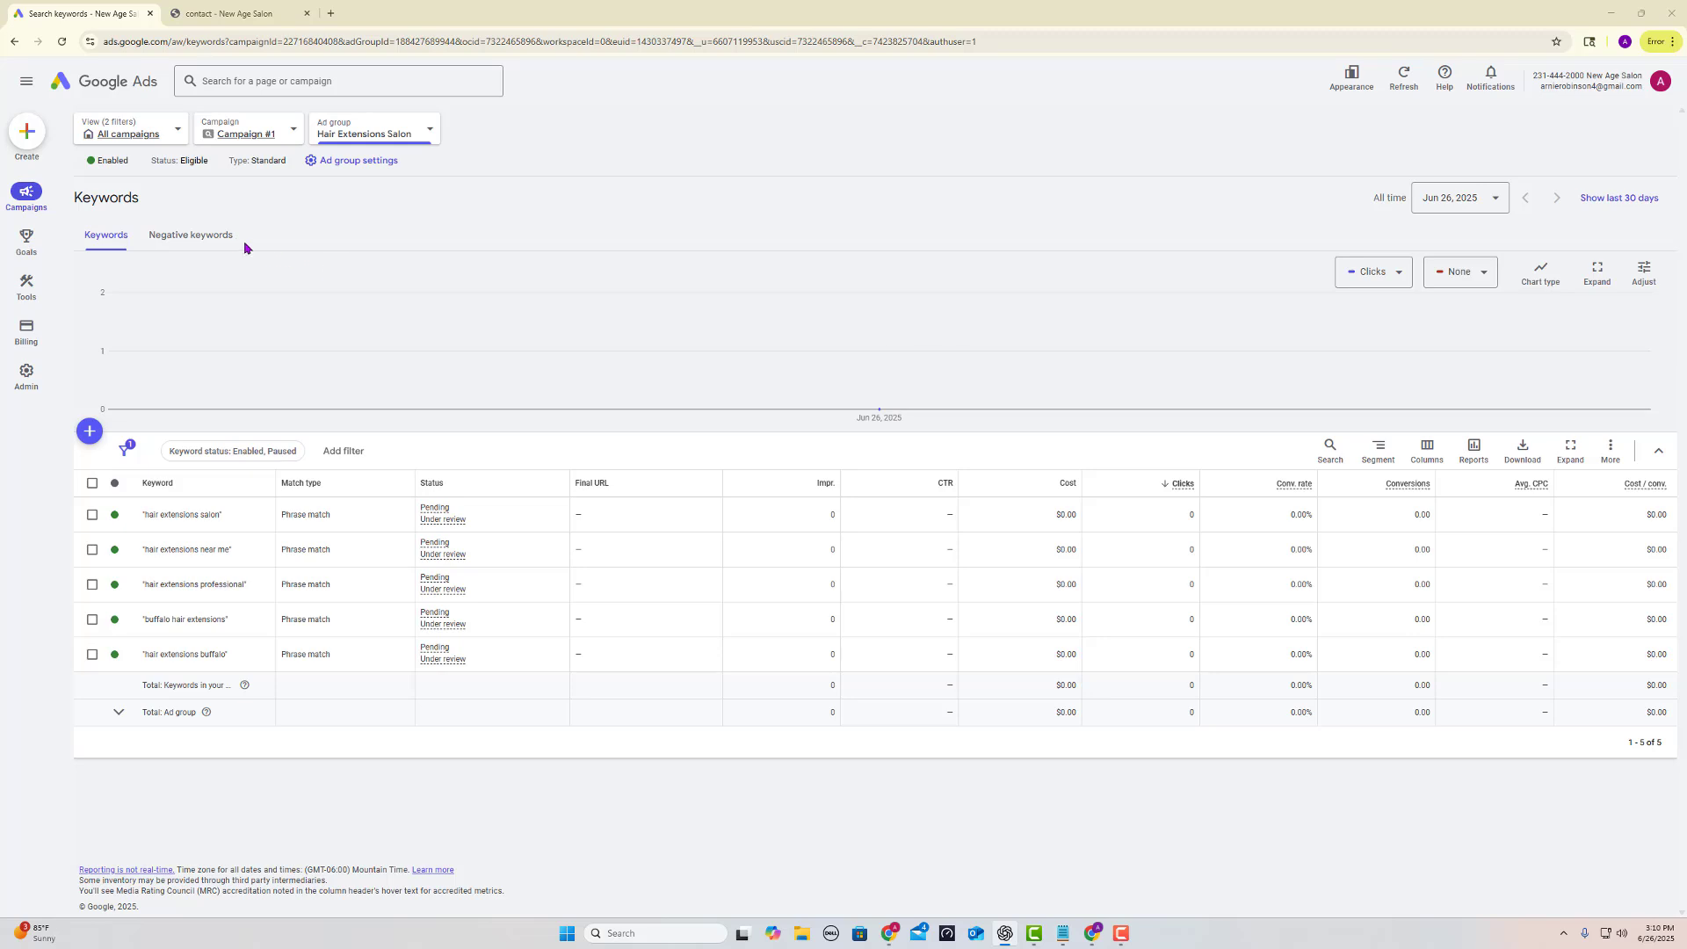
pyautogui.click(219, 237)
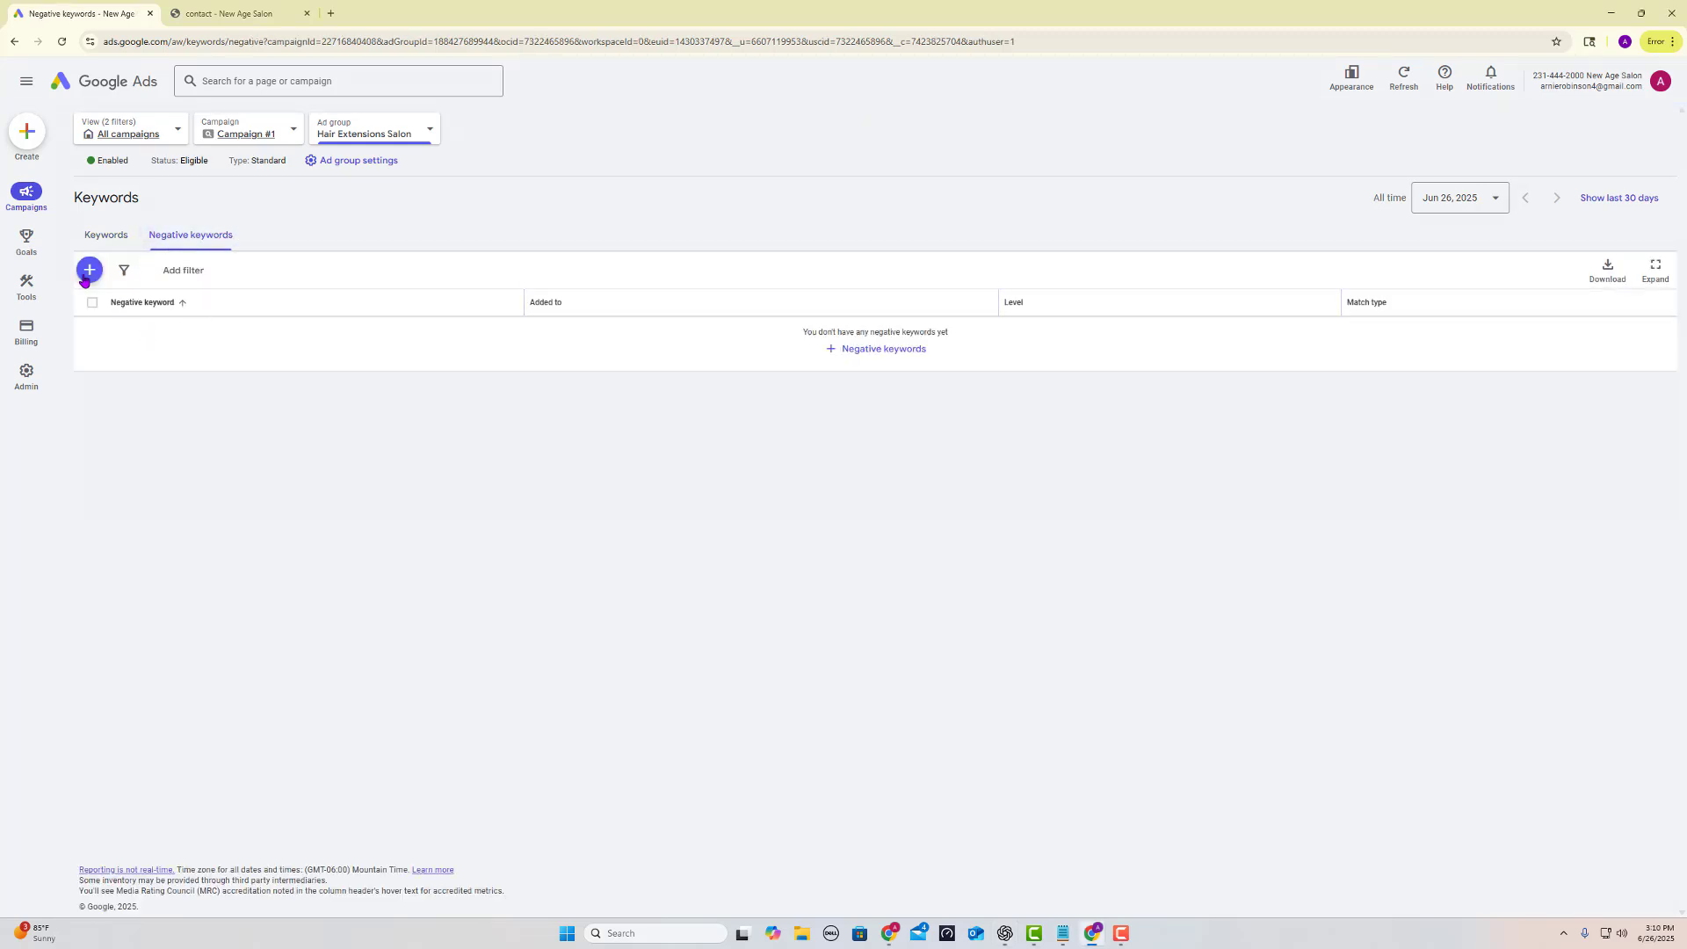
pyautogui.click(88, 272)
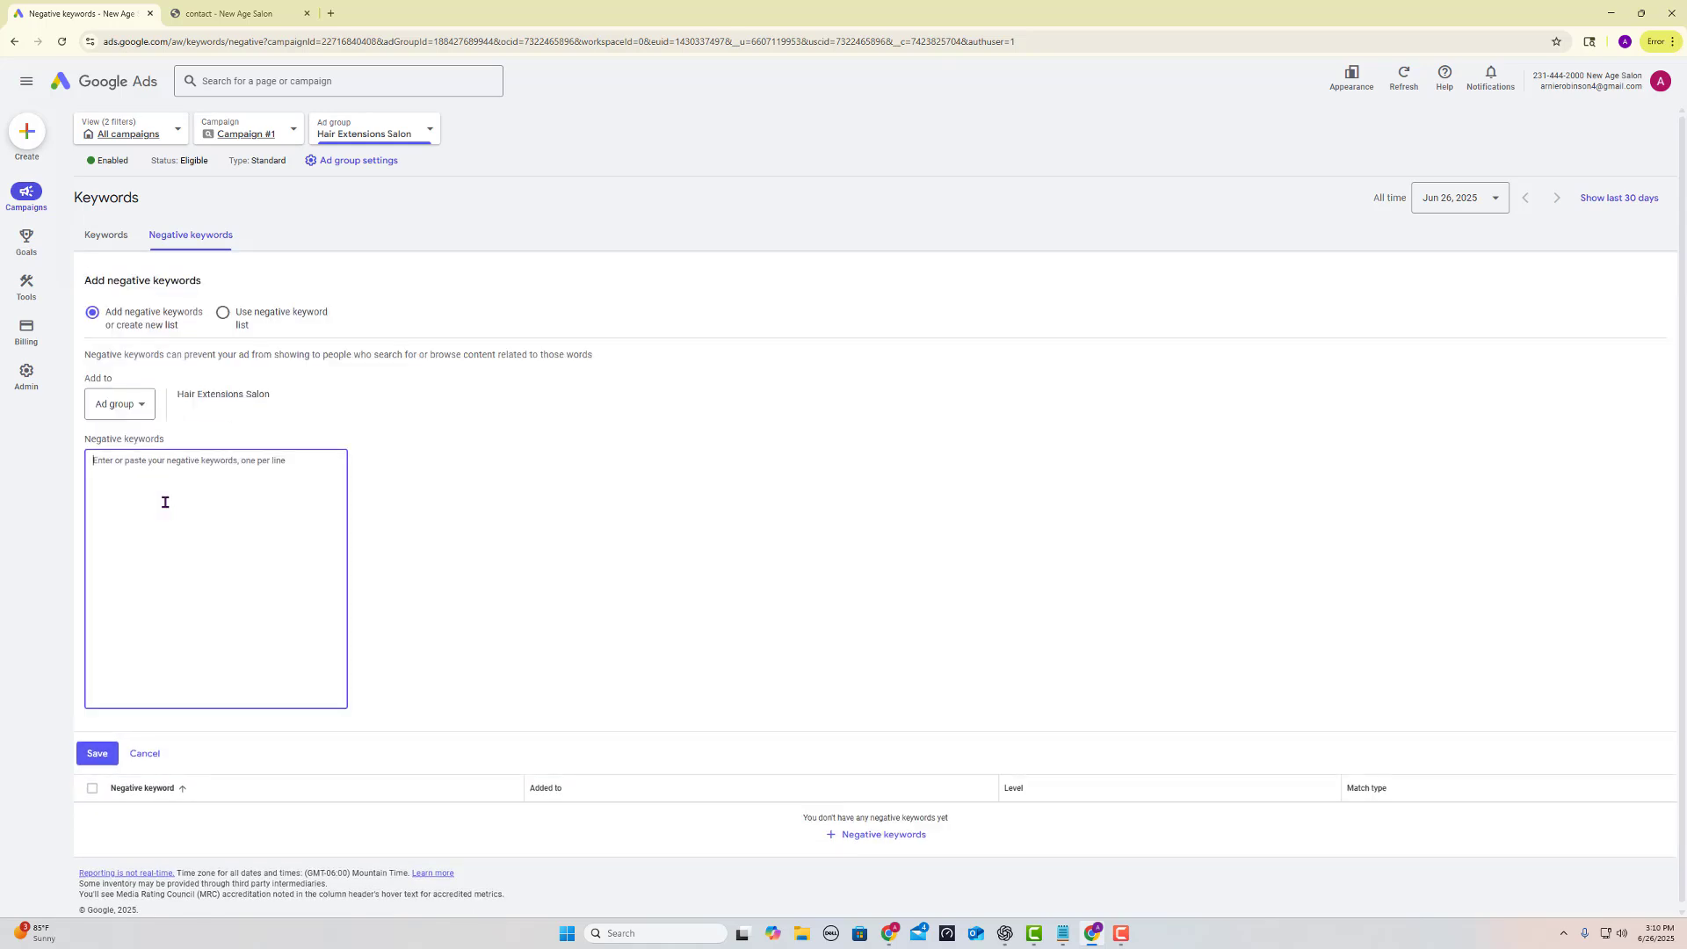
pyautogui.write('buy diy cheap weave swimming youtube yes delivery training quotes removal review amazon options information store sale maintenance clip out remove temporary piece order')
pyautogui.scroll(1, 166, 502)
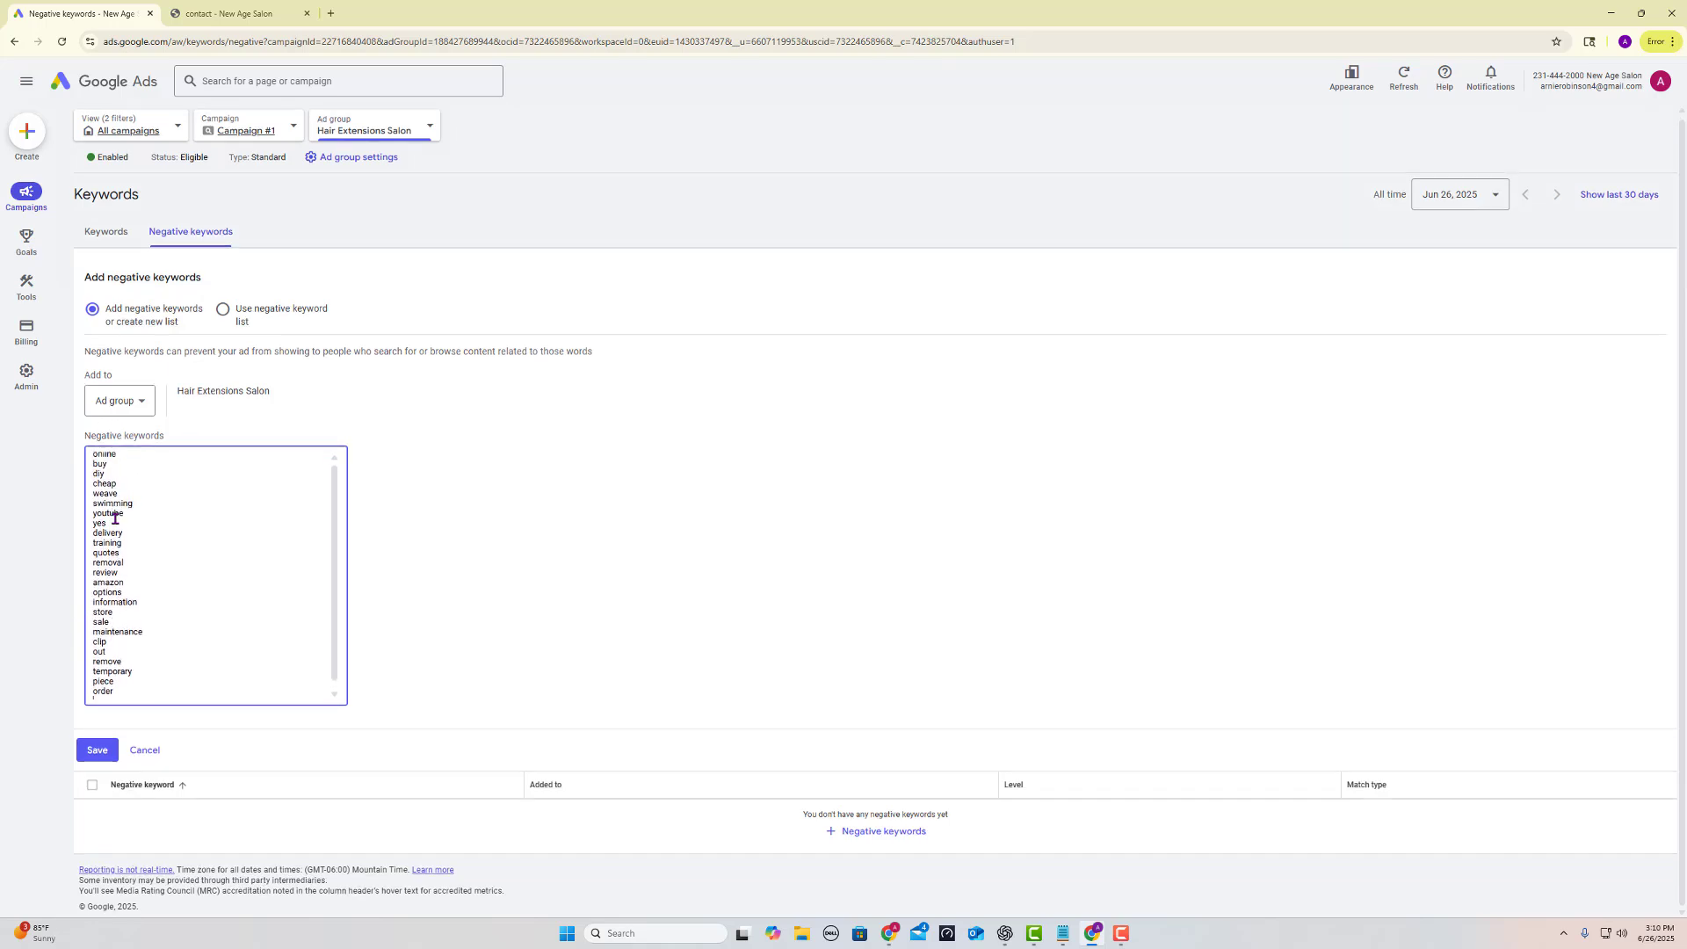
pyautogui.moveTo(123, 498); pyautogui.dragTo(99, 496)
pyautogui.click(163, 499)
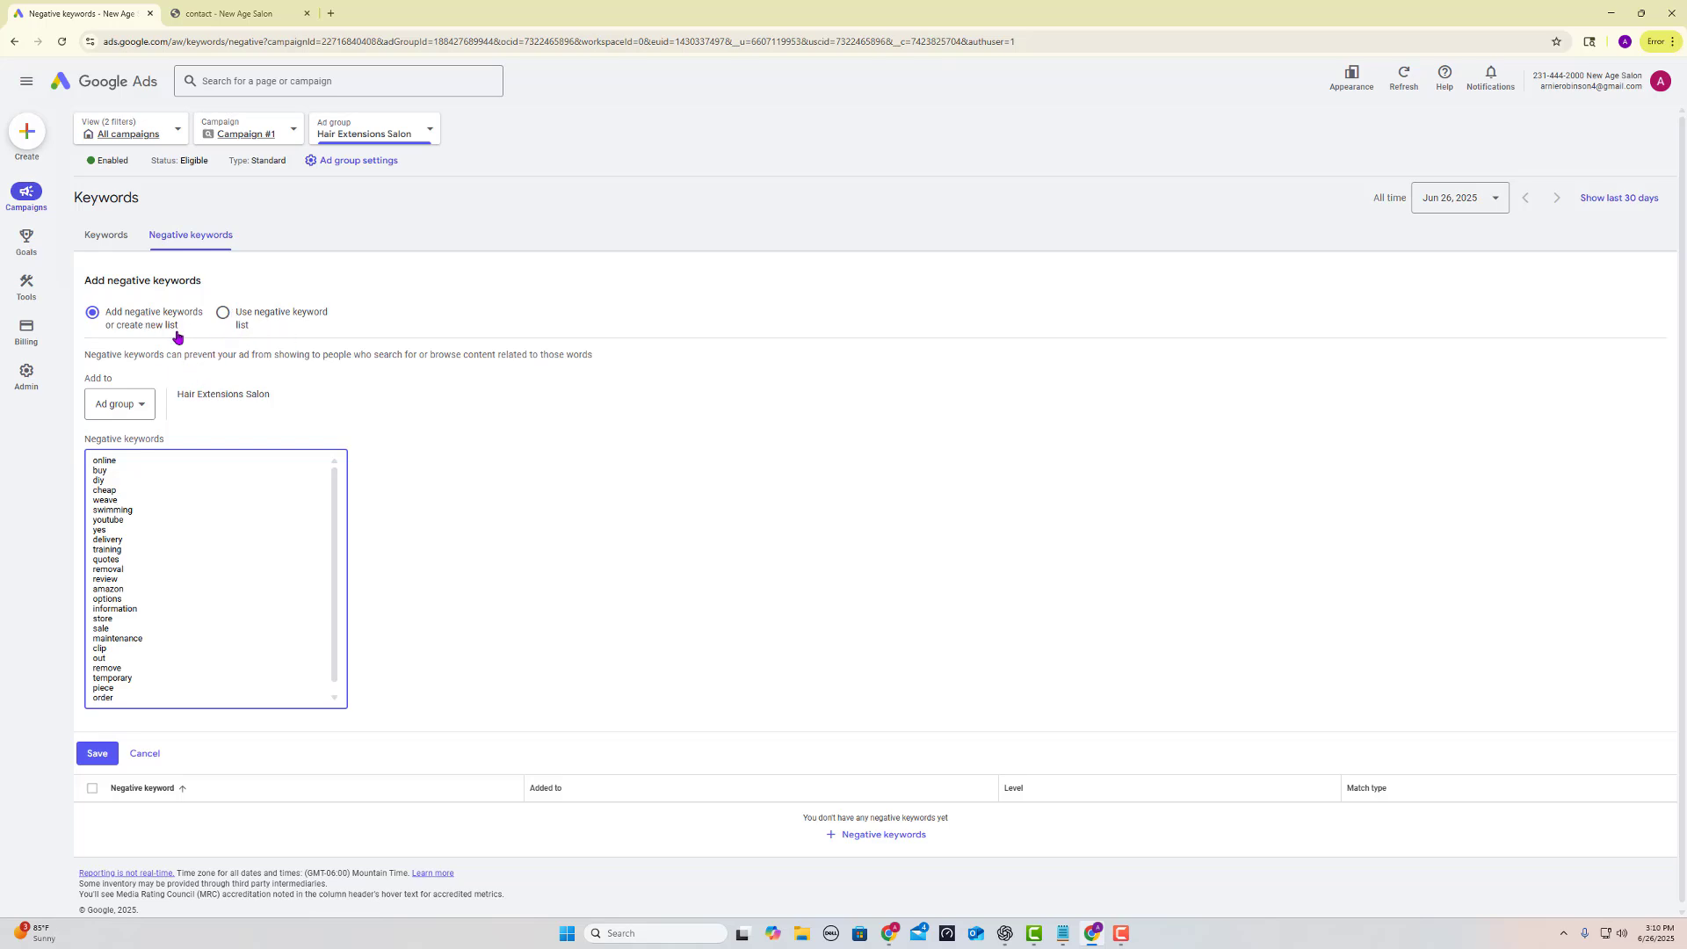
# - Assign the entered negative keywords to Campaign #1 at campaign level and save them
pyautogui.click(143, 406)
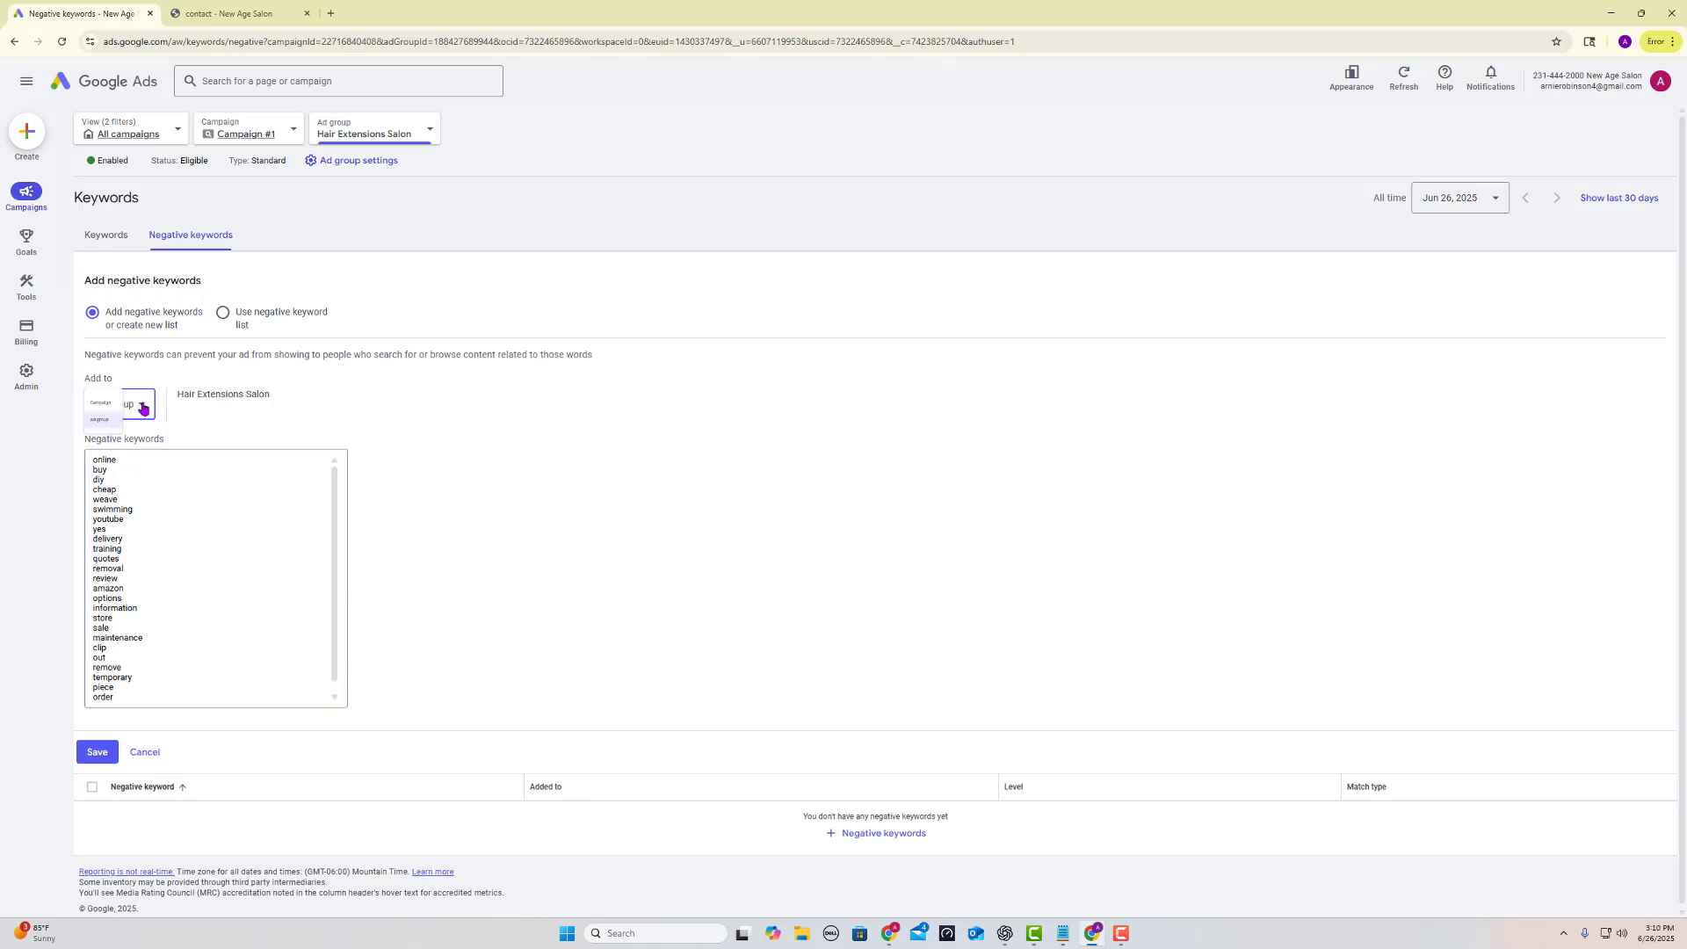
pyautogui.click(114, 412)
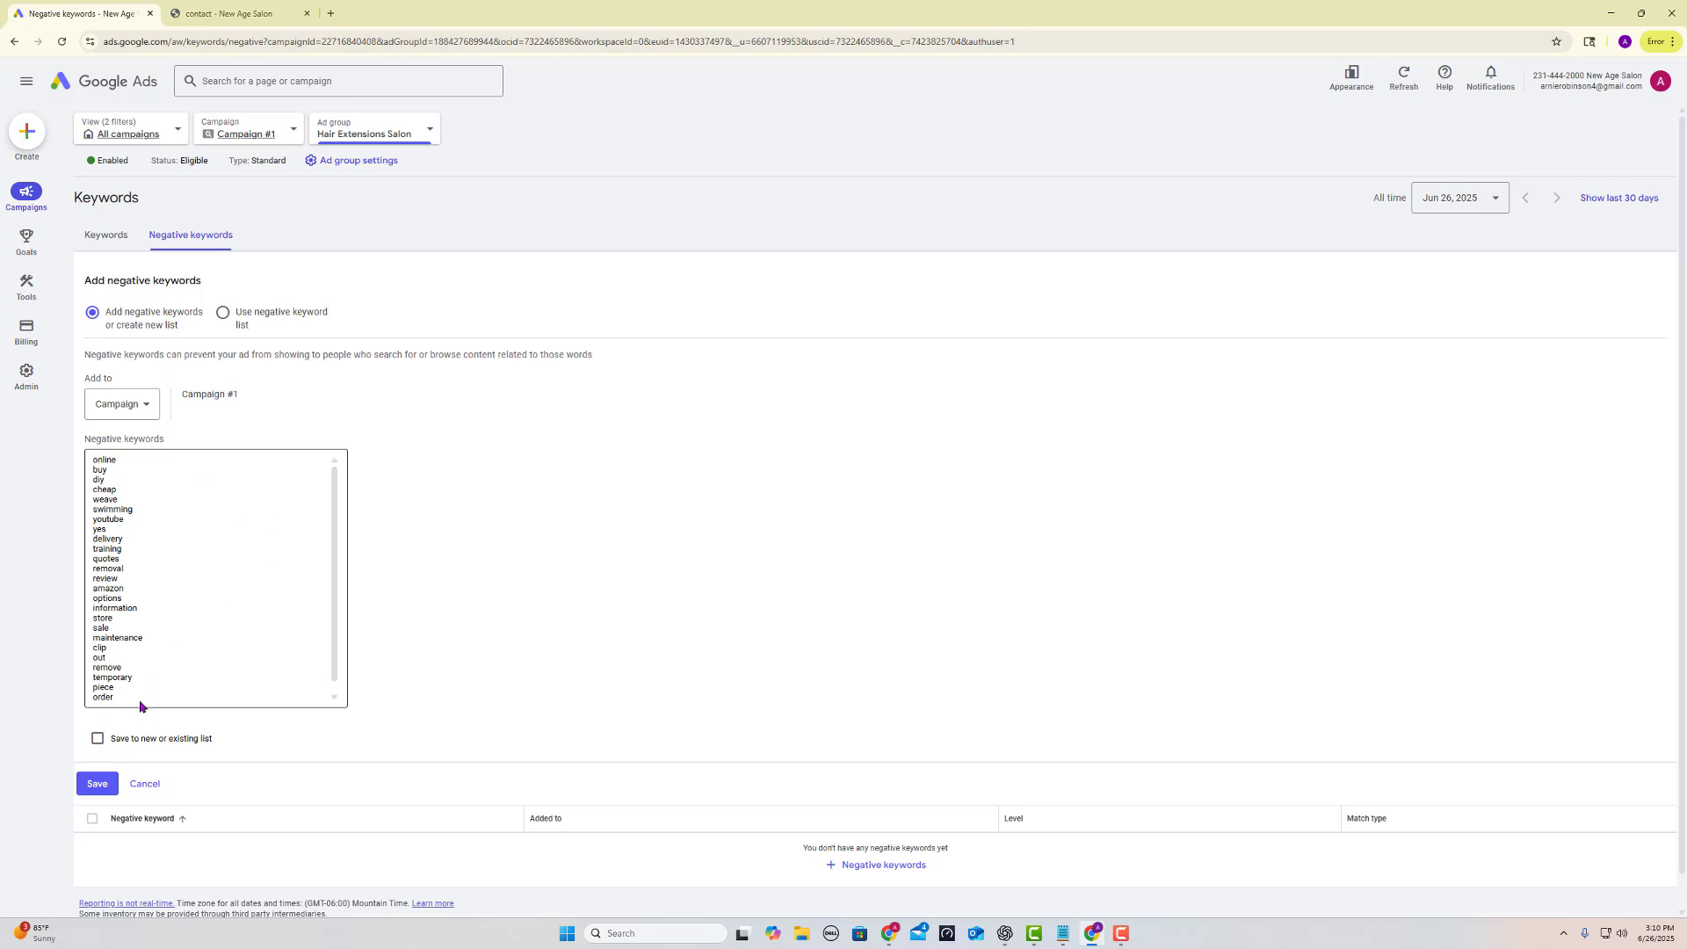
pyautogui.click(97, 784)
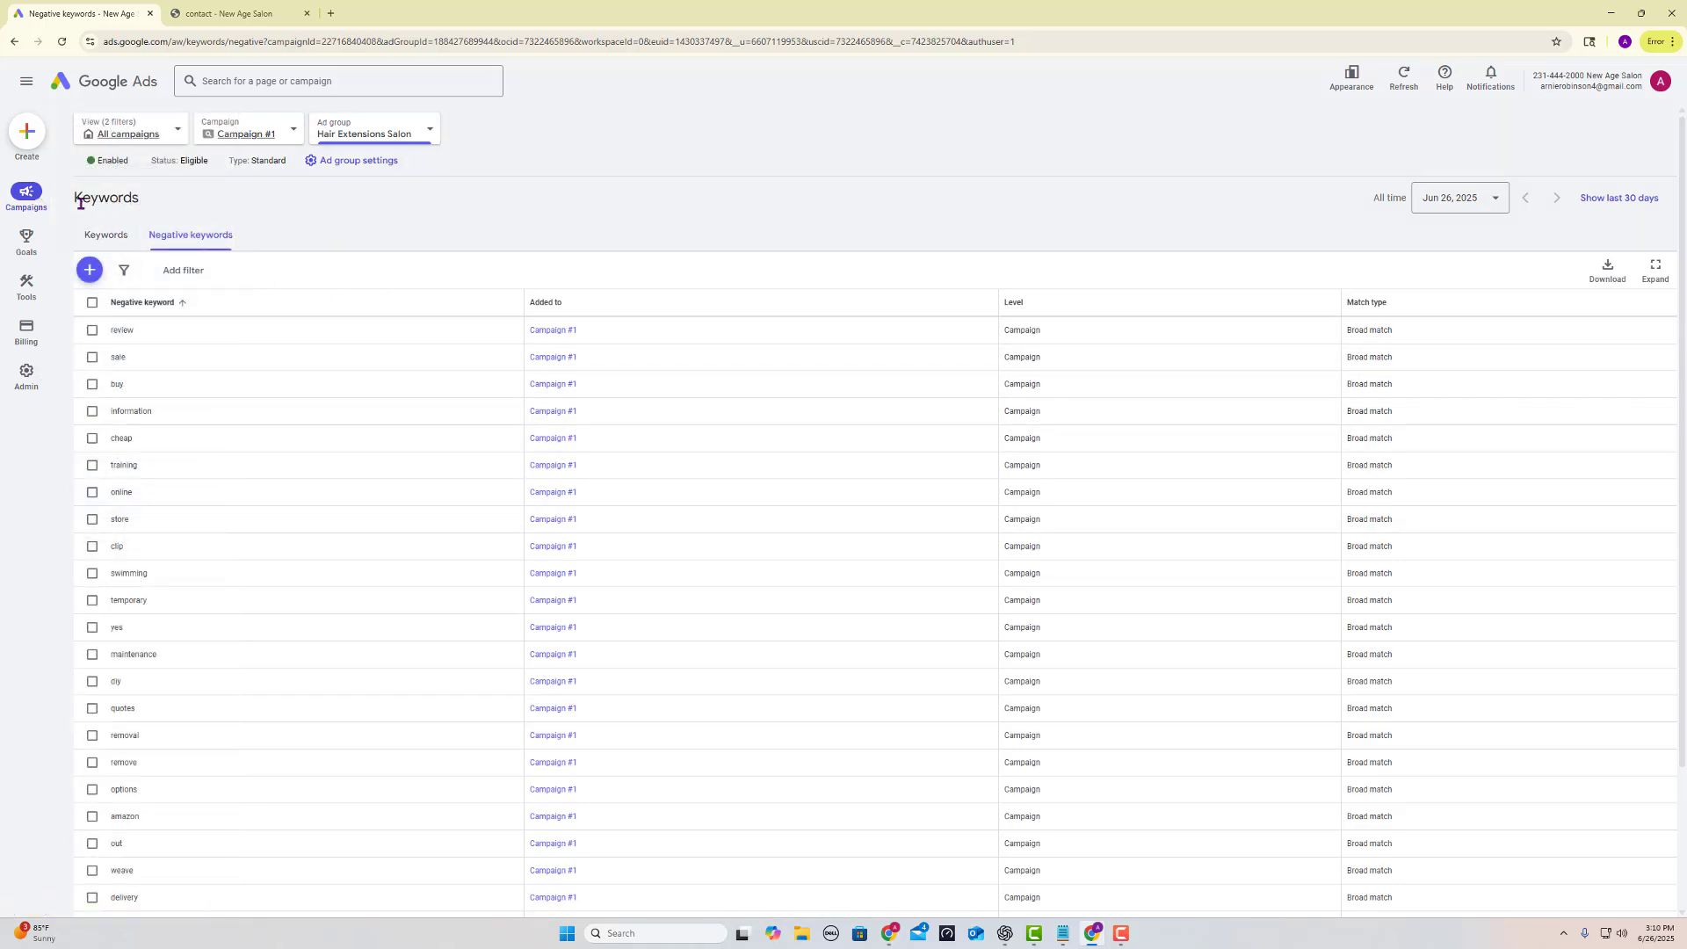
# - Return to the campaign list and open the keywords of Campaign #1's Hair Extensions Salon ad group
pyautogui.moveTo(26, 204)
pyautogui.click(107, 281)
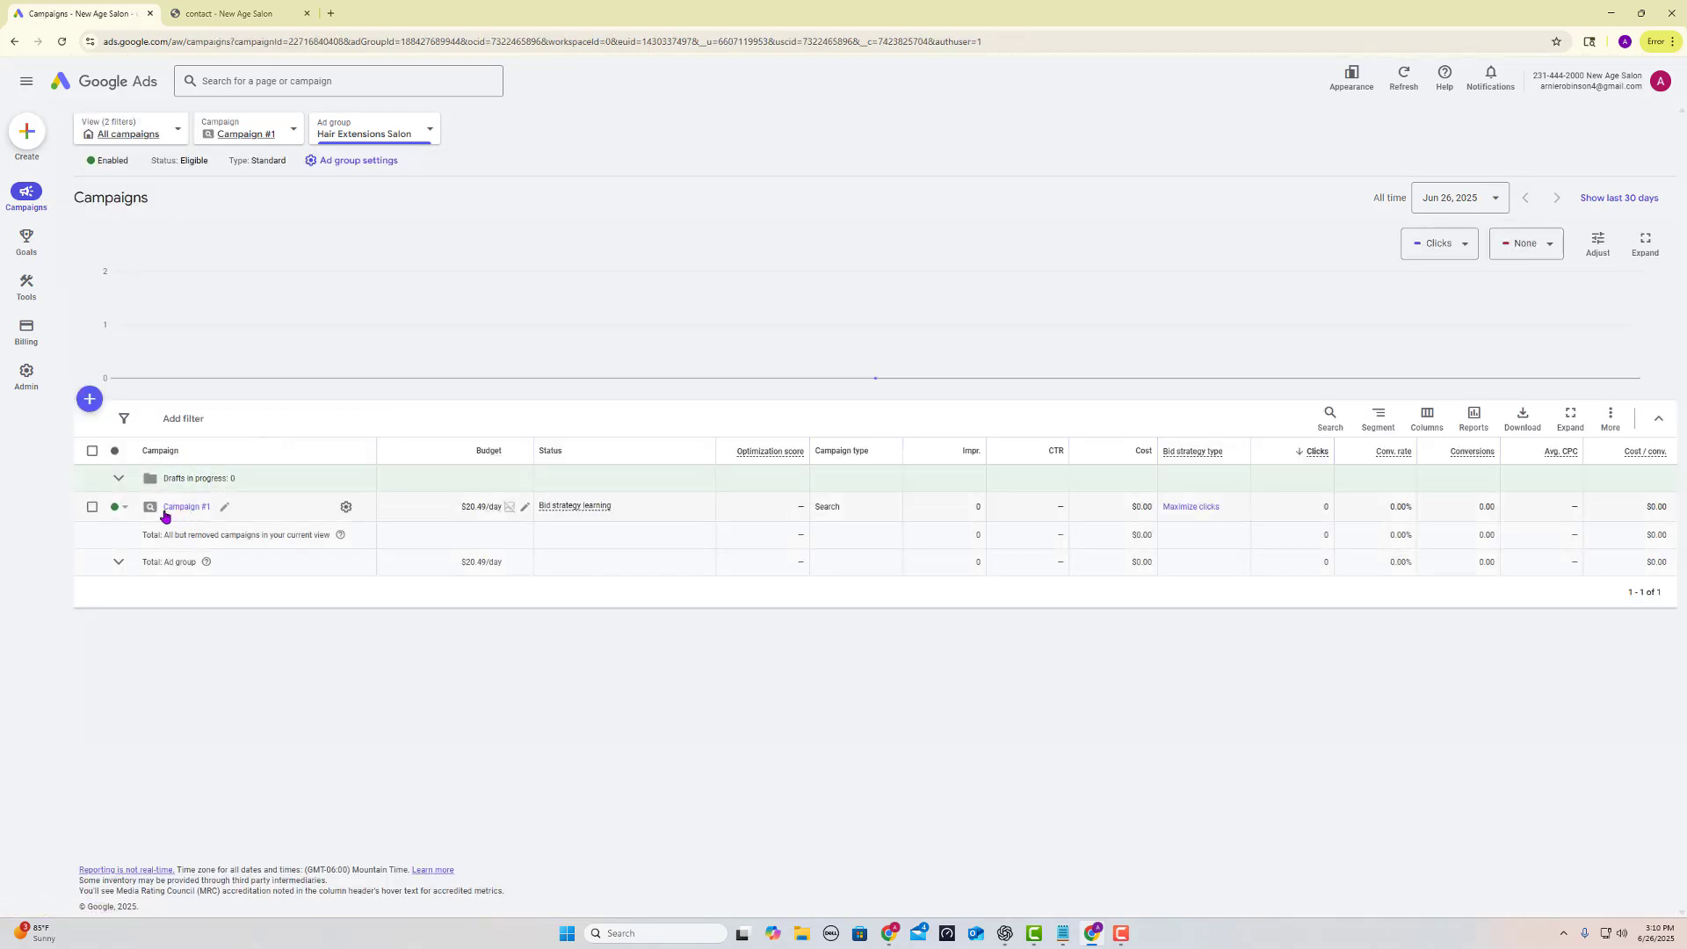
pyautogui.click(187, 507)
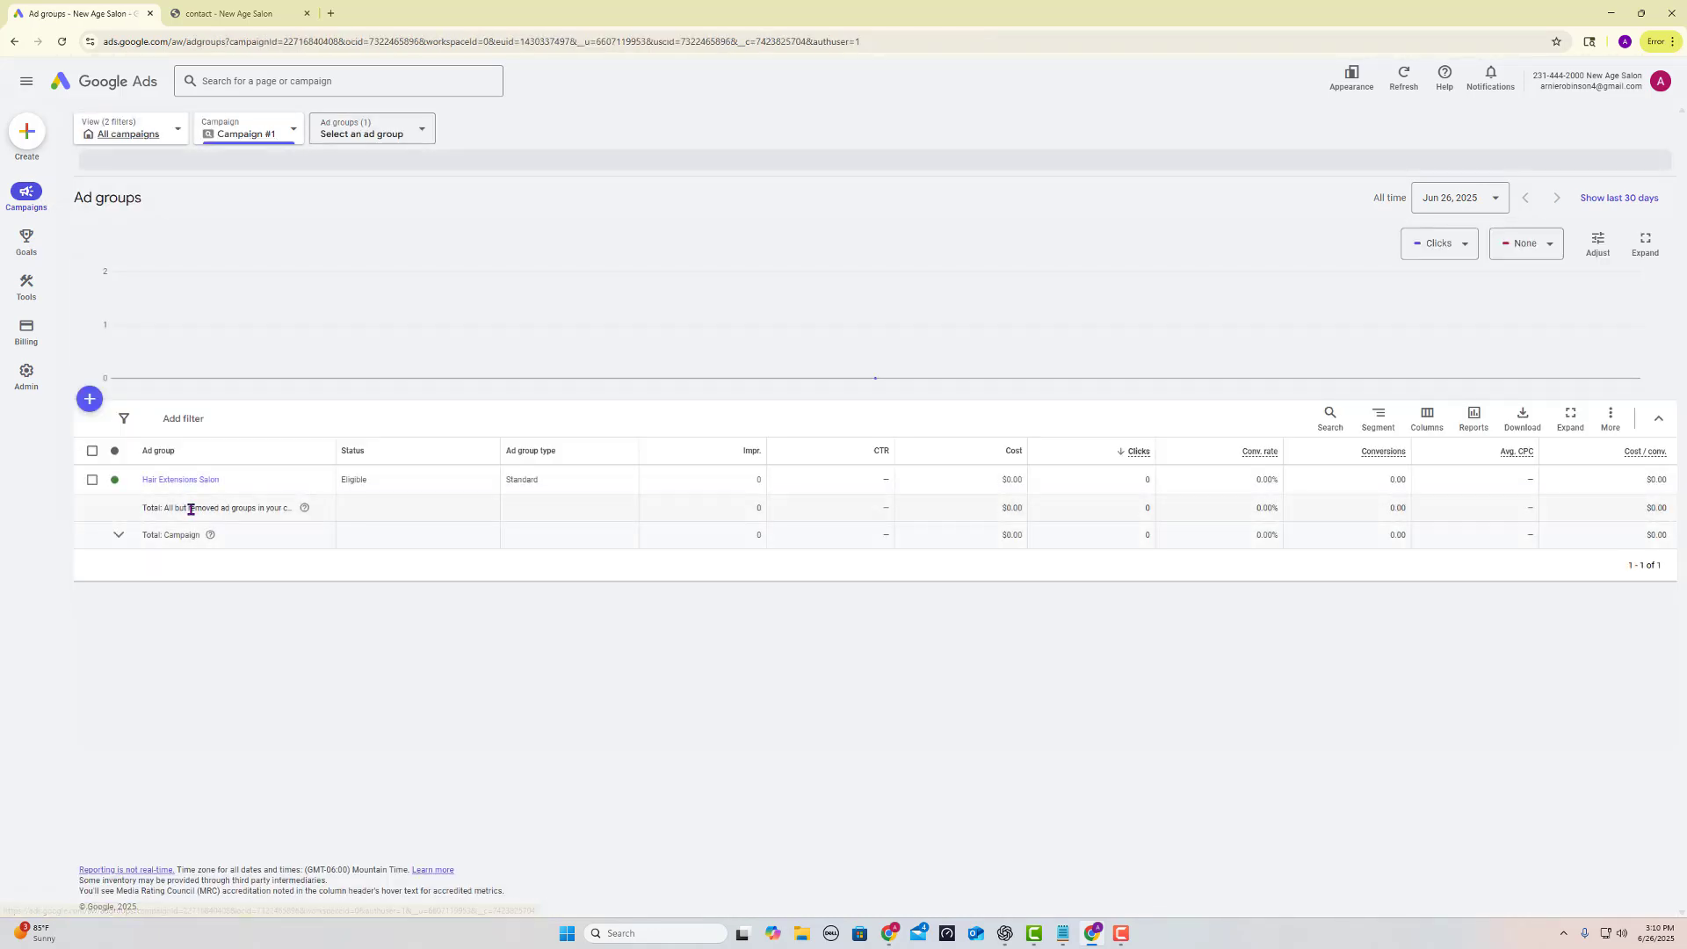
pyautogui.click(181, 478)
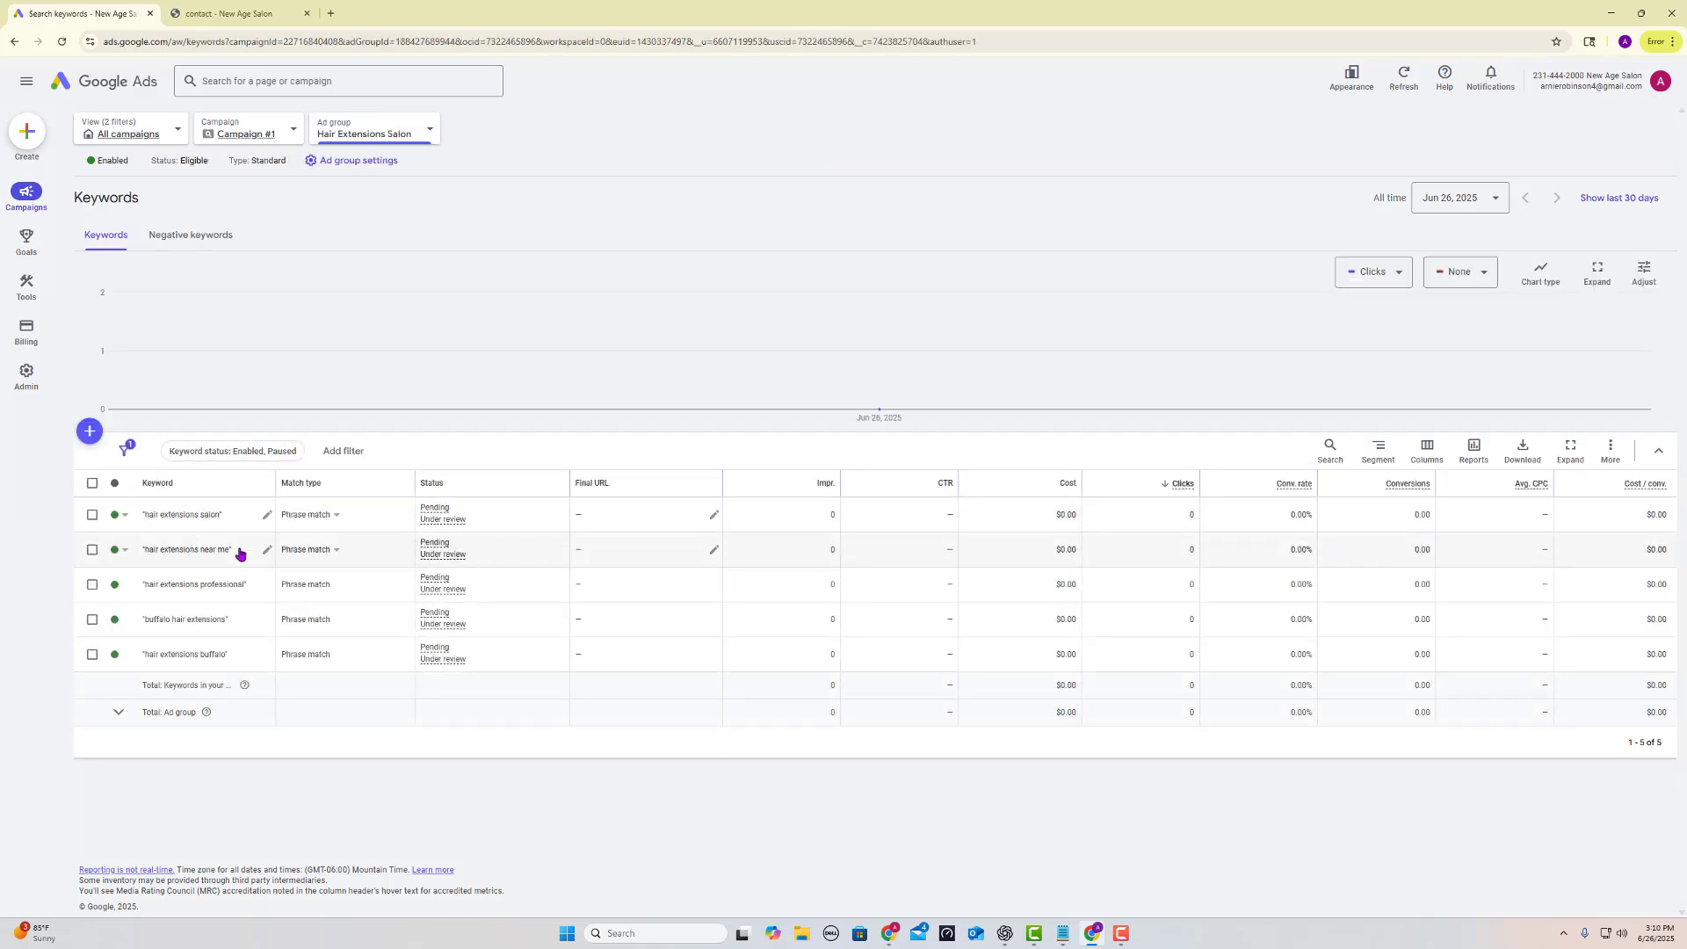
# - Open the ad group's responsive search ad for editing, review its headlines and close the editor without changes
pyautogui.moveTo(56, 267)
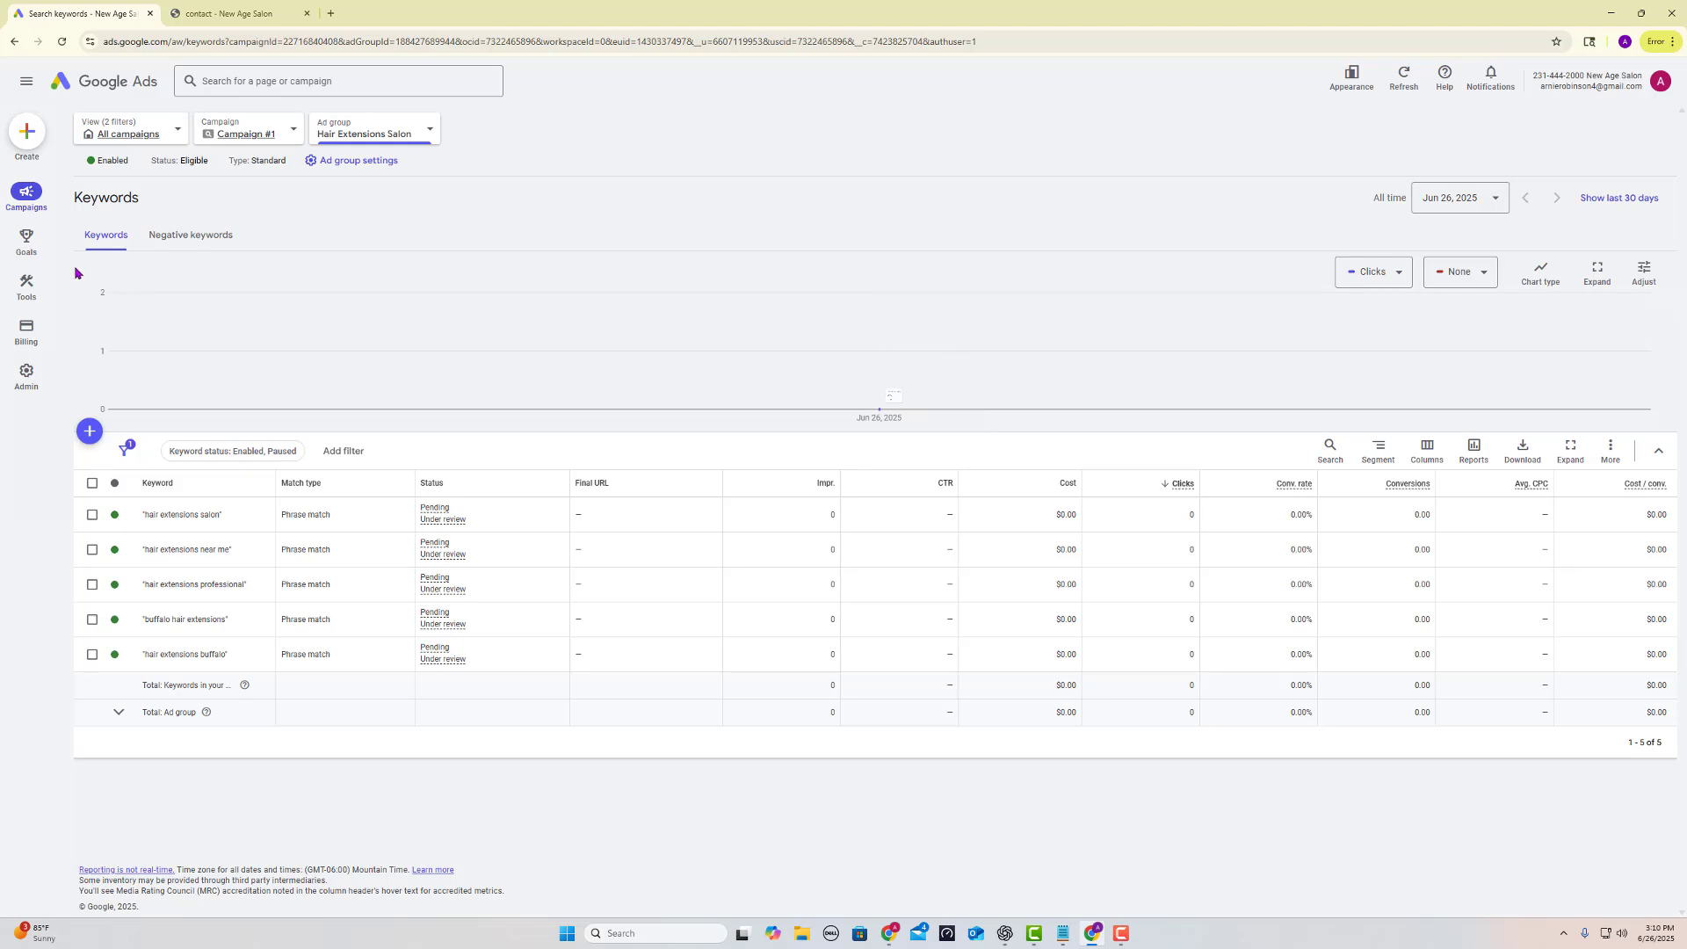
pyautogui.moveTo(31, 293)
pyautogui.moveTo(58, 215)
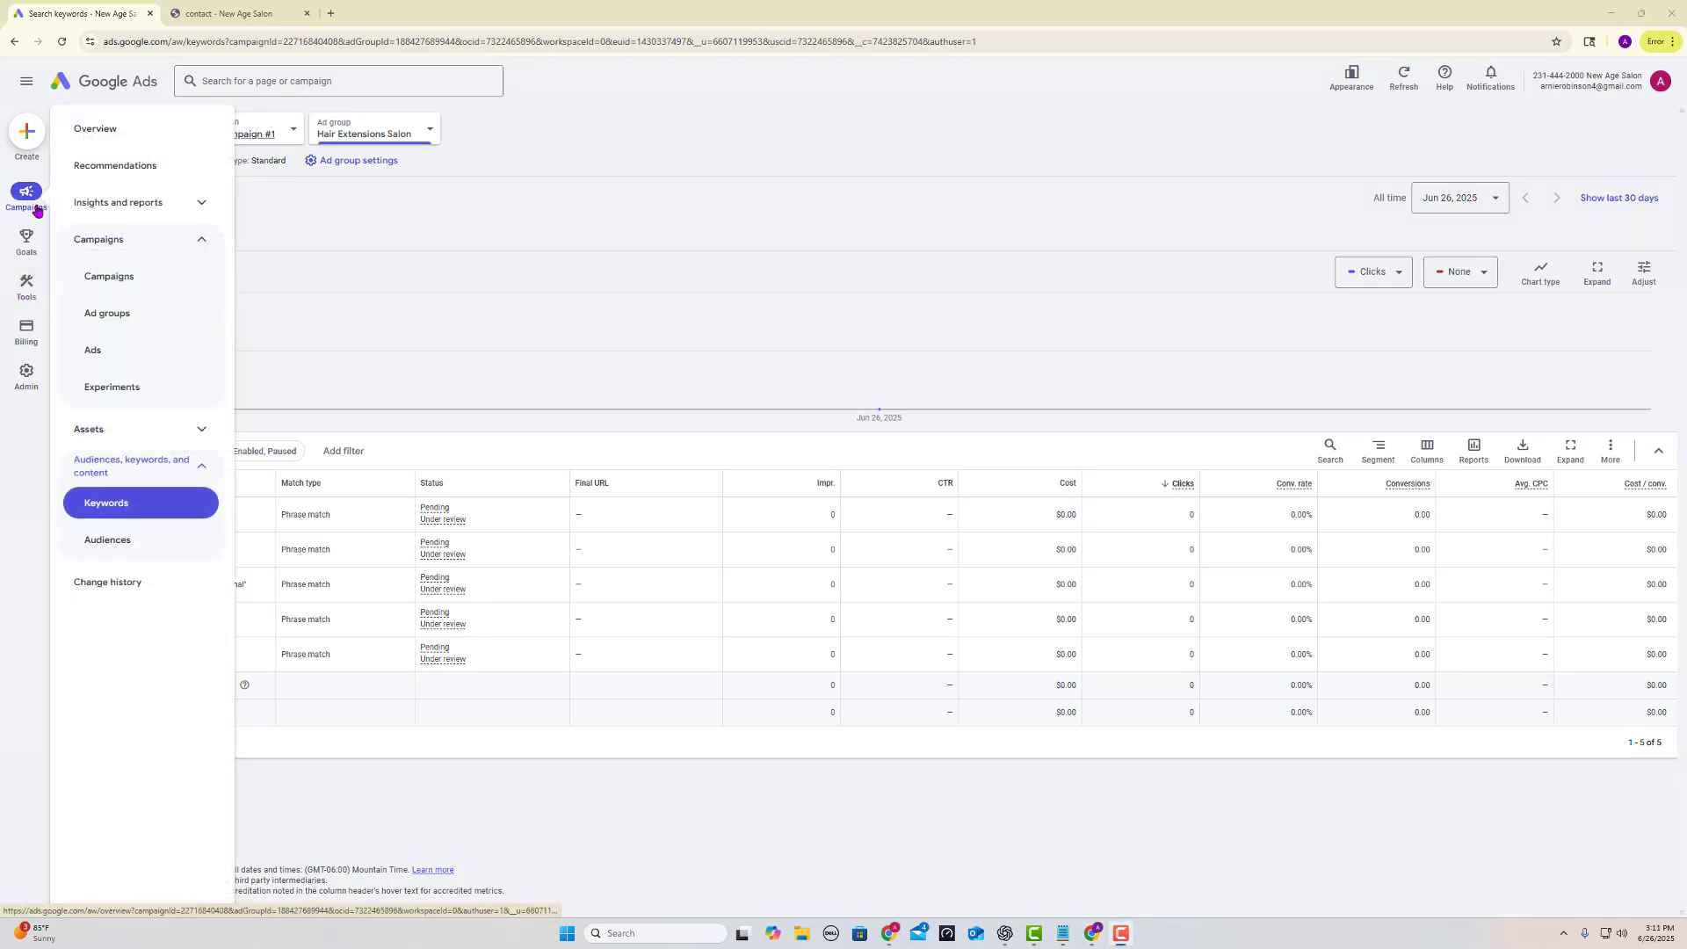
pyautogui.click(98, 358)
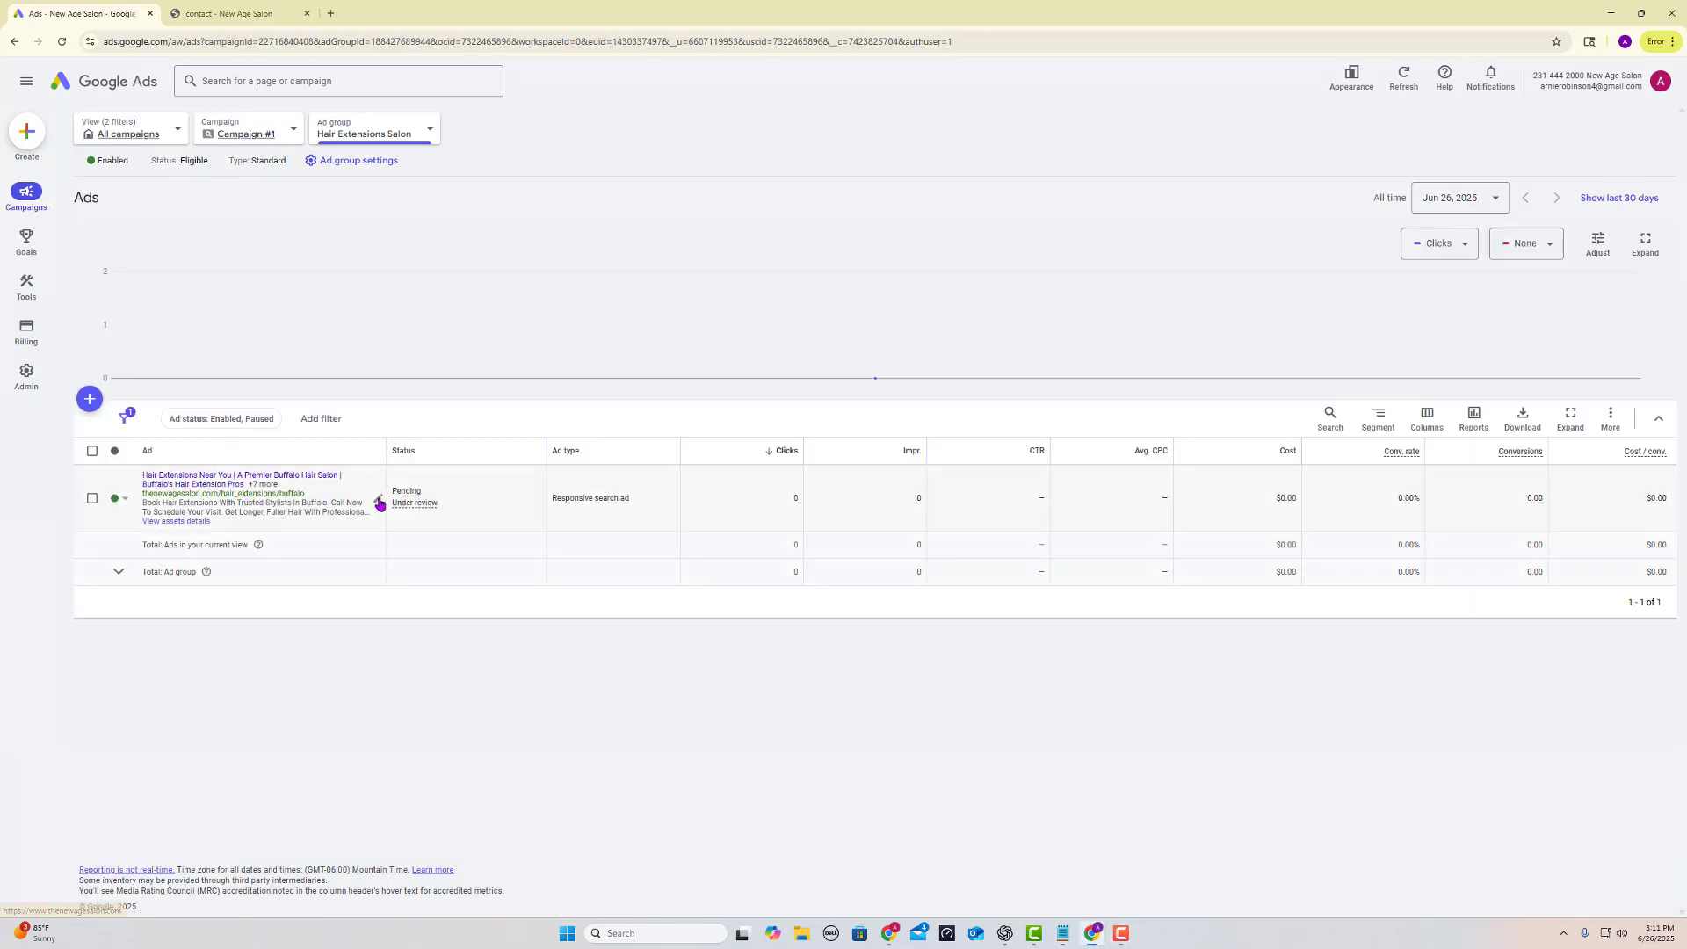
pyautogui.click(380, 503)
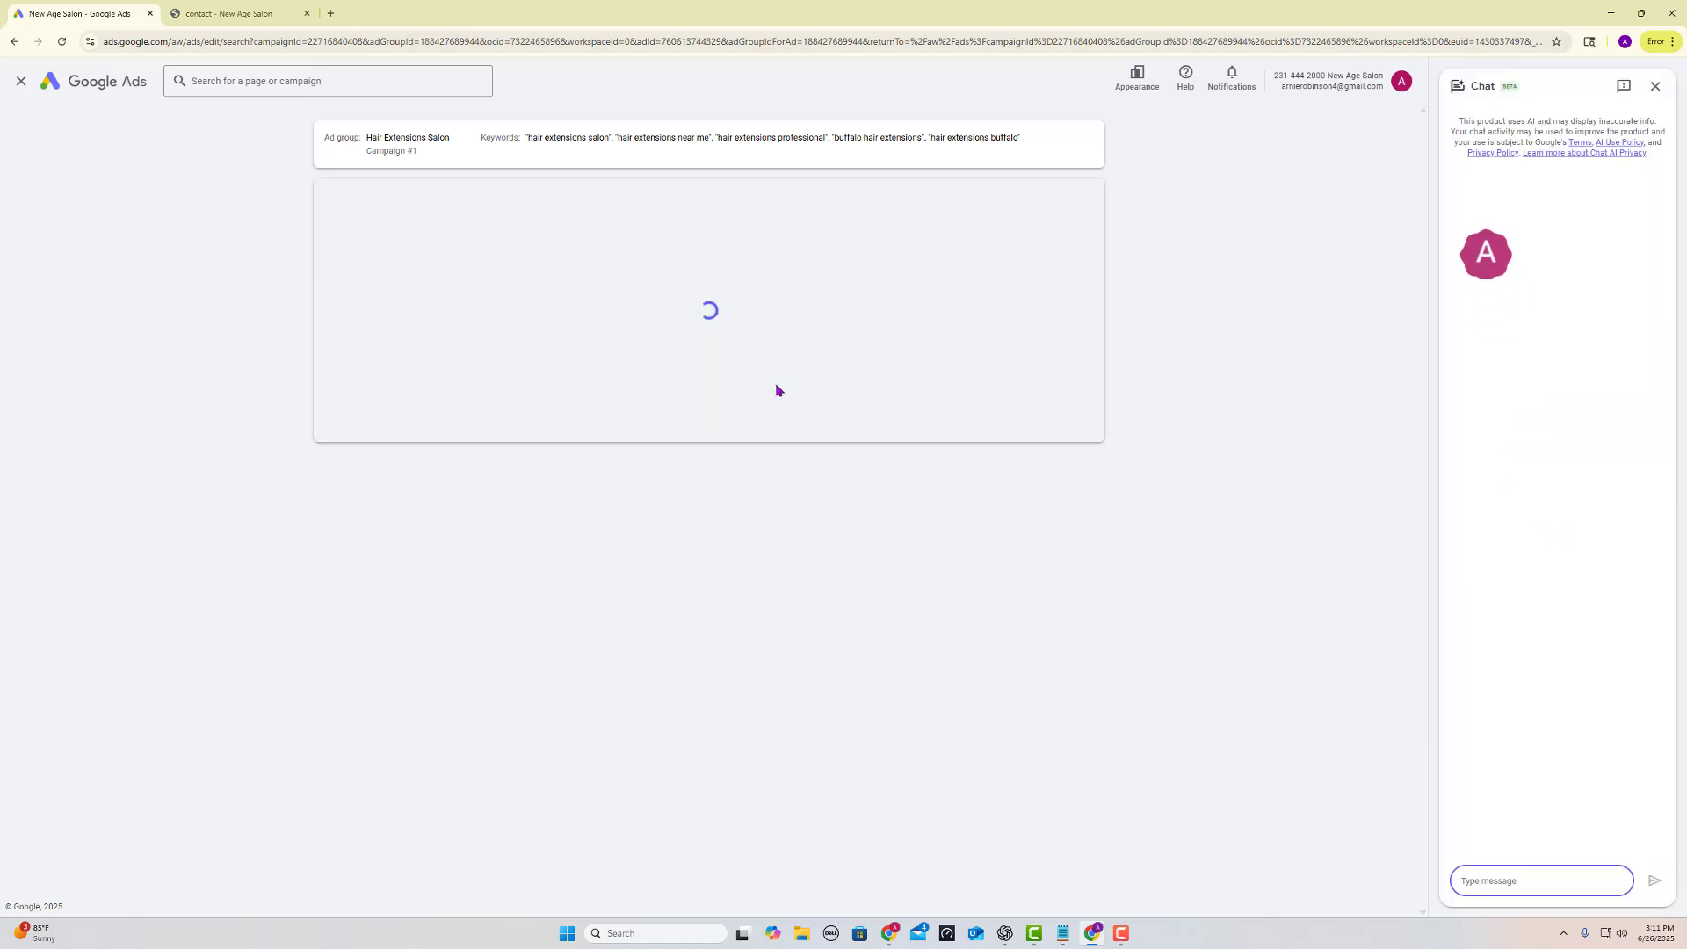
pyautogui.scroll(-14, 483, 493)
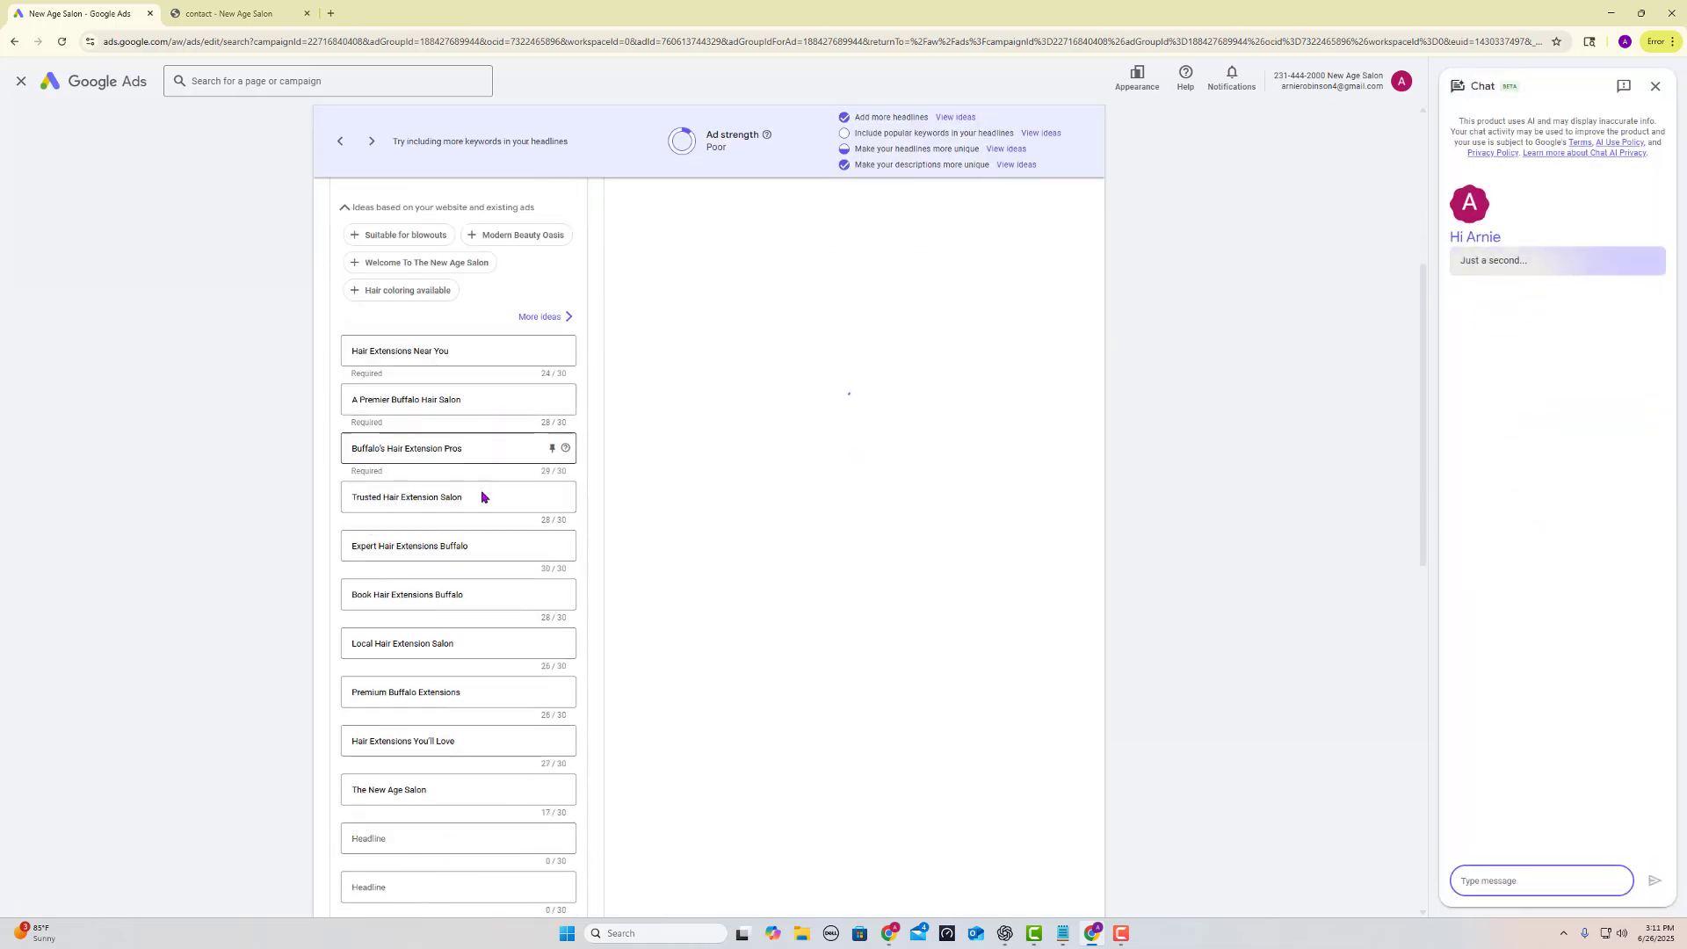
pyautogui.scroll(5, 493, 531)
pyautogui.click(21, 81)
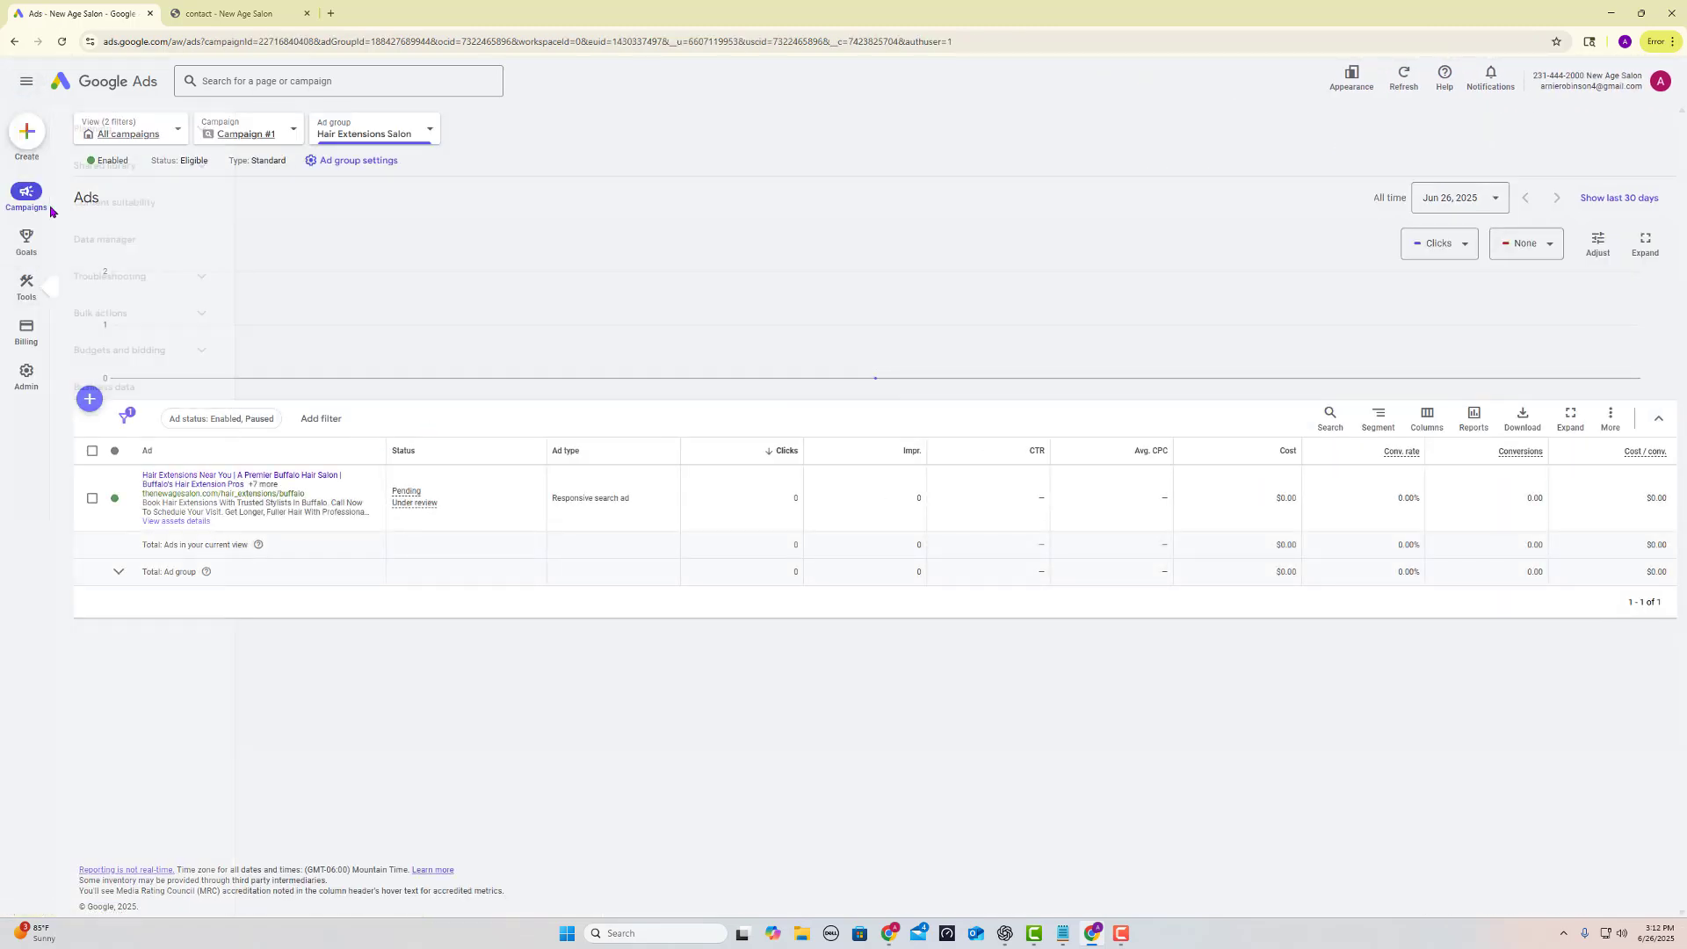
# - Go back to the campaign list and rename Campaign #1 as "Hair Extensions Salon"
pyautogui.moveTo(33, 199)
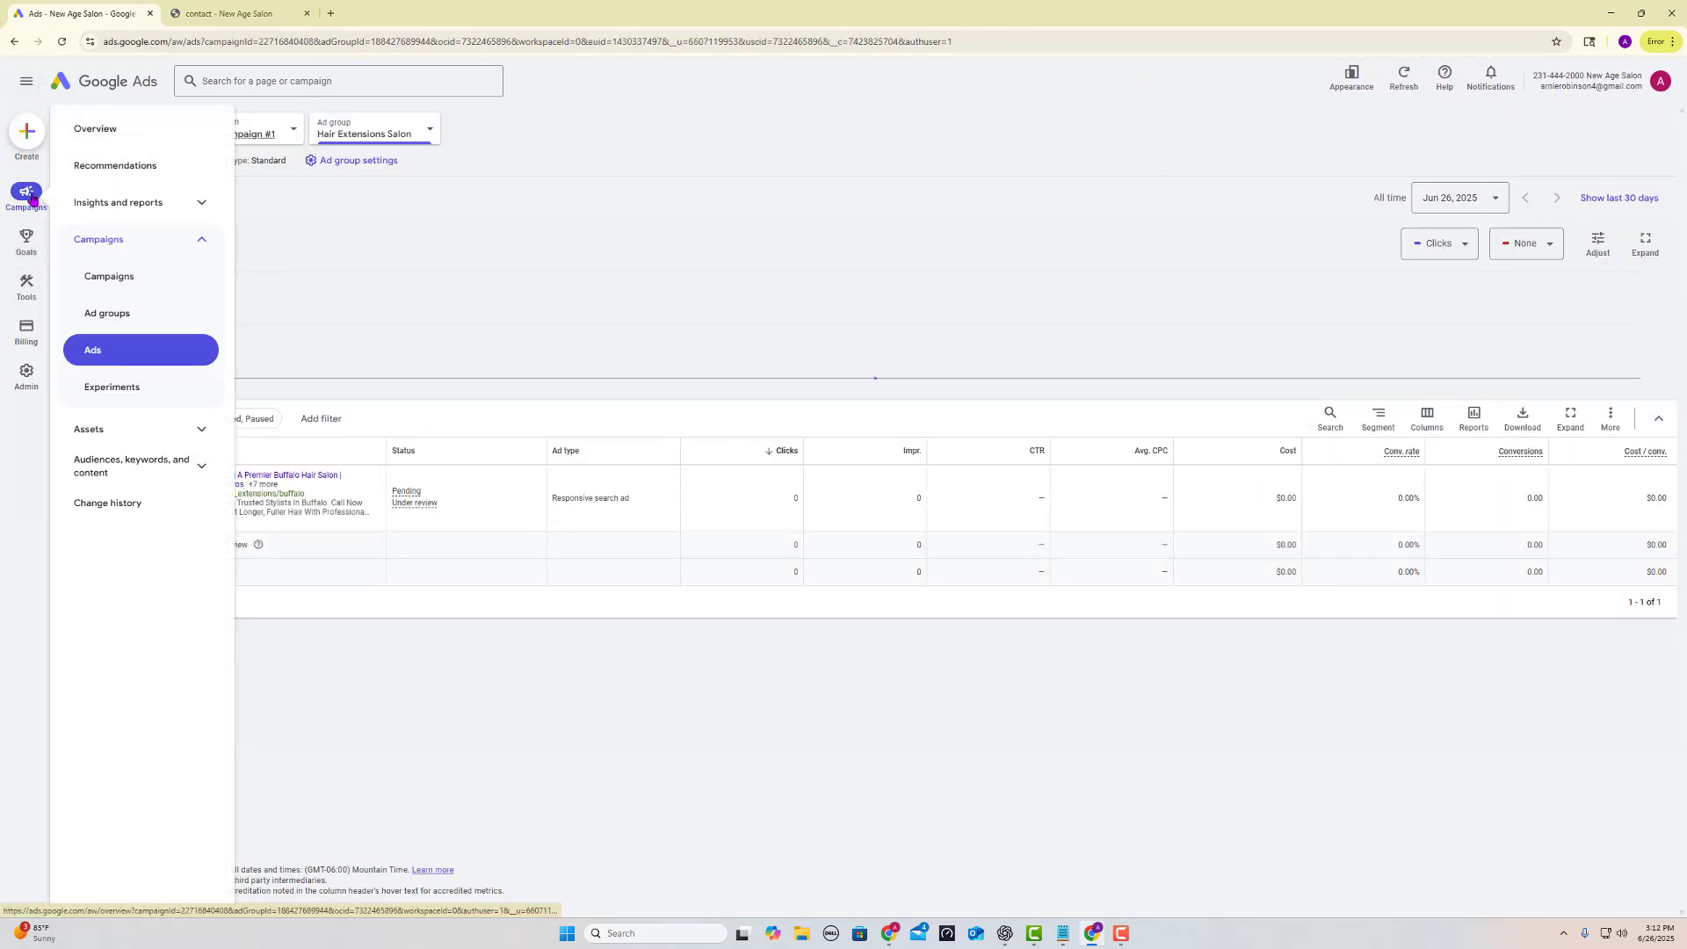
pyautogui.click(117, 278)
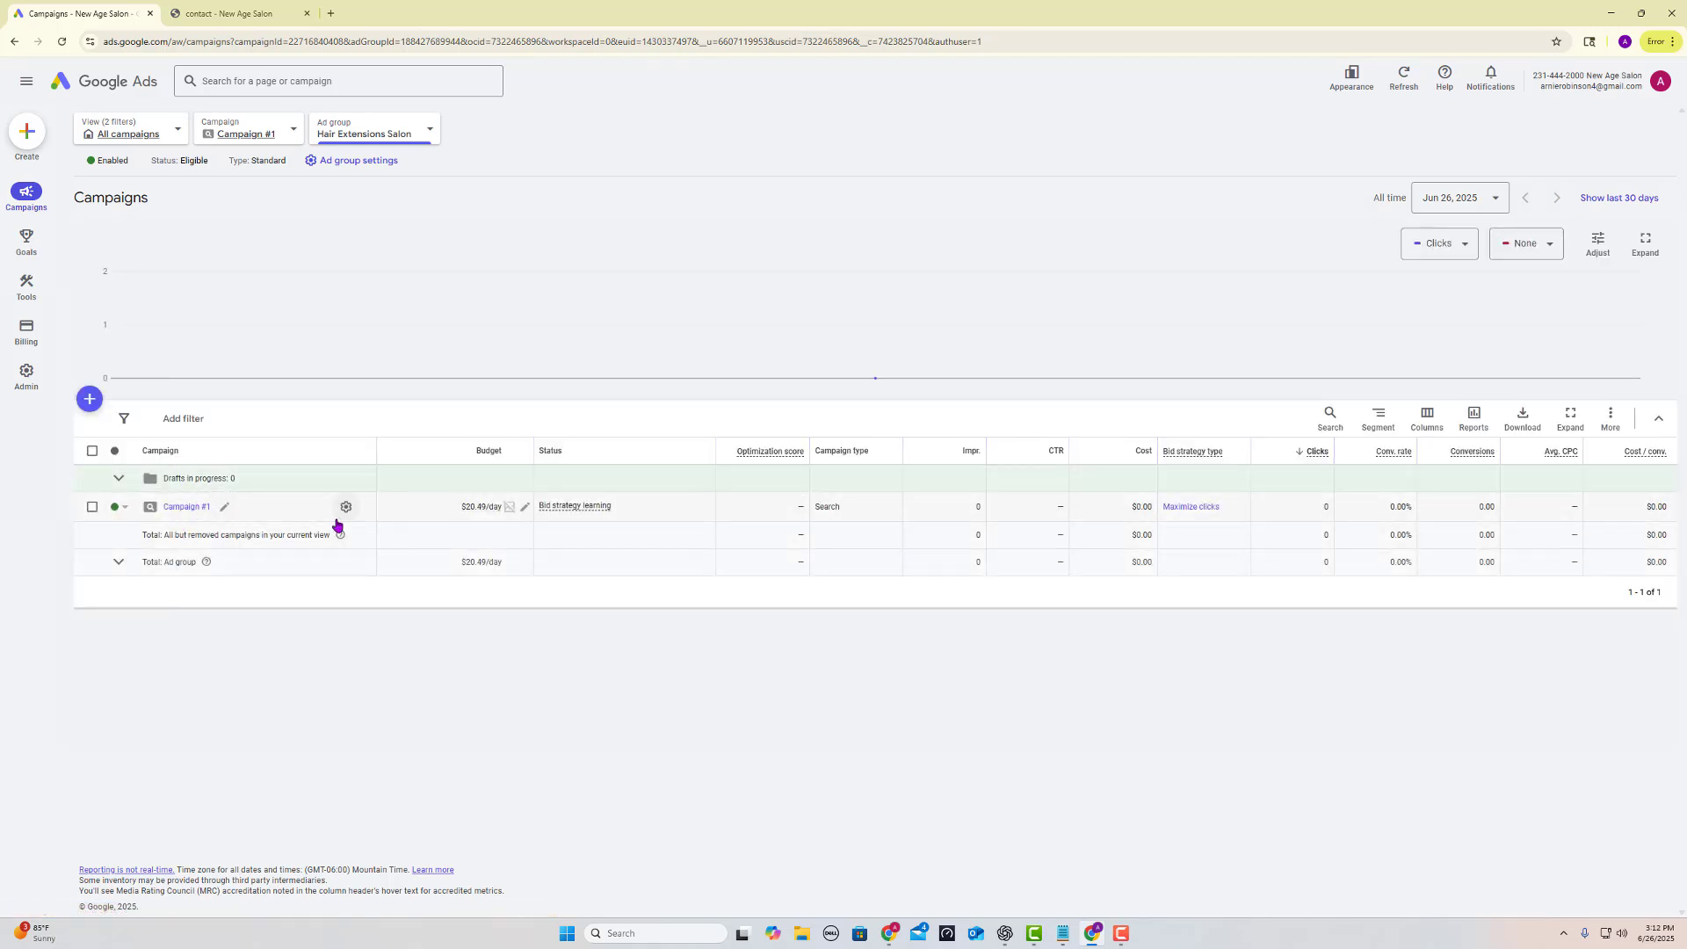
pyautogui.click(226, 510)
pyautogui.tripleClick(215, 537)
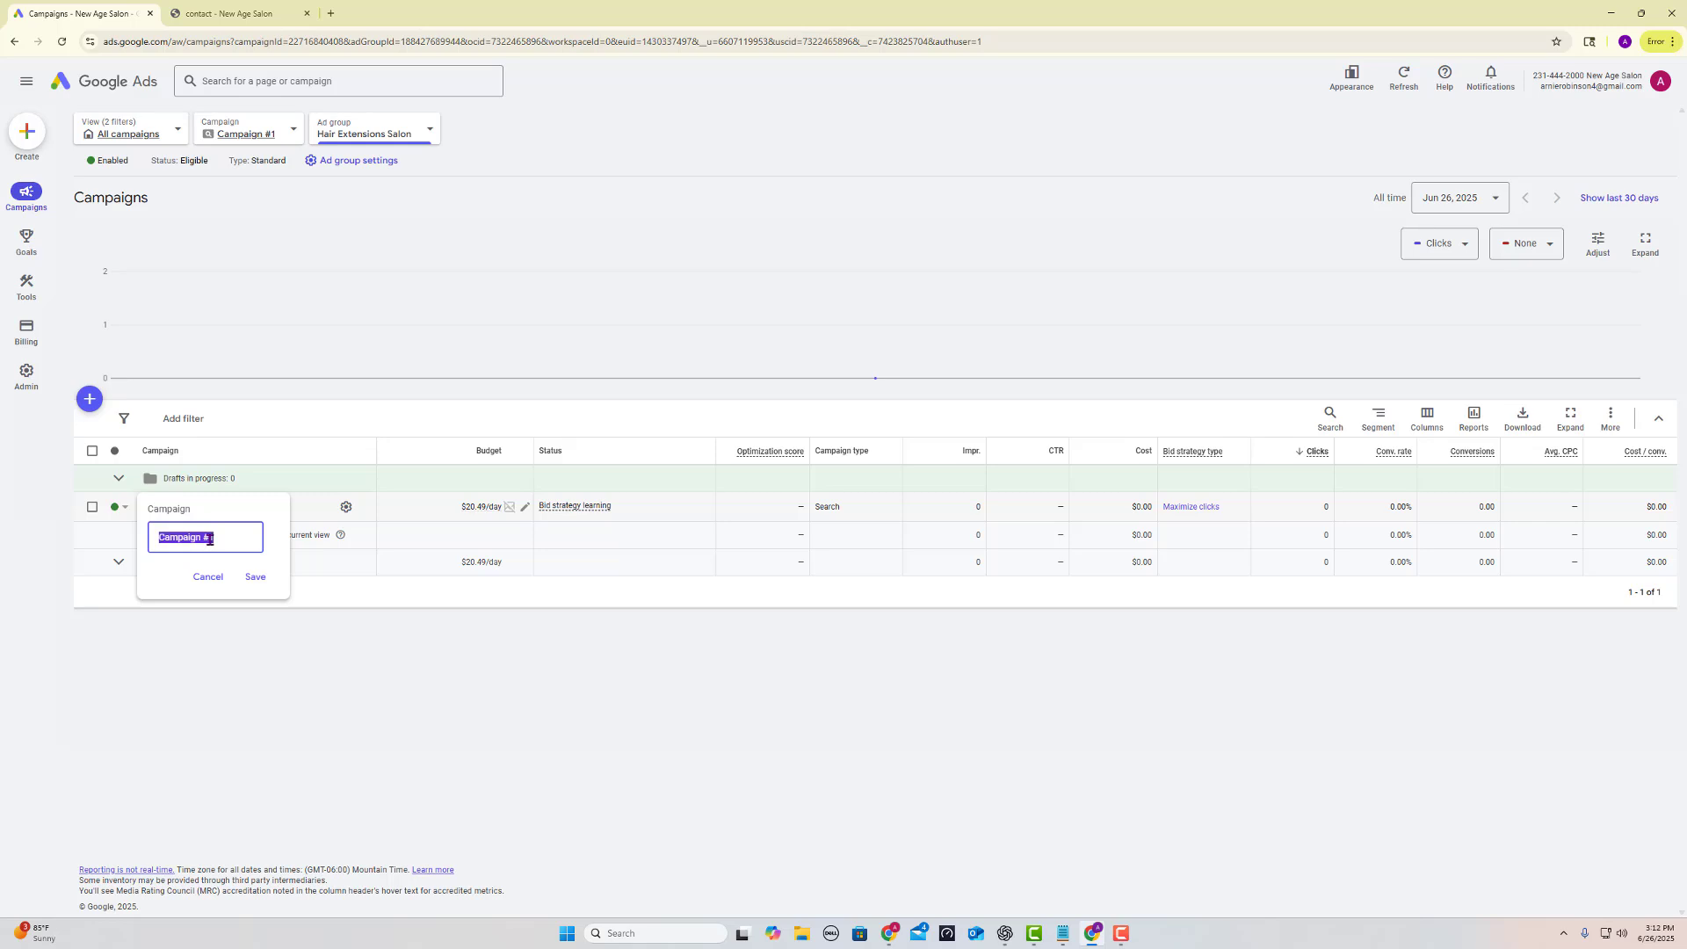
pyautogui.hotkey('ctrl', 'v')
pyautogui.hotkey('ctrl', 'z')
pyautogui.hotkey('alt', 'Tab')
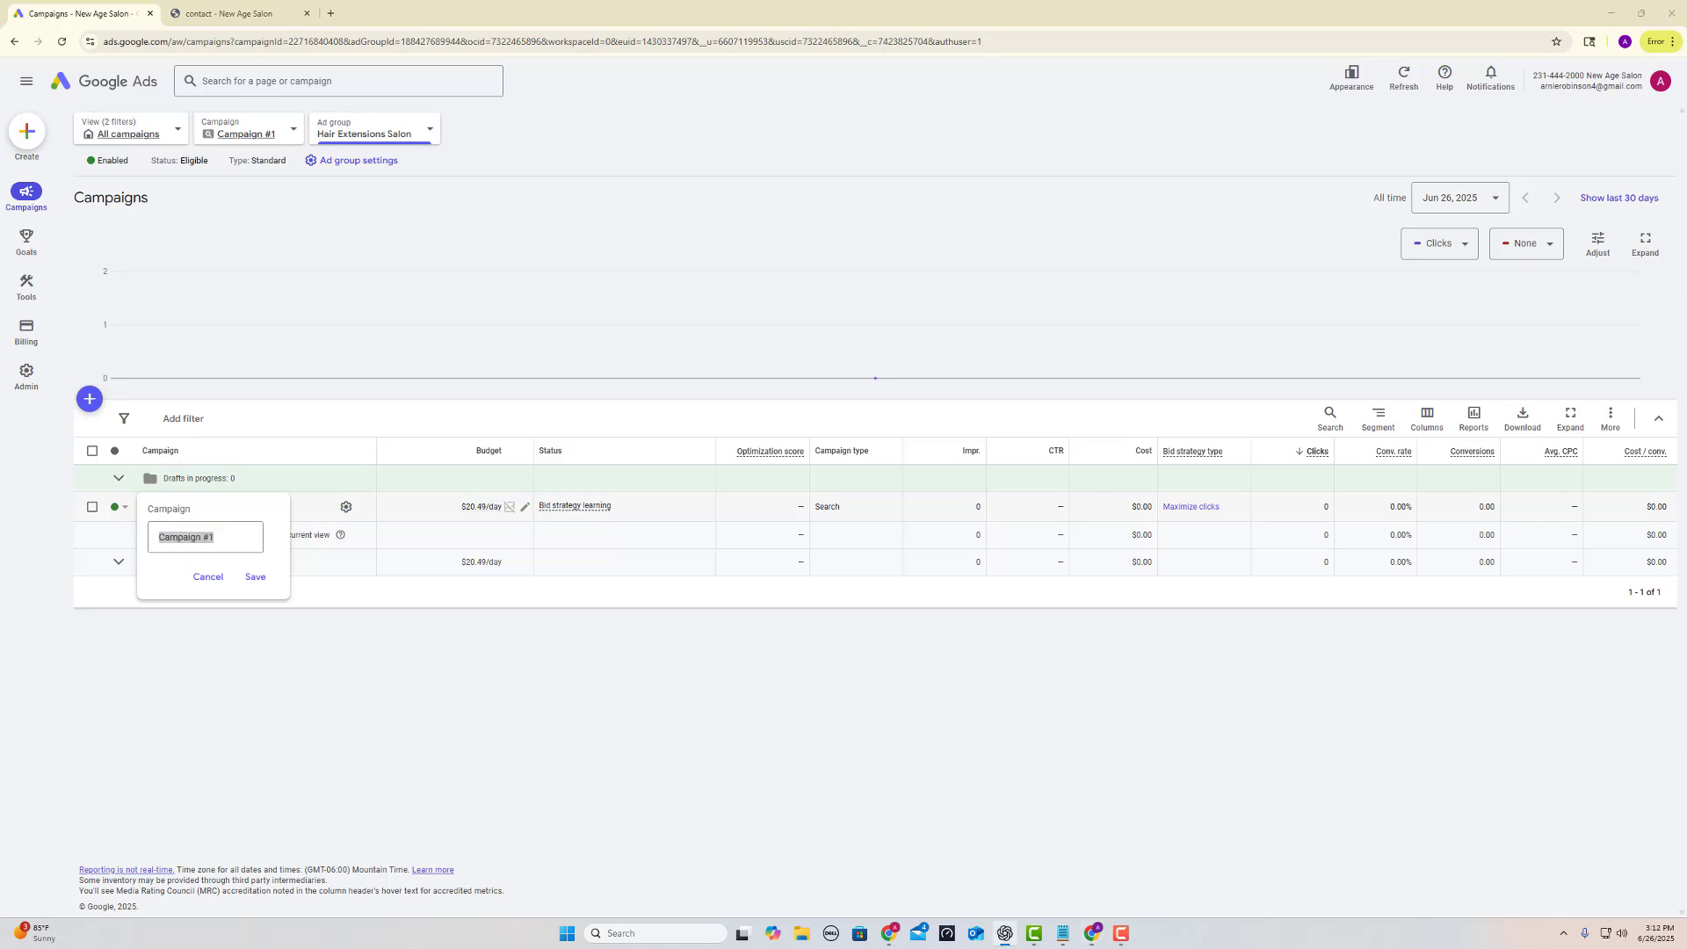
pyautogui.tripleClick(195, 536)
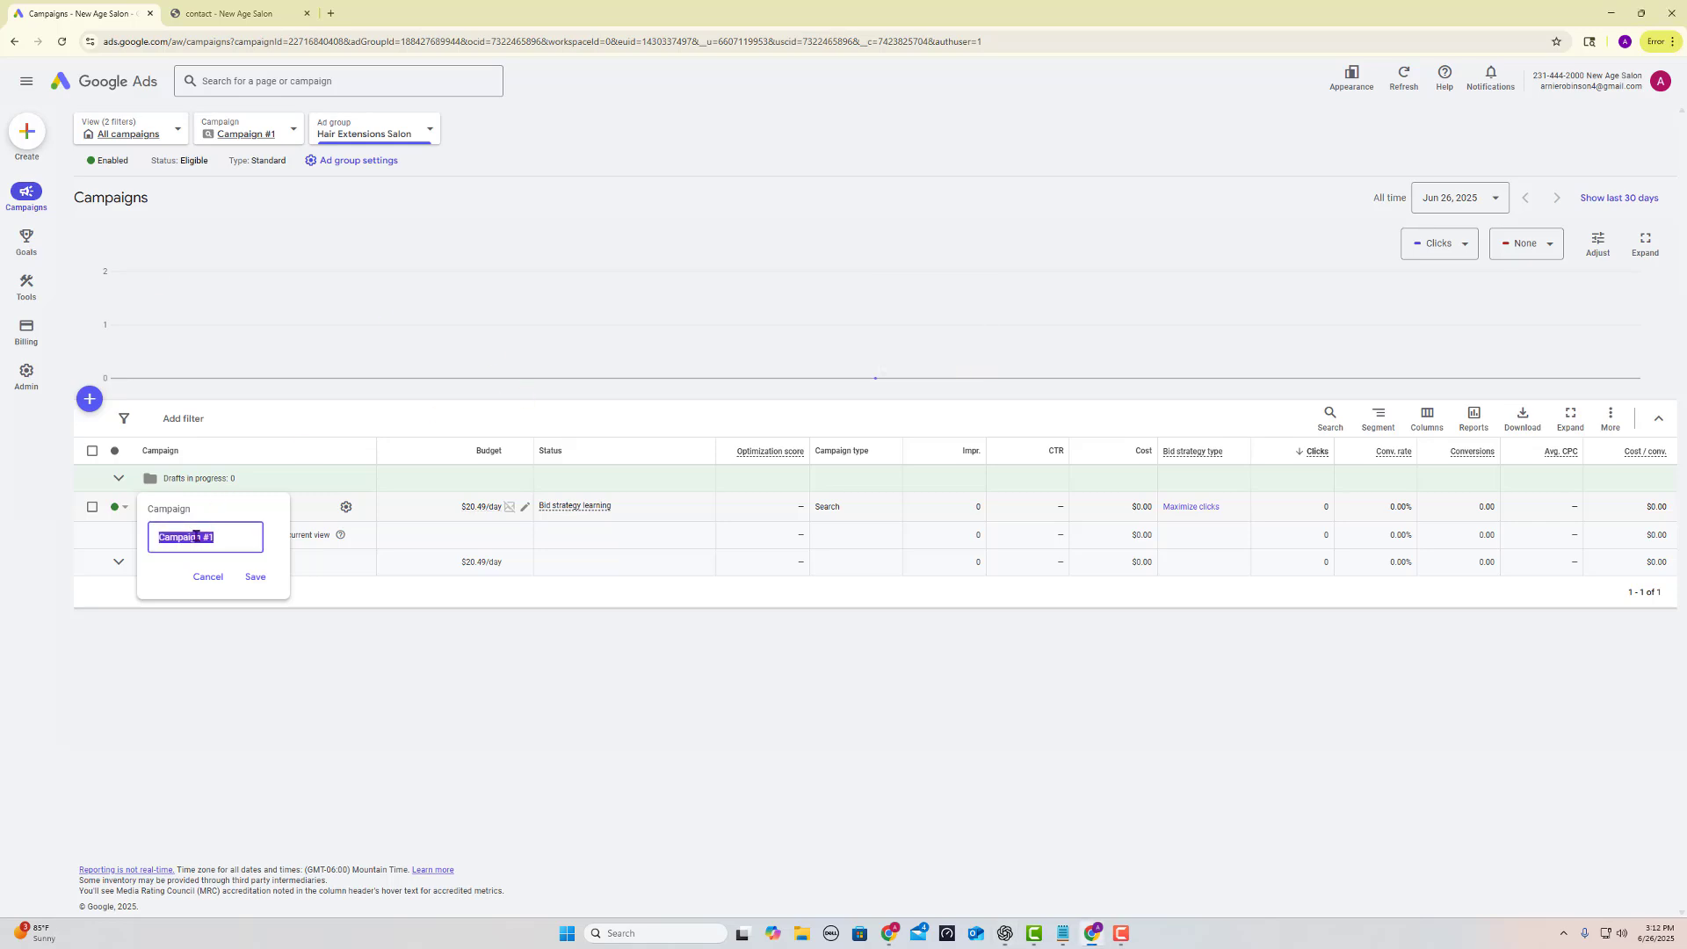
pyautogui.write('Hair Extensions Salon')
pyautogui.click(255, 577)
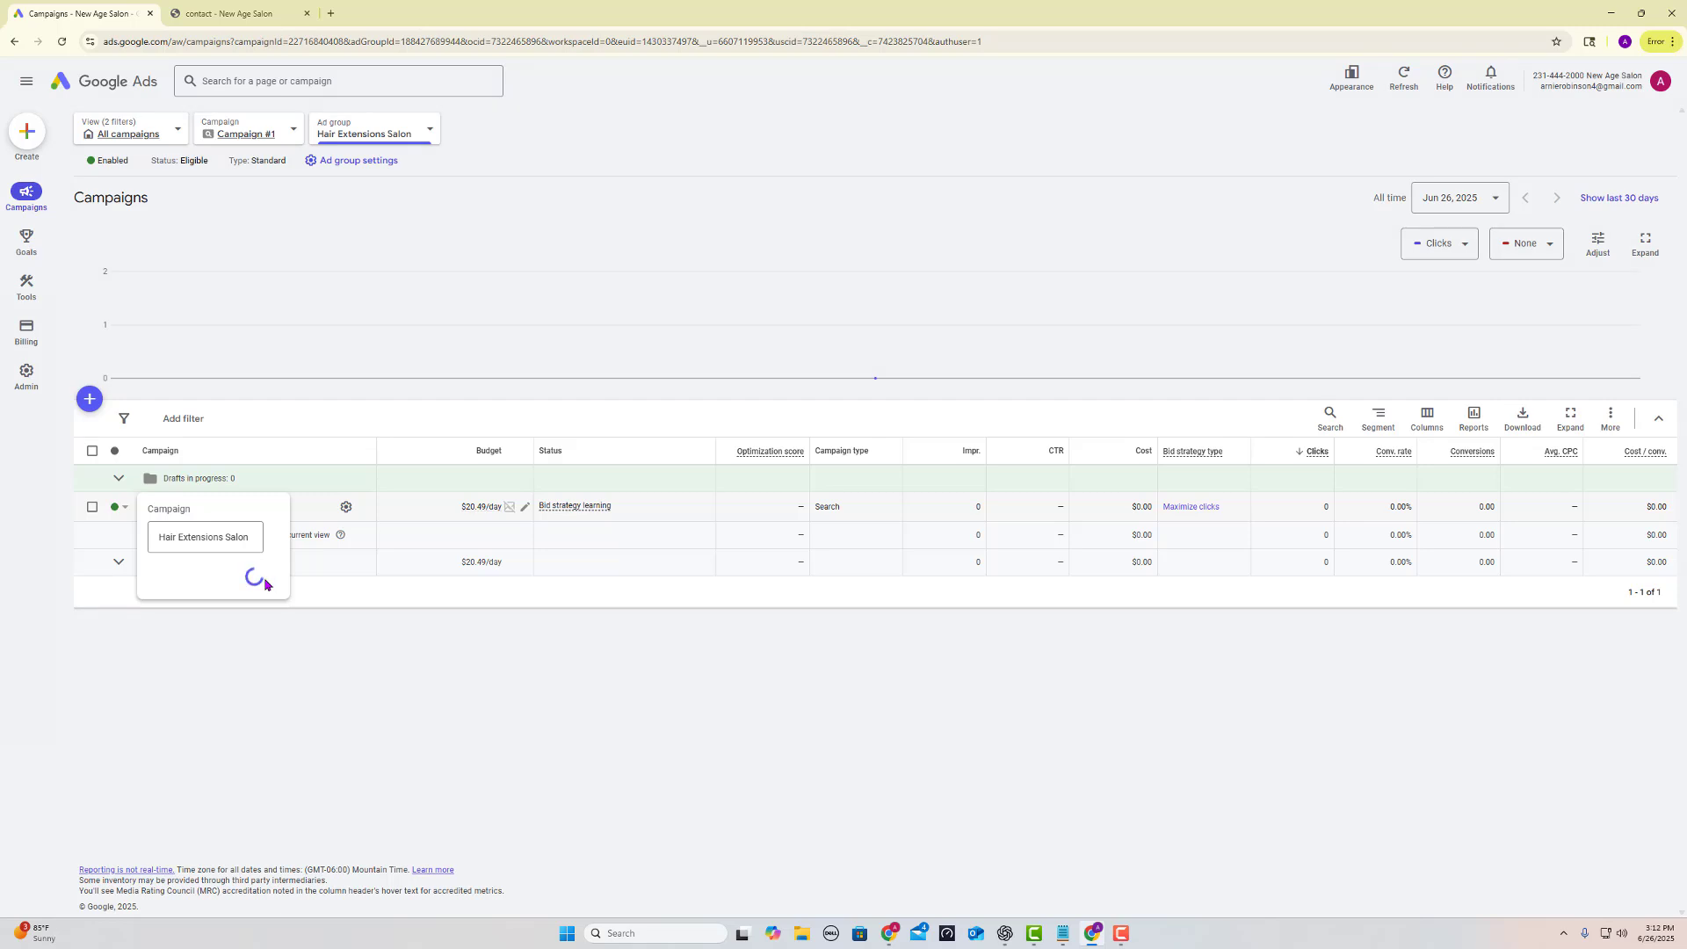
# - Start a new Standard ad group in the Hair Extensions Salon campaign and name it "Hair Extension Cost"
pyautogui.click(195, 508)
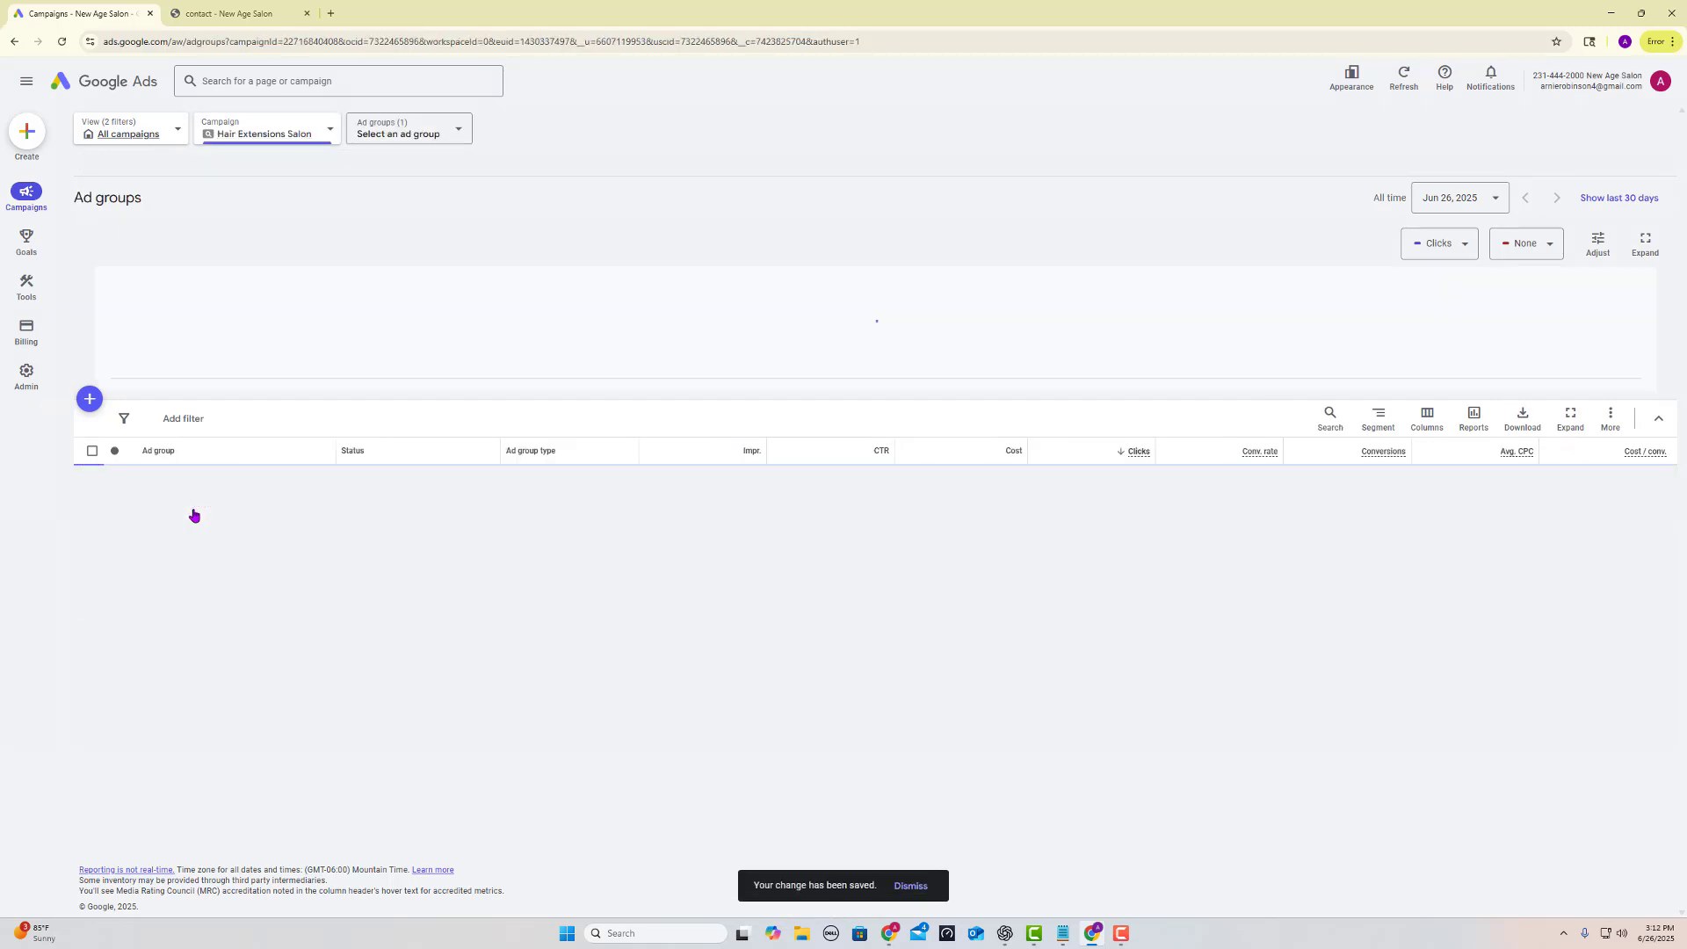
pyautogui.click(89, 399)
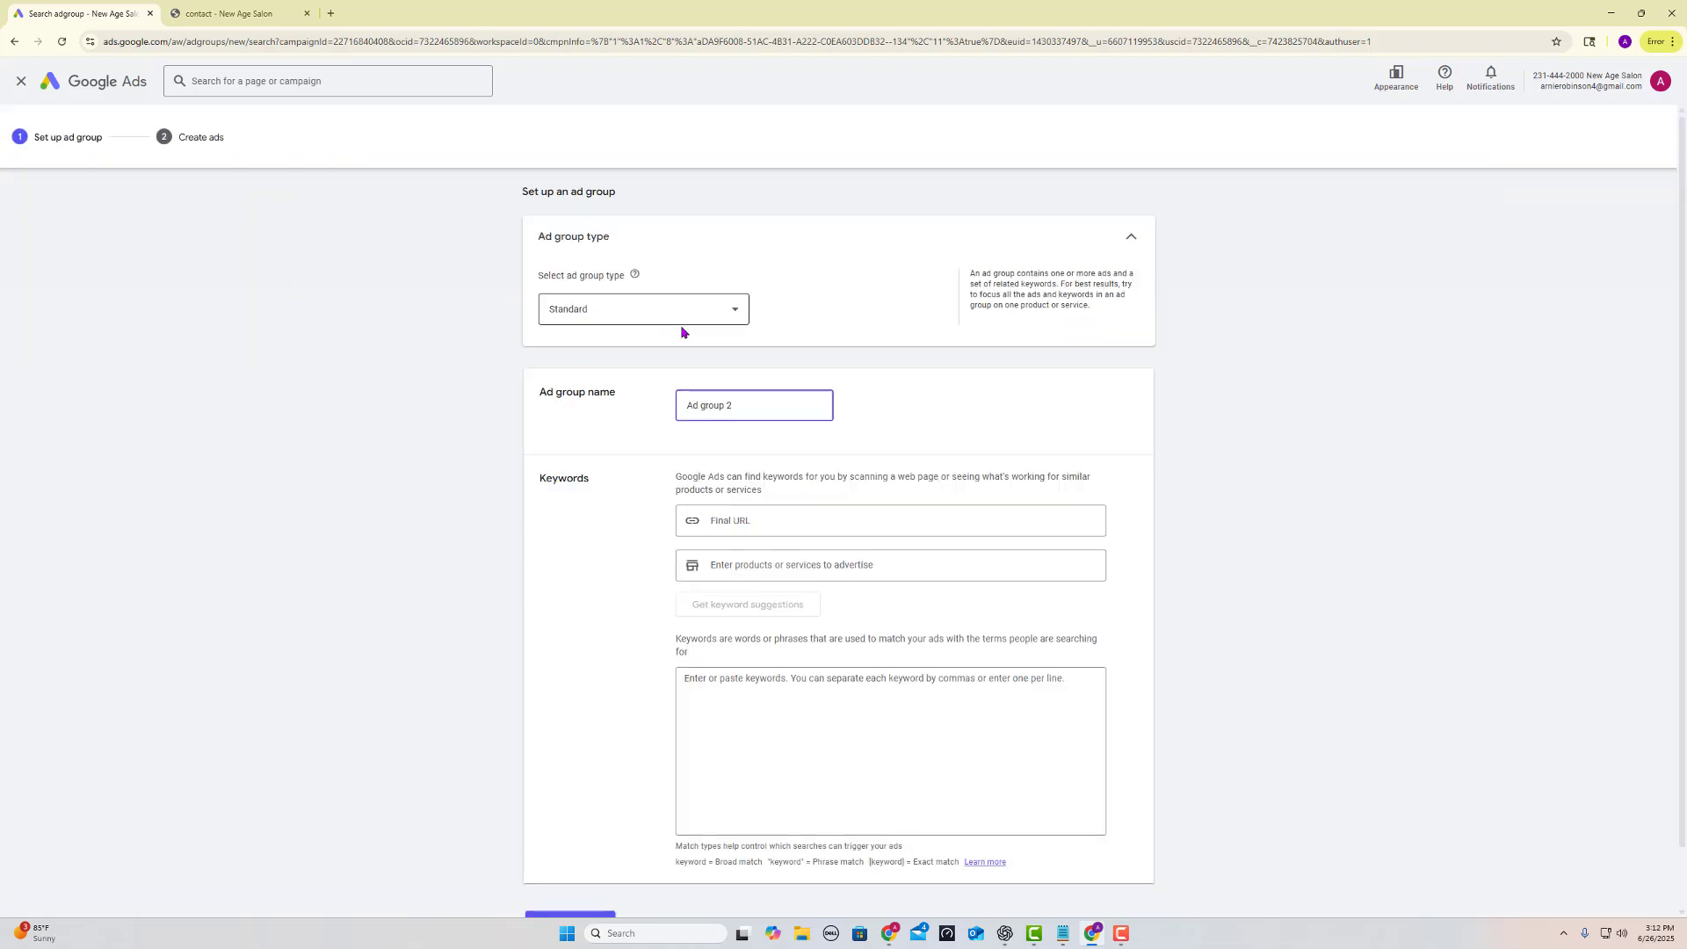
pyautogui.click(688, 319)
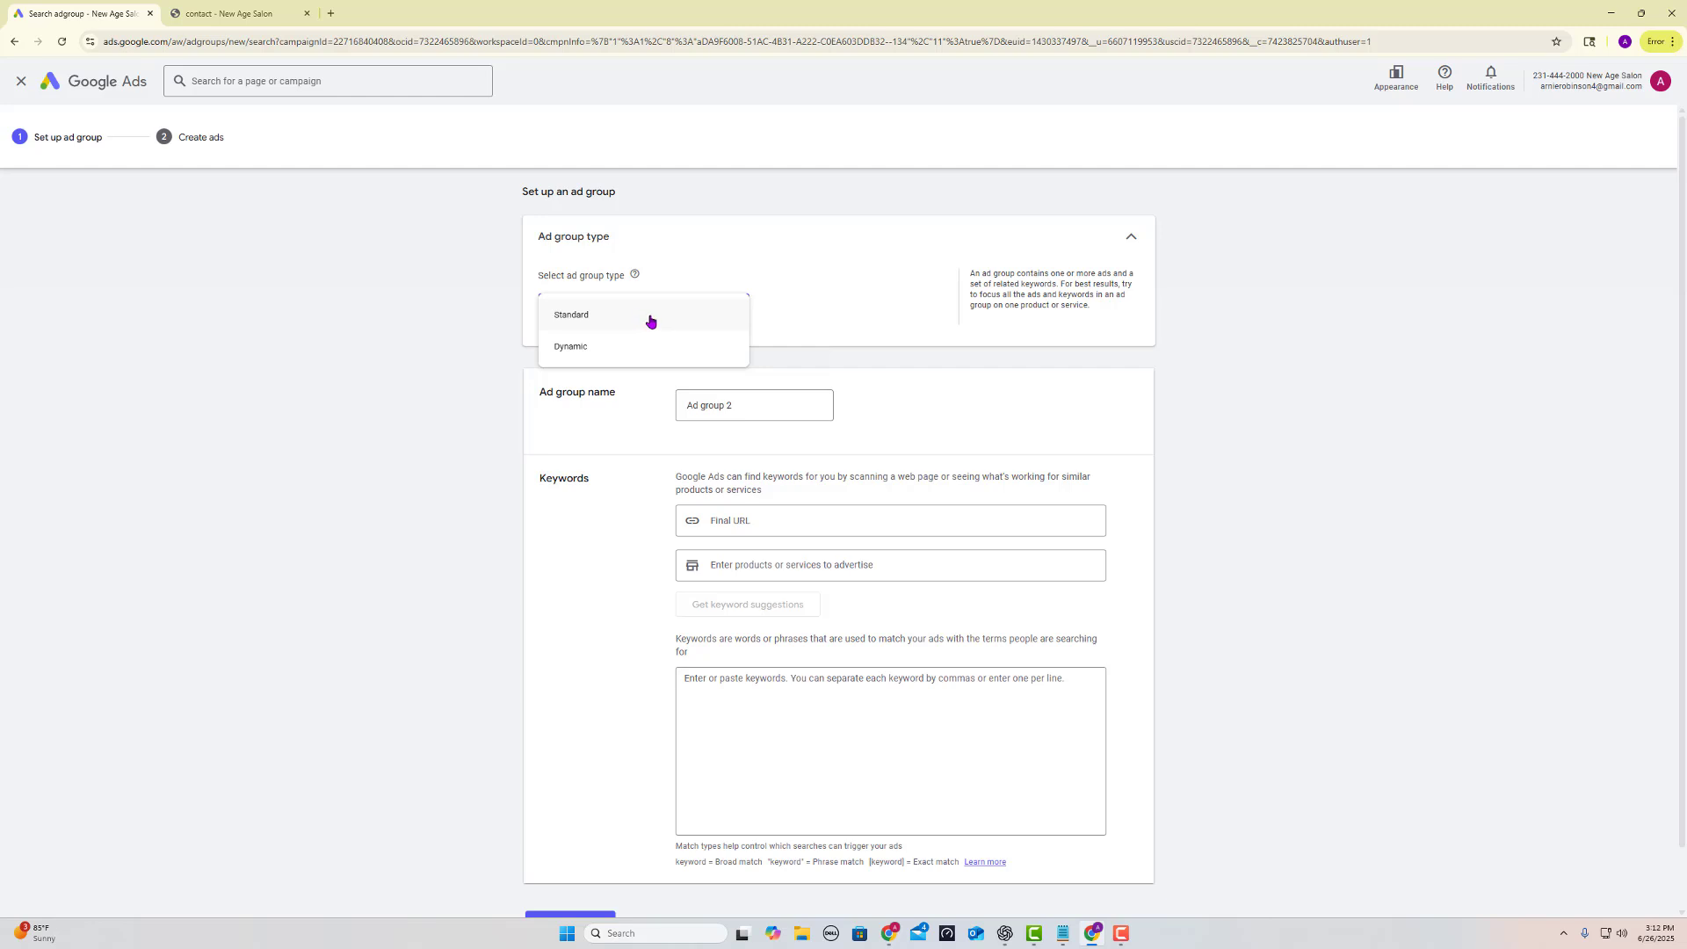
pyautogui.click(651, 319)
pyautogui.click(708, 405)
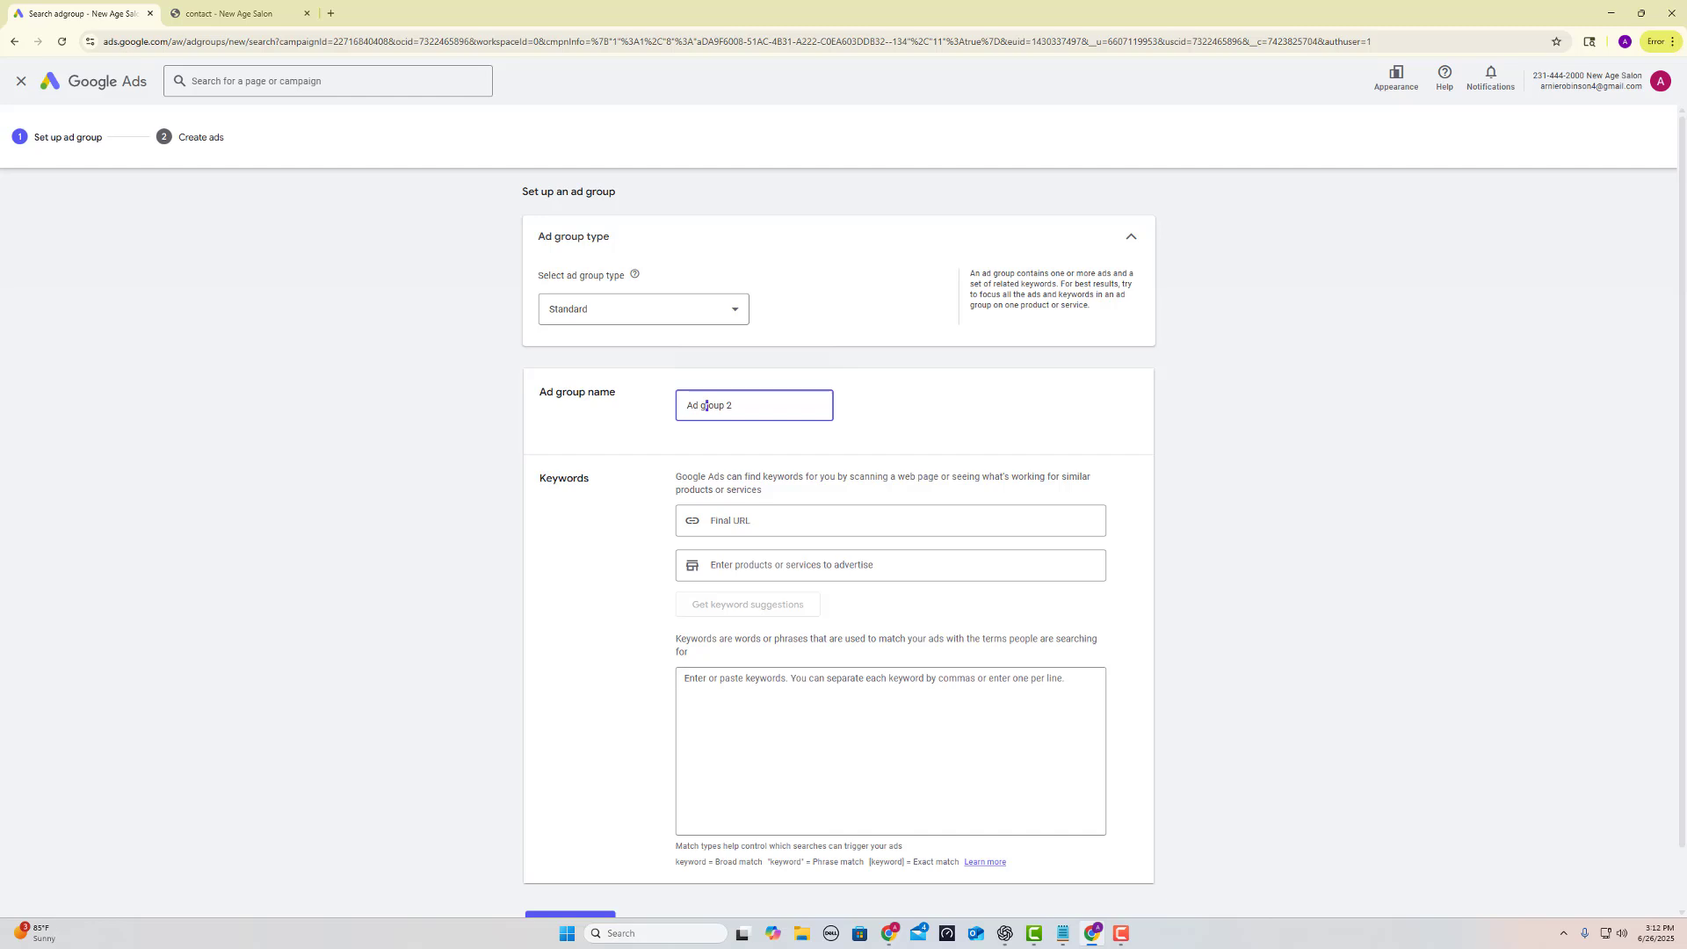
pyautogui.hotkey('alt', 'Tab')
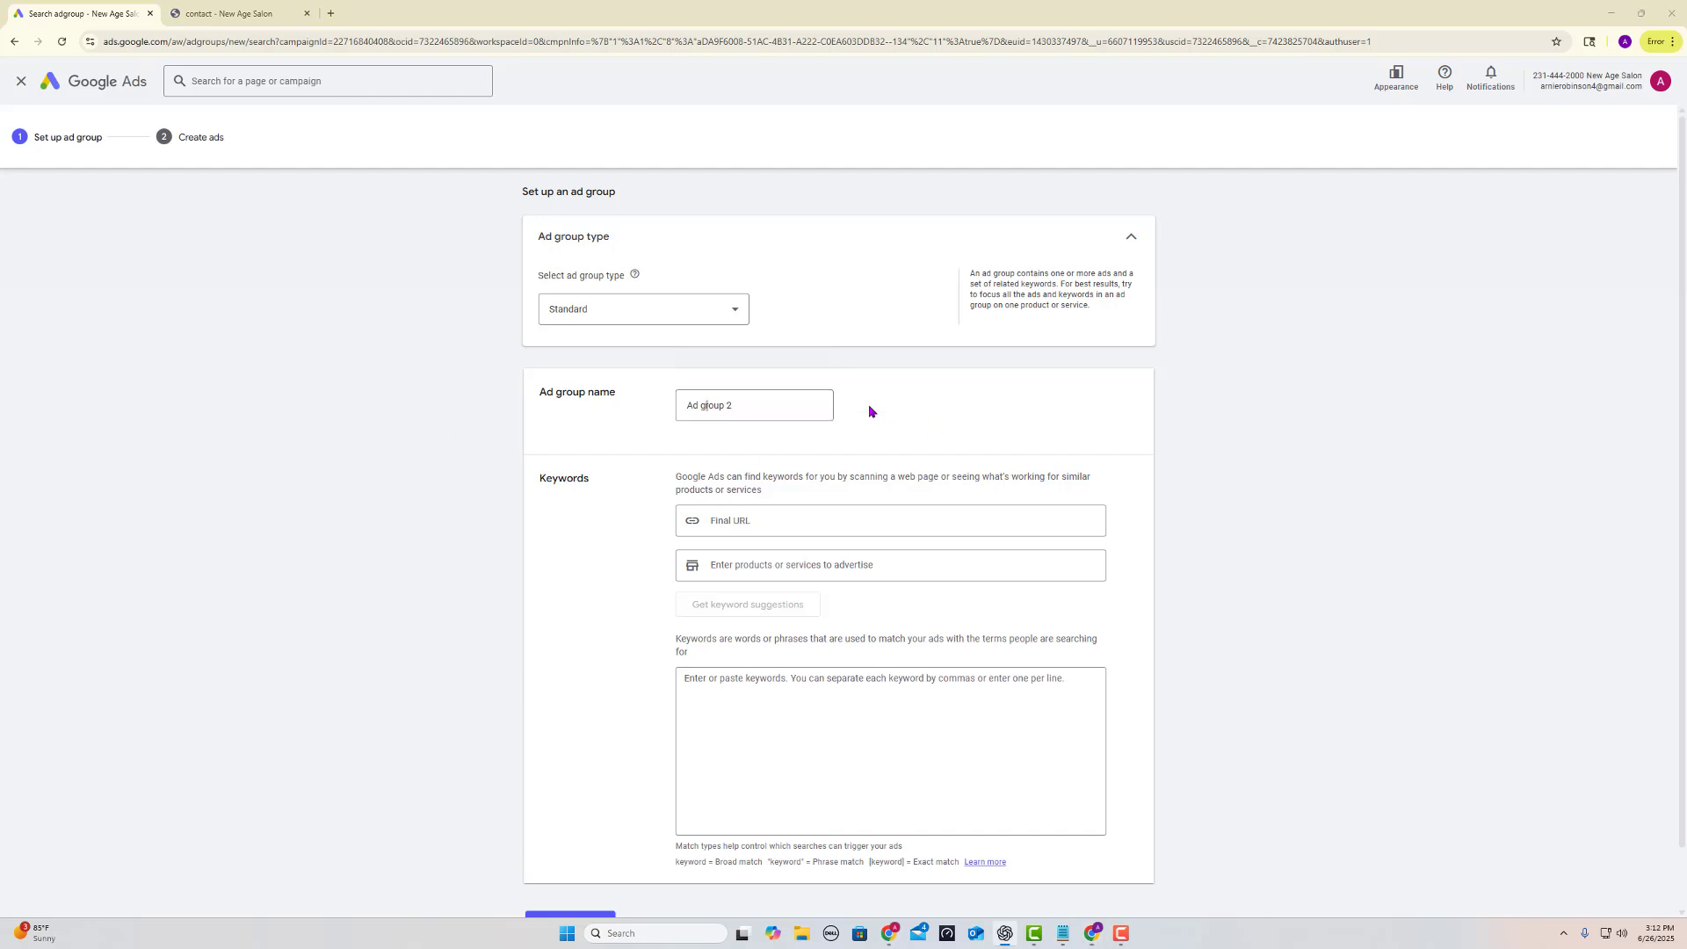
pyautogui.click(723, 405)
pyautogui.hotkey('ctrl', 'a')
pyautogui.write('Hair Extension Cost')
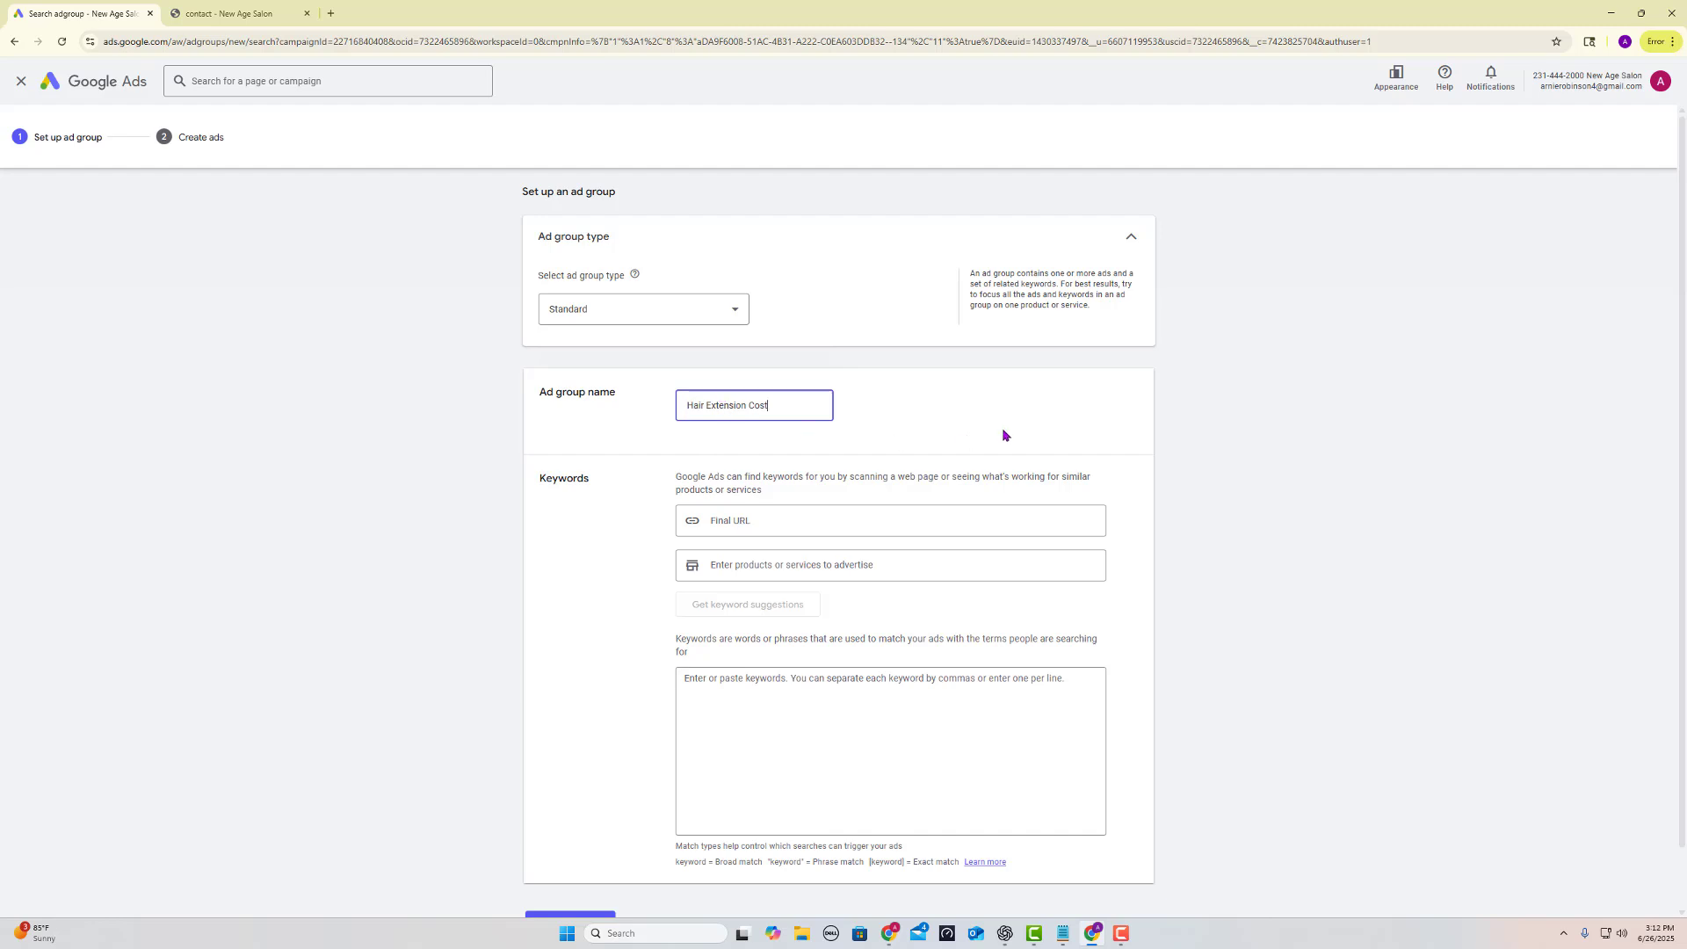
pyautogui.click(981, 435)
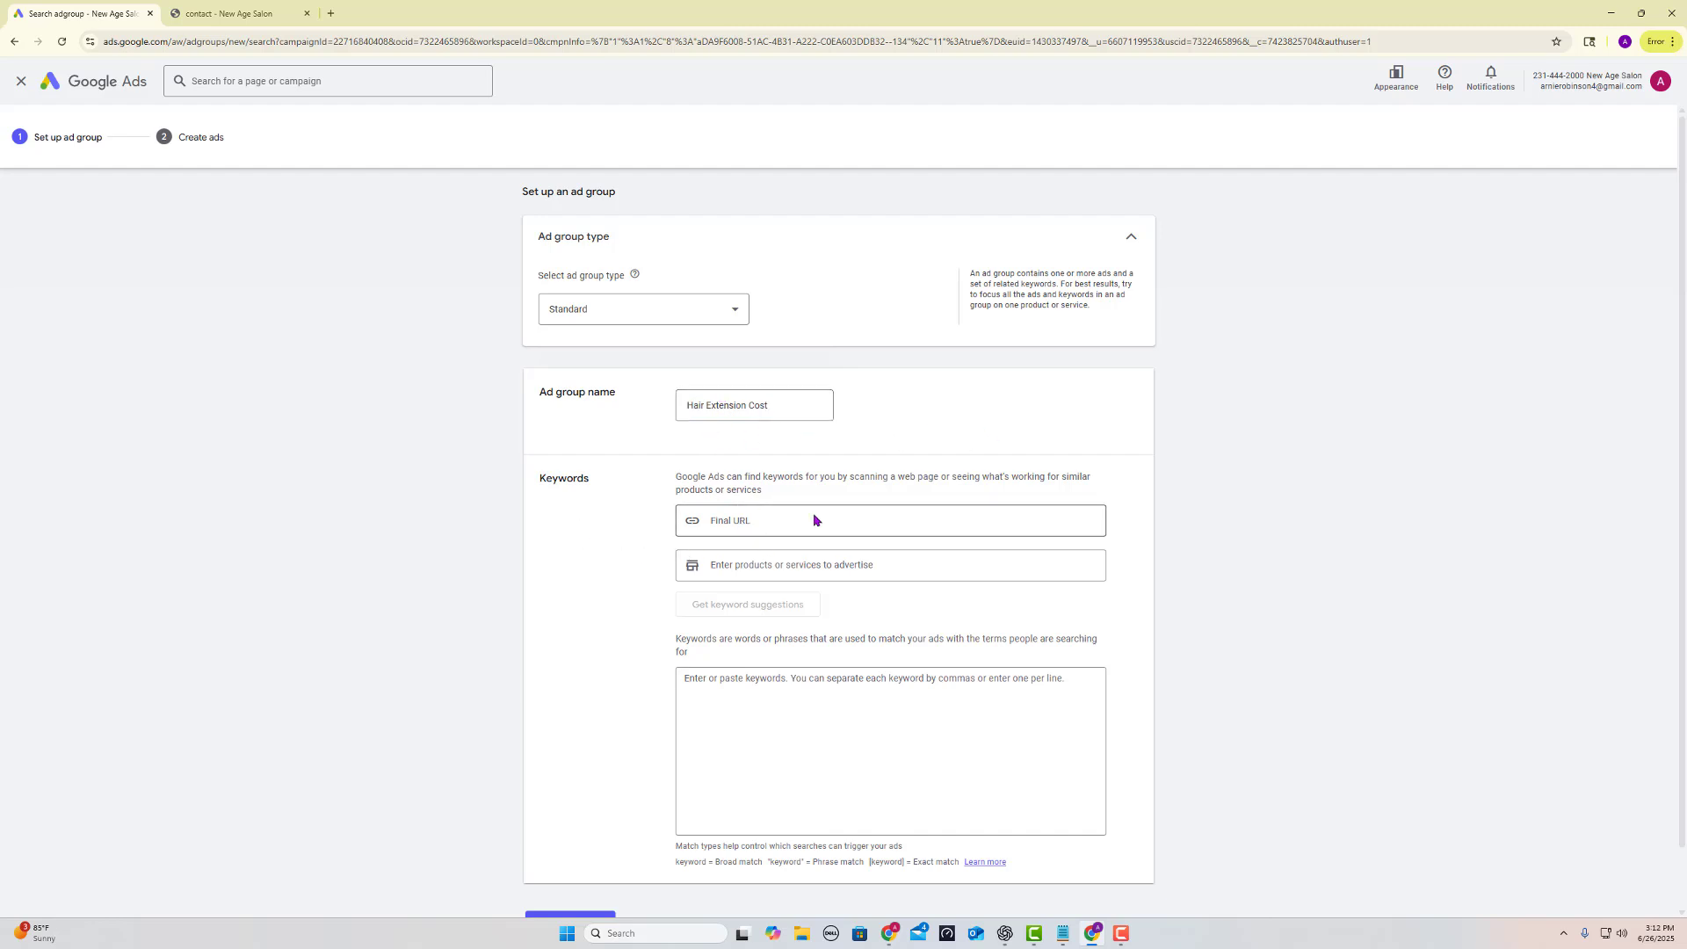
pyautogui.scroll(-1, 792, 512)
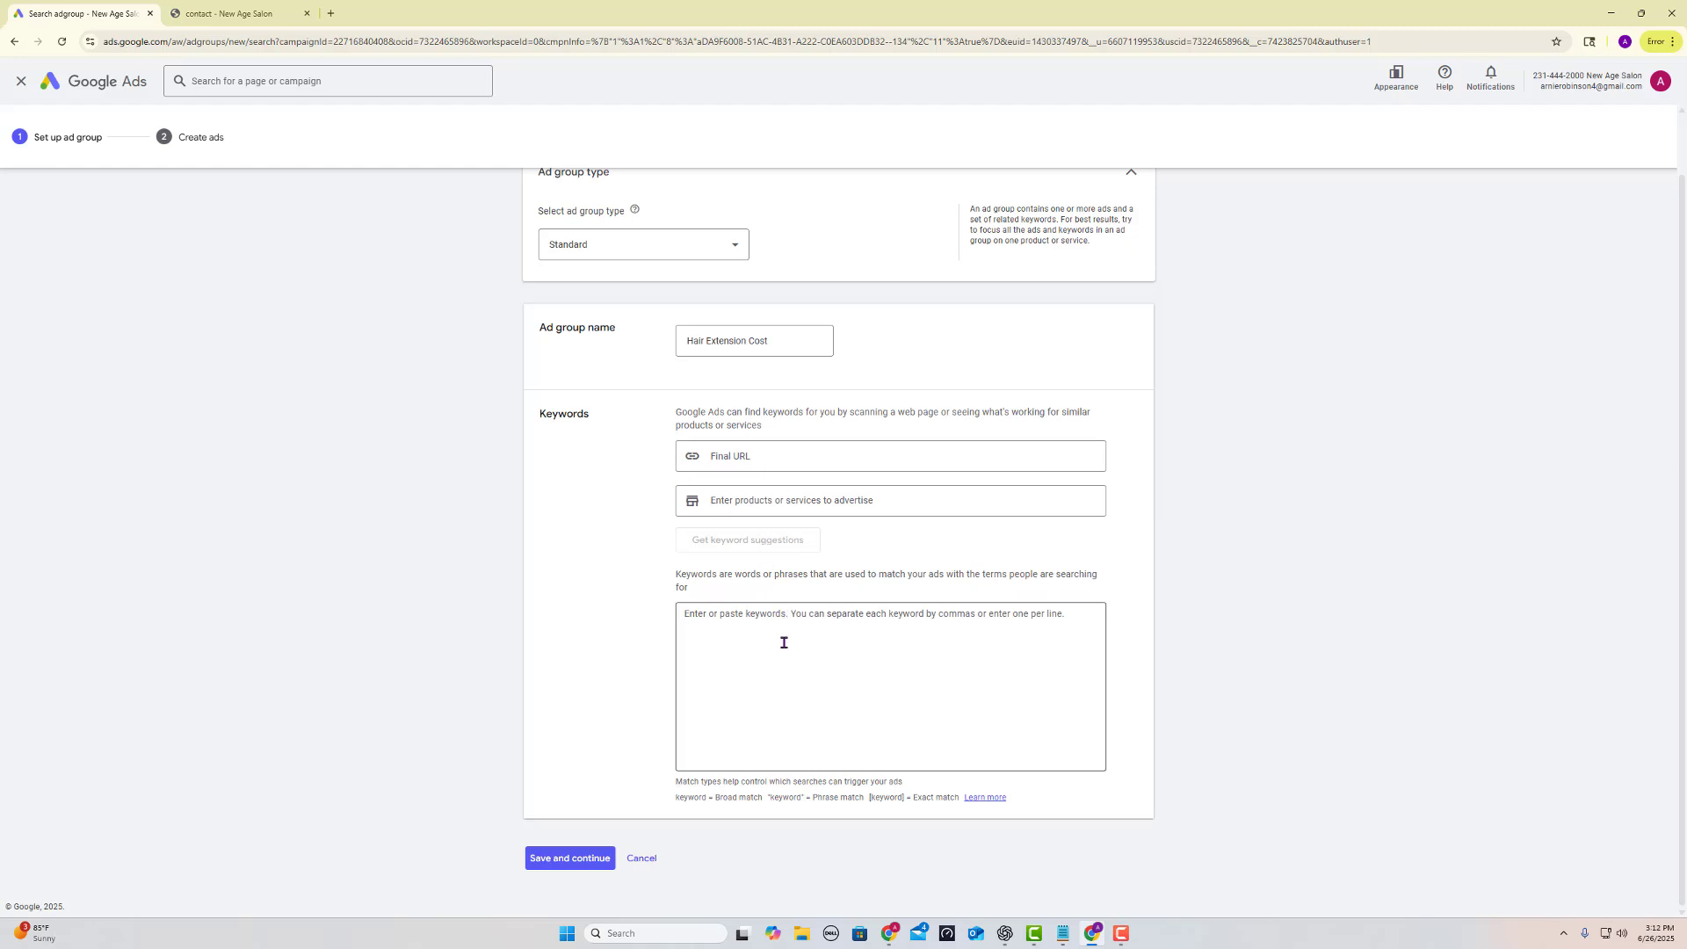
pyautogui.hotkey('alt', 'Tab')
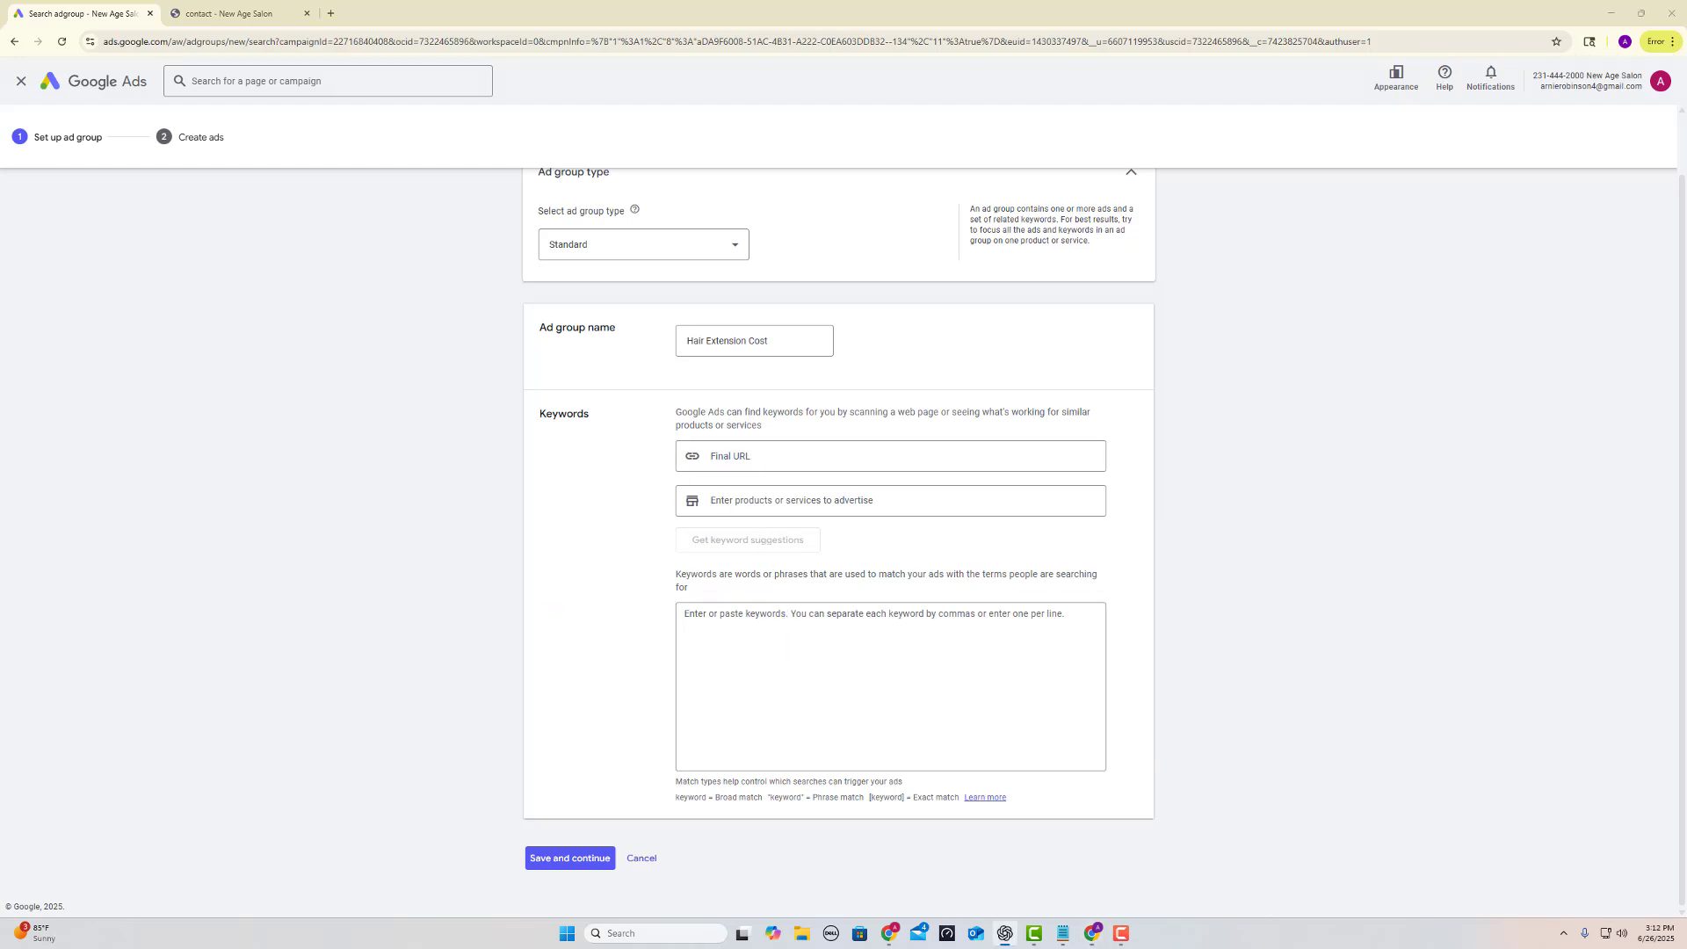
pyautogui.click(835, 655)
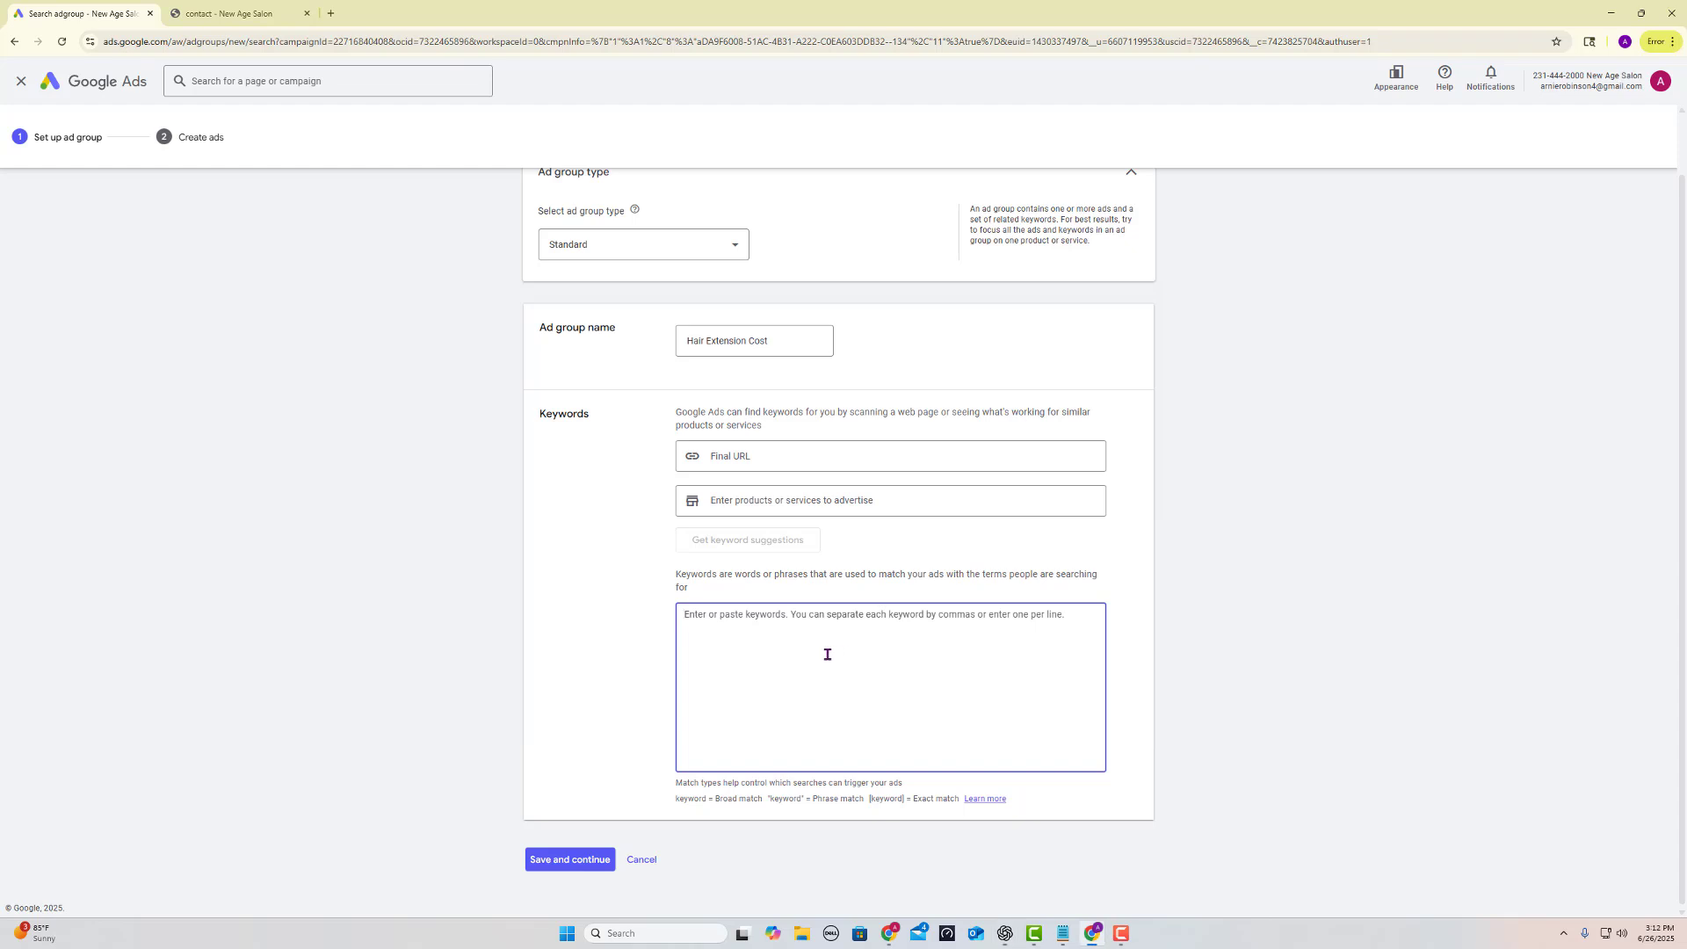
pyautogui.write('"hair extension prices" "hair extension cost"')
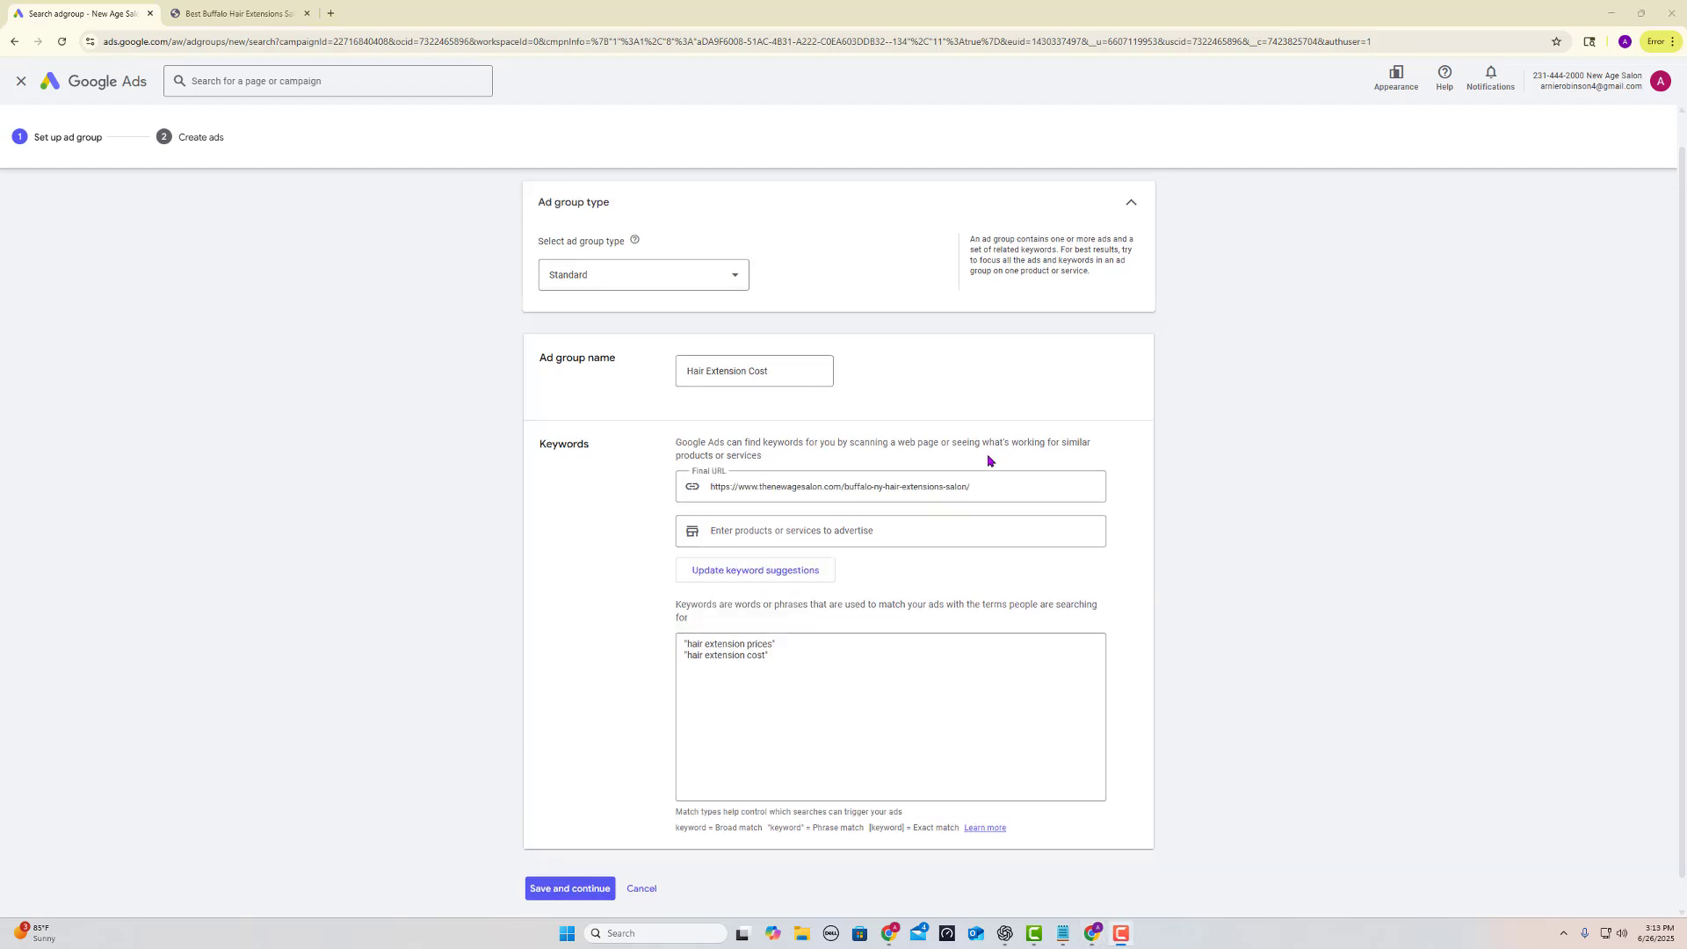
pyautogui.scroll(-1, 554, 747)
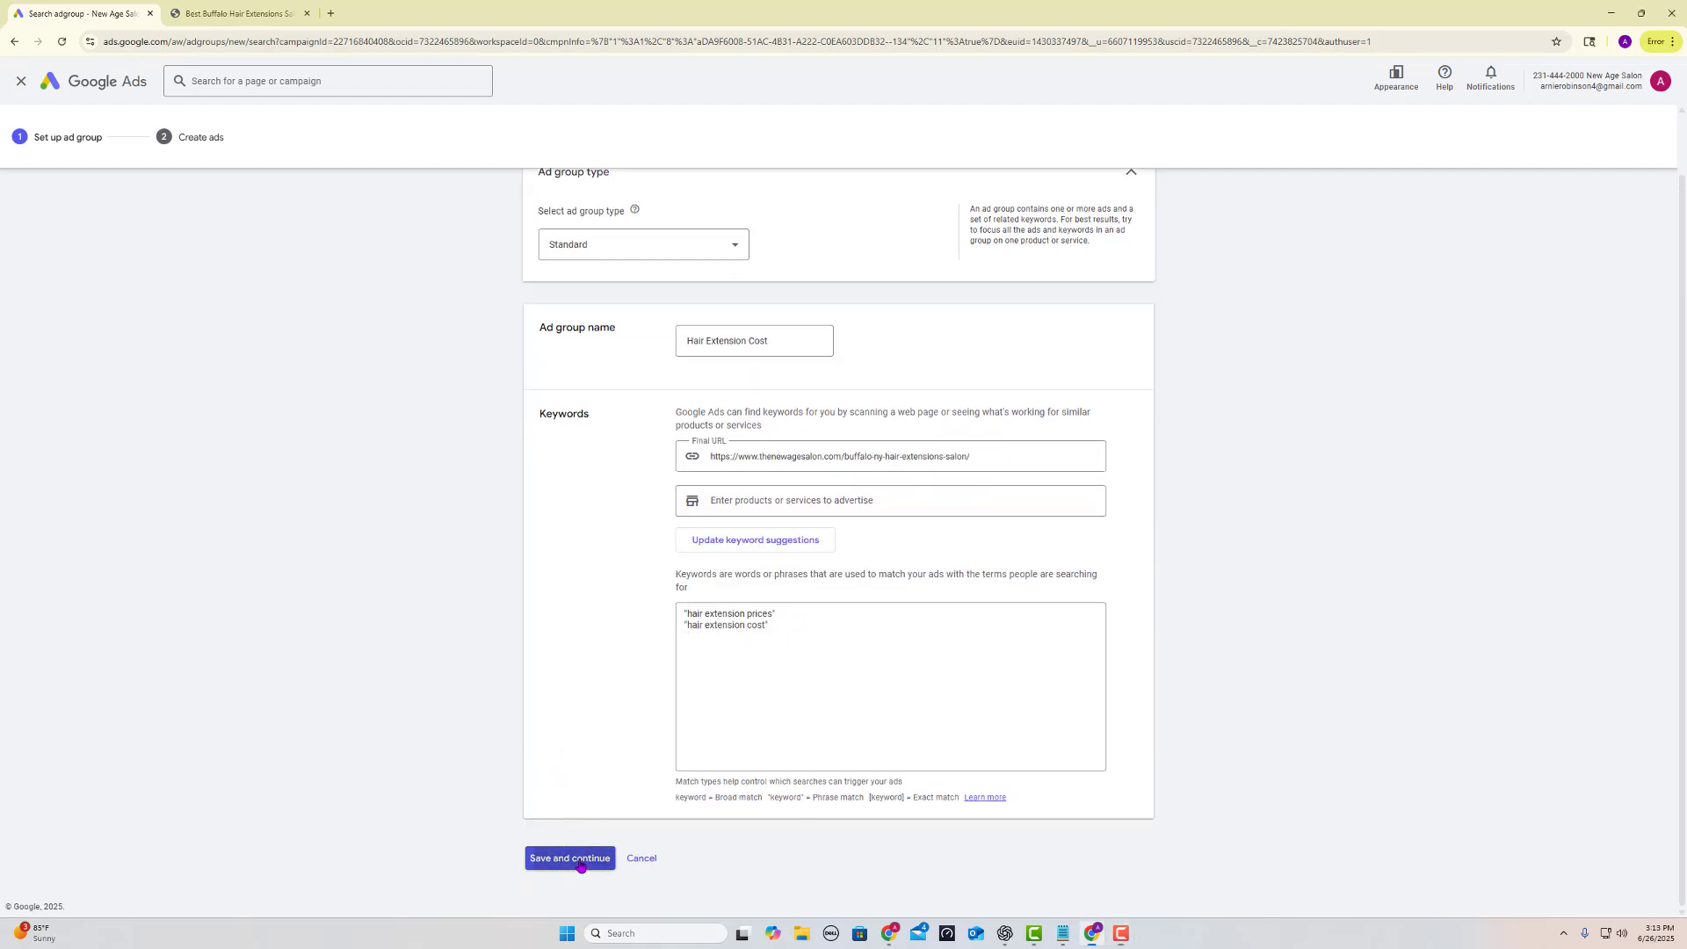
pyautogui.click(580, 859)
# - Review the prefilled ad headlines and enter "How Much Do Hair Extensions Cost?" in the first empty headline
pyautogui.scroll(-5, 859, 539)
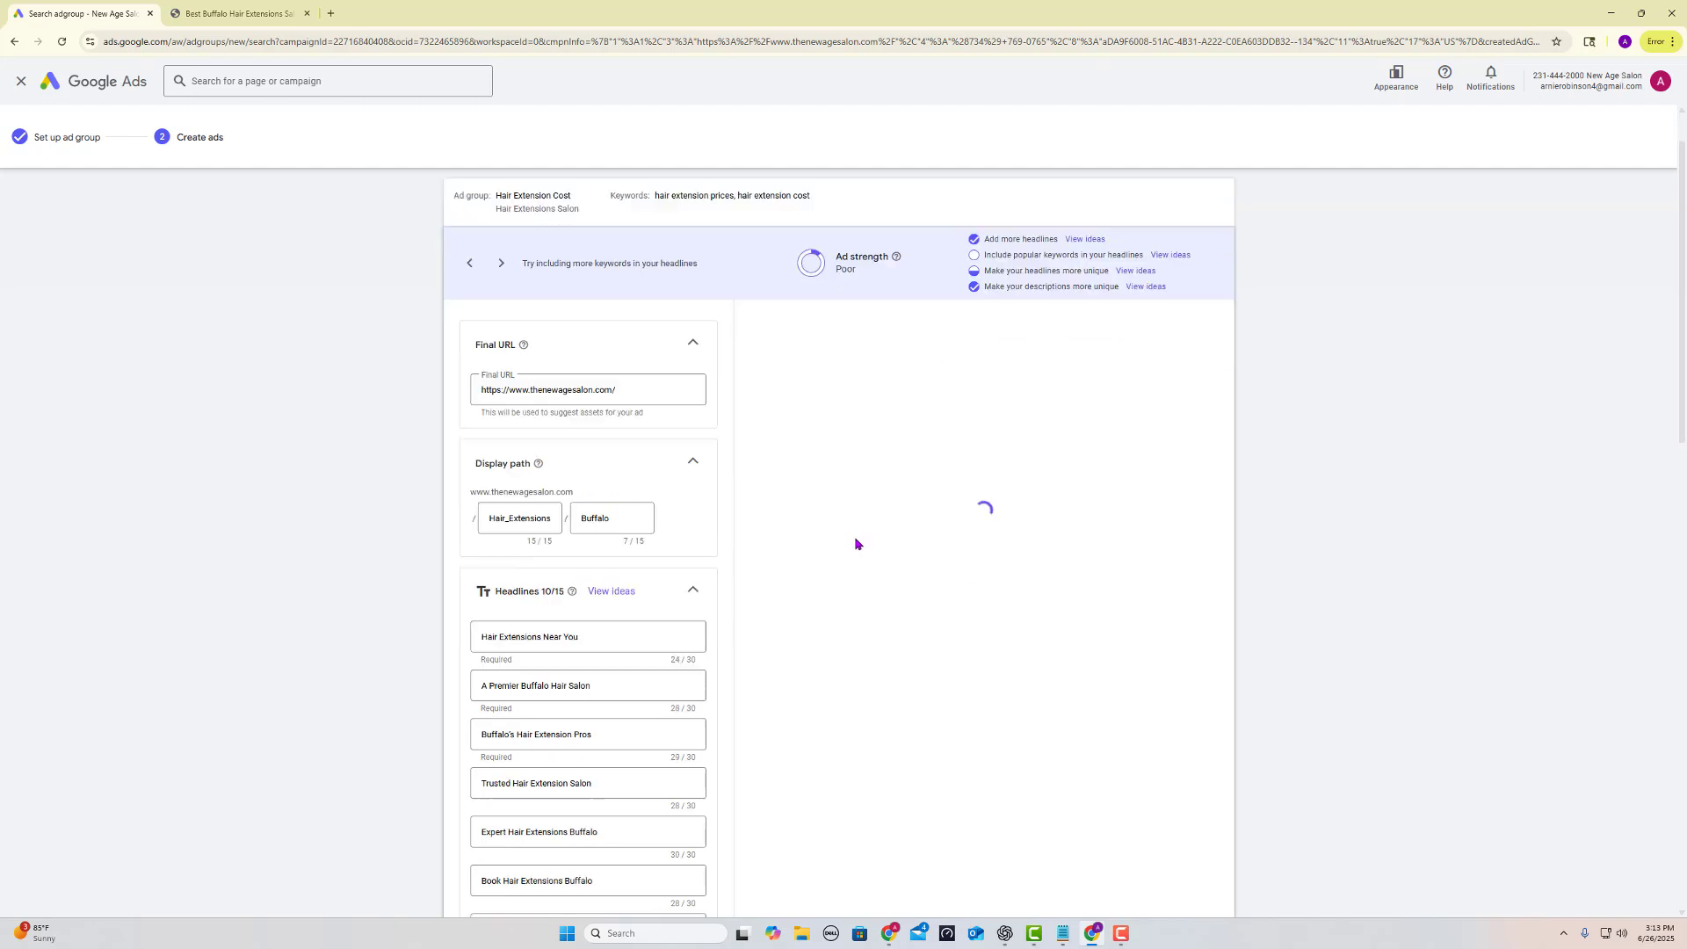
pyautogui.scroll(-2, 512, 780)
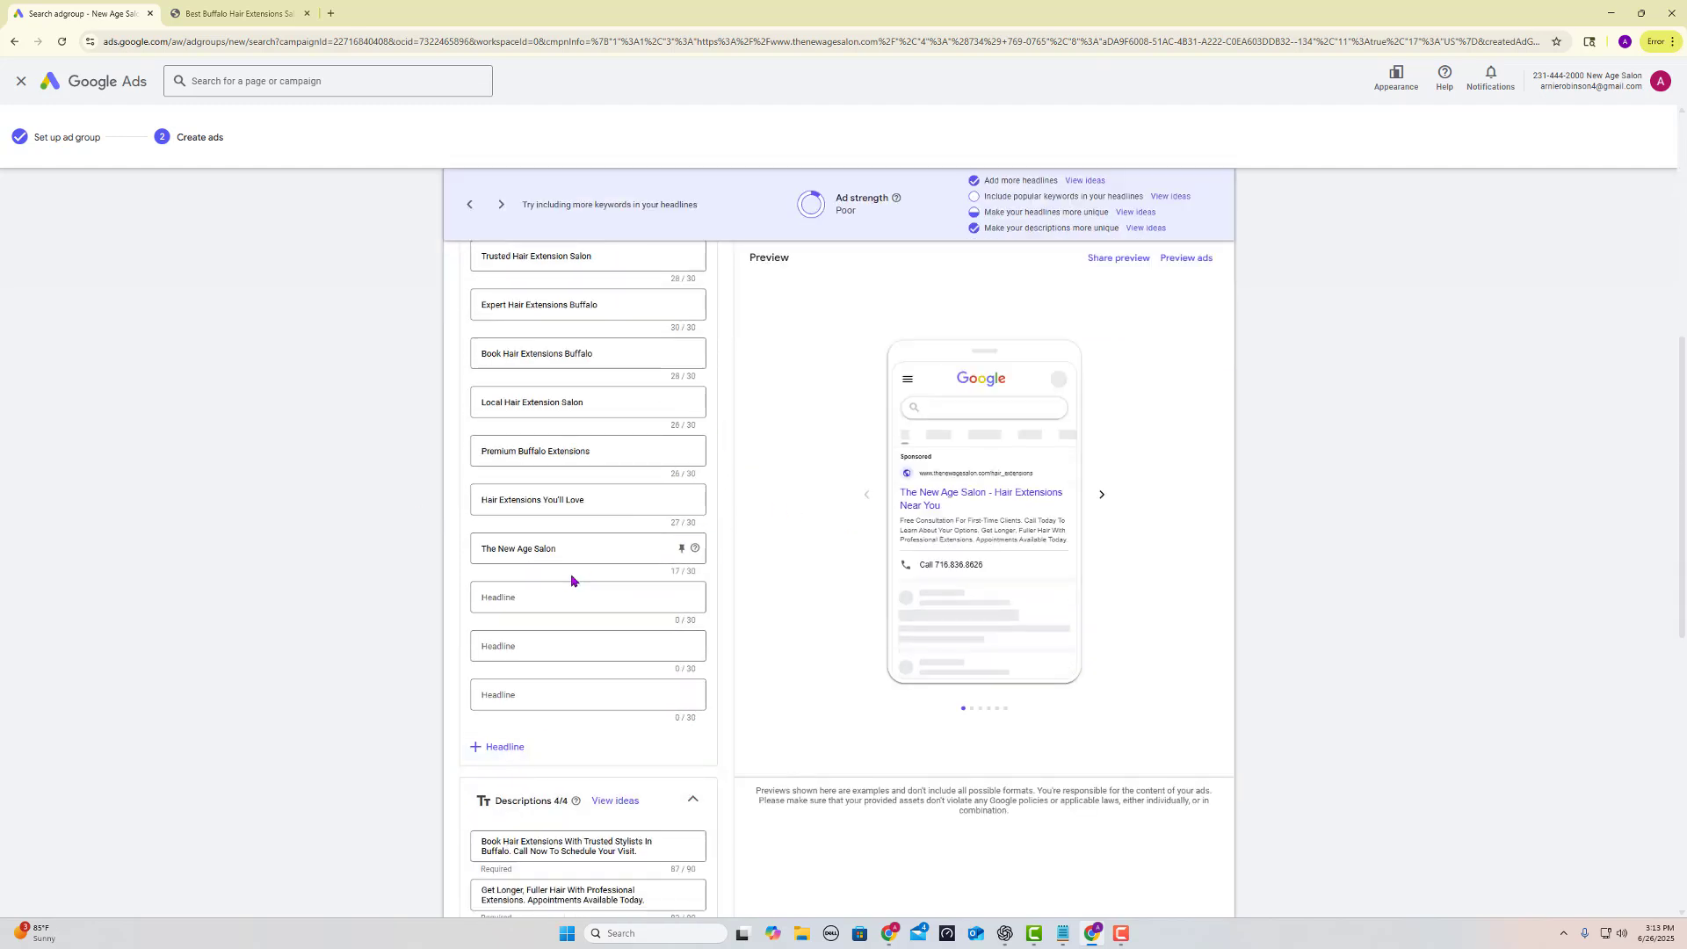
pyautogui.scroll(4, 717, 536)
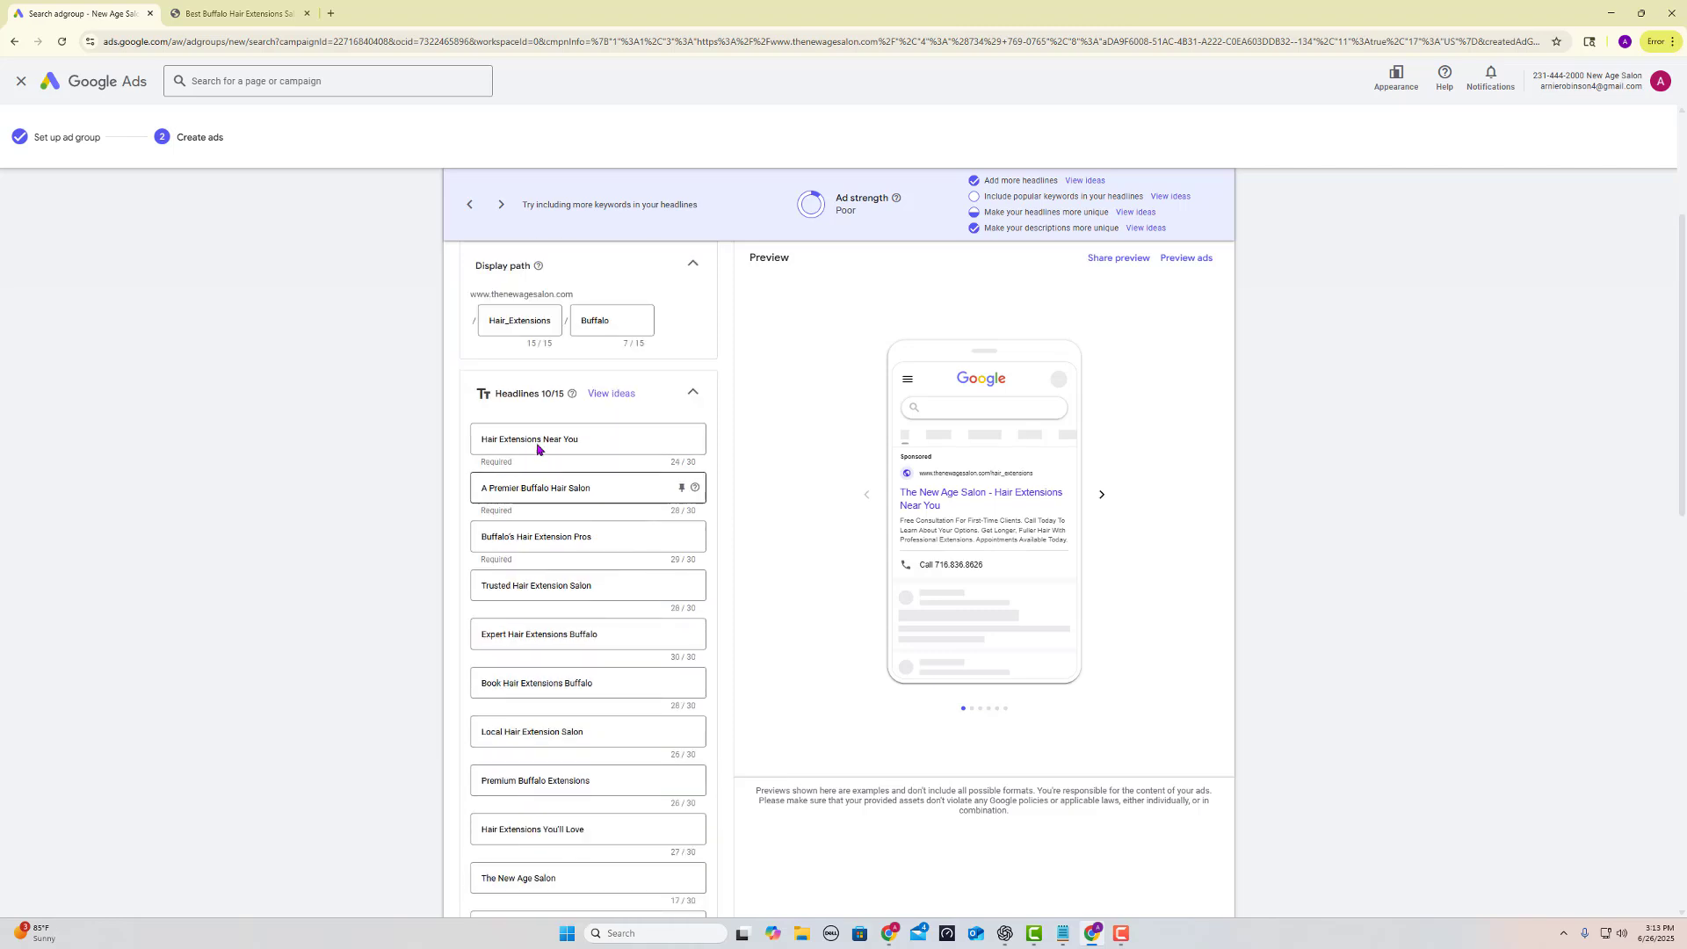
pyautogui.scroll(-2, 565, 576)
pyautogui.scroll(-2, 565, 582)
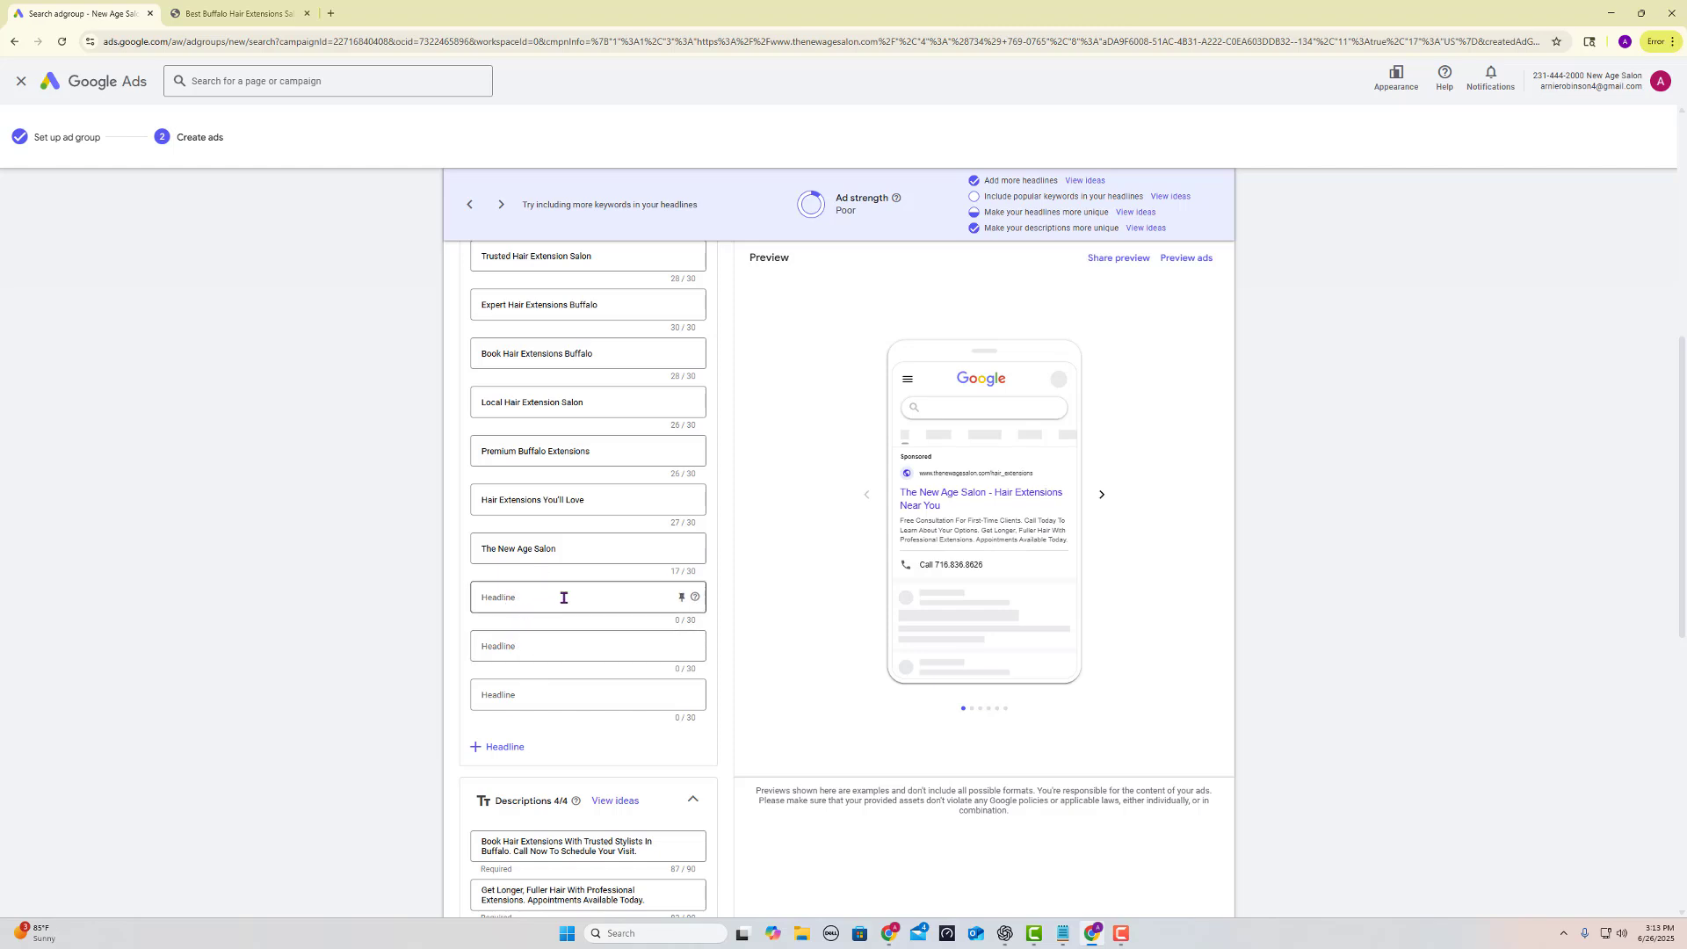
pyautogui.click(555, 598)
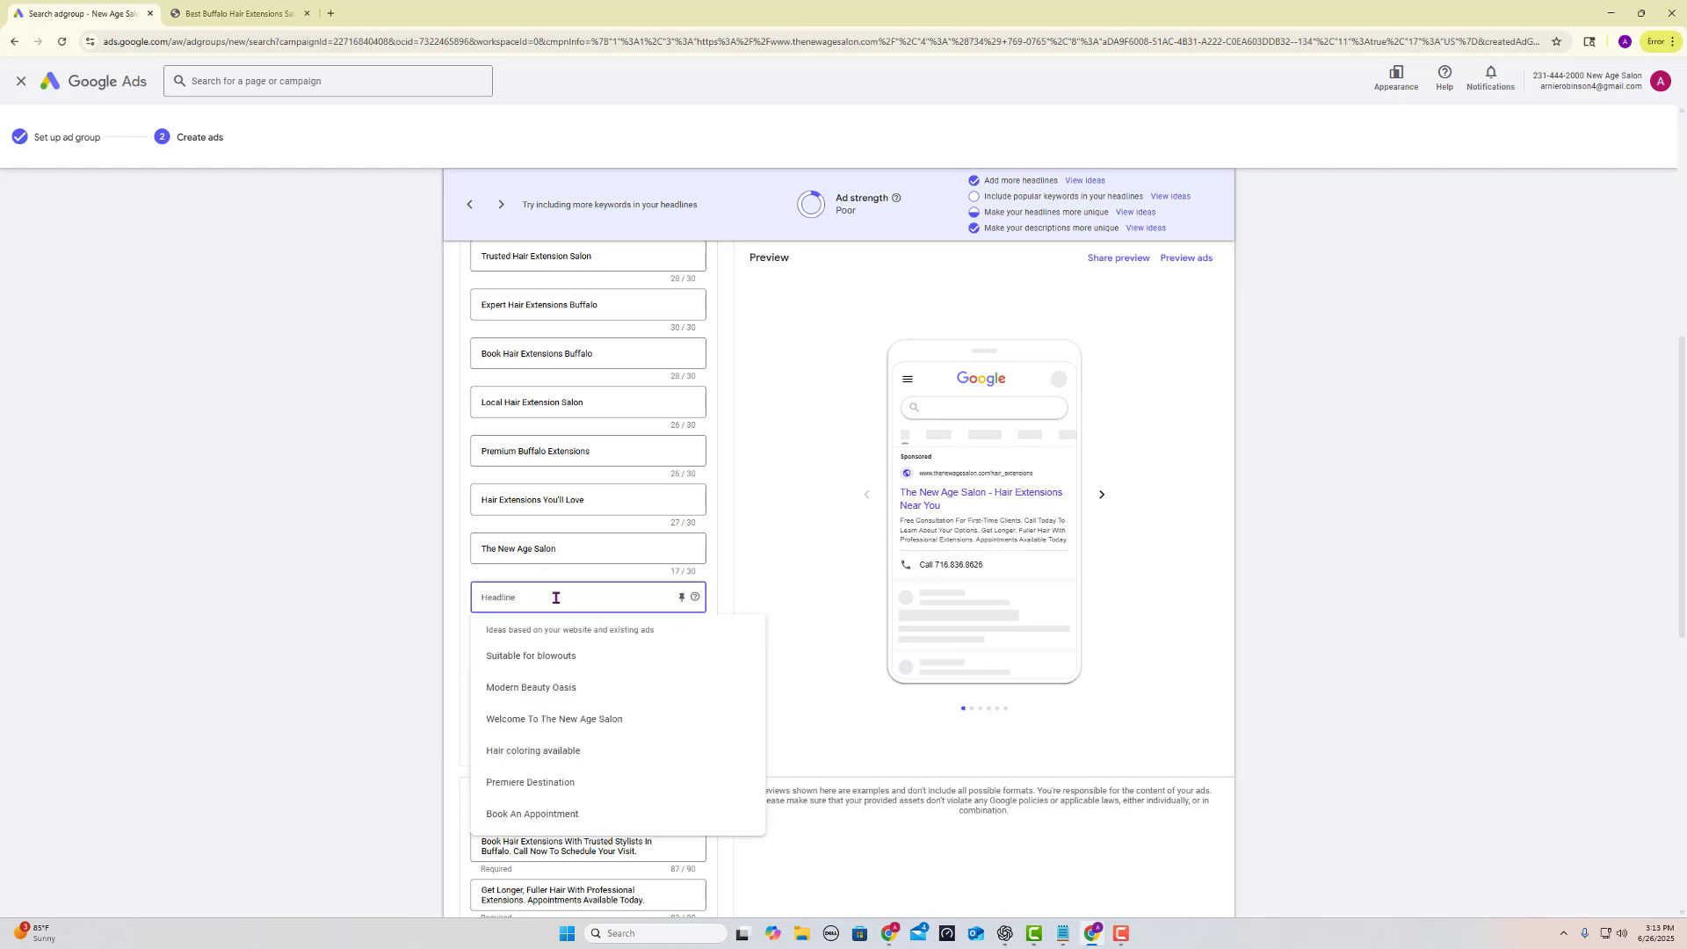
pyautogui.write('How Much Do Hair')
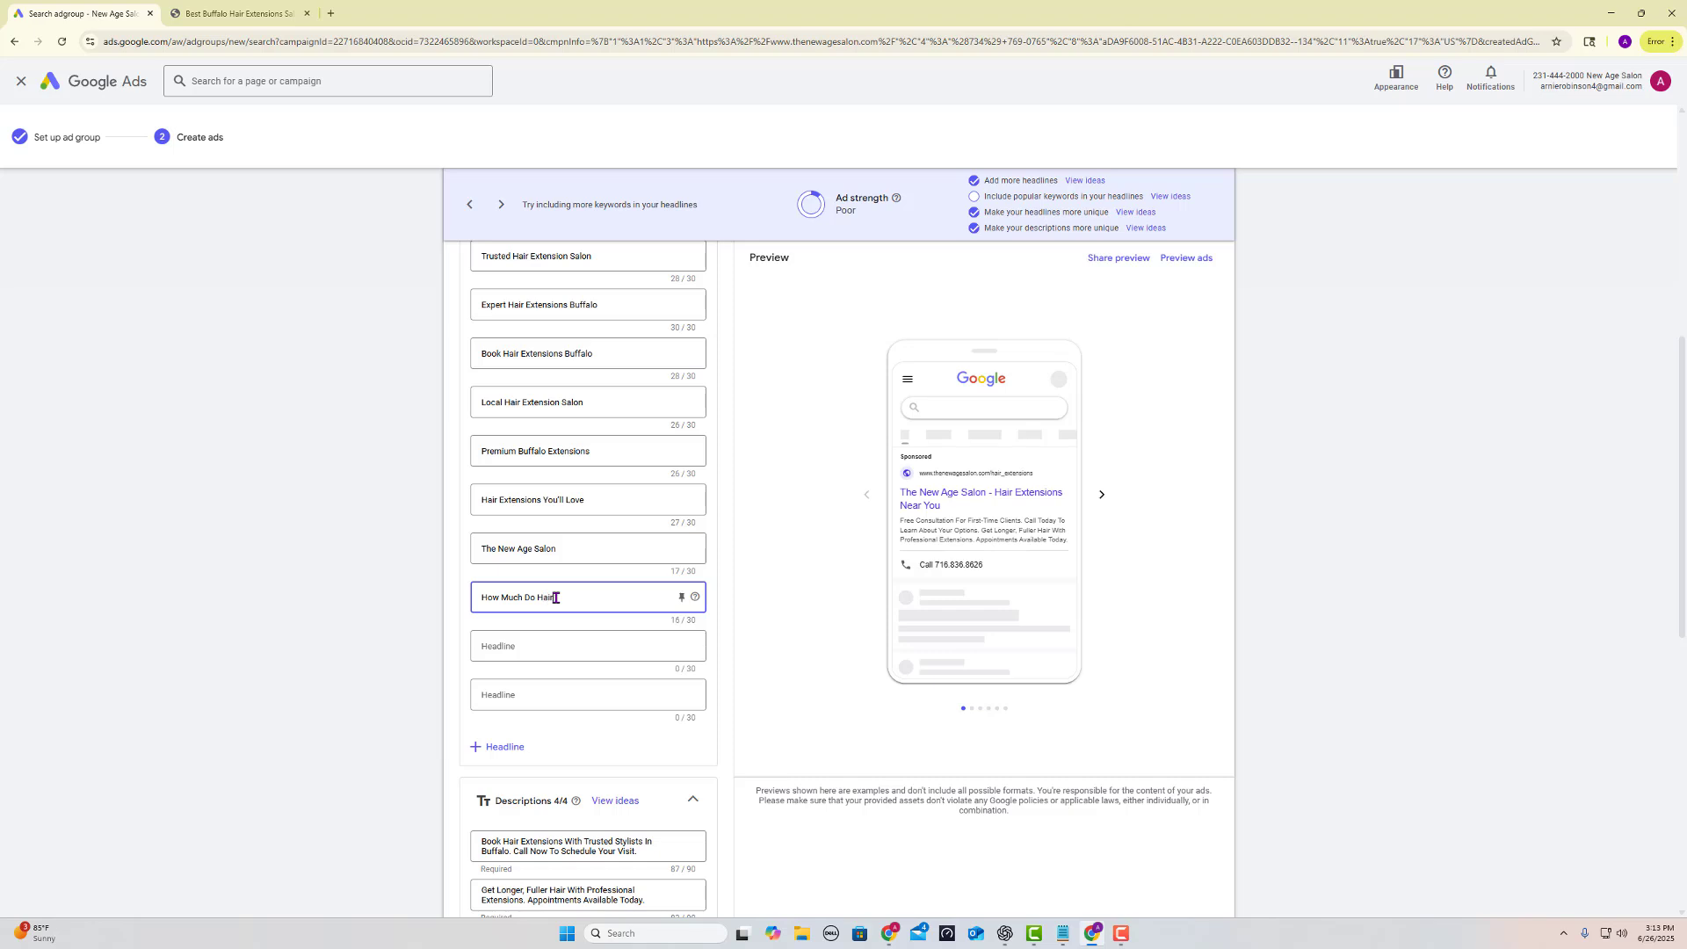
pyautogui.write('Extens')
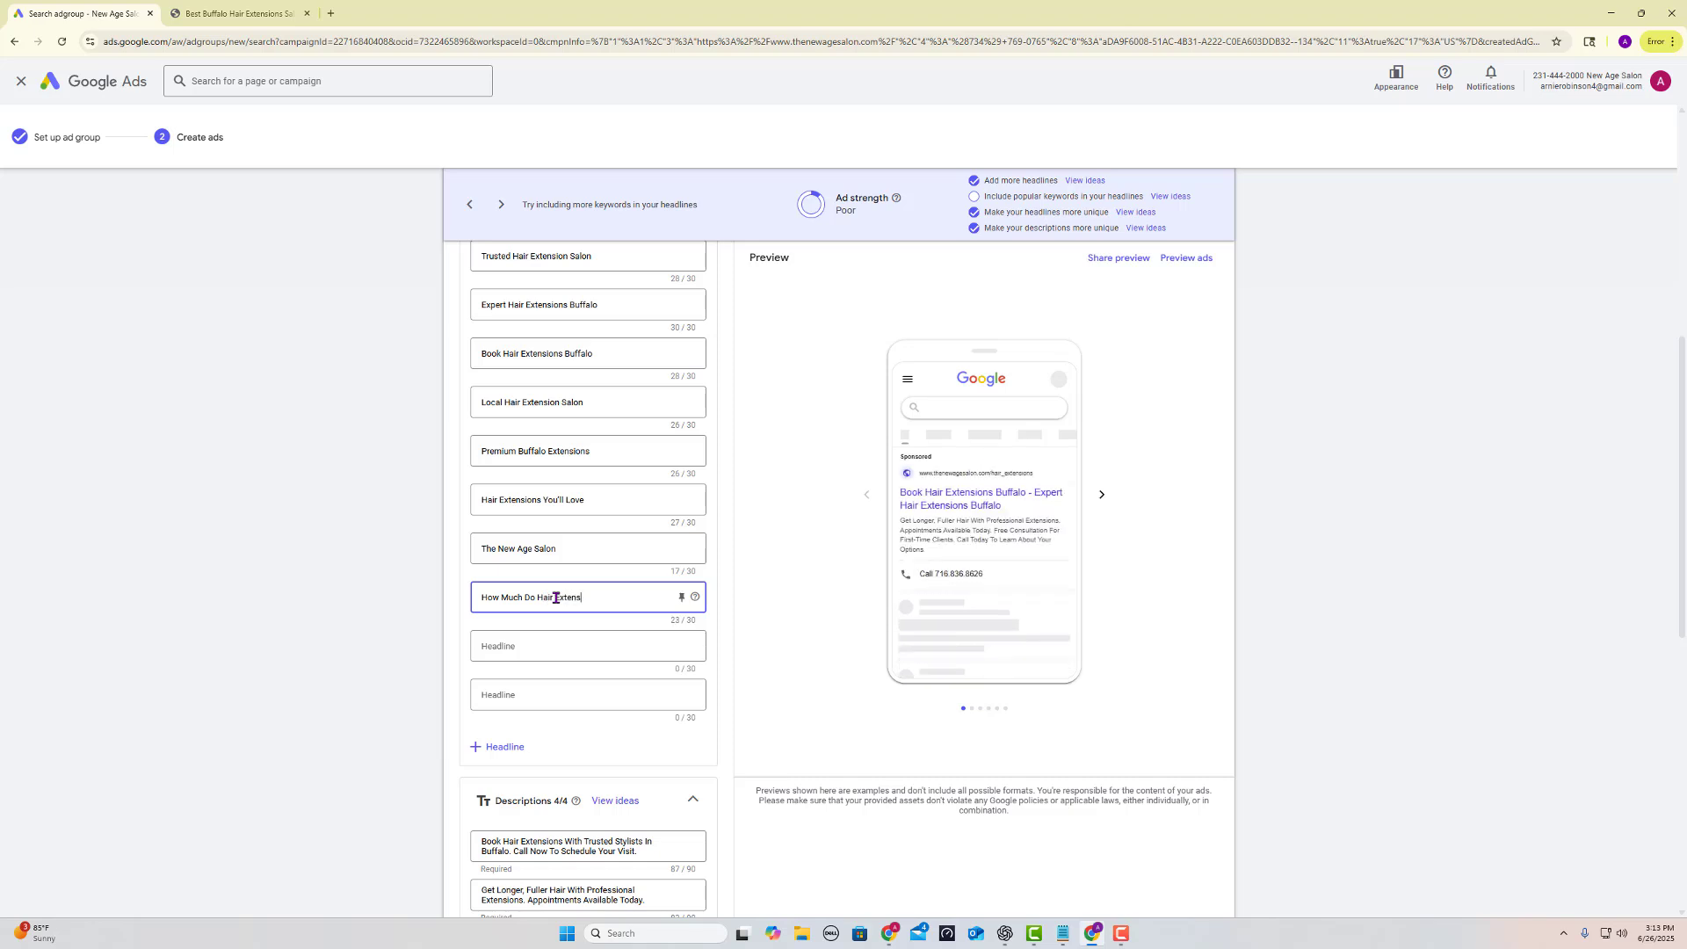
pyautogui.write('ions Cost?')
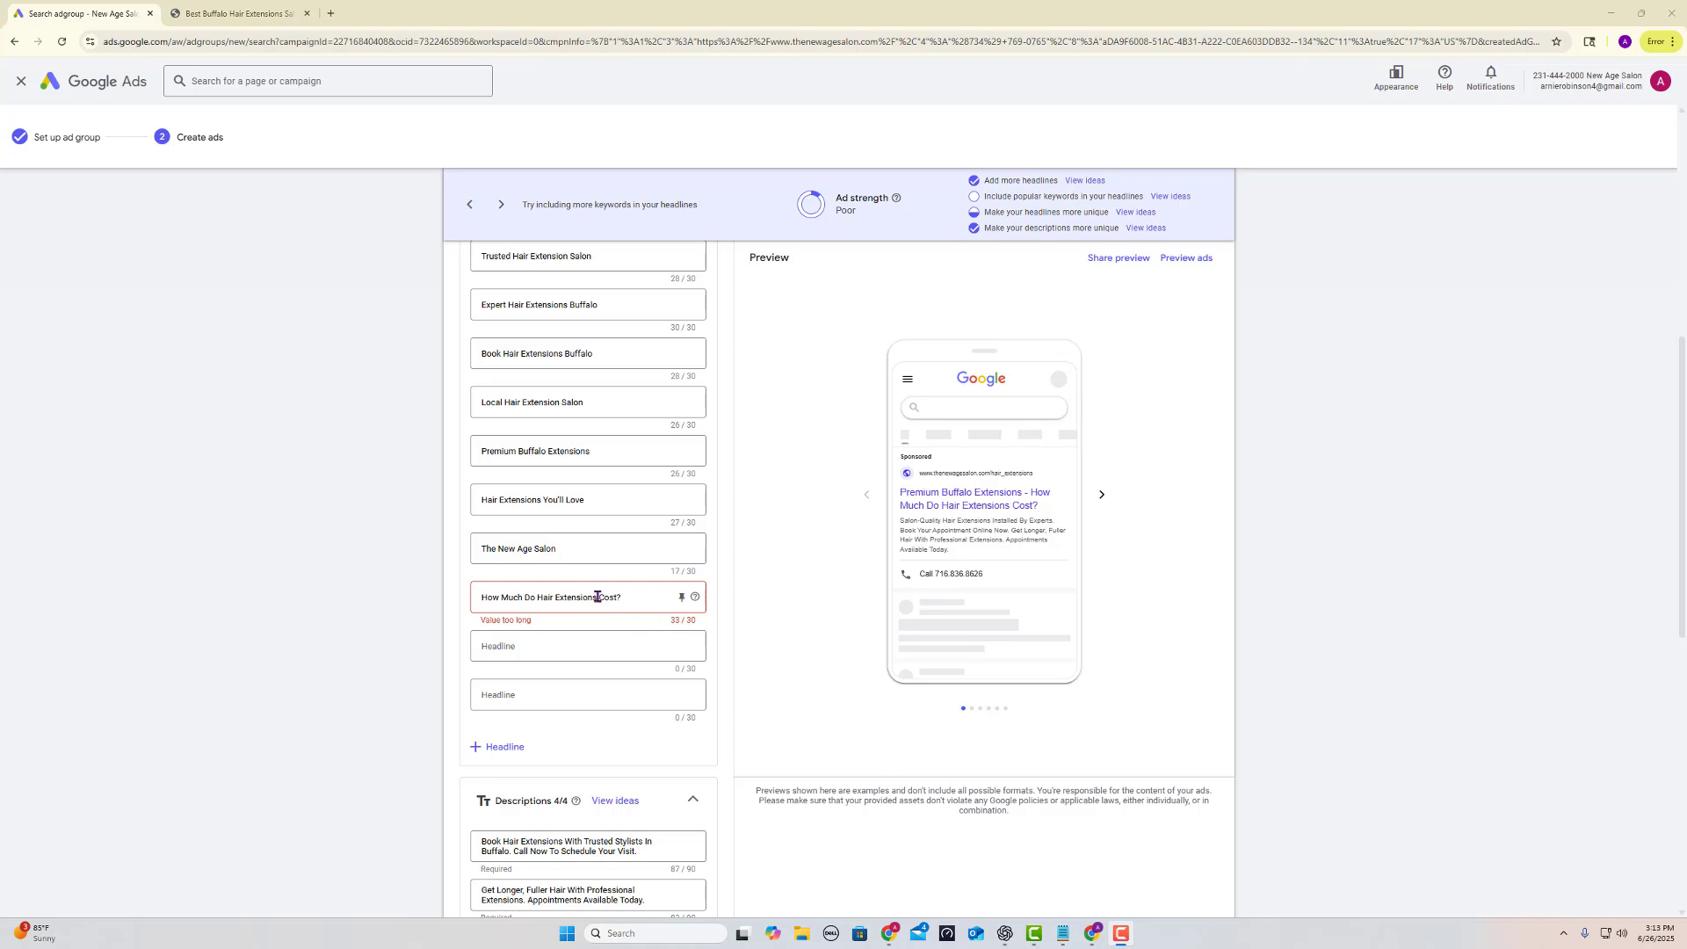
# - Shorten the new headline to "How Are Hair Extensions?"
pyautogui.moveTo(597, 598); pyautogui.dragTo(665, 599)
pyautogui.press('BackSpace')
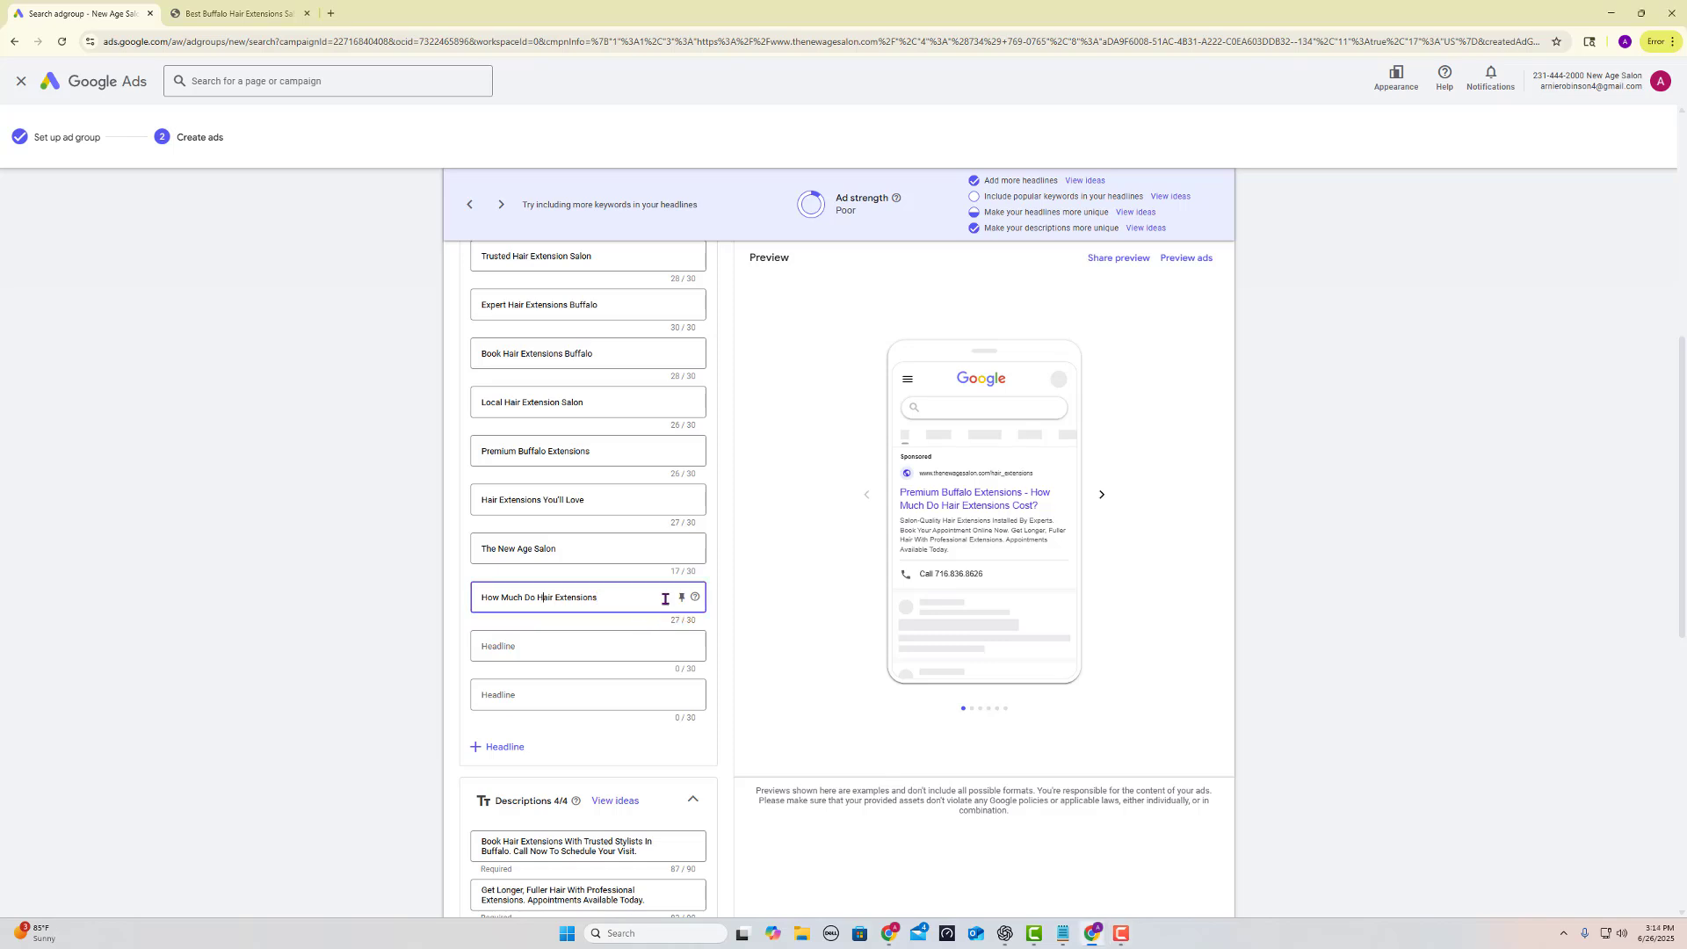
pyautogui.press('BackSpace')
pyautogui.press('BackSpace')
pyautogui.press('BackSpace')
pyautogui.press('BackSpace')
pyautogui.press('BackSpace')
pyautogui.press('BackSpace')
pyautogui.press('BackSpace')
pyautogui.write('Are')
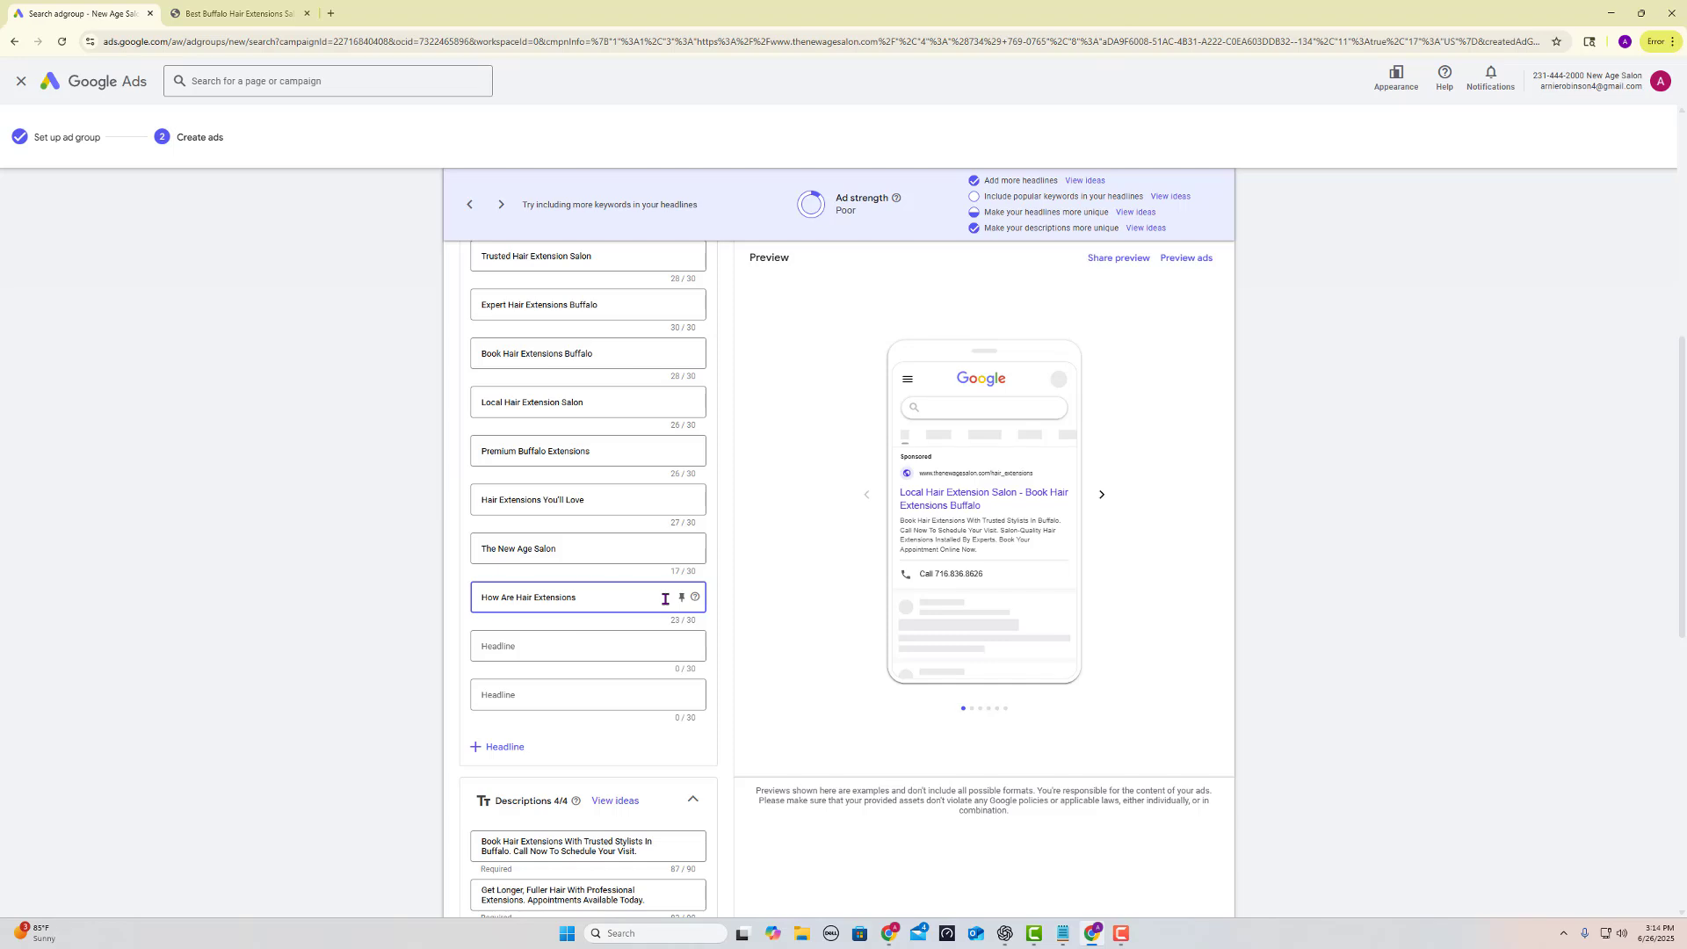
pyautogui.press('Tab')
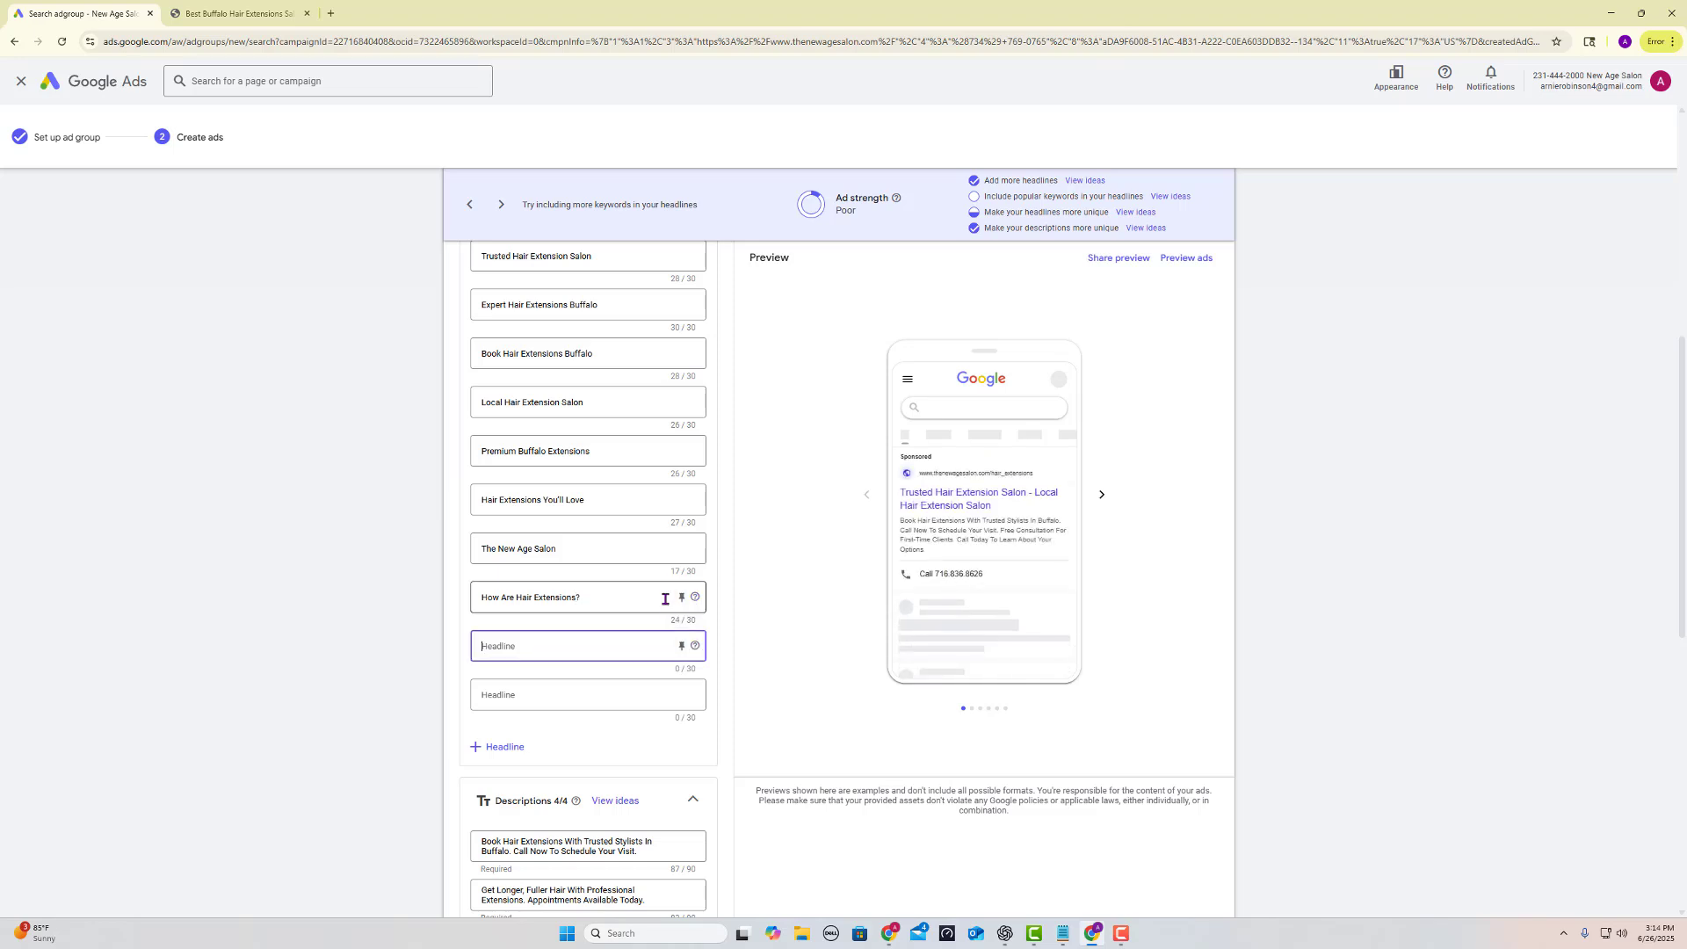
# - Add the headline "Cost Of Hair Extensions?", review the descriptions and sitelinks, and save the ad
pyautogui.write('Cost Of Hair Extensions?')
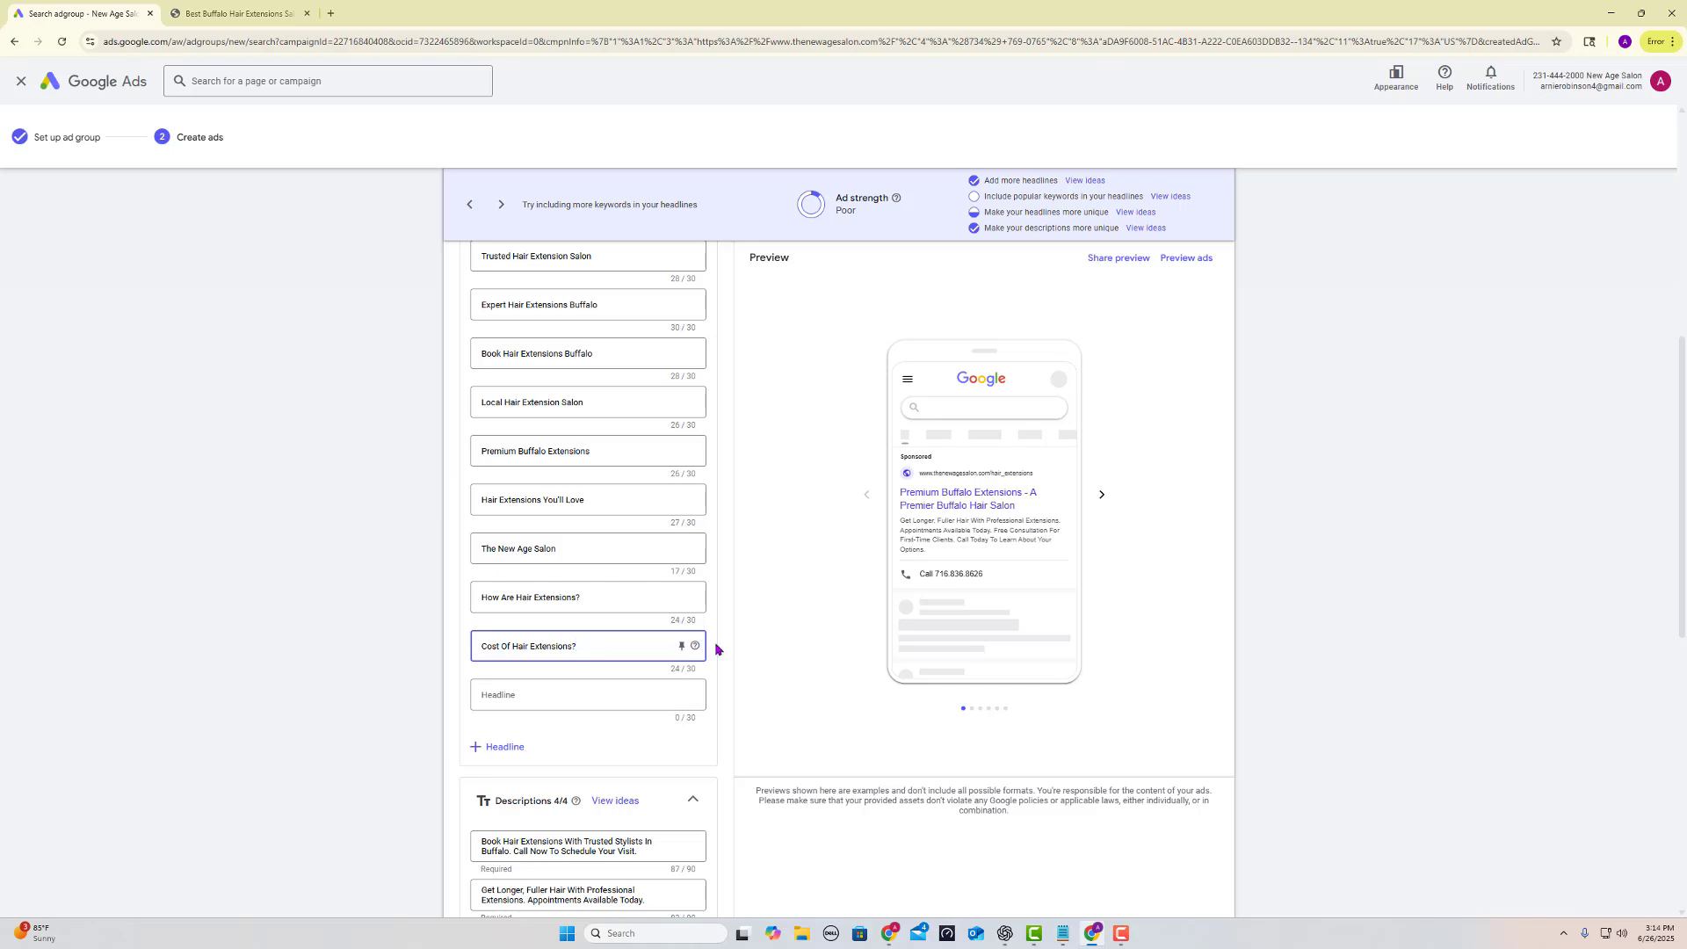
pyautogui.scroll(-2, 713, 647)
pyautogui.scroll(-3, 713, 605)
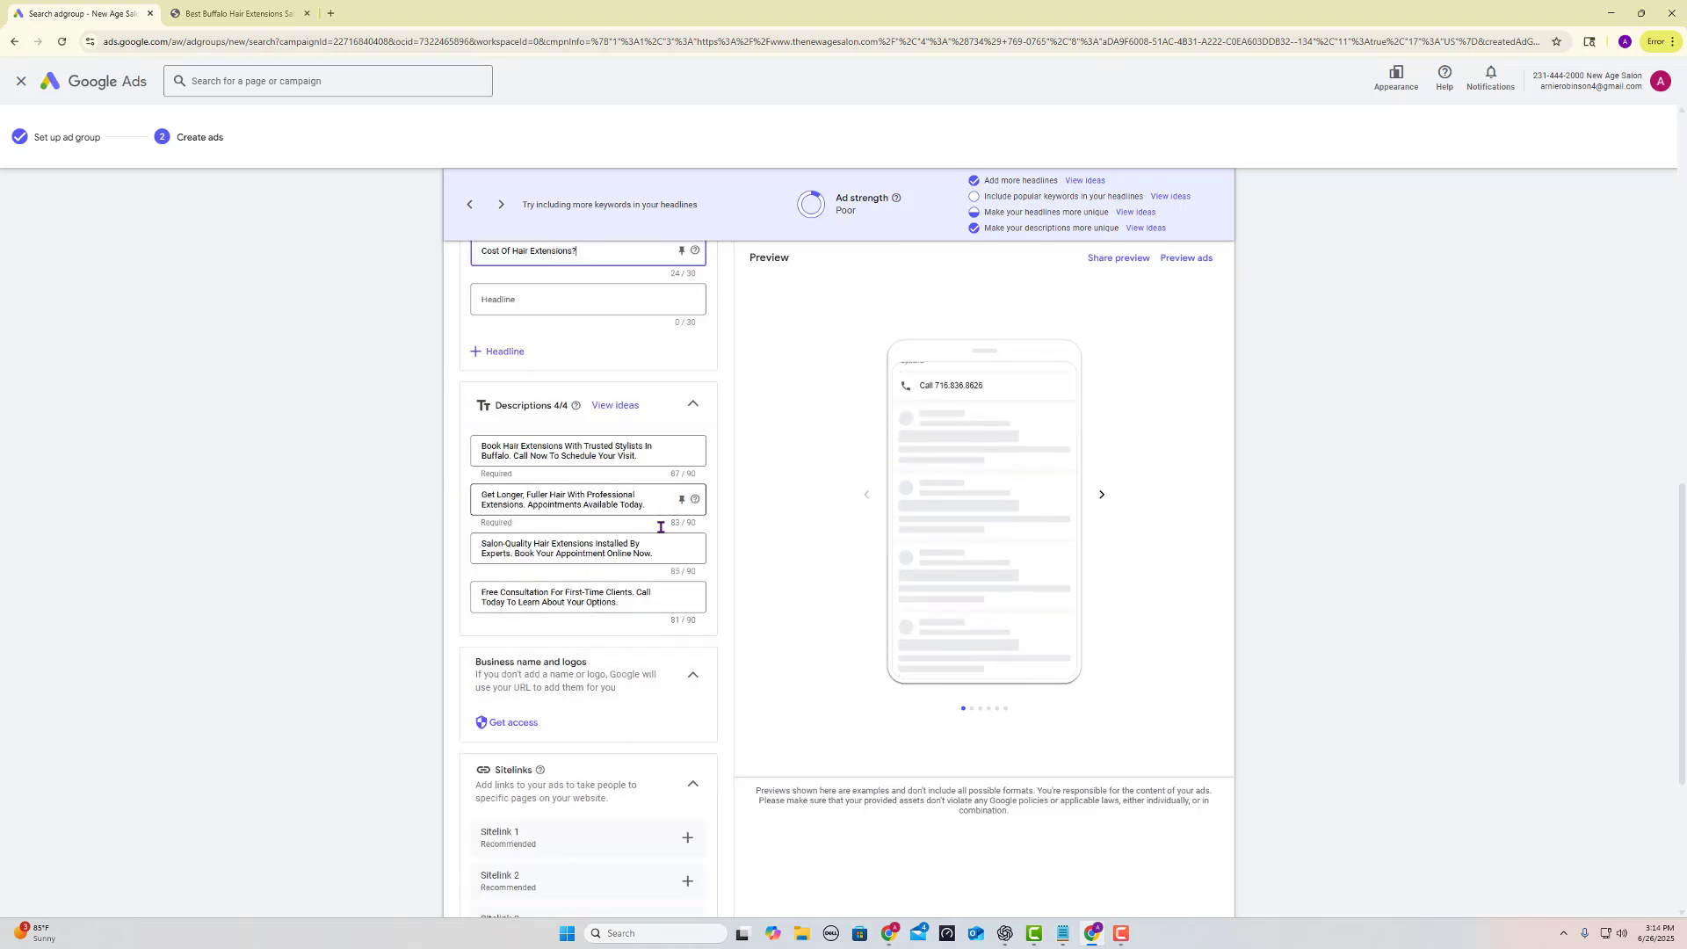
pyautogui.scroll(-3, 656, 527)
pyautogui.scroll(-2, 591, 746)
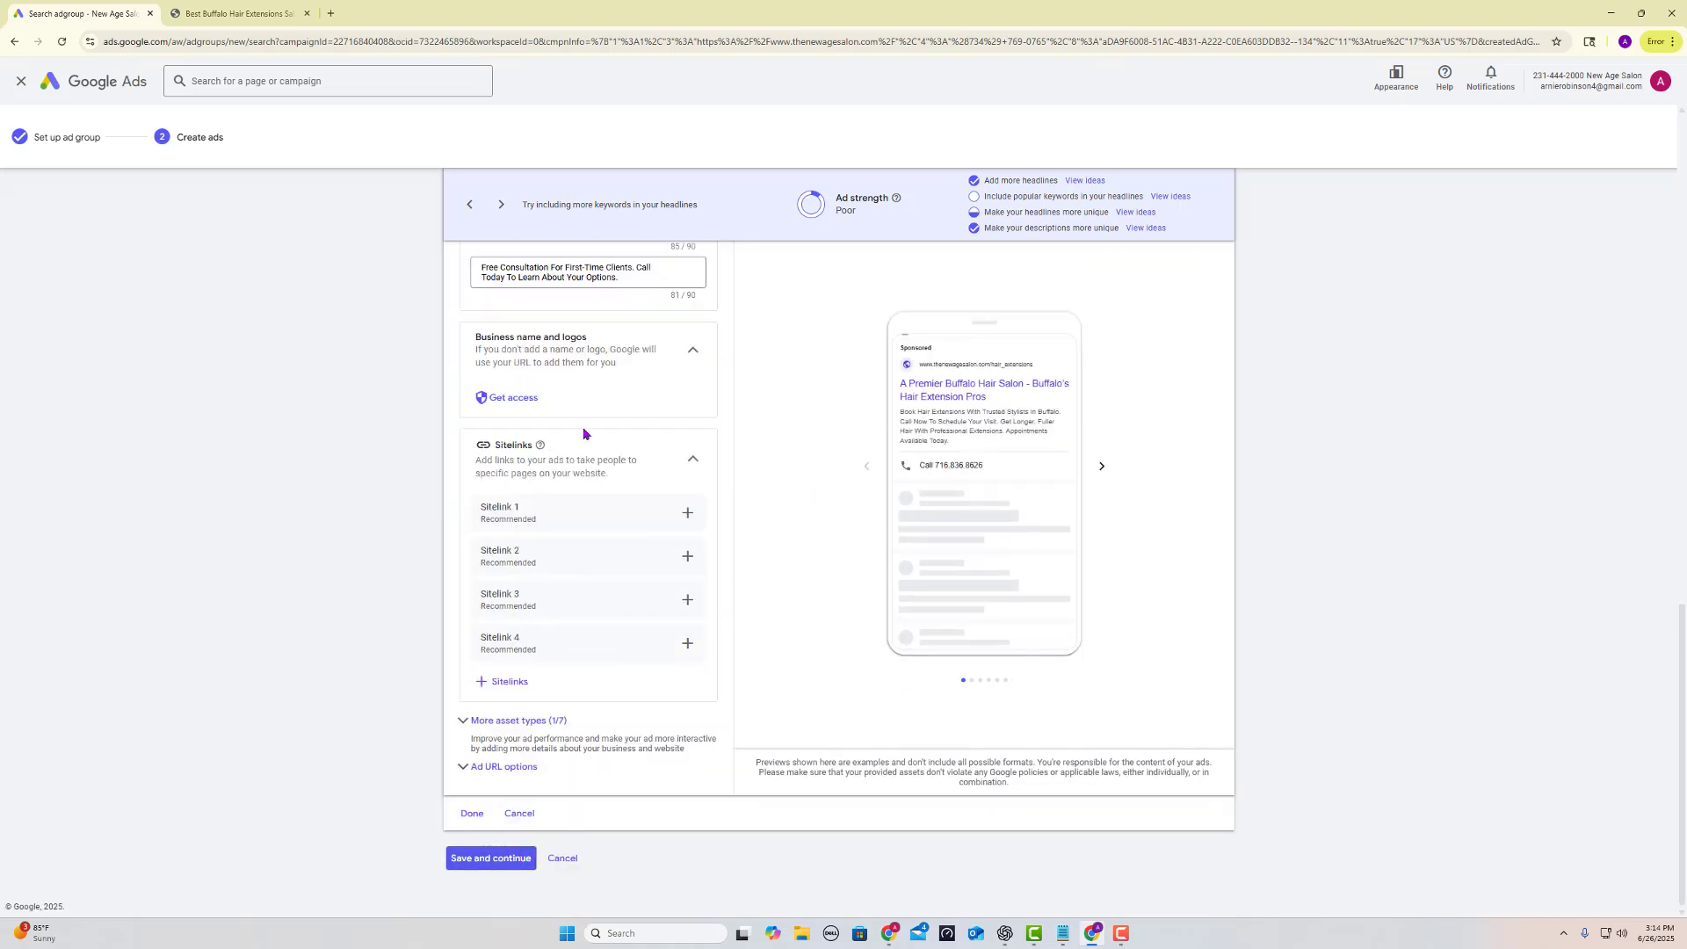
pyautogui.scroll(3, 563, 479)
pyautogui.scroll(-3, 377, 482)
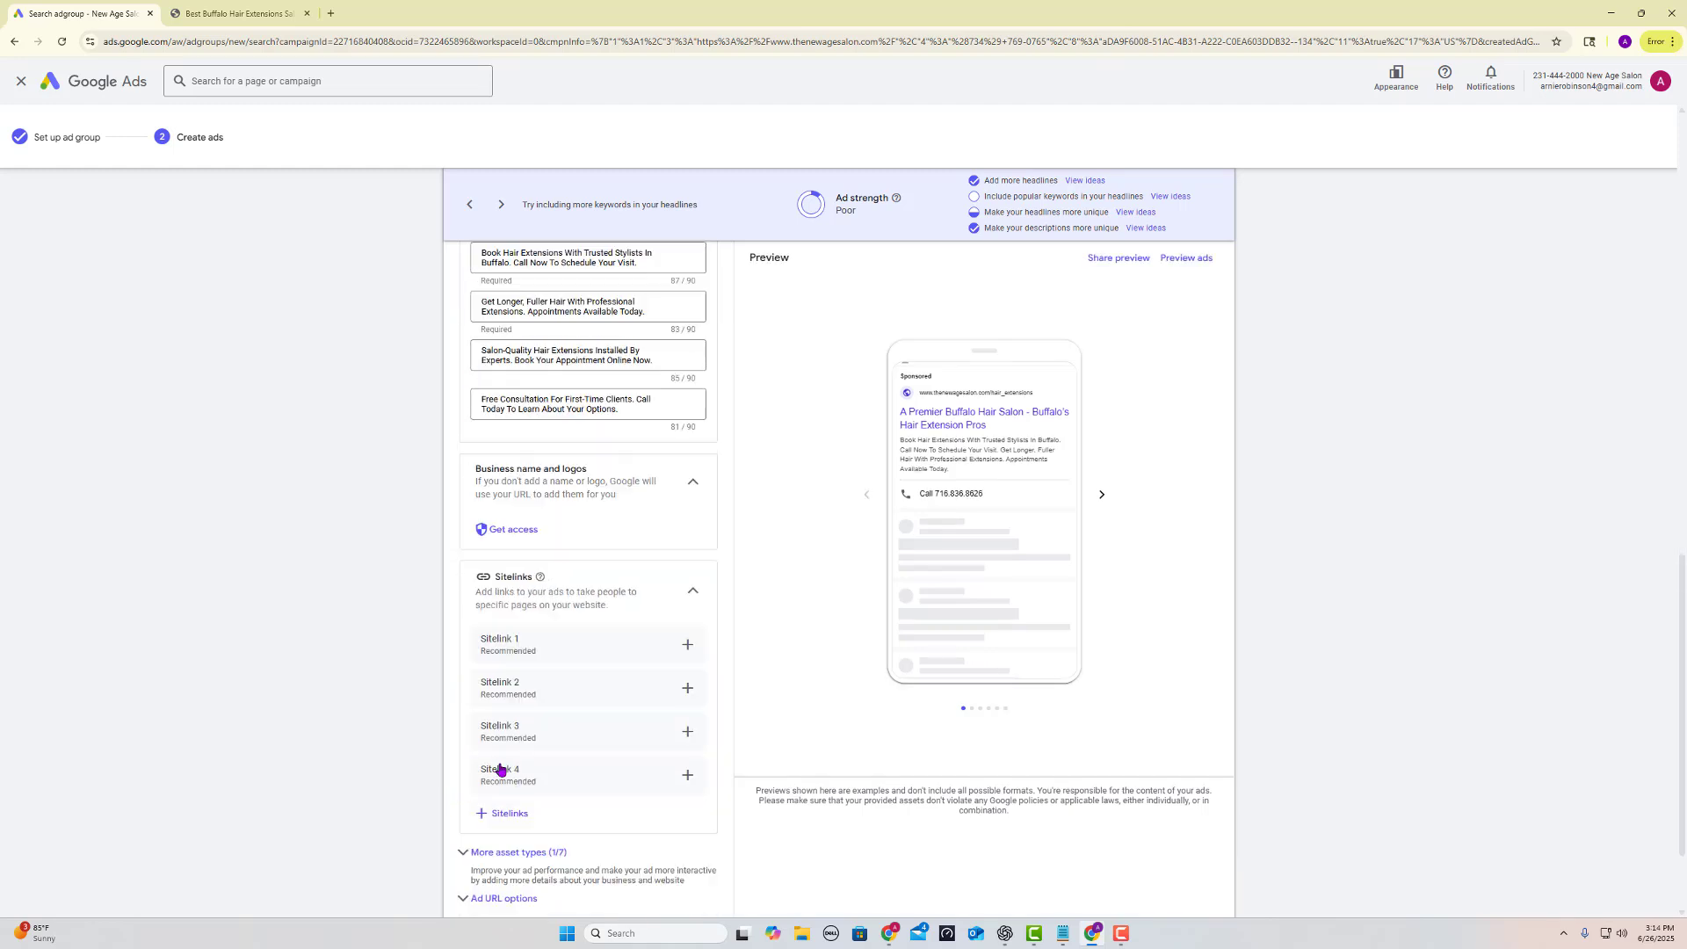
pyautogui.click(501, 867)
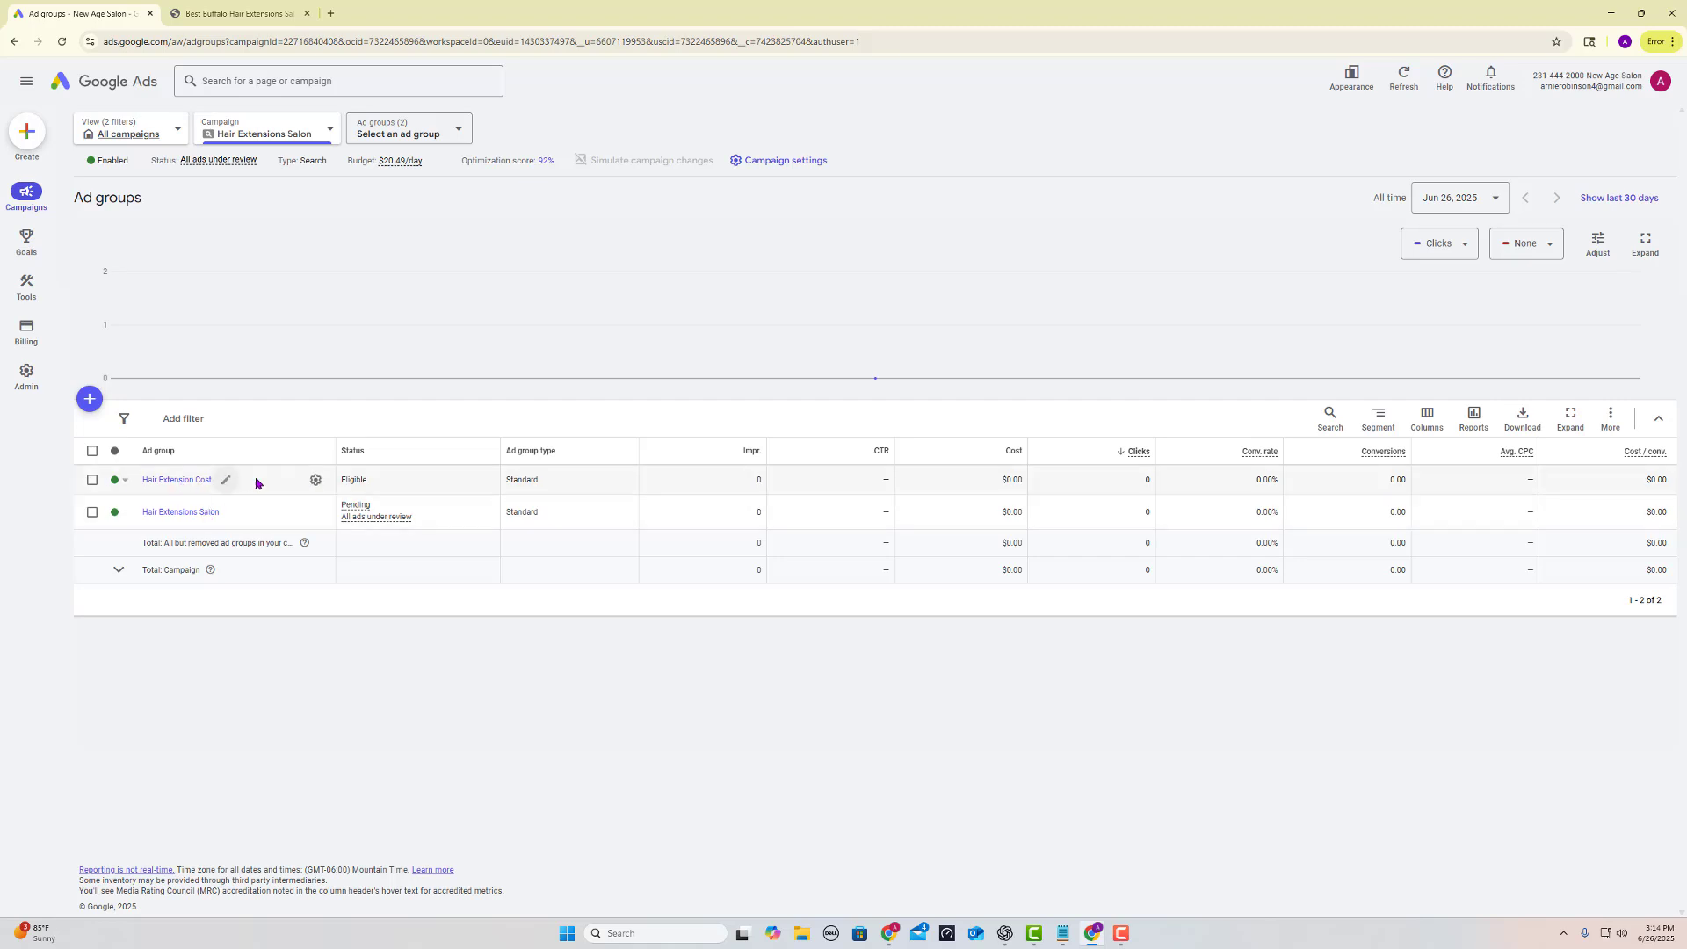
# - Review the Hair Extension Cost ad group's settings, including its additional URL and ad rotation options
pyautogui.click(316, 481)
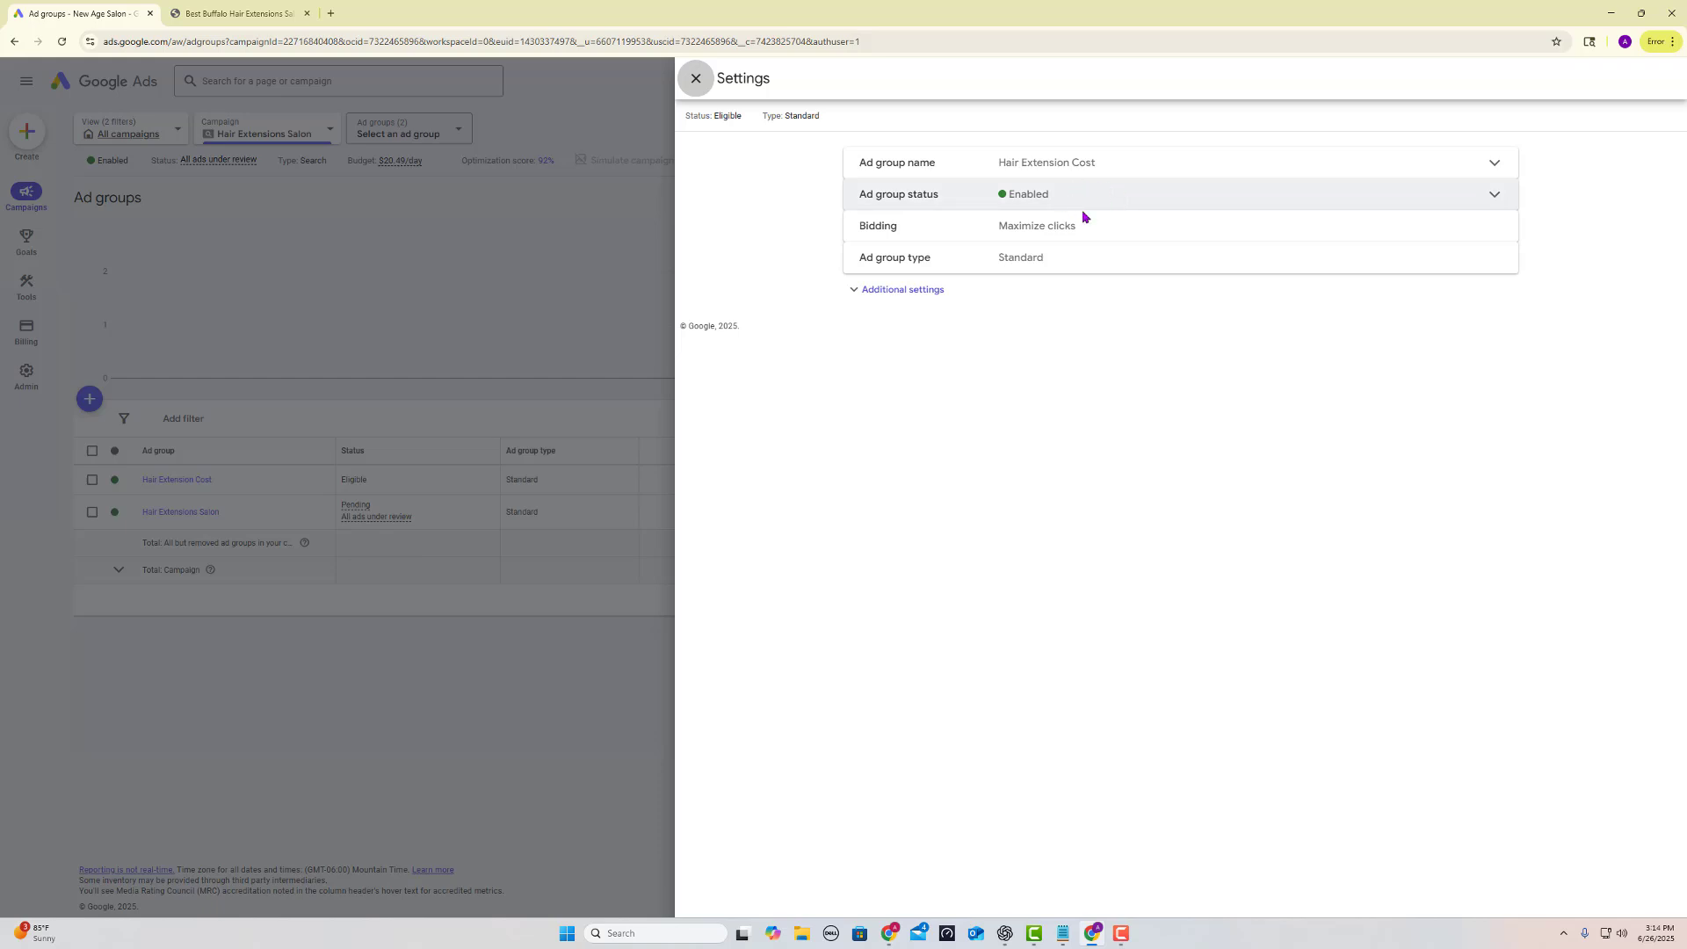
pyautogui.click(869, 291)
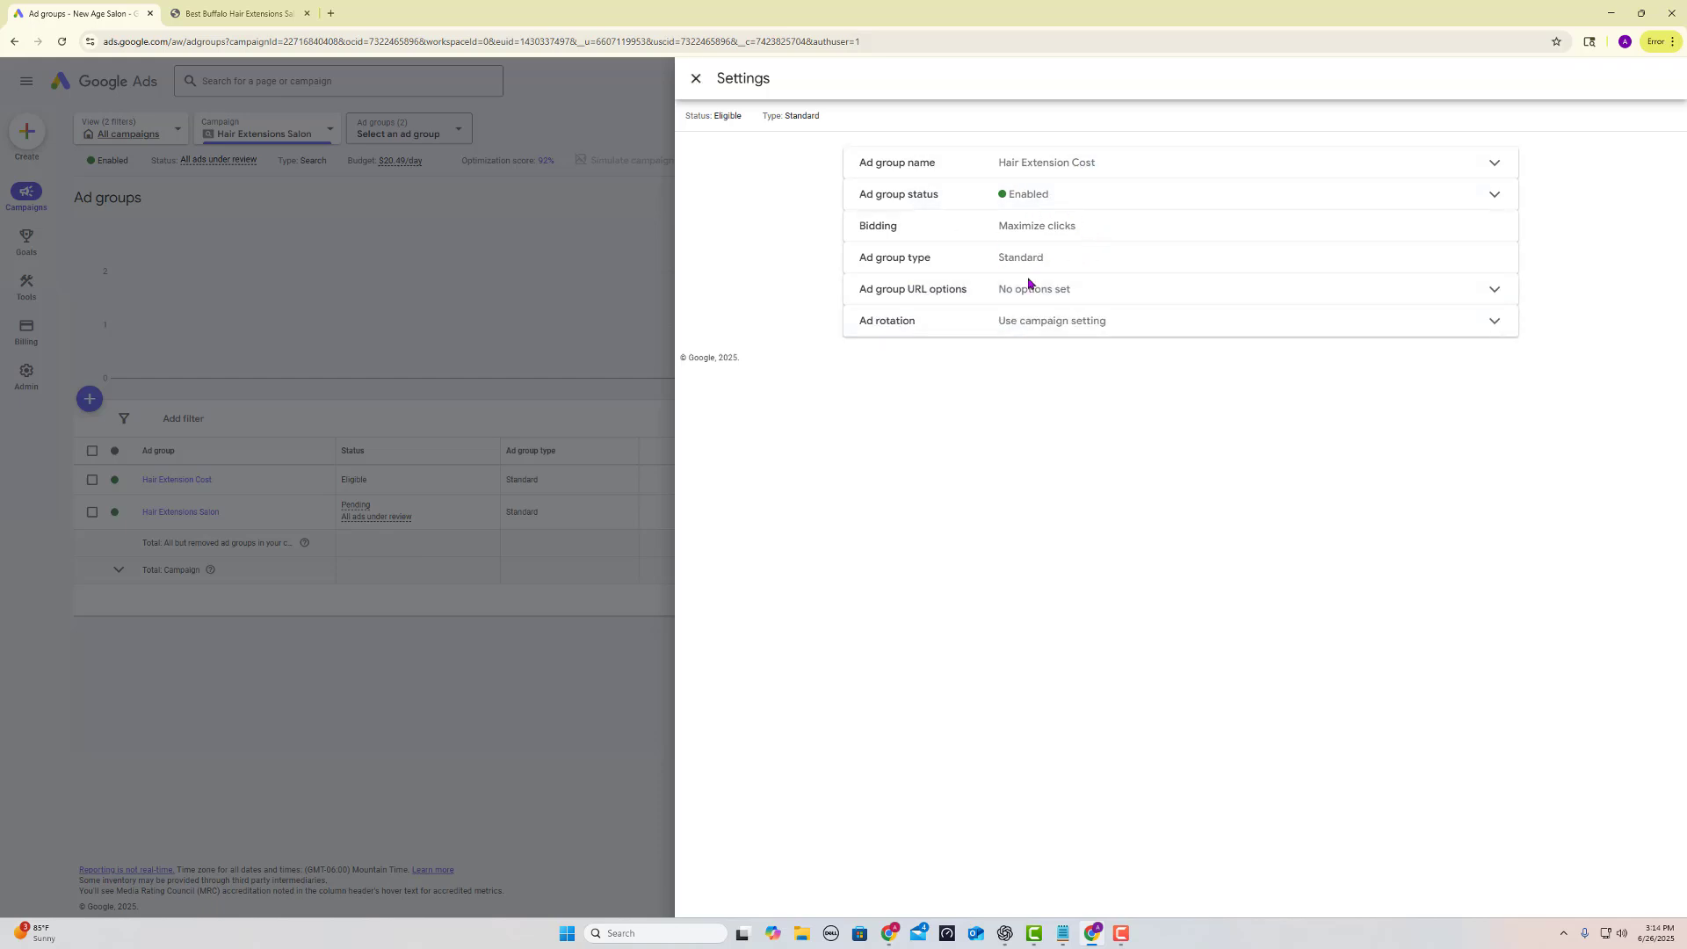
pyautogui.click(696, 78)
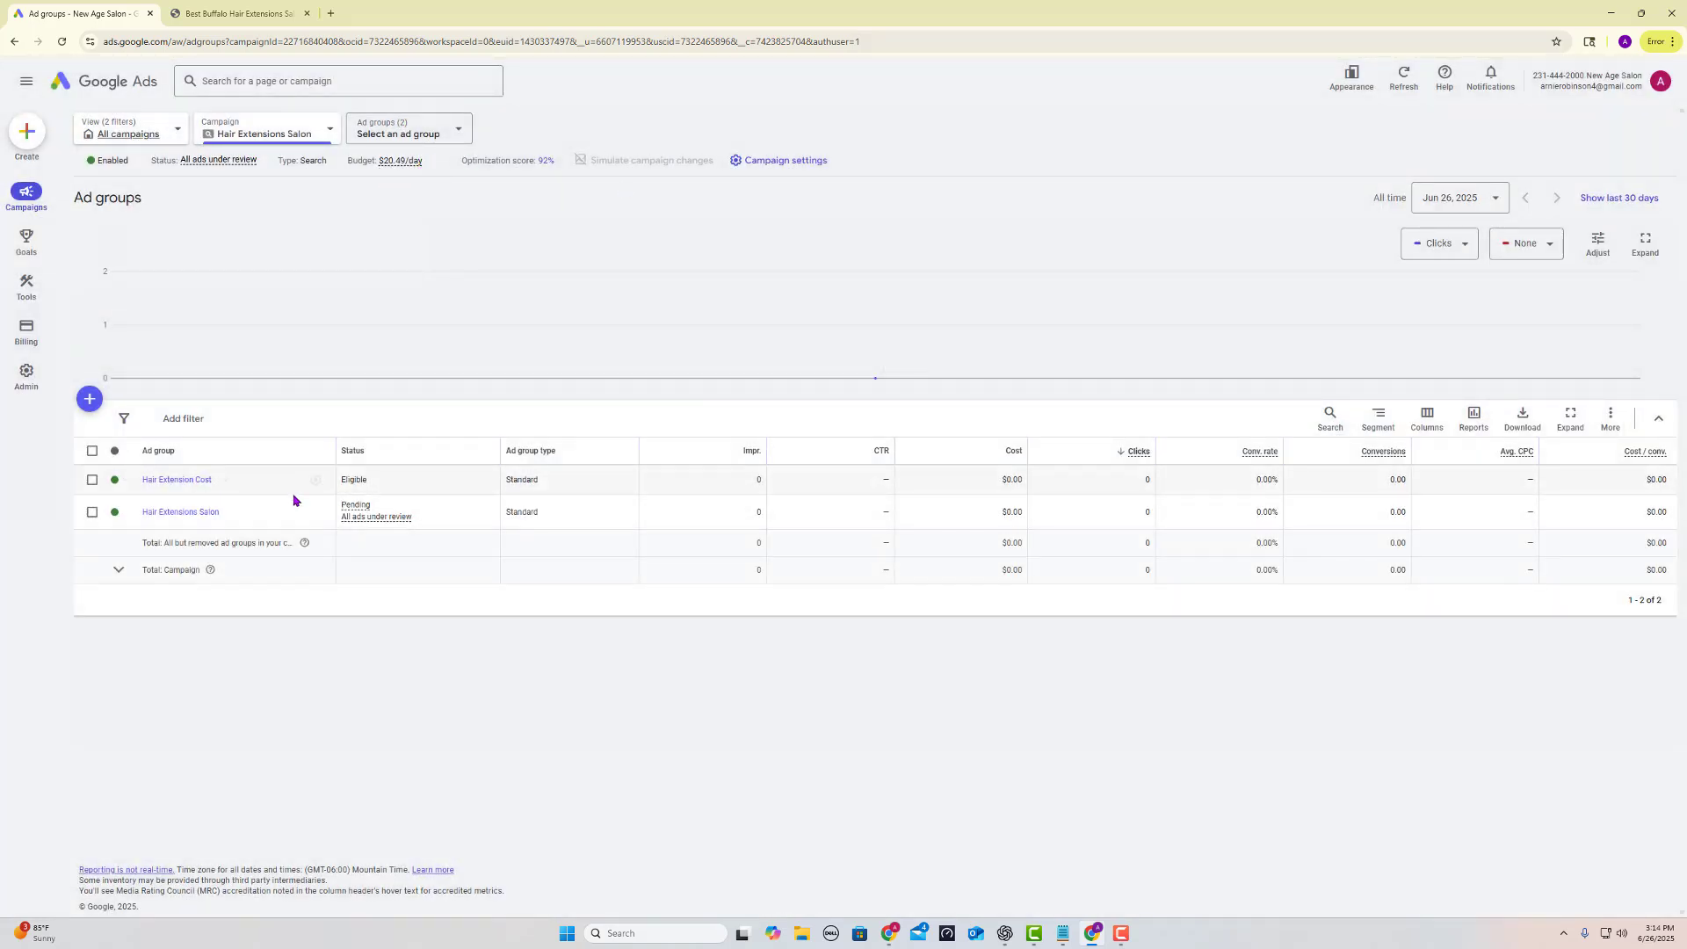
pyautogui.click(88, 403)
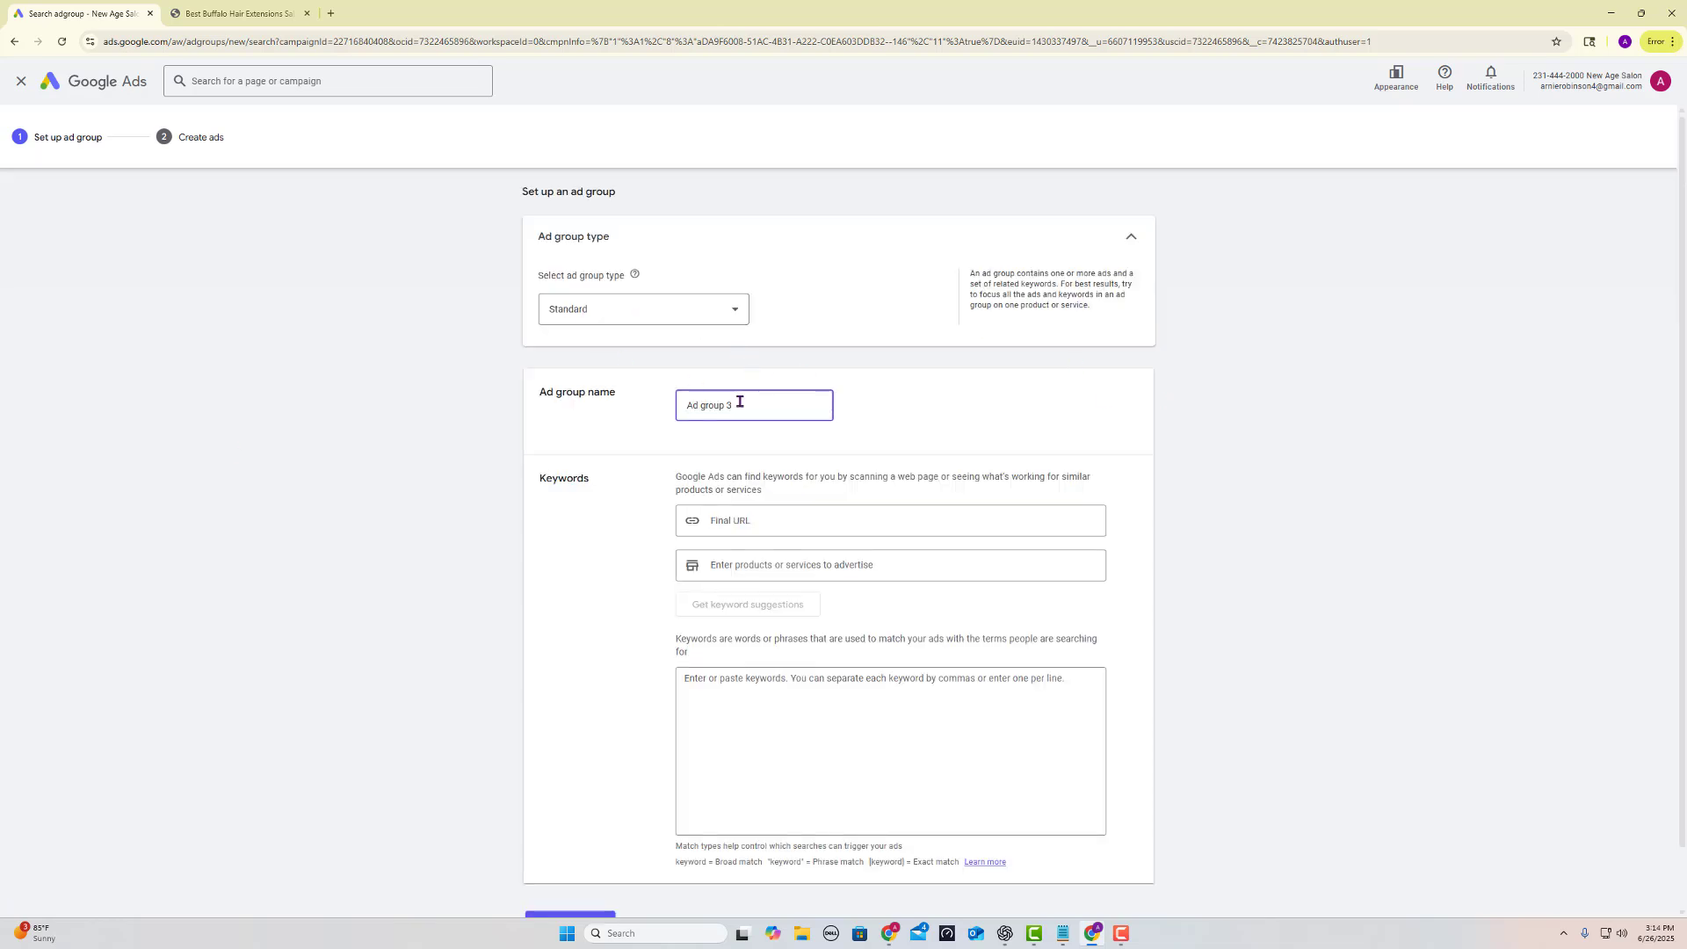
pyautogui.tripleClick(723, 402)
pyautogui.write('Broad')
pyautogui.click(1421, 441)
pyautogui.click(744, 521)
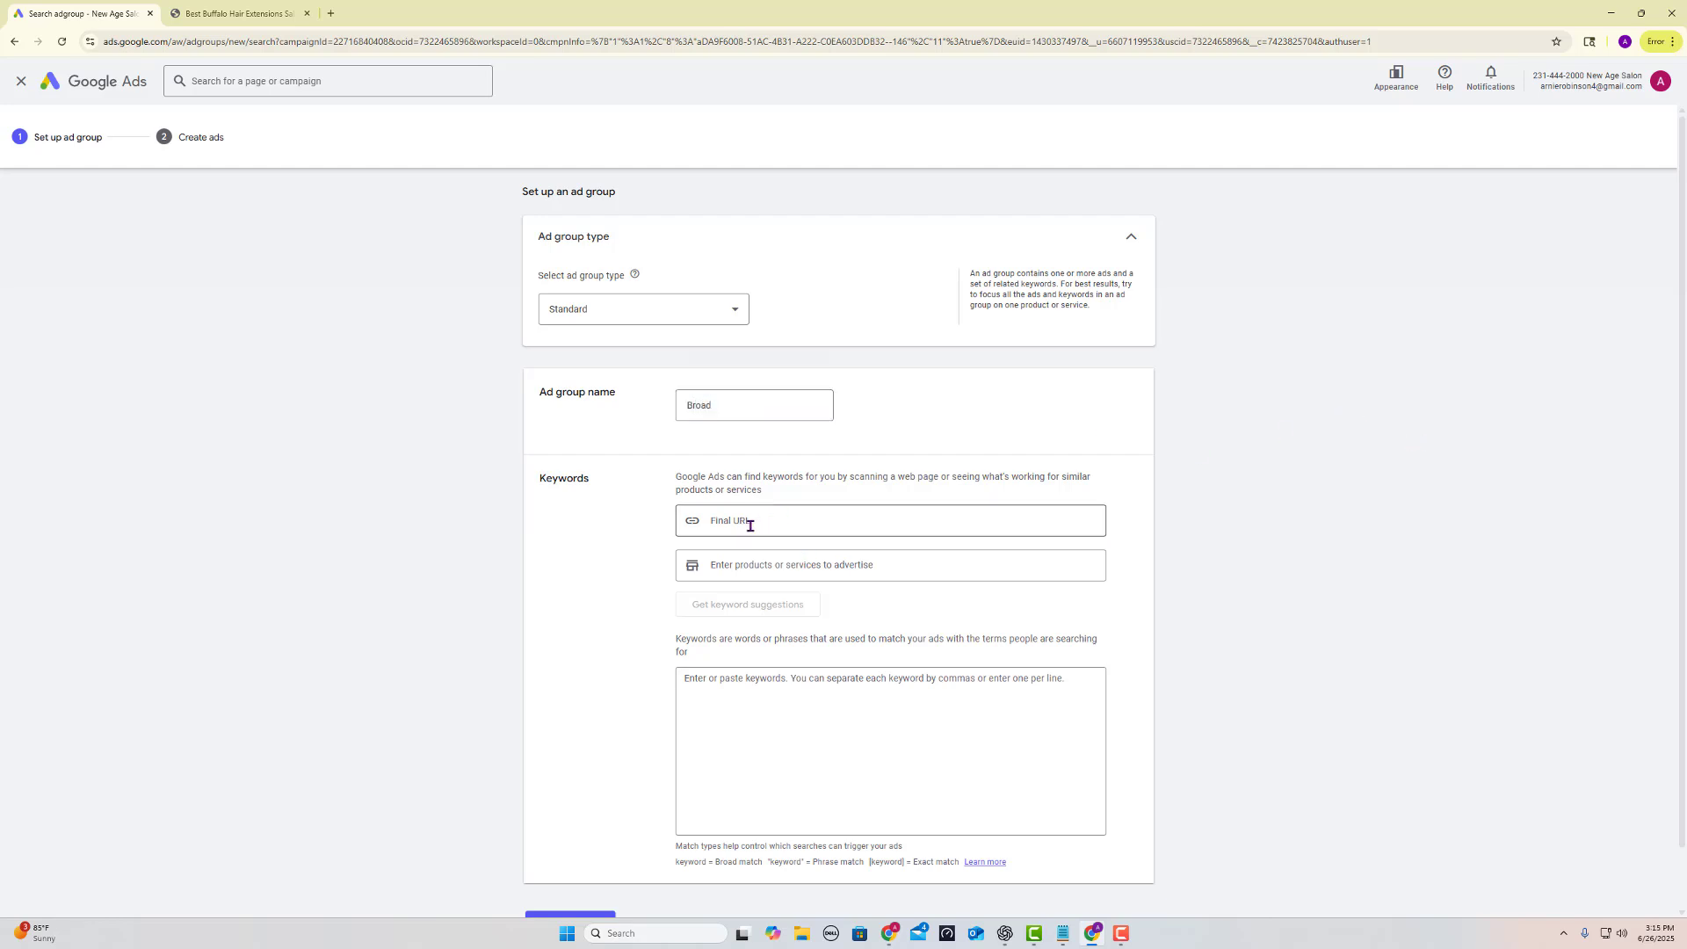
pyautogui.write('https://www.thenewagesalon.com/buffalo-ny-hair-extensions-salon/')
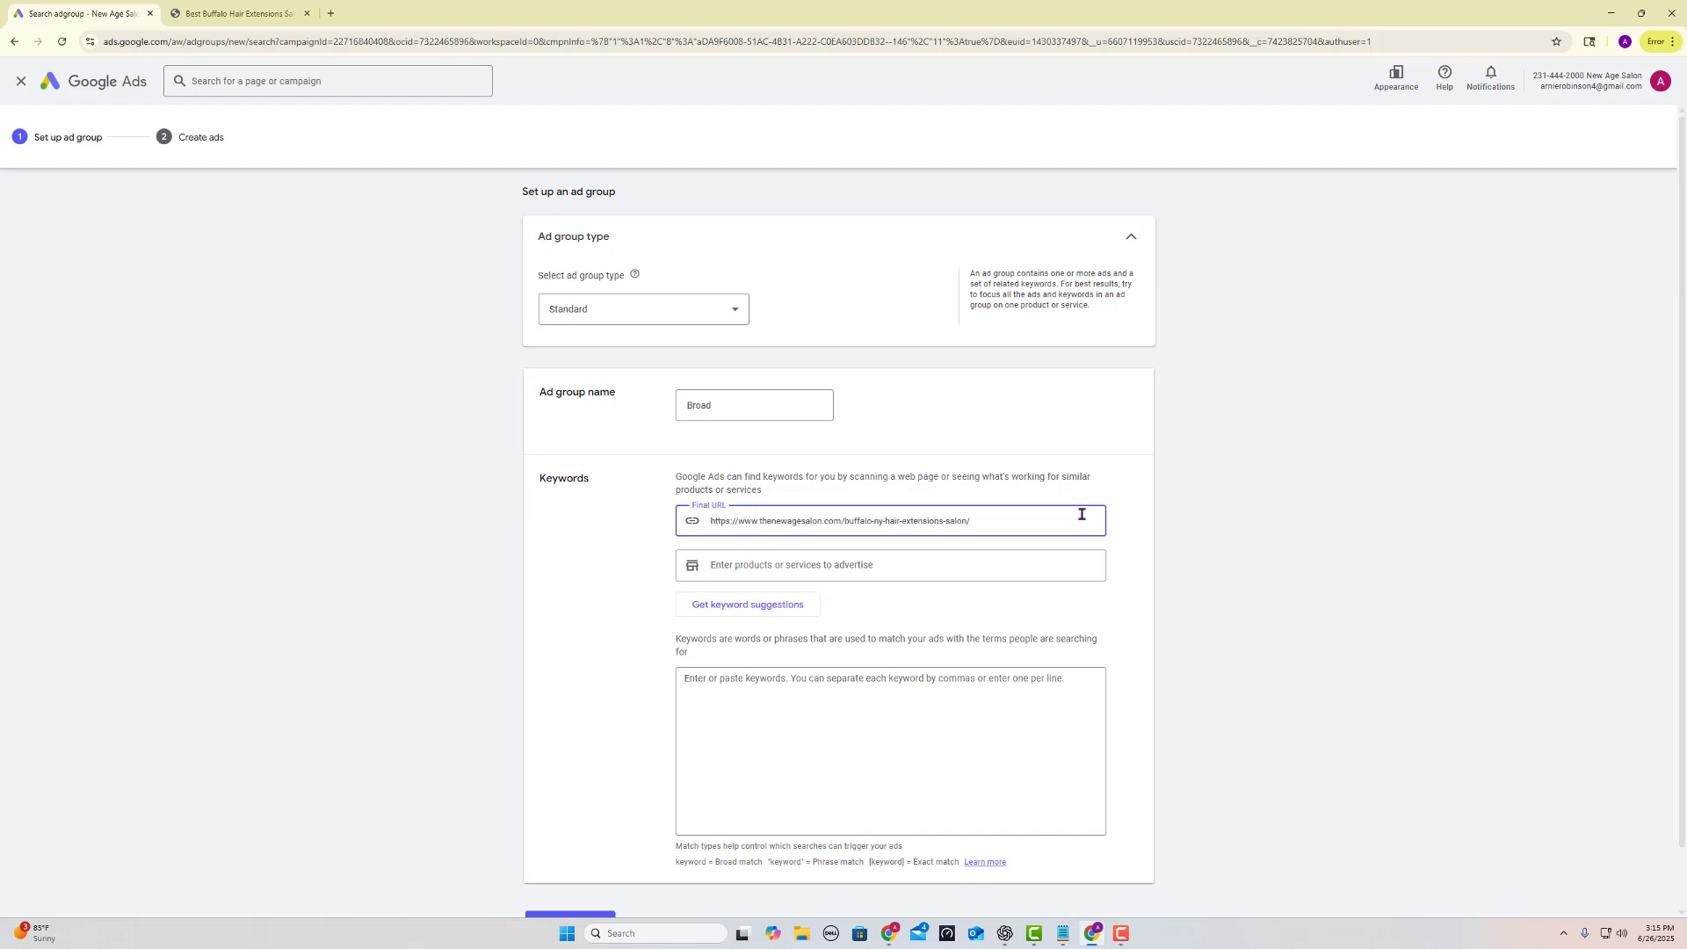
# - Enter the broad-match keyword "Hair Extensions" for the ad group and save its setup
pyautogui.click(746, 783)
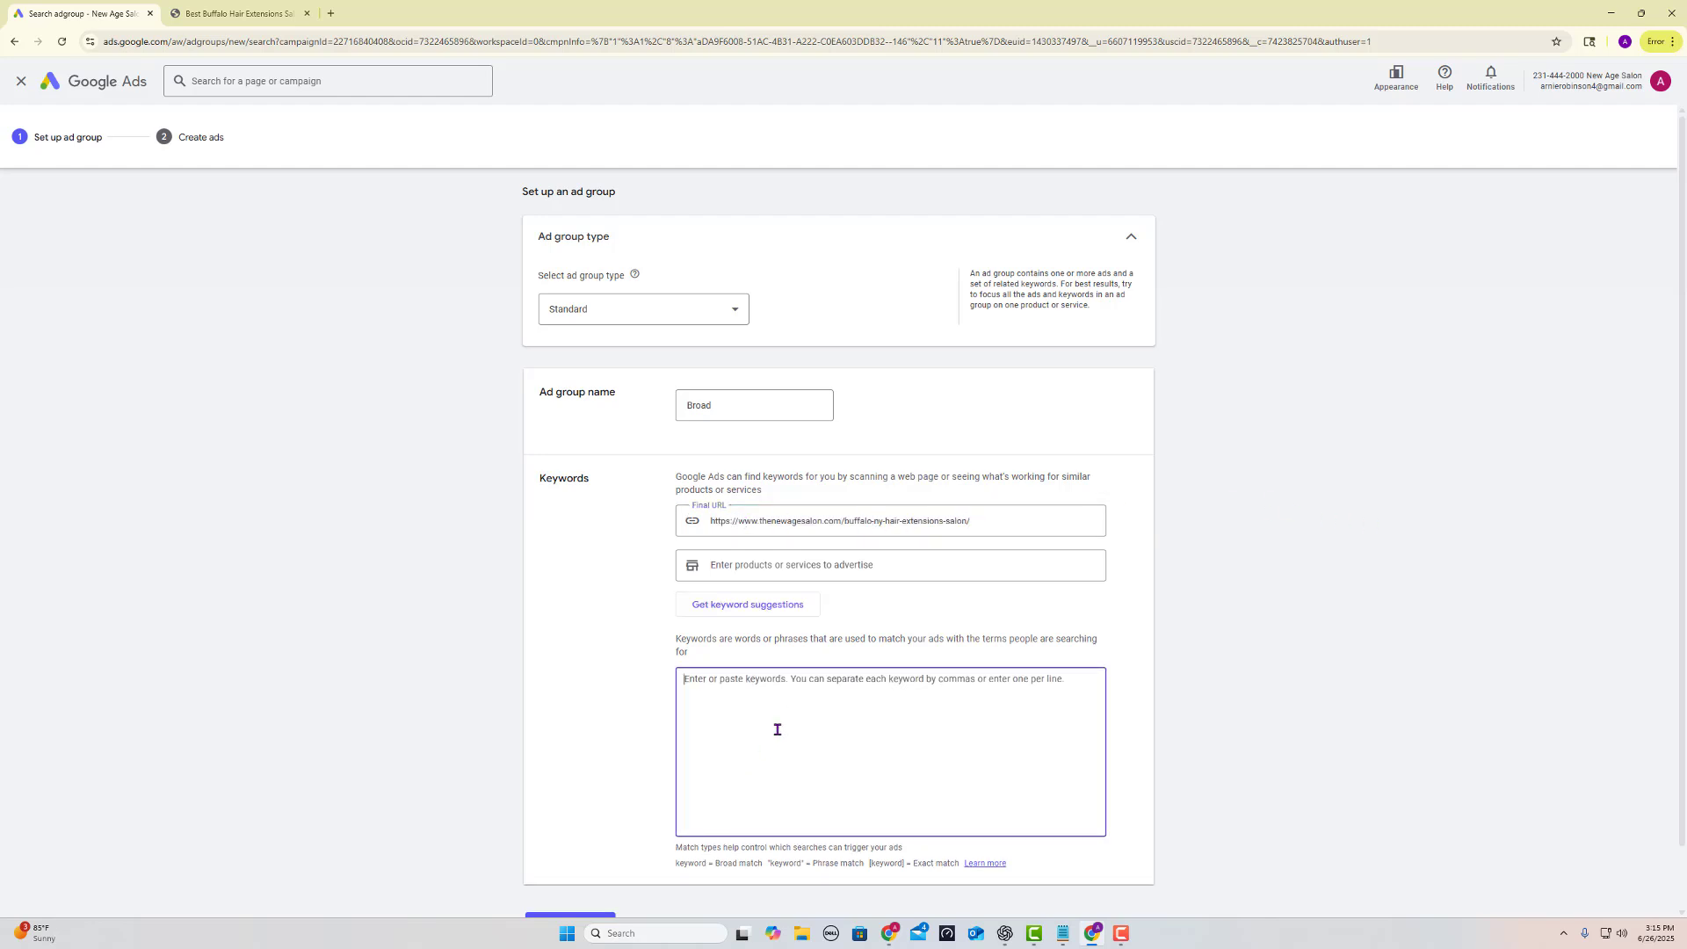
pyautogui.write('Hair Extensions')
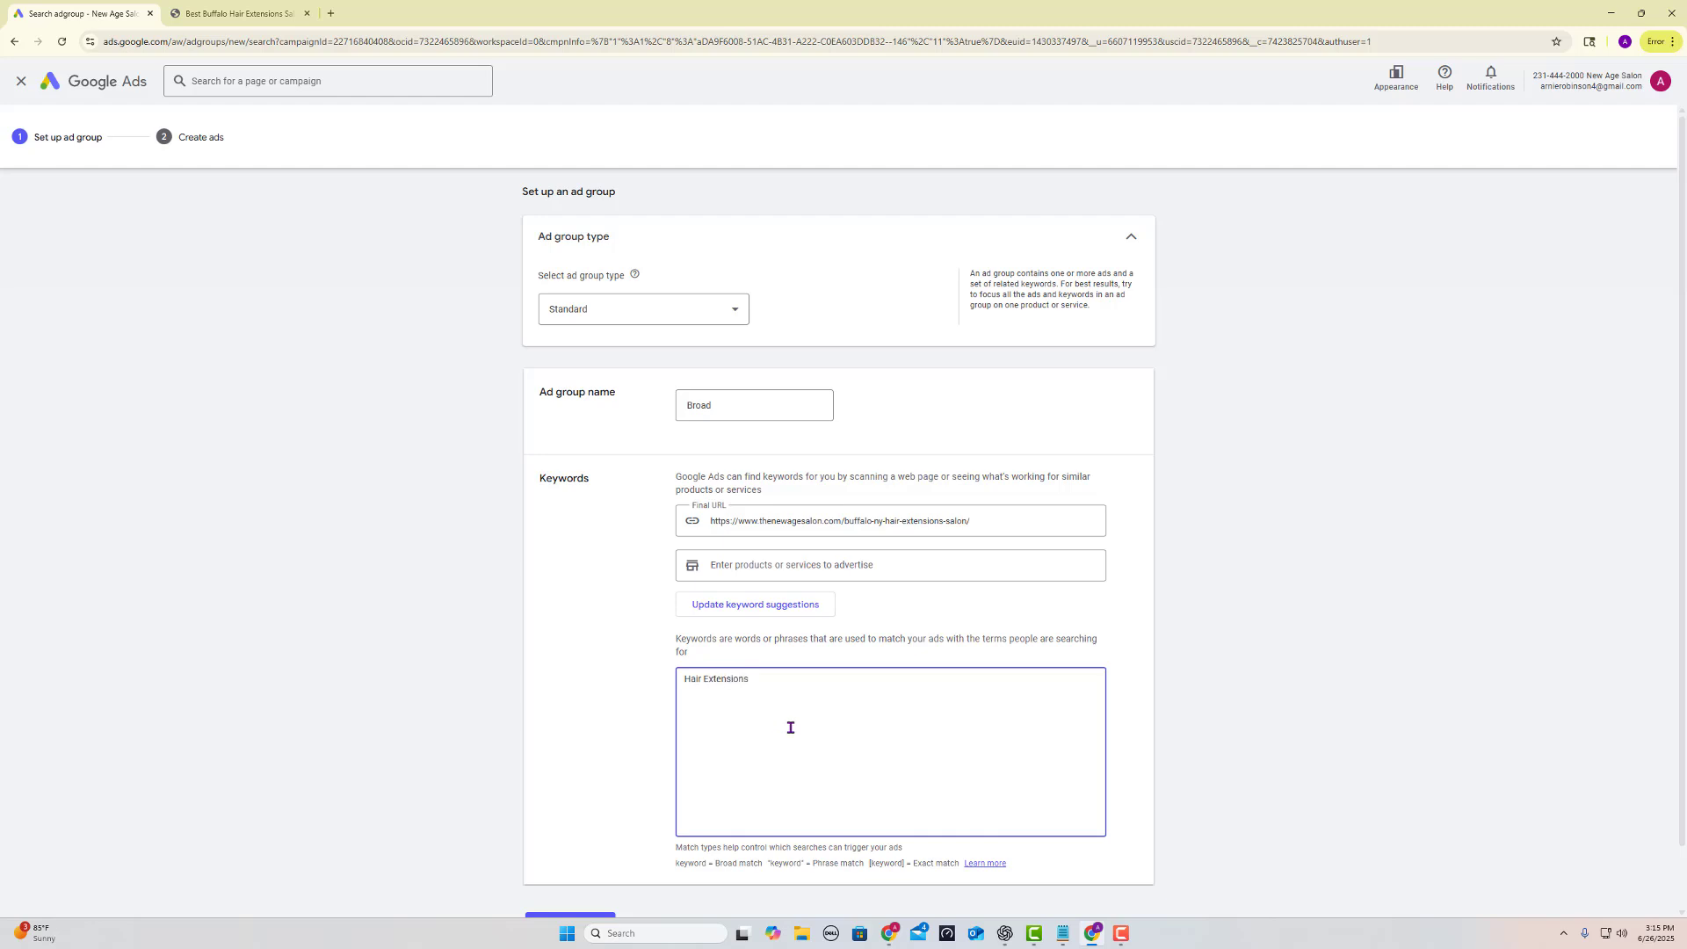
pyautogui.click(1198, 606)
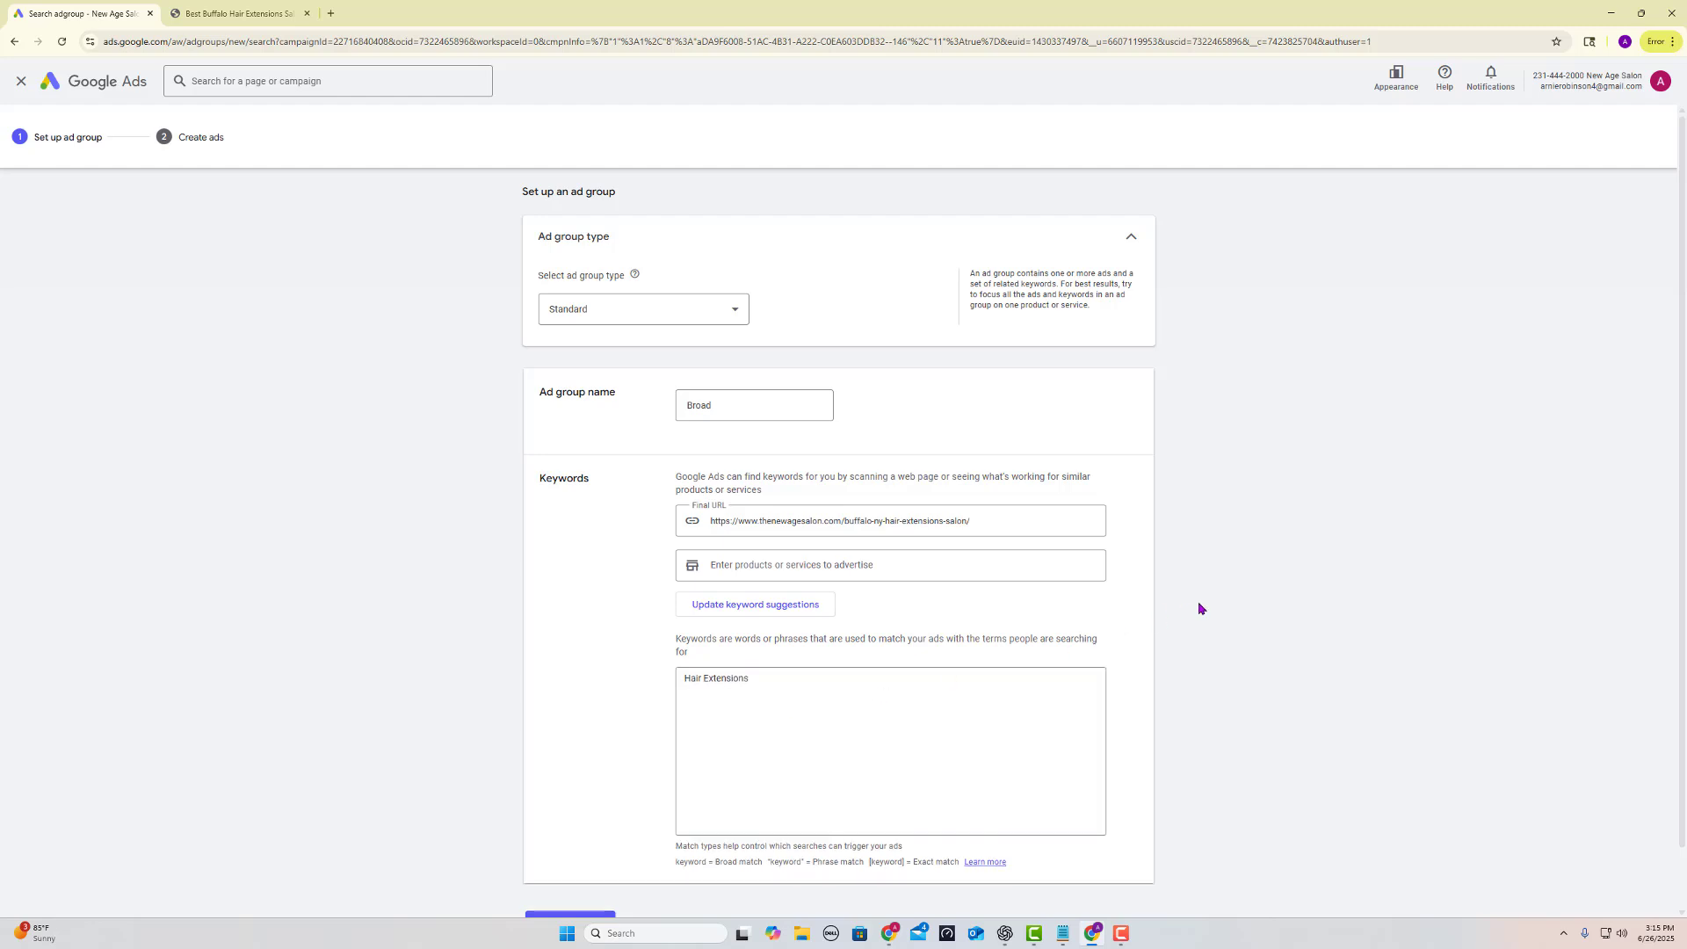
pyautogui.scroll(-1, 1199, 606)
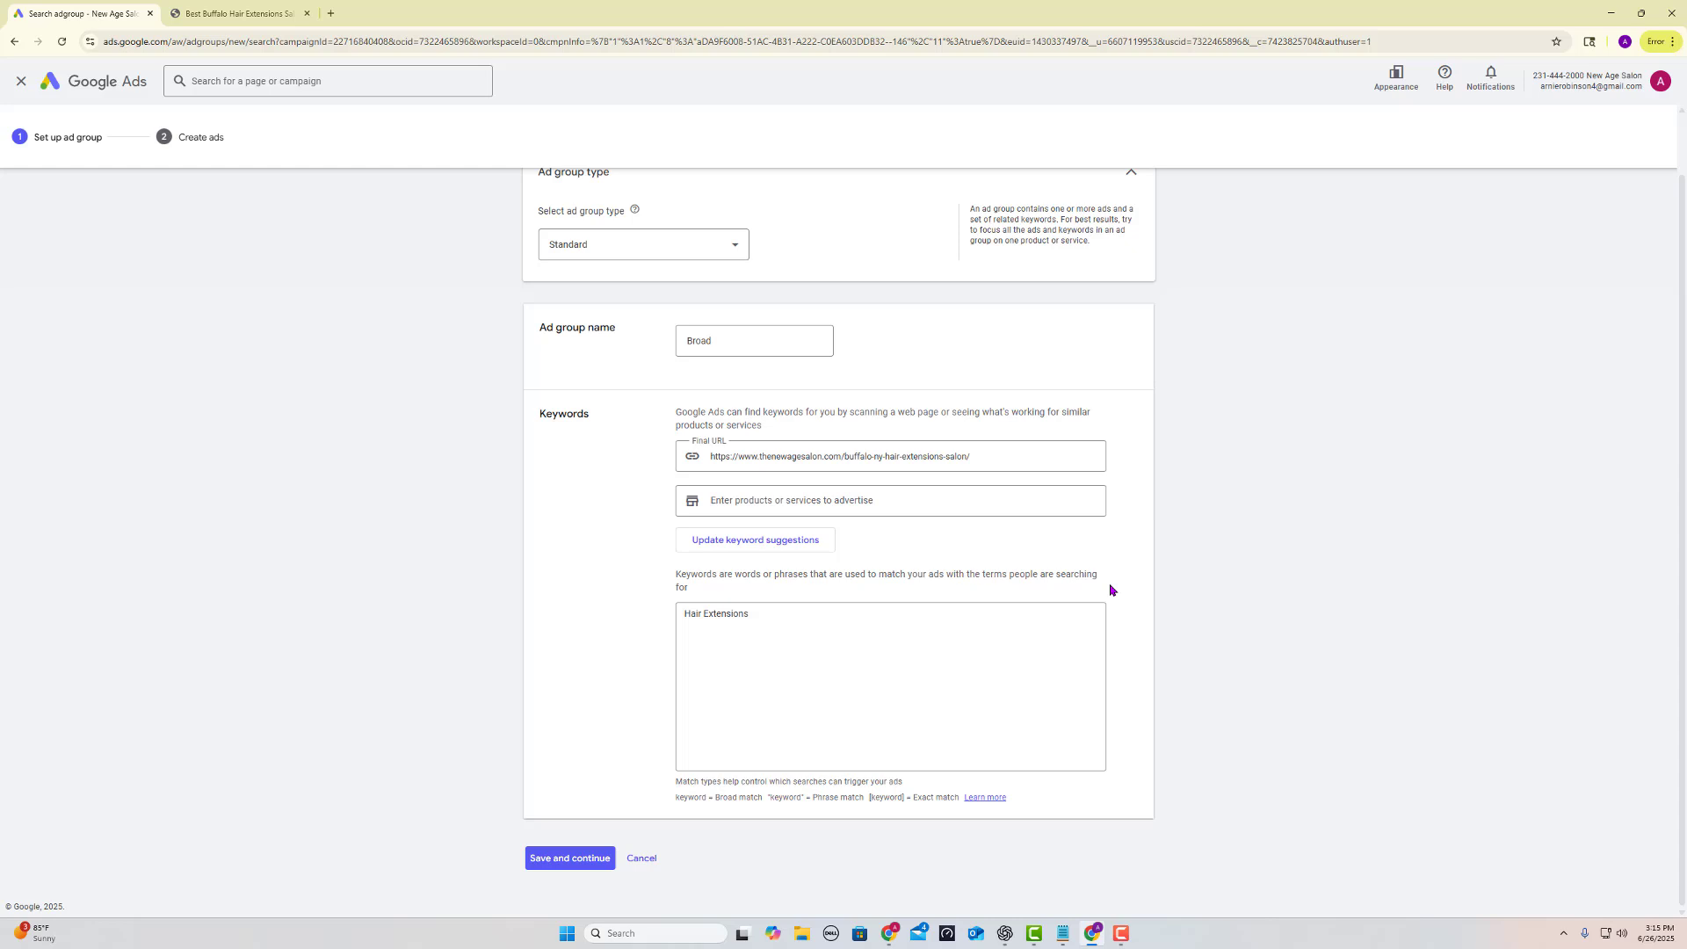
pyautogui.click(572, 858)
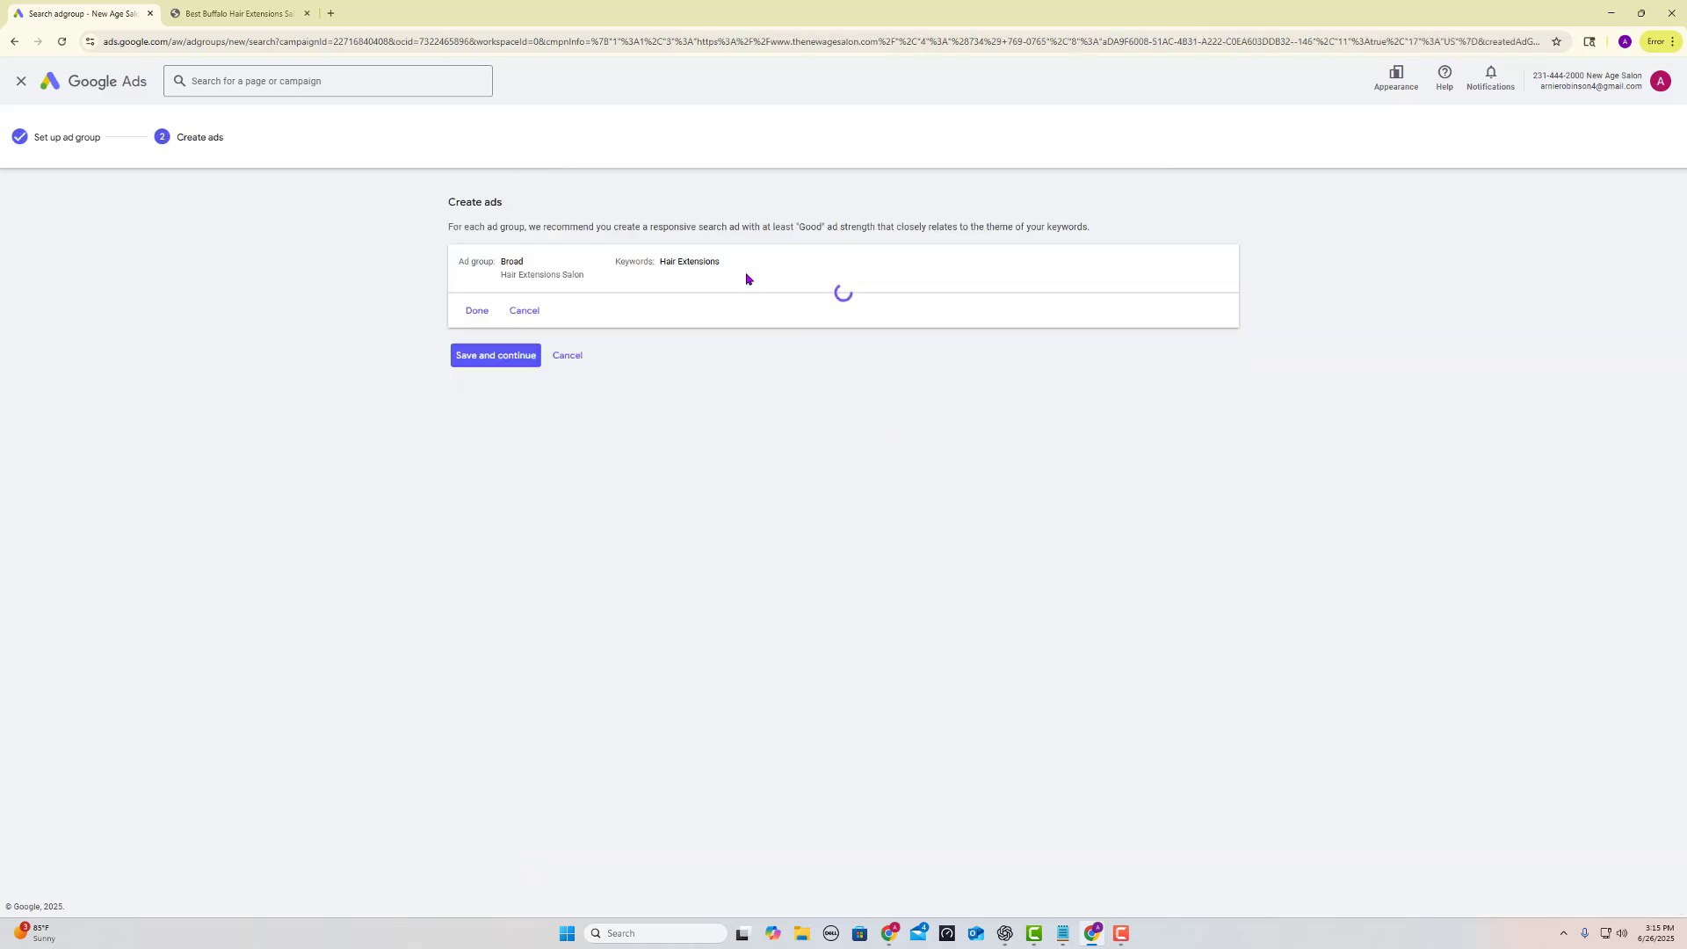
# - Review the Broad ad group's prefilled URL, headlines, descriptions and sitelinks, and save the ad
pyautogui.scroll(-15, 689, 542)
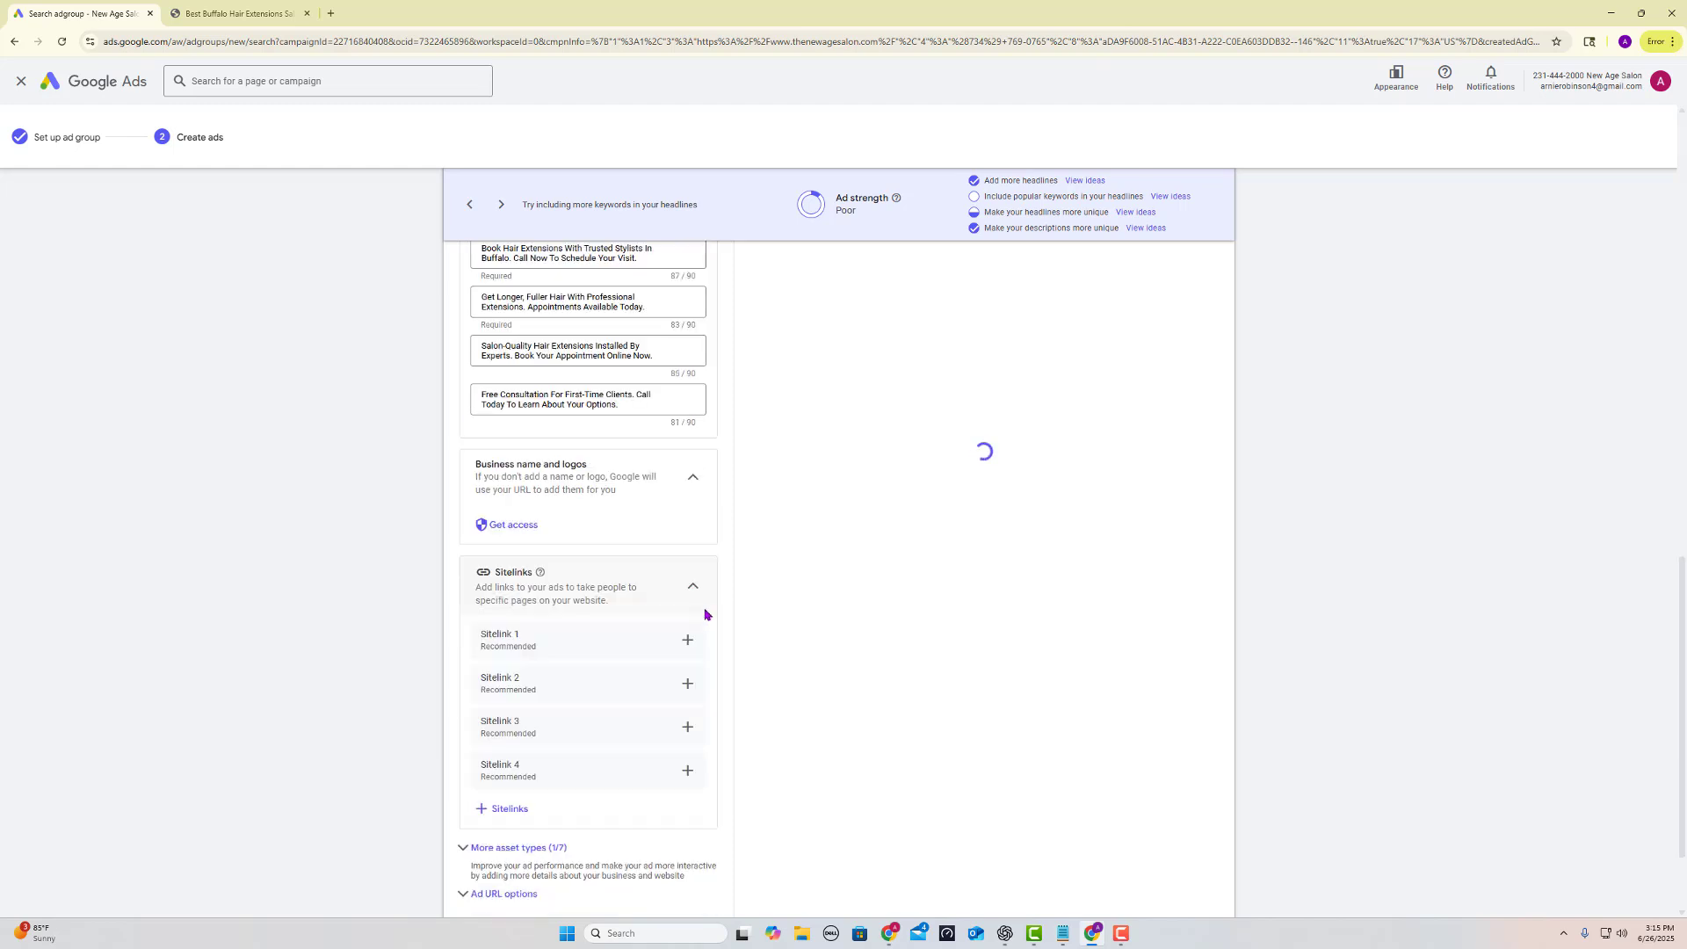
pyautogui.scroll(5, 791, 536)
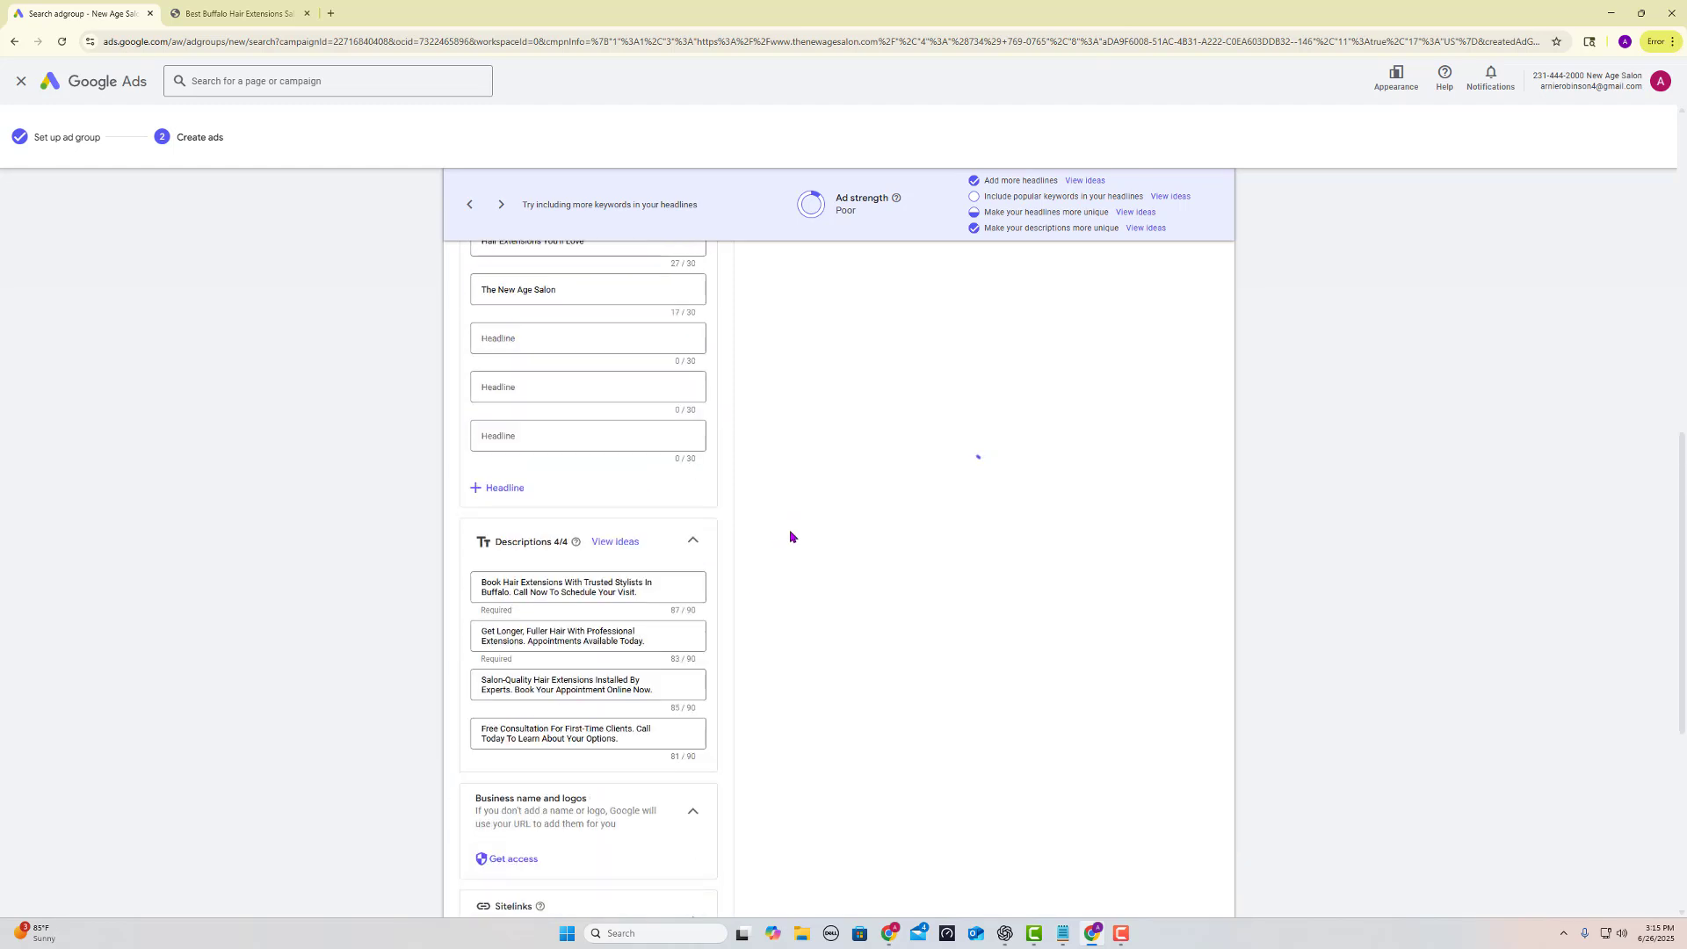
pyautogui.scroll(9, 630, 425)
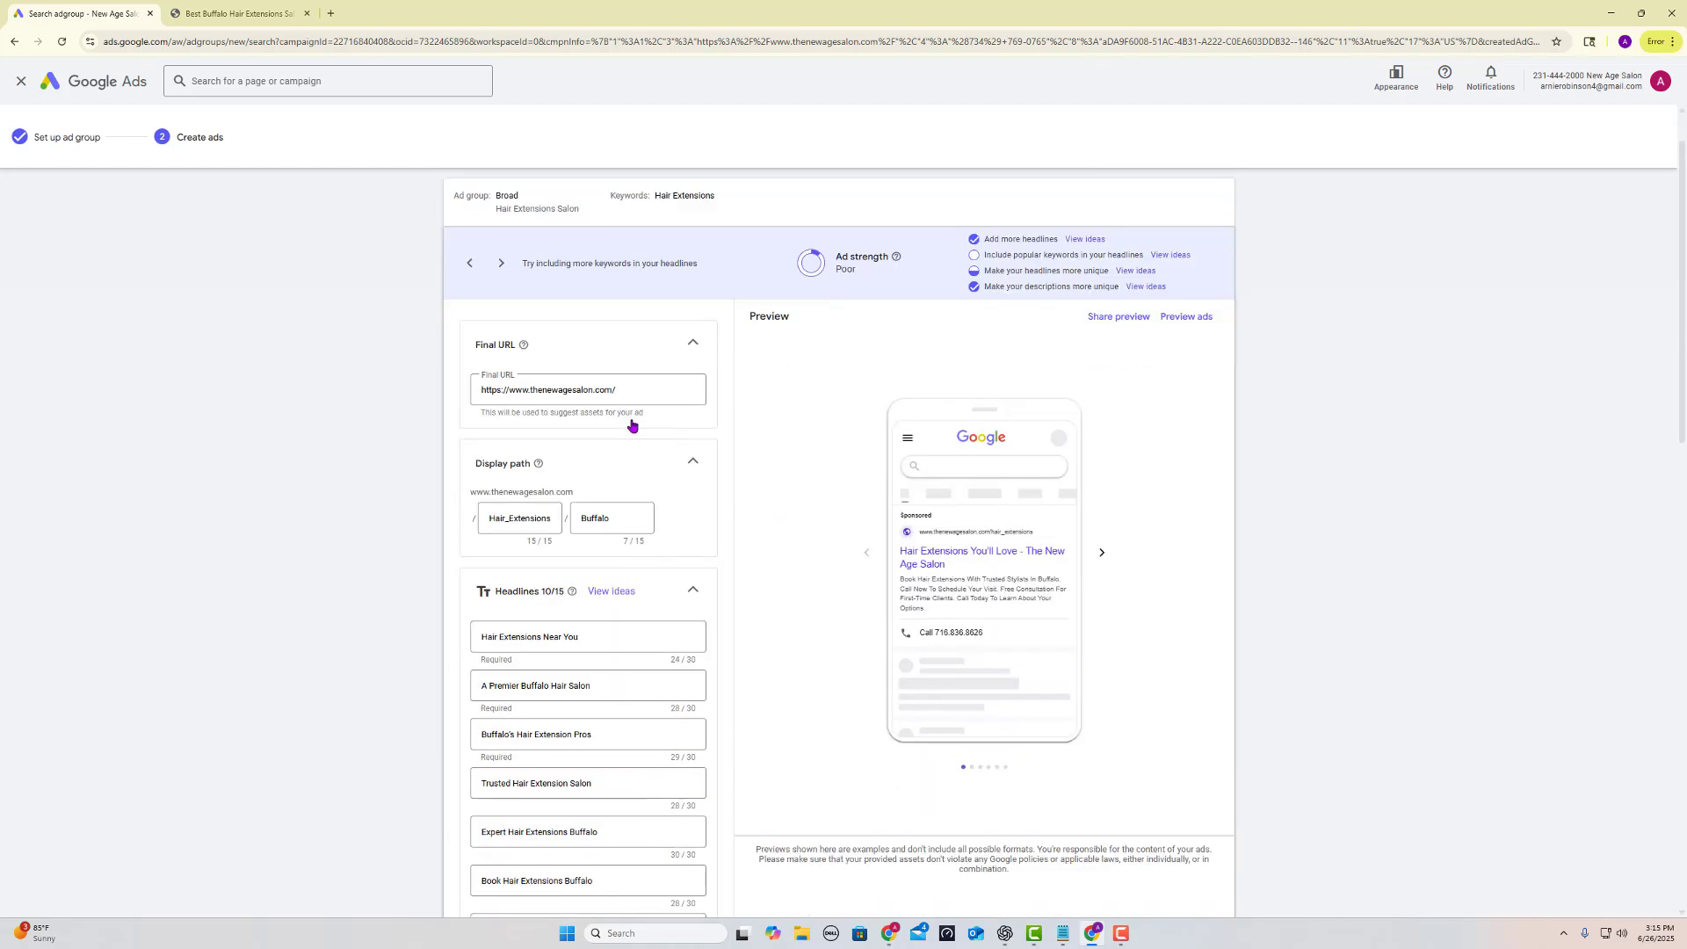
pyautogui.scroll(-15, 632, 425)
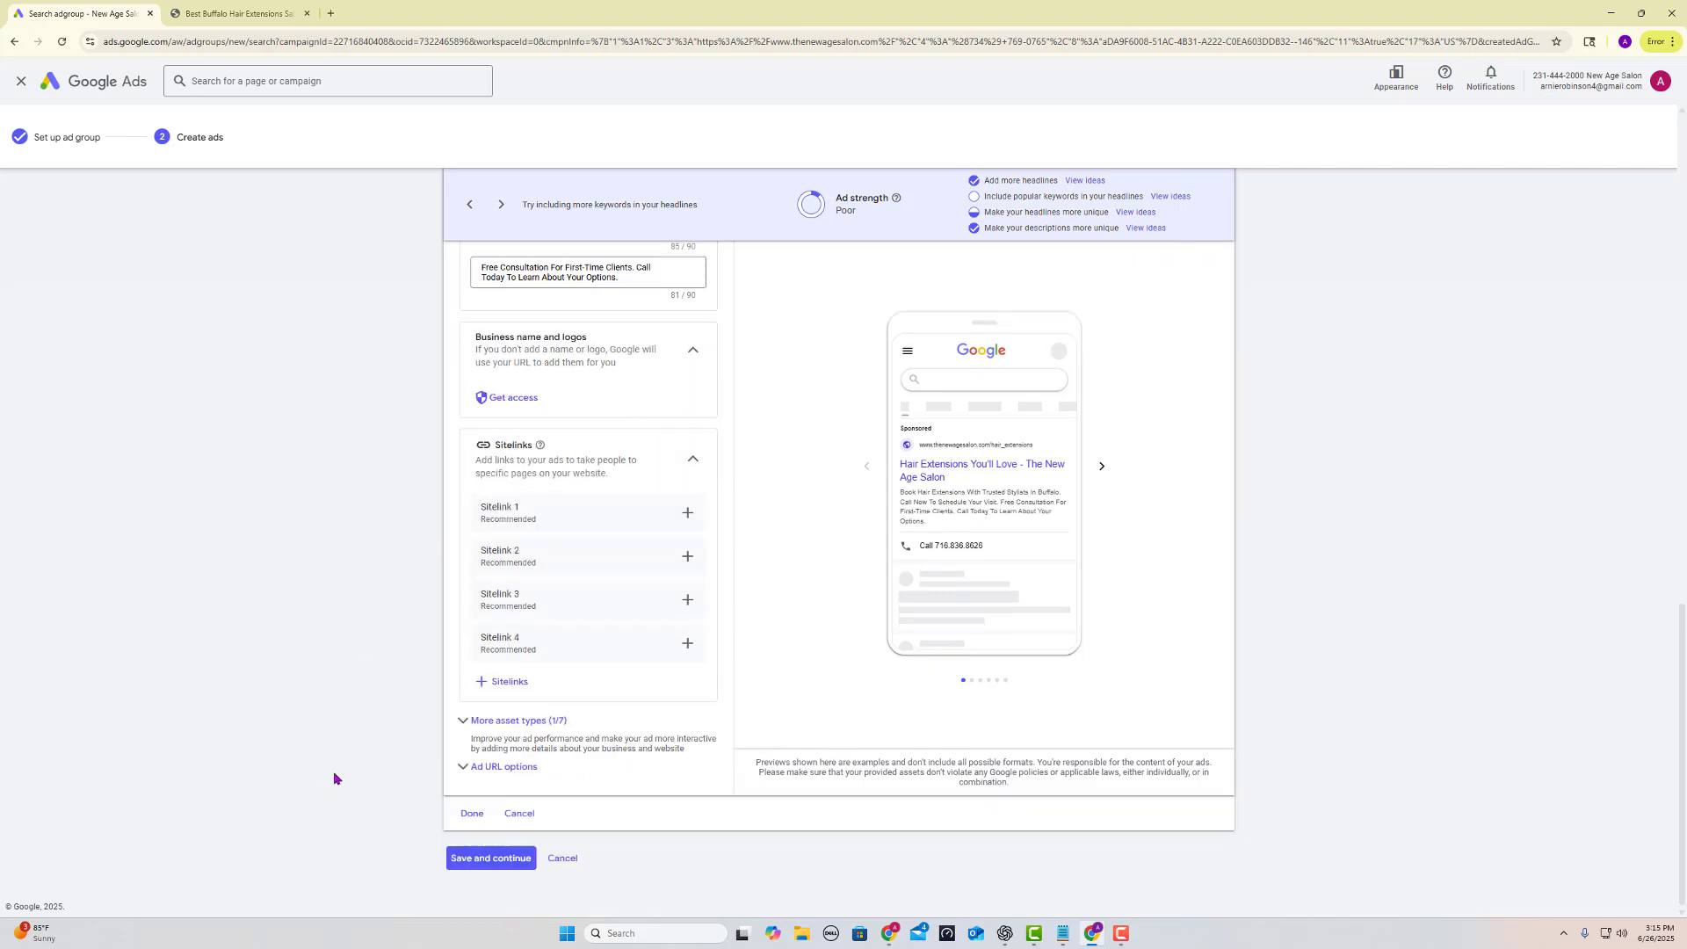
pyautogui.click(490, 859)
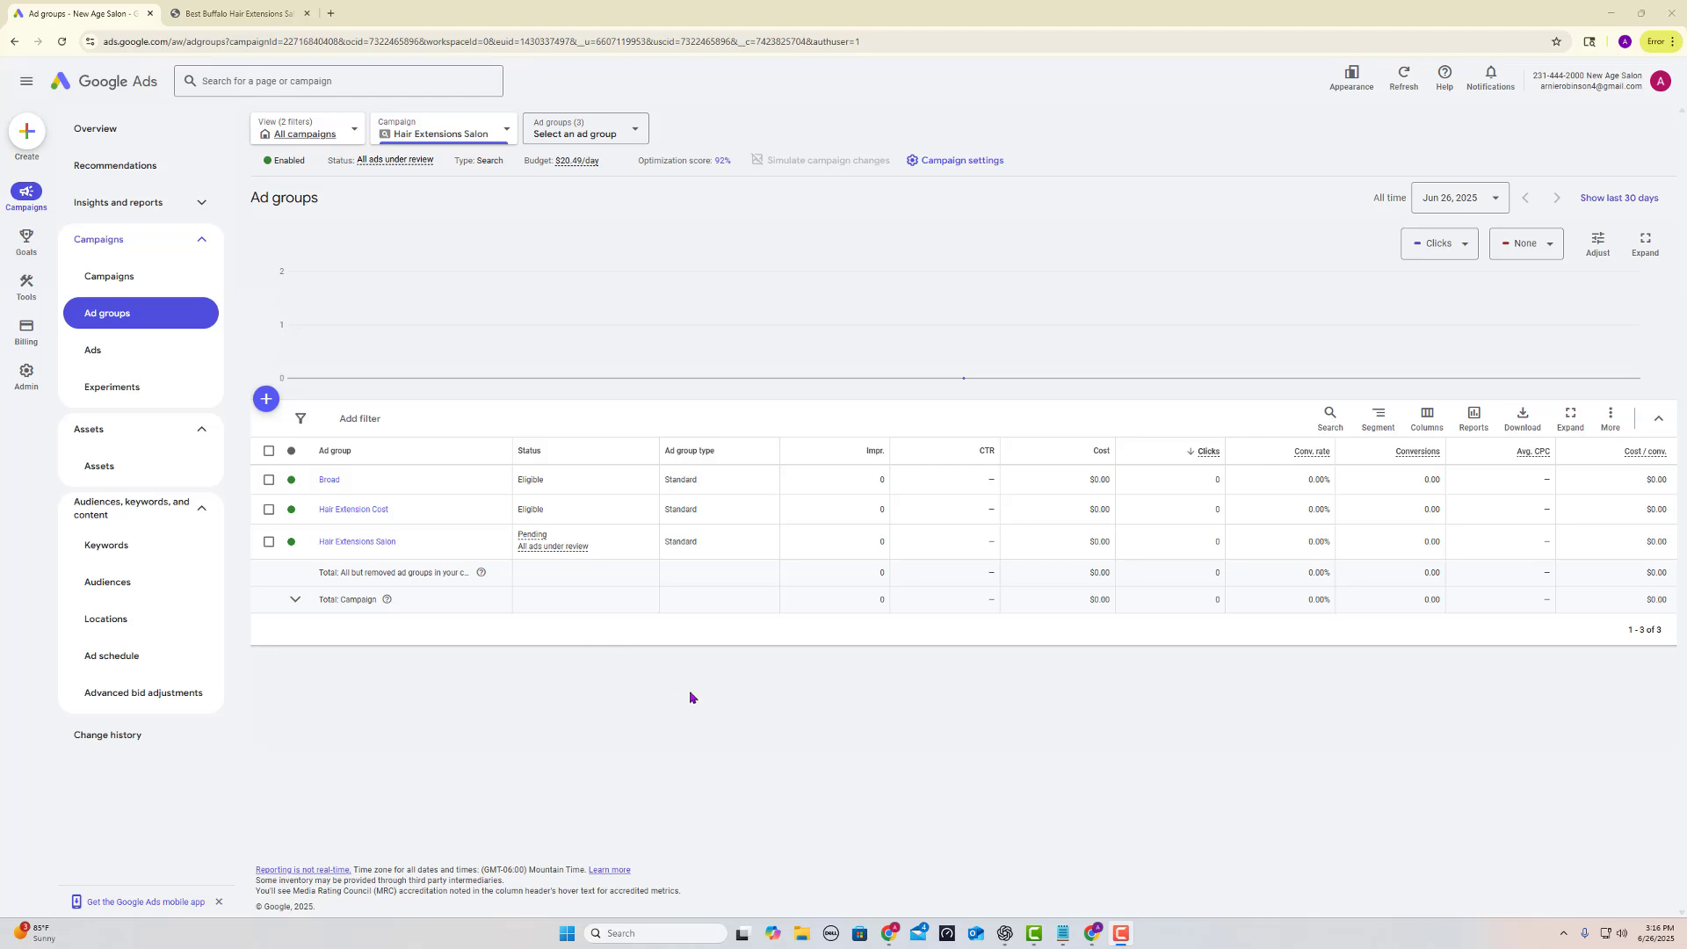
# - Pause the Hair Extensions Salon campaign and review its campaign settings
pyautogui.click(106, 280)
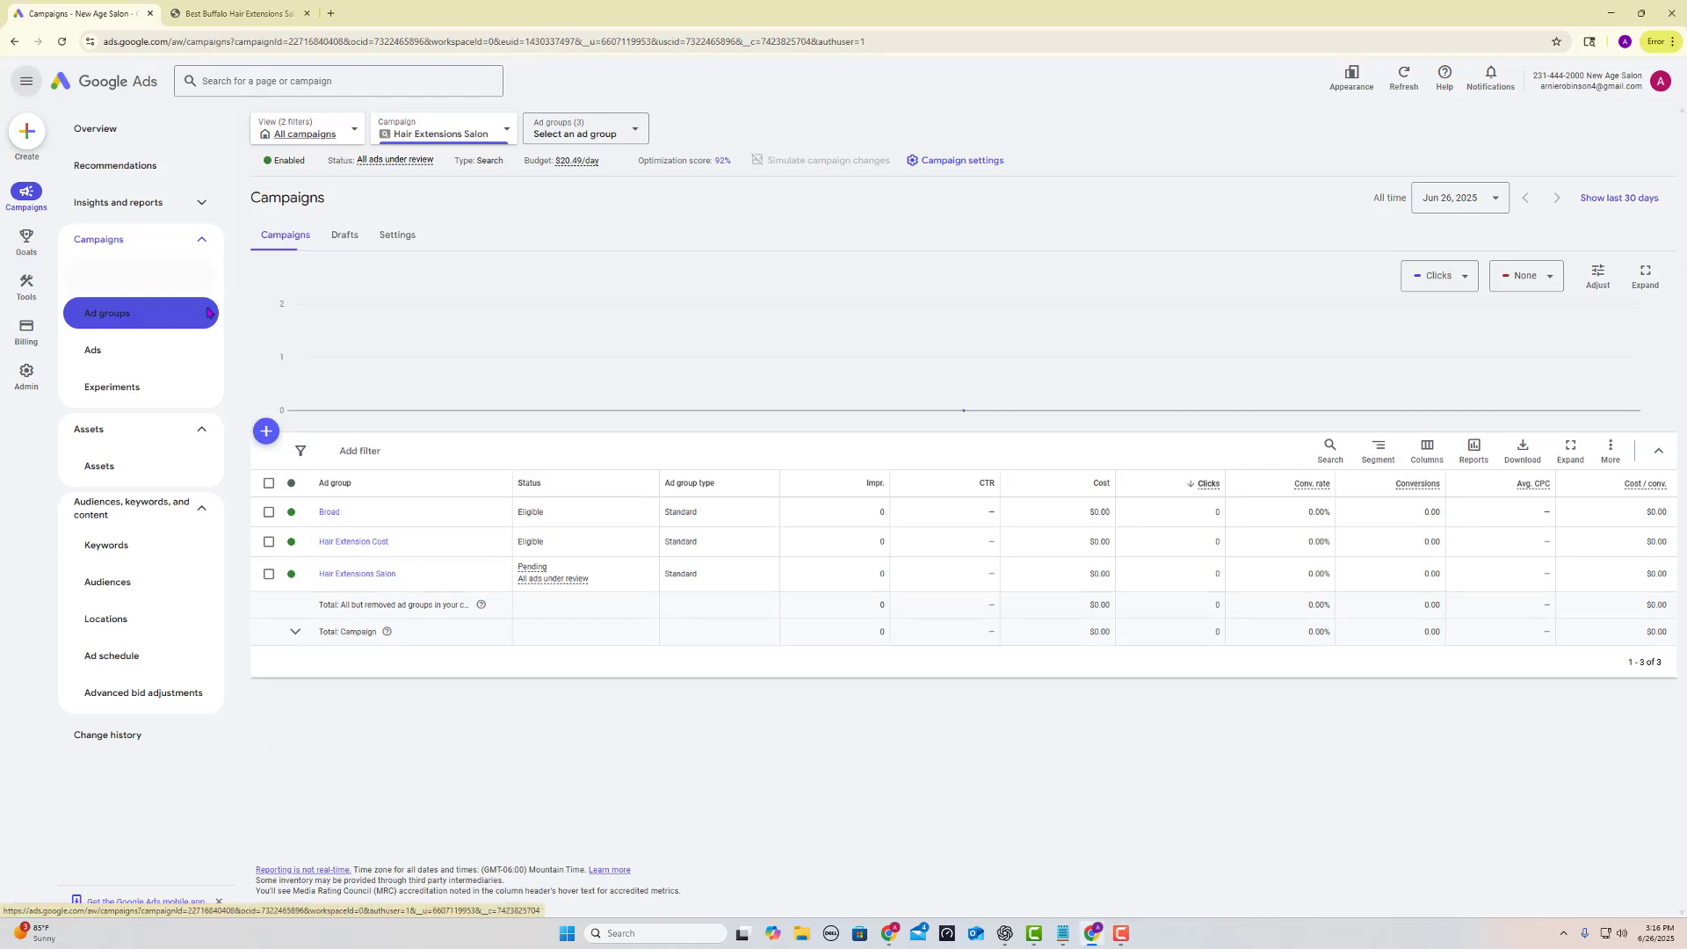
pyautogui.click(299, 539)
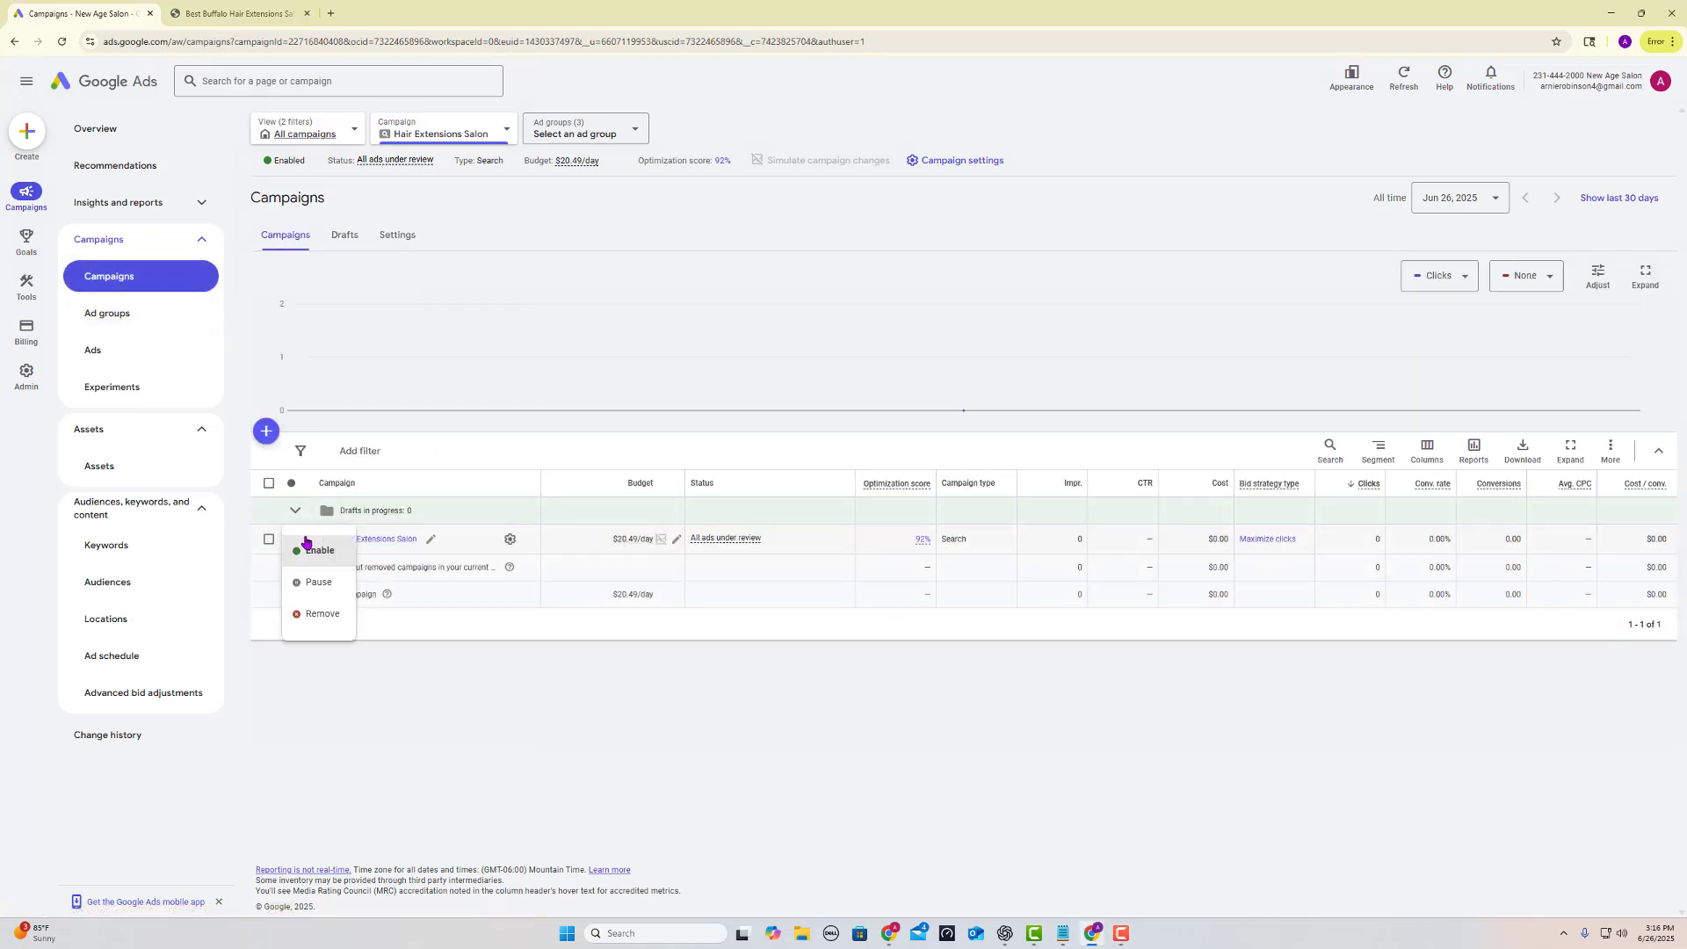
pyautogui.click(321, 613)
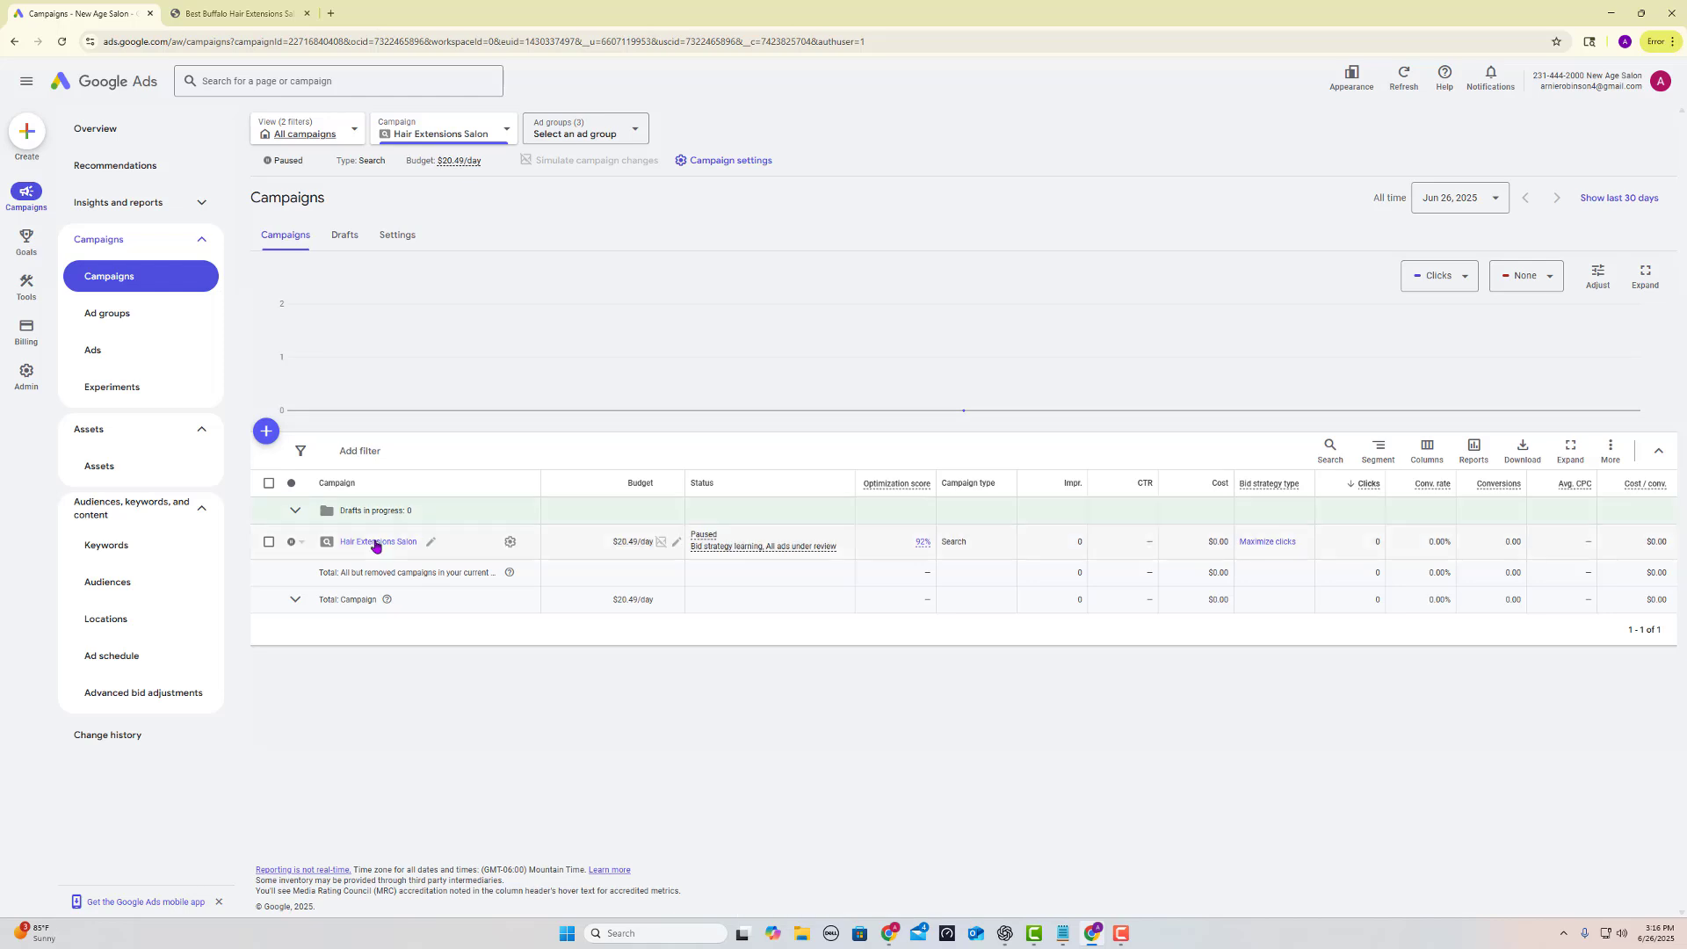
pyautogui.click(732, 165)
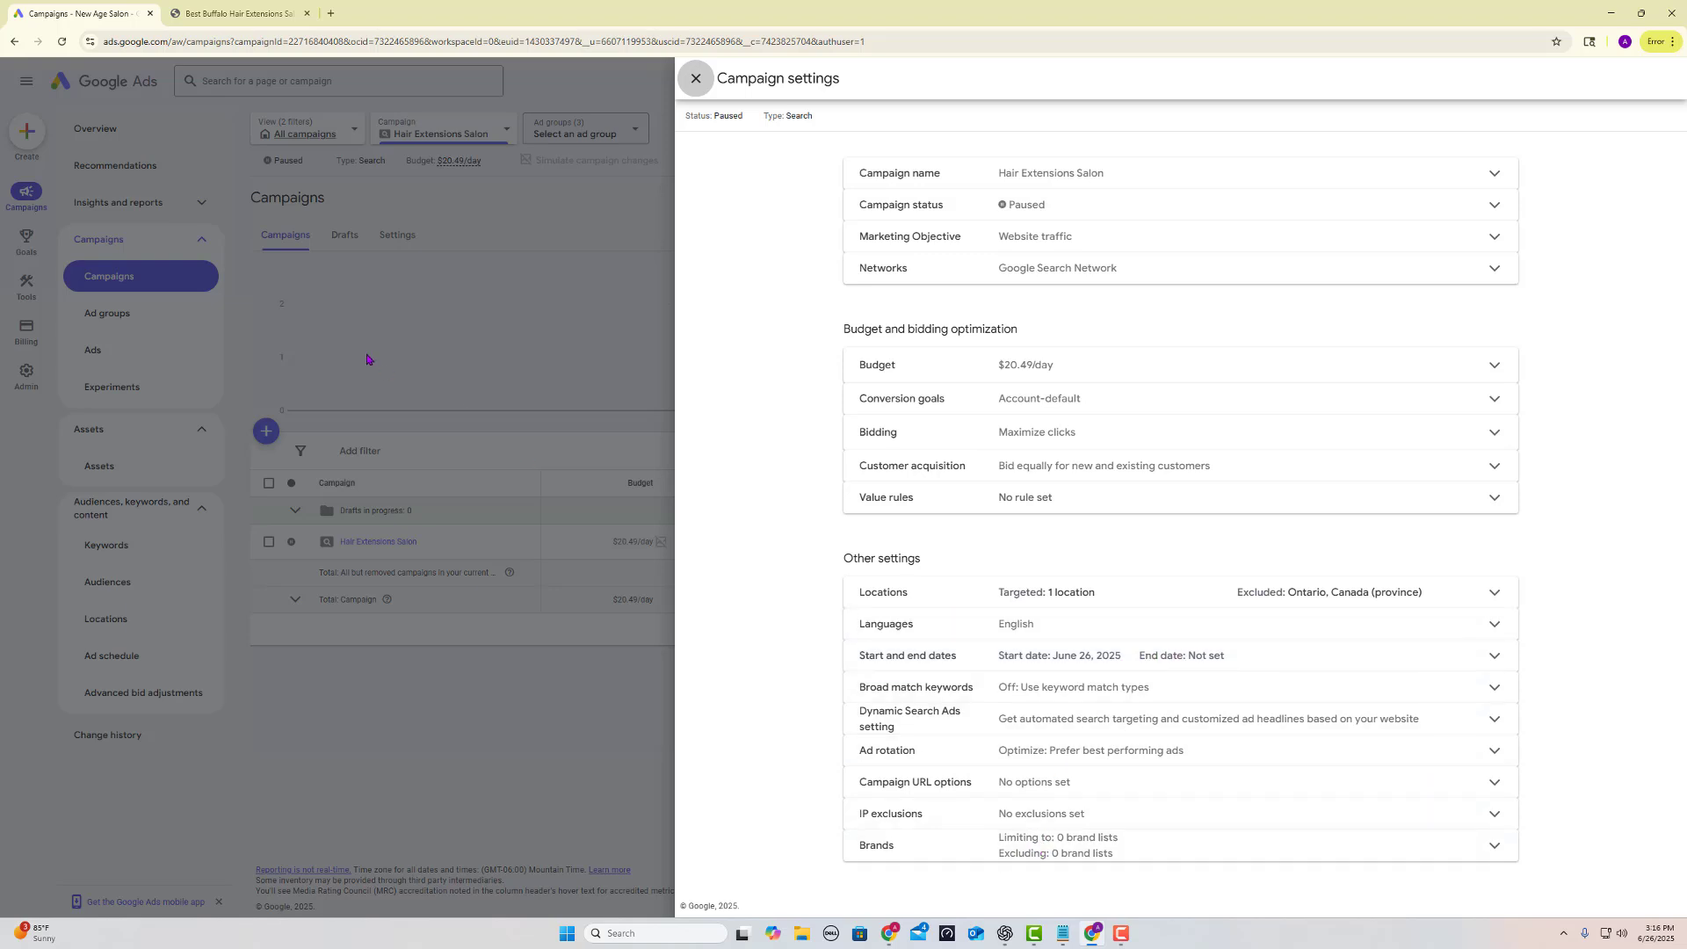
pyautogui.click(572, 229)
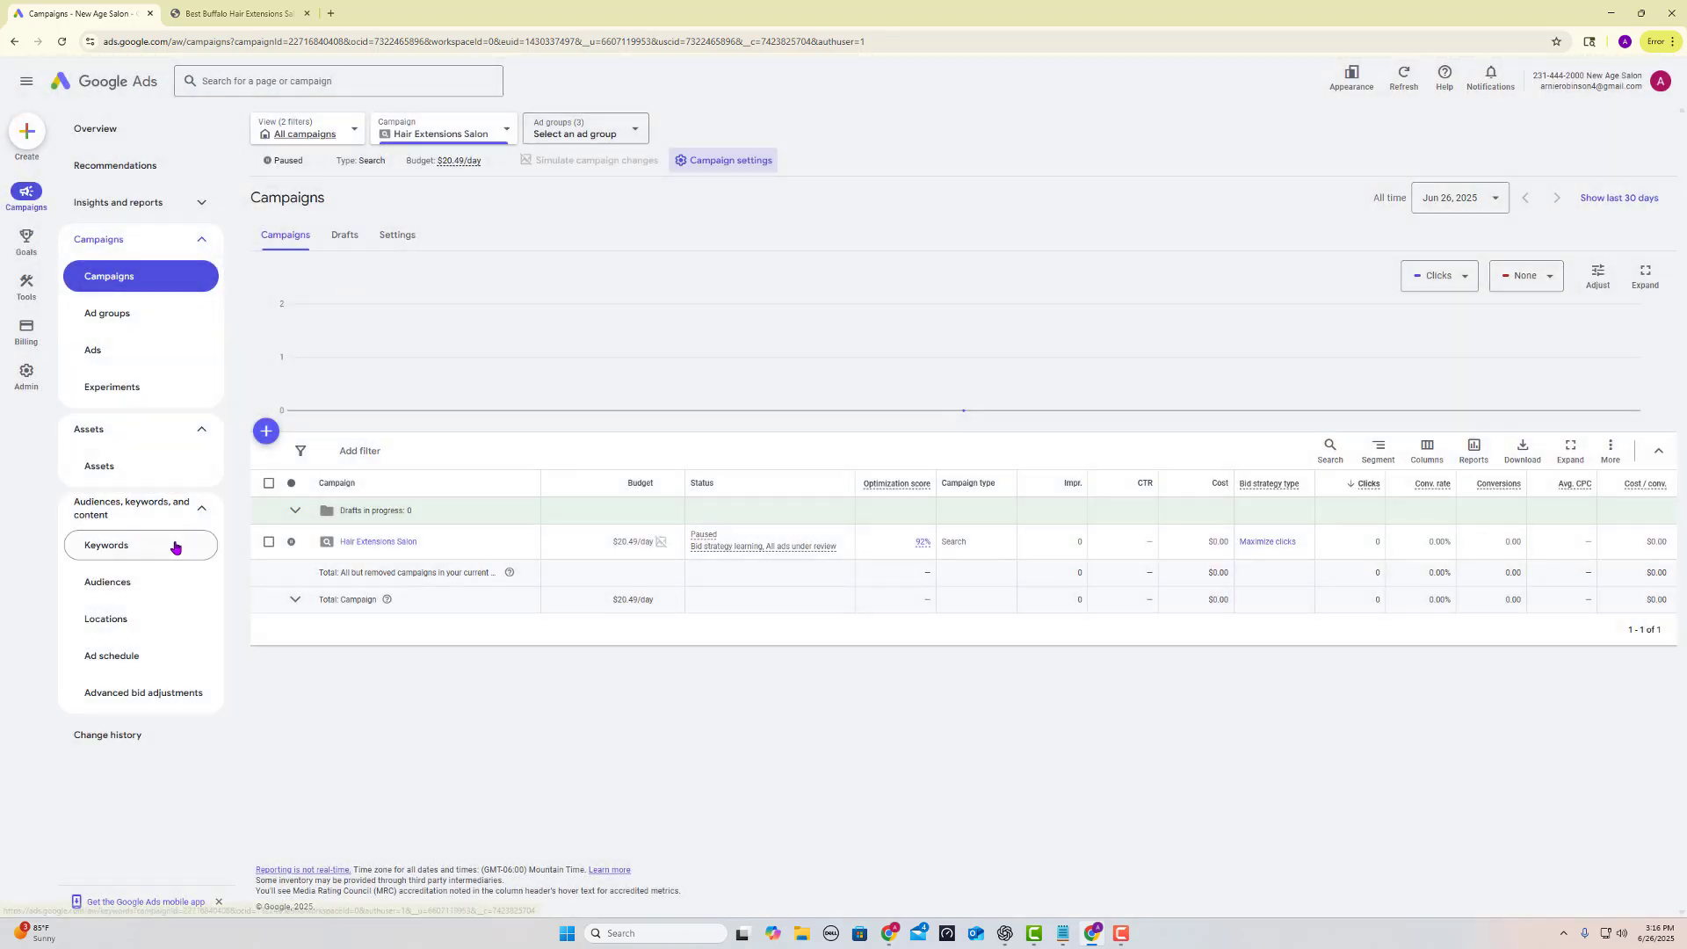